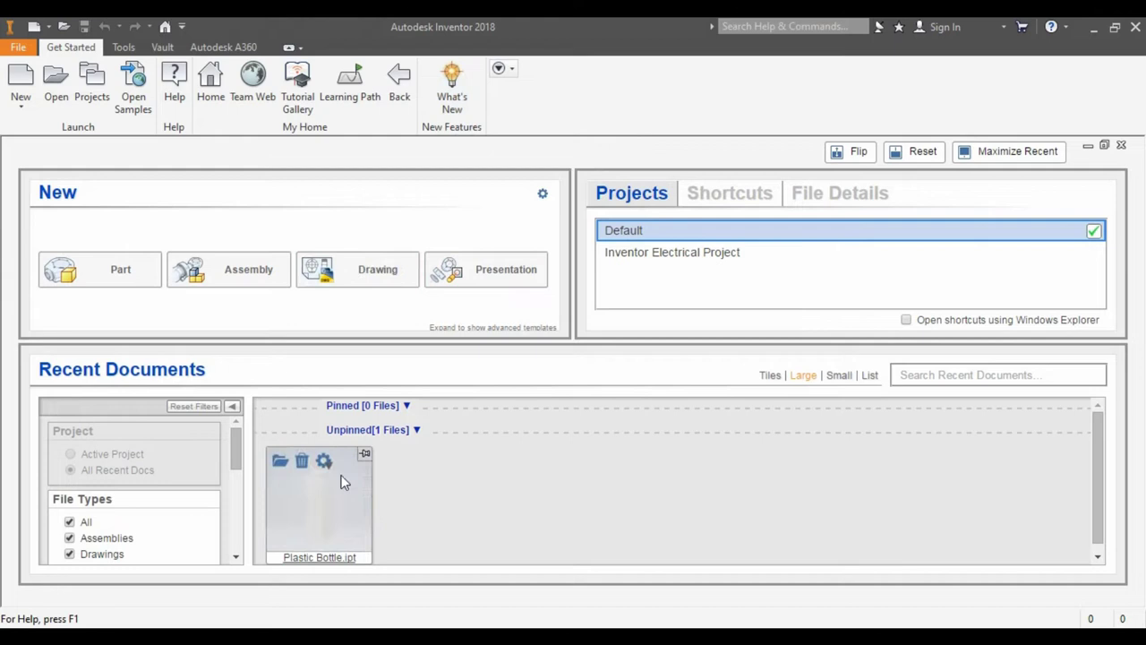
# - Let the intro finish so the Home screen lists Plastic Bottle.ipt under Recent Documents
pyautogui.click(314, 499)
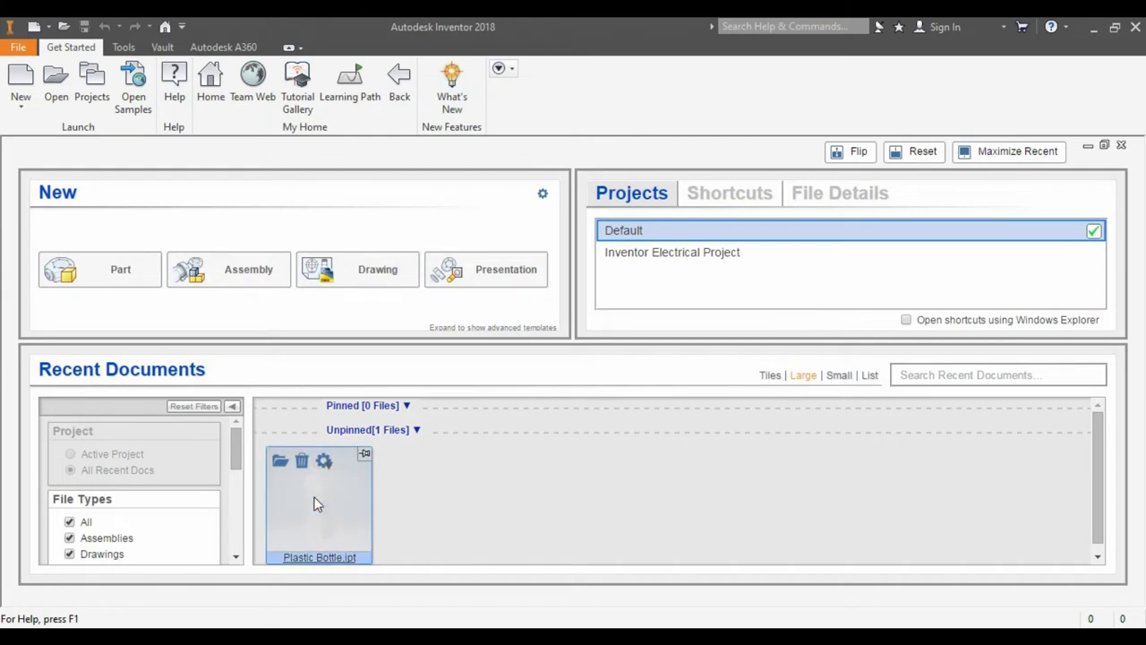
# - Open Plastic Bottle.ipt from Recent Documents, then start a new drawing from Home
pyautogui.click(318, 512)
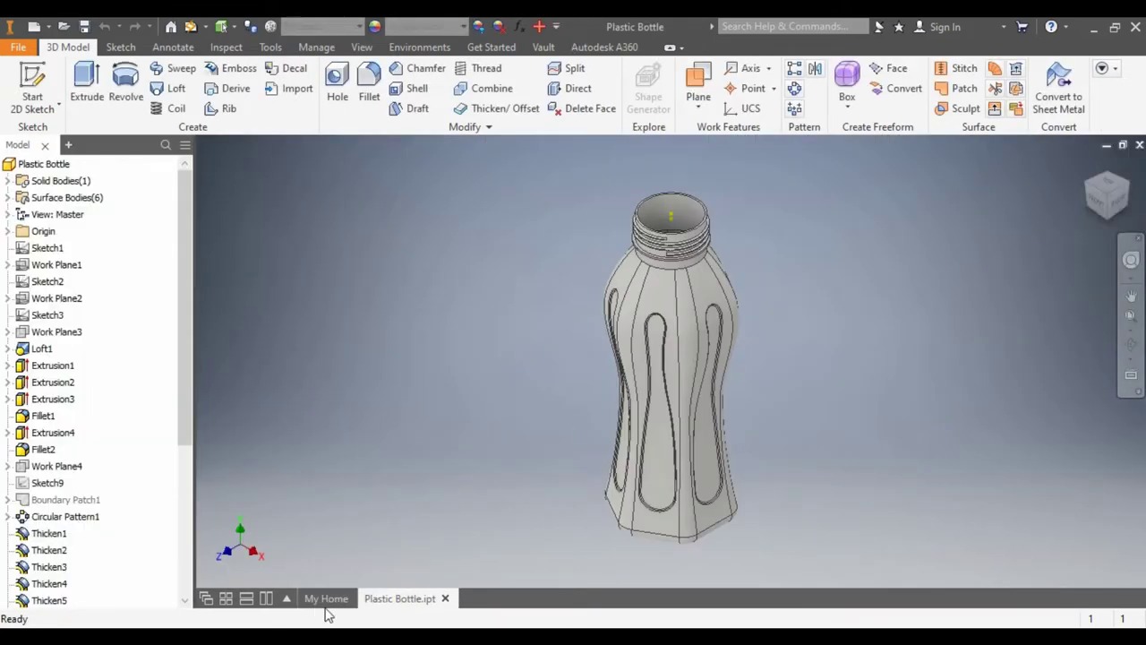
pyautogui.click(326, 598)
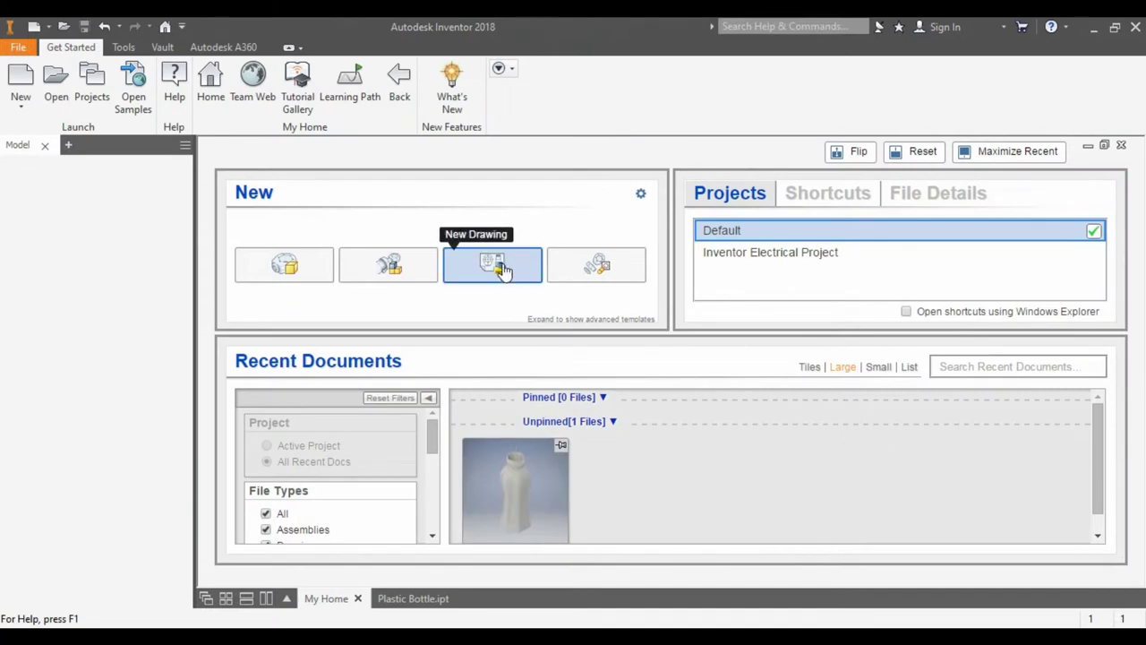
pyautogui.click(509, 273)
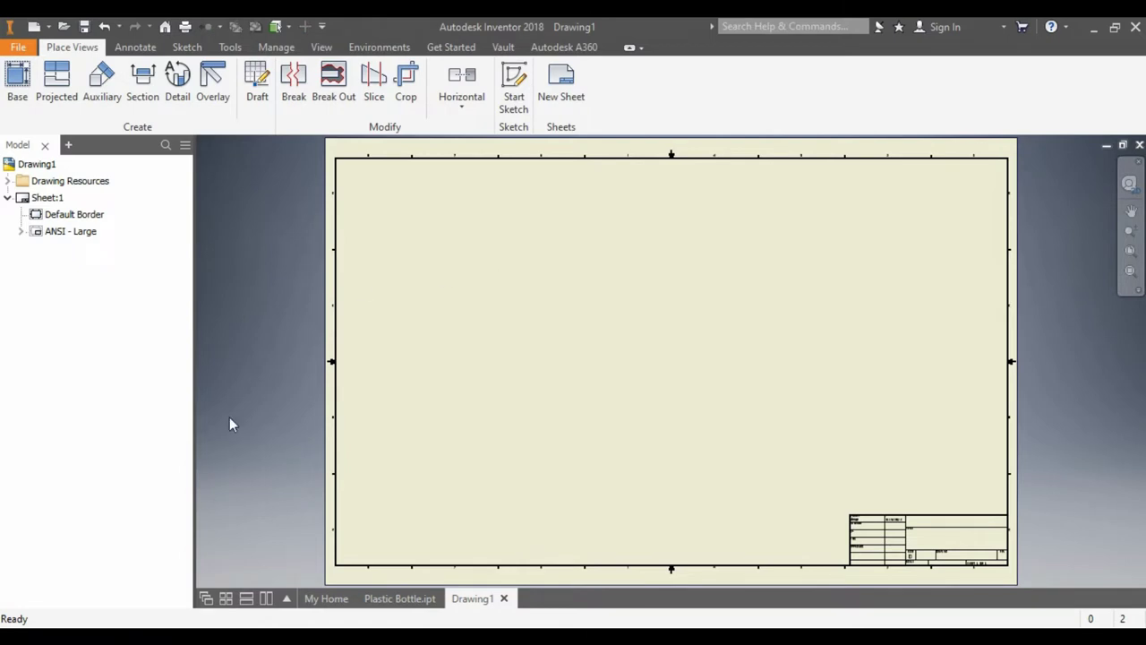
# - Turn the bottle model to its FRONT view, then return to the blank Drawing1 sheet
pyautogui.click(387, 599)
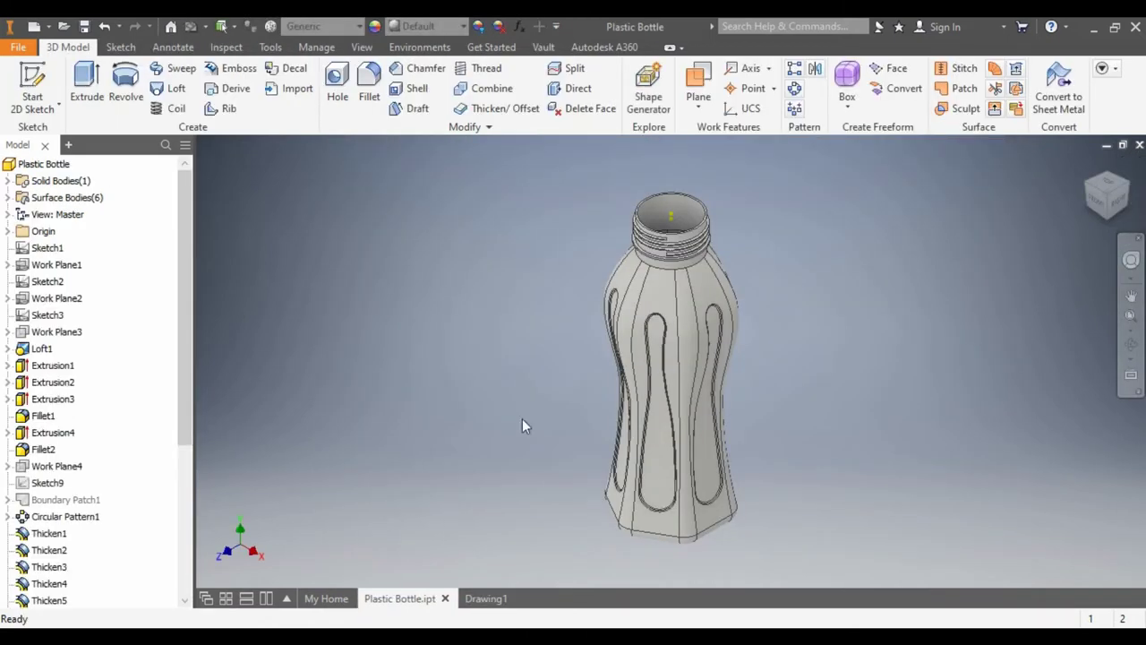
pyautogui.click(1100, 197)
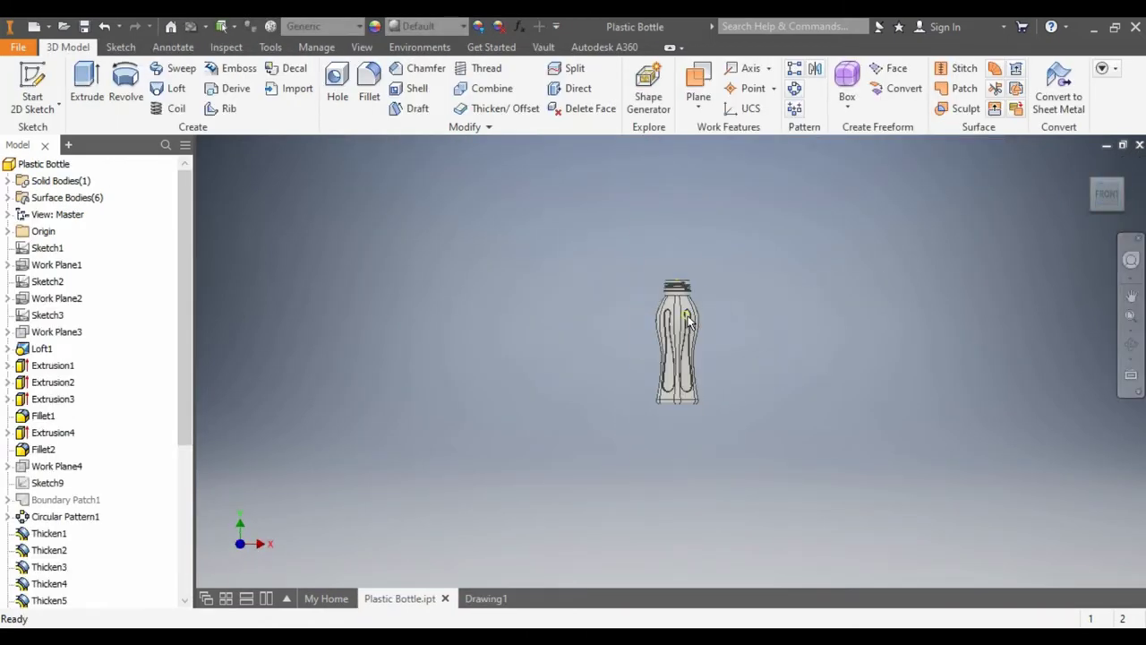
pyautogui.scroll(3, 688, 319)
pyautogui.scroll(-3, 767, 353)
pyautogui.scroll(2, 750, 375)
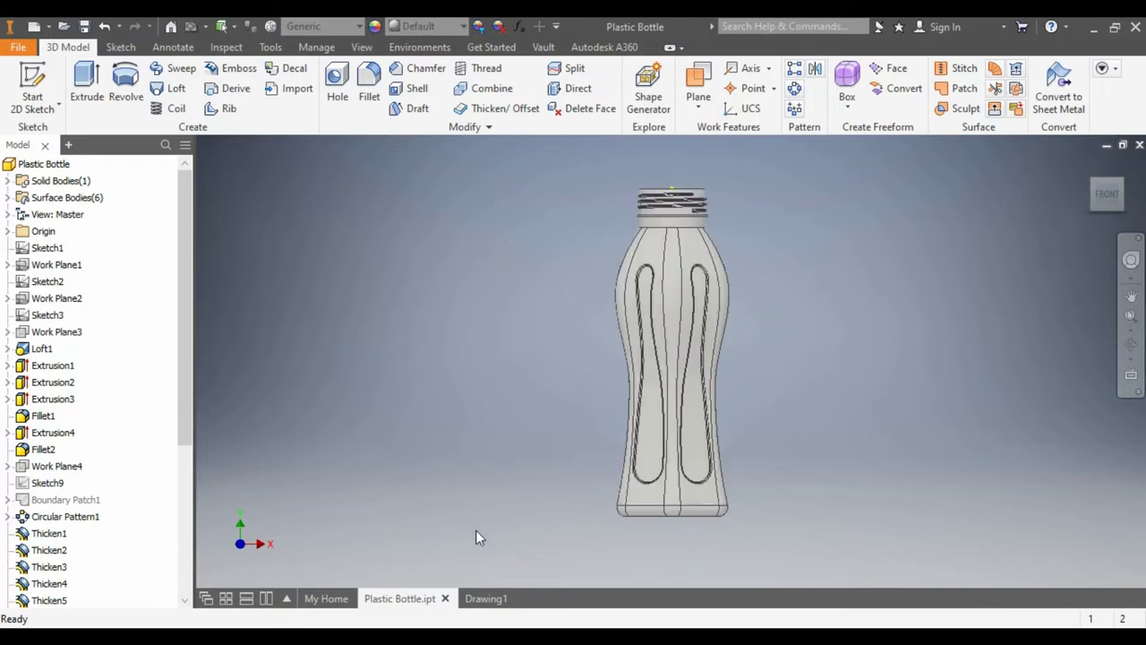
pyautogui.click(484, 599)
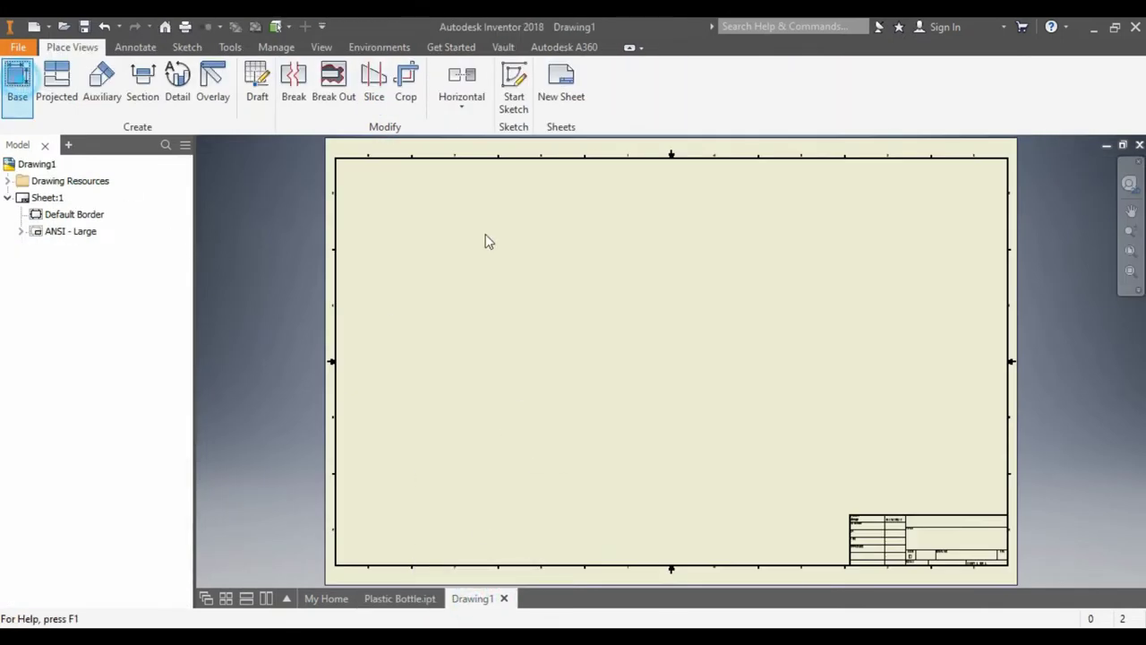
# - Place VIEW1, a 2:1 Hidden Line Removed front view with Master representation, at upper left
pyautogui.moveTo(534, 401); pyautogui.dragTo(559, 380)
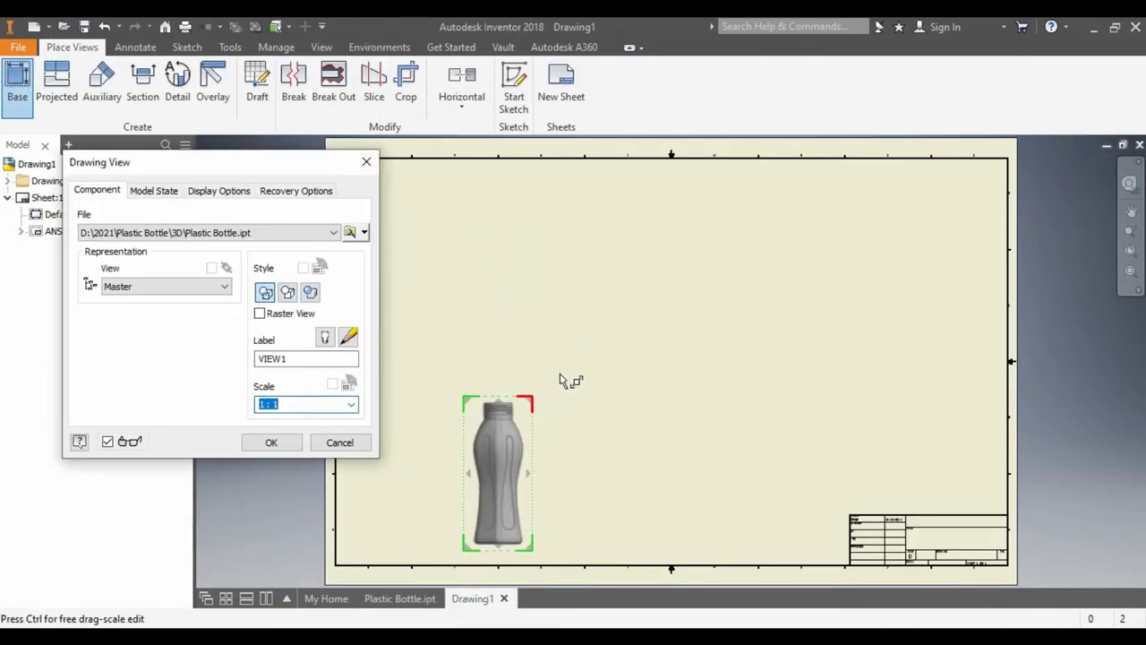
pyautogui.click(351, 404)
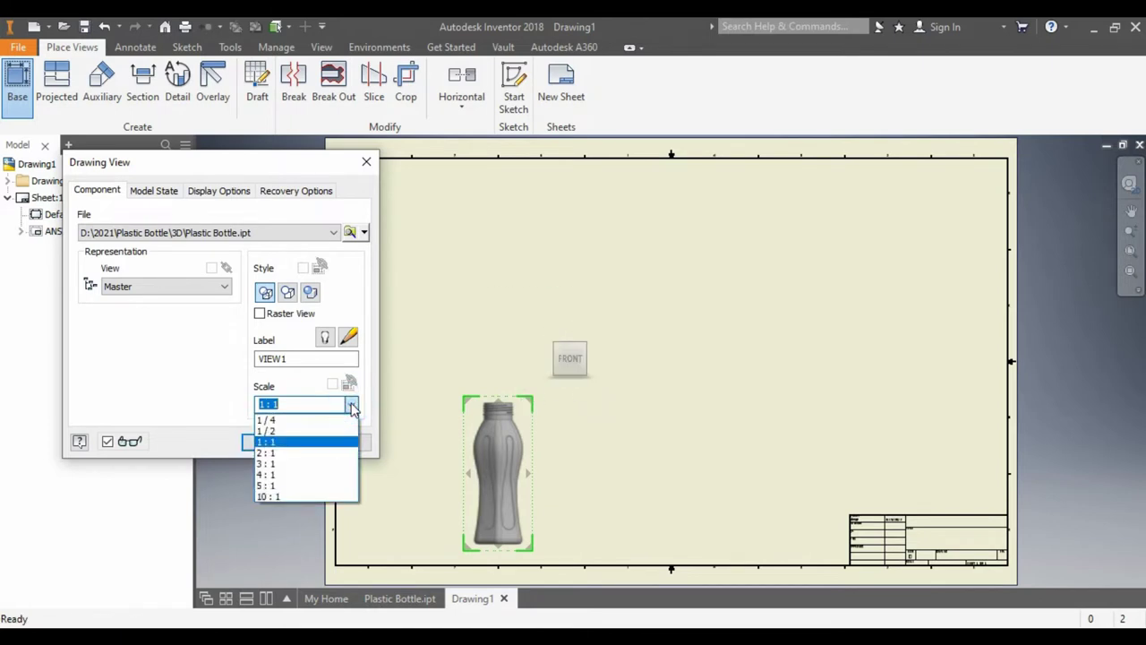
pyautogui.click(268, 437)
pyautogui.moveTo(456, 399)
pyautogui.mouseDown()
pyautogui.moveTo(470, 316)
pyautogui.moveTo(440, 274)
pyautogui.mouseUp()
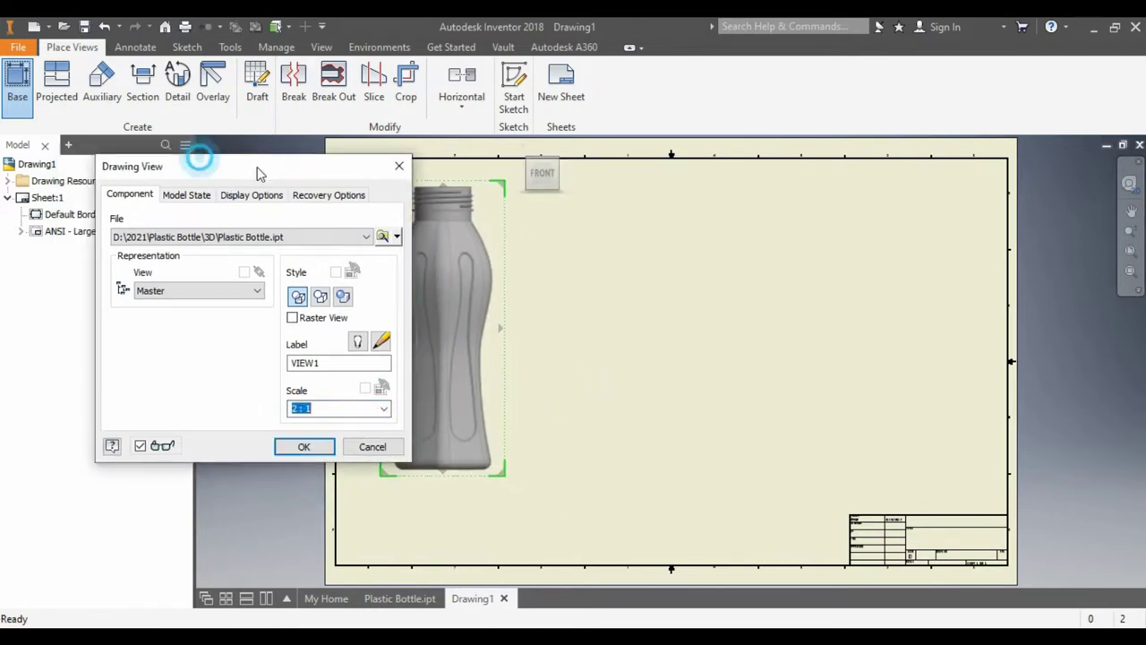
pyautogui.moveTo(224, 167); pyautogui.dragTo(783, 191)
pyautogui.click(692, 311)
pyautogui.click(692, 322)
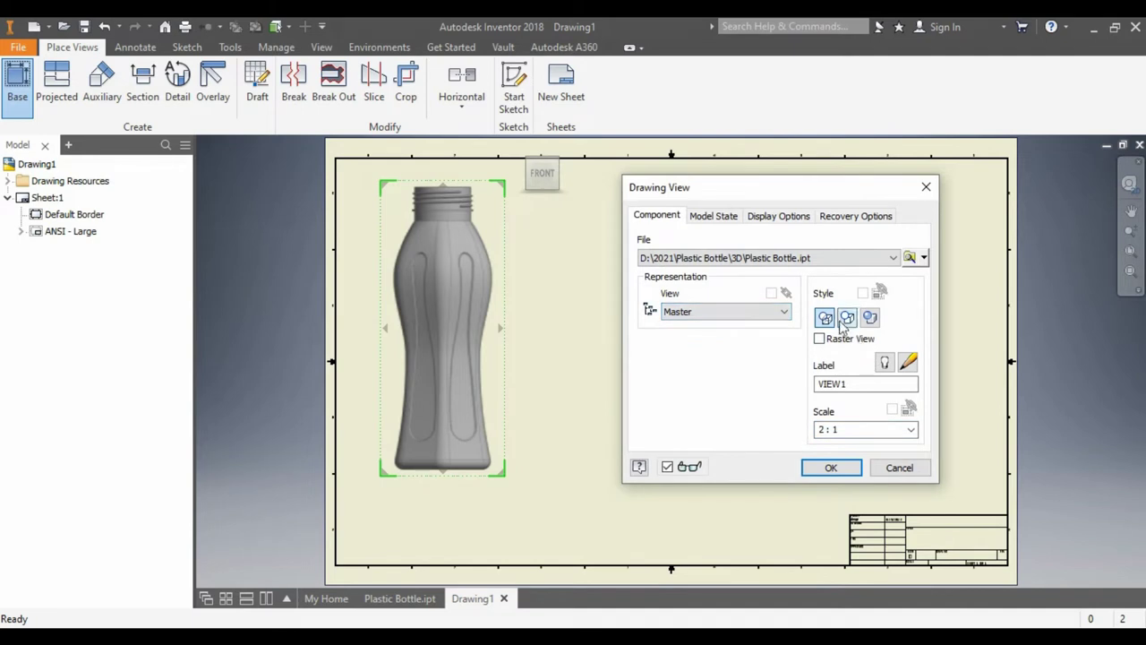
pyautogui.click(847, 318)
pyautogui.click(831, 467)
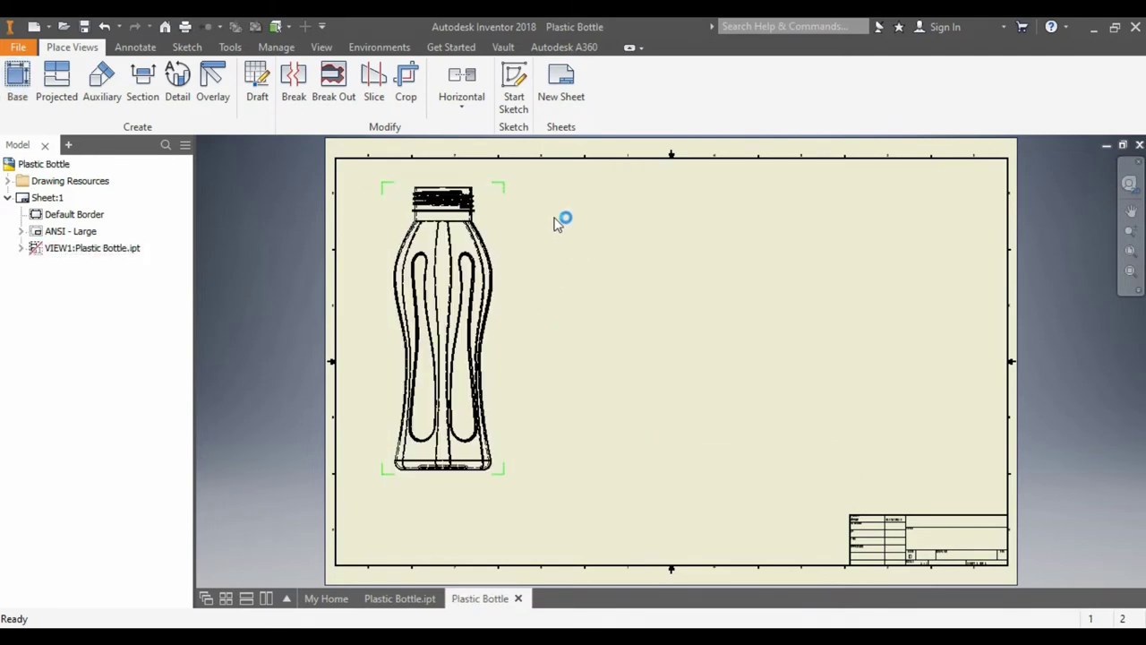
pyautogui.press('Return')
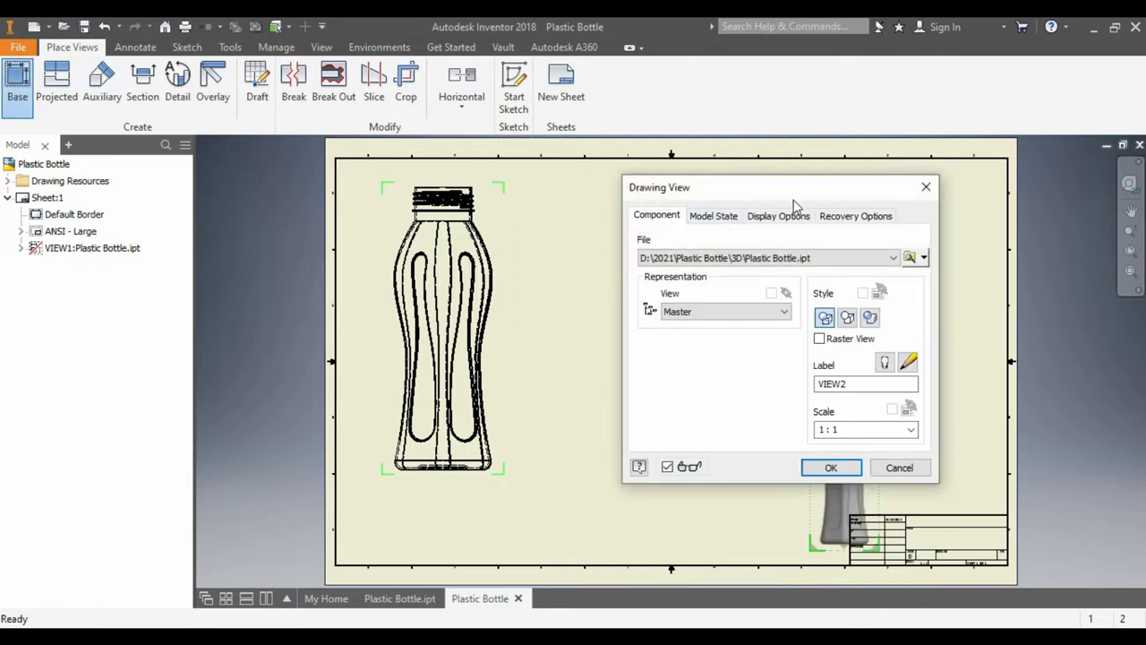
pyautogui.moveTo(794, 200); pyautogui.dragTo(786, 191)
pyautogui.click(870, 247)
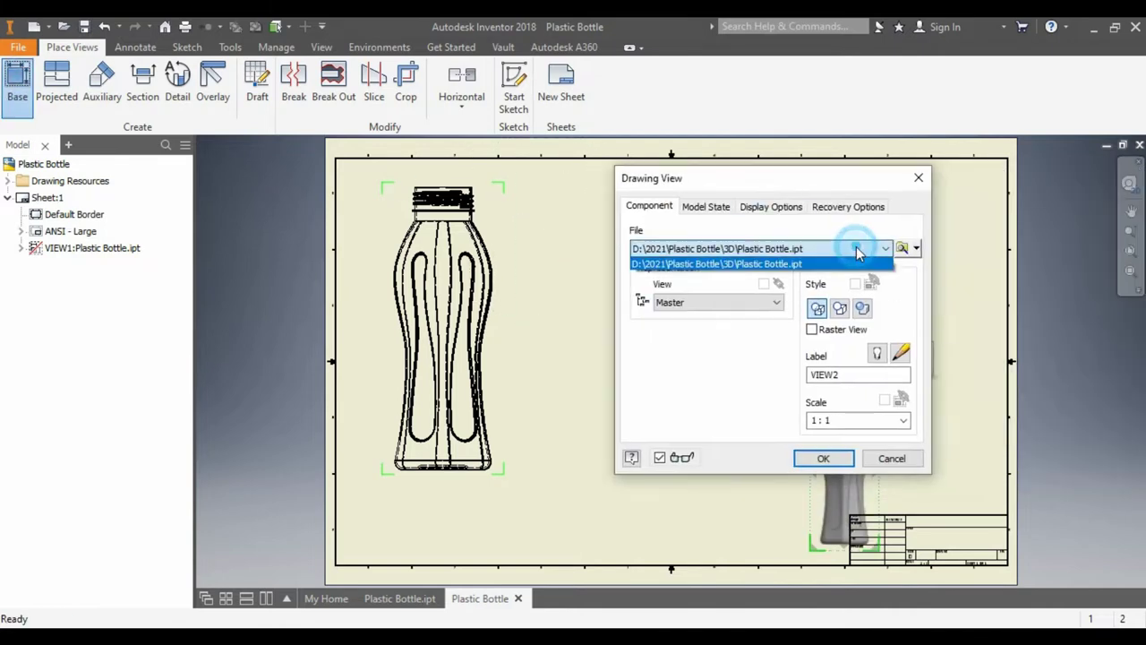
pyautogui.click(730, 306)
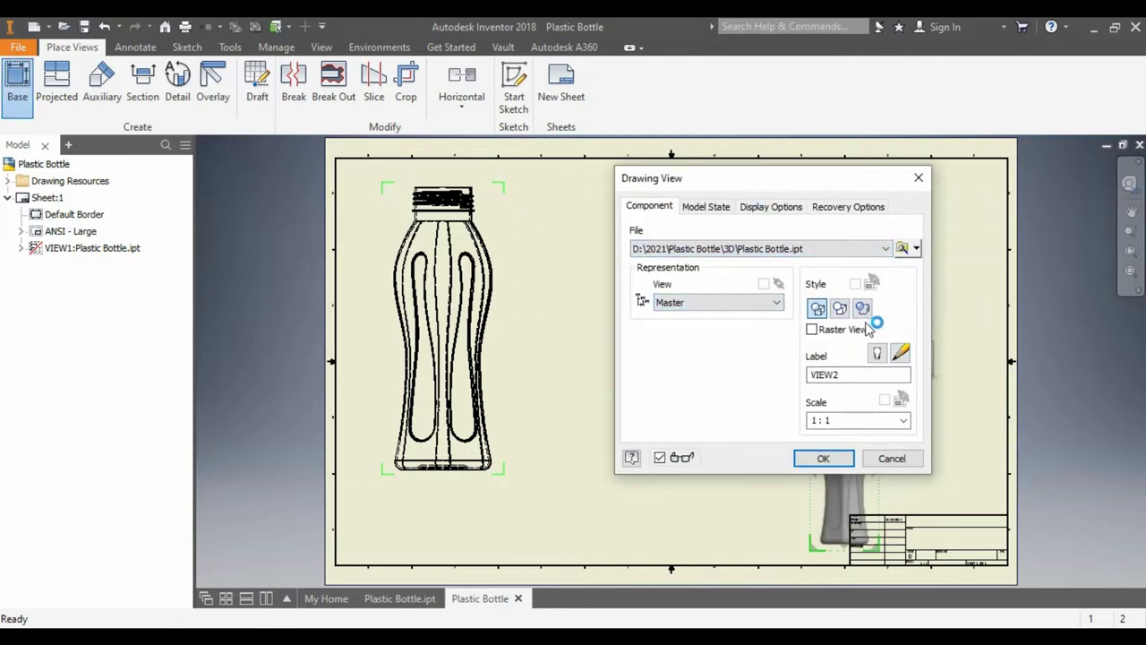
pyautogui.click(892, 458)
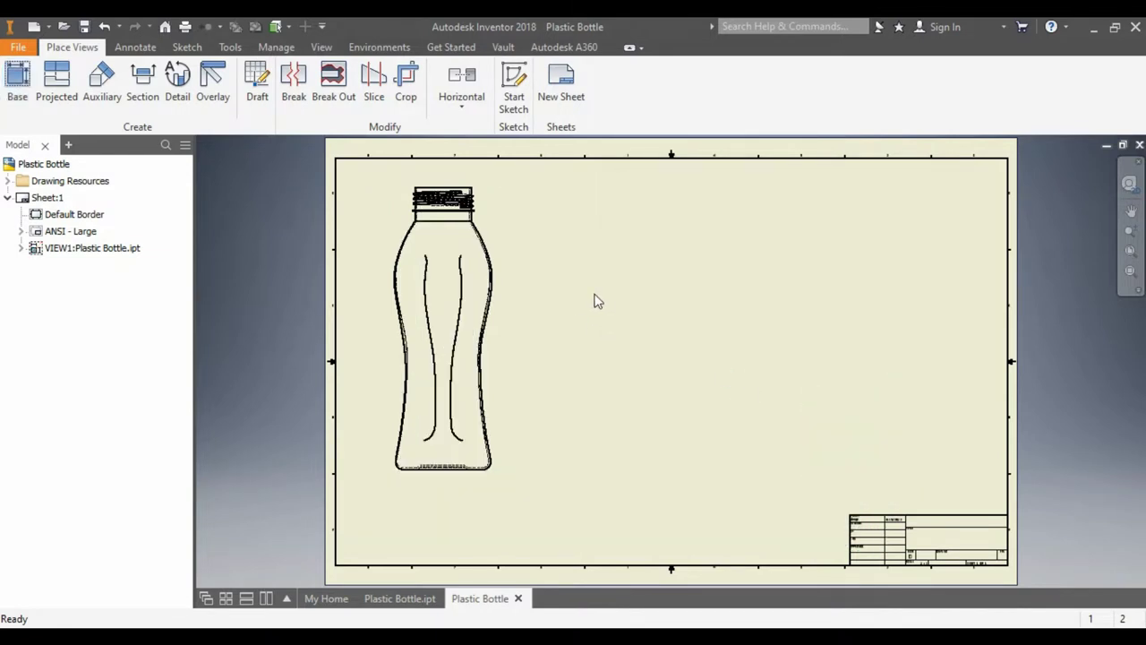
pyautogui.click(442, 260)
pyautogui.click(499, 230)
pyautogui.click(9, 103)
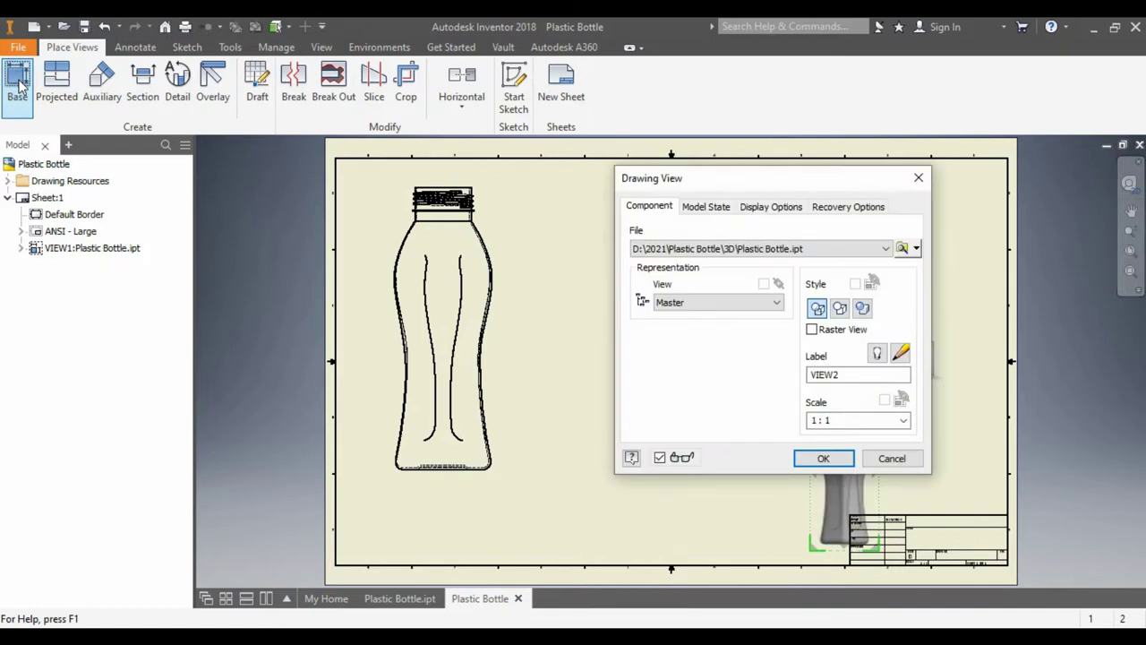
pyautogui.click(706, 207)
pyautogui.click(770, 207)
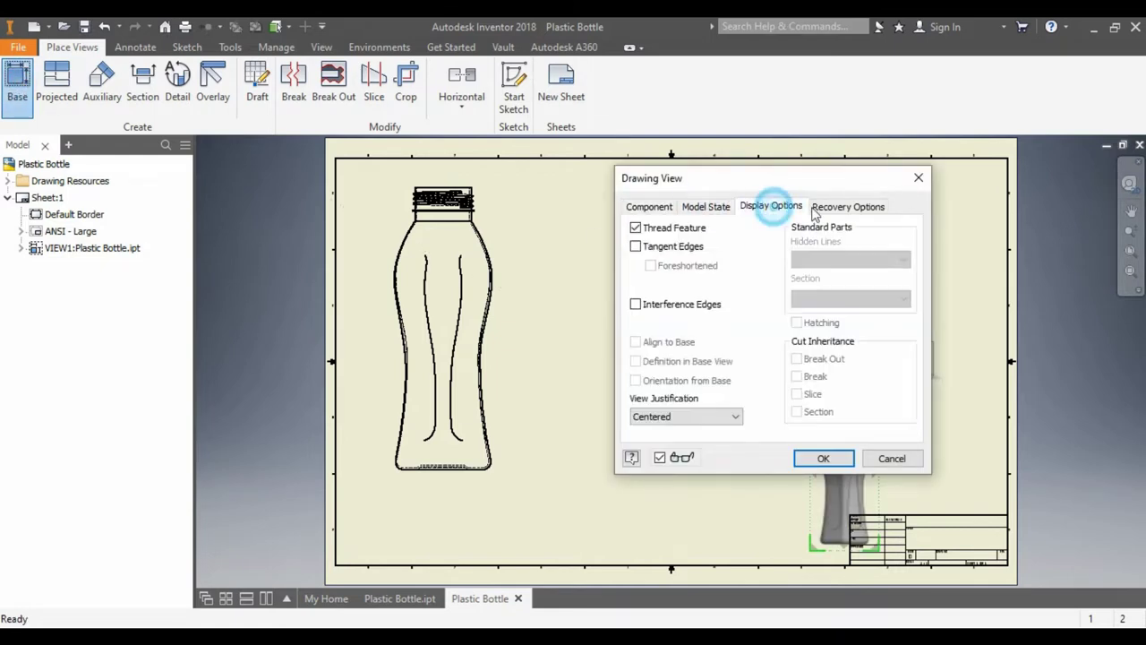
pyautogui.click(843, 208)
pyautogui.click(891, 458)
pyautogui.click(399, 598)
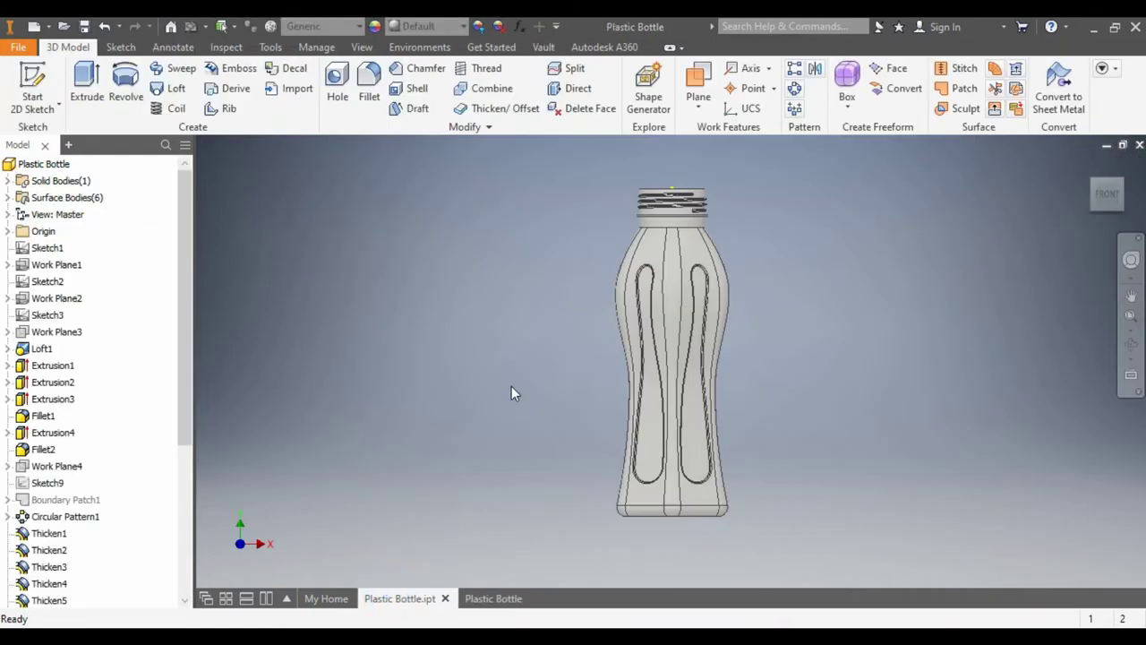
pyautogui.moveTo(1115, 172); pyautogui.dragTo(690, 361)
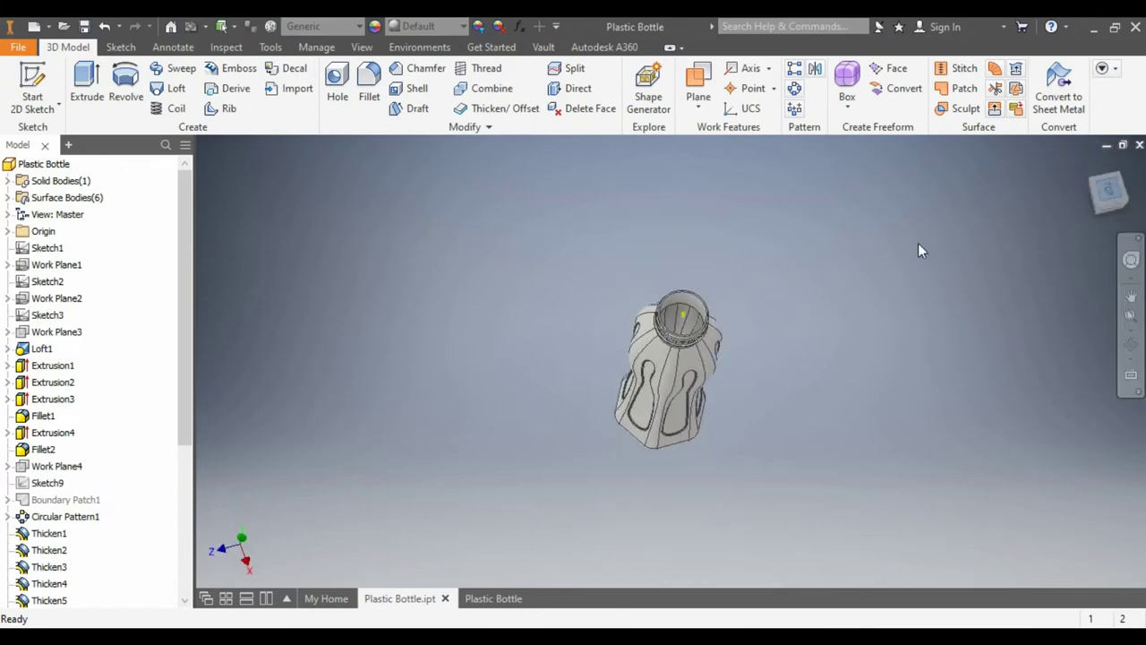
pyautogui.scroll(-6, 689, 361)
pyautogui.scroll(-3, 688, 360)
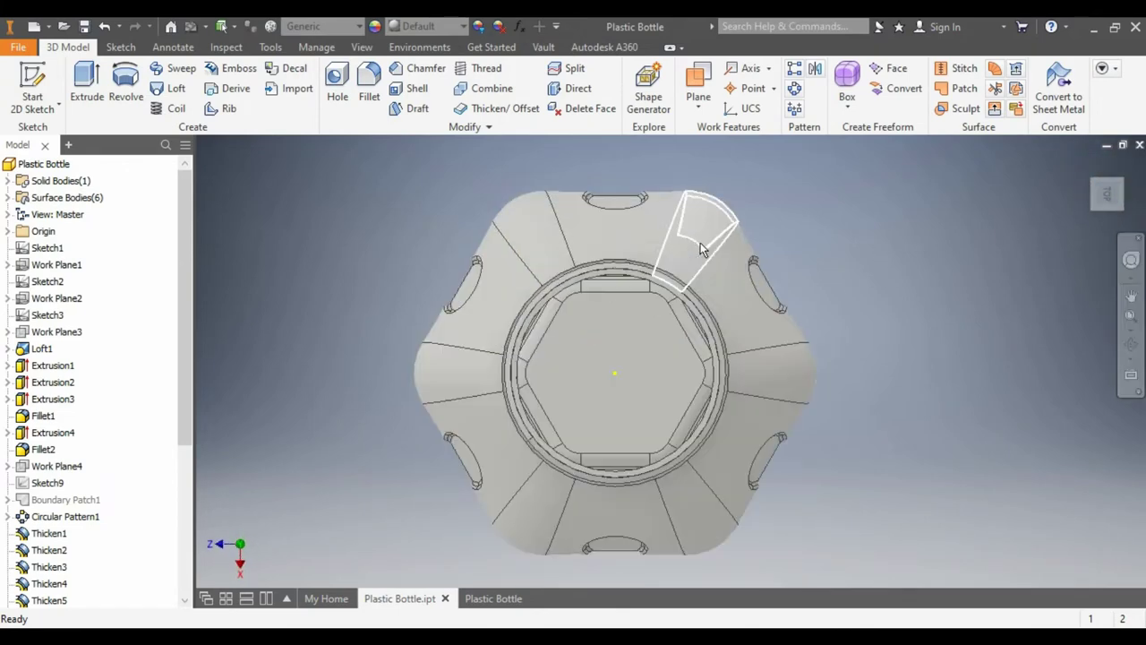
pyautogui.click(488, 598)
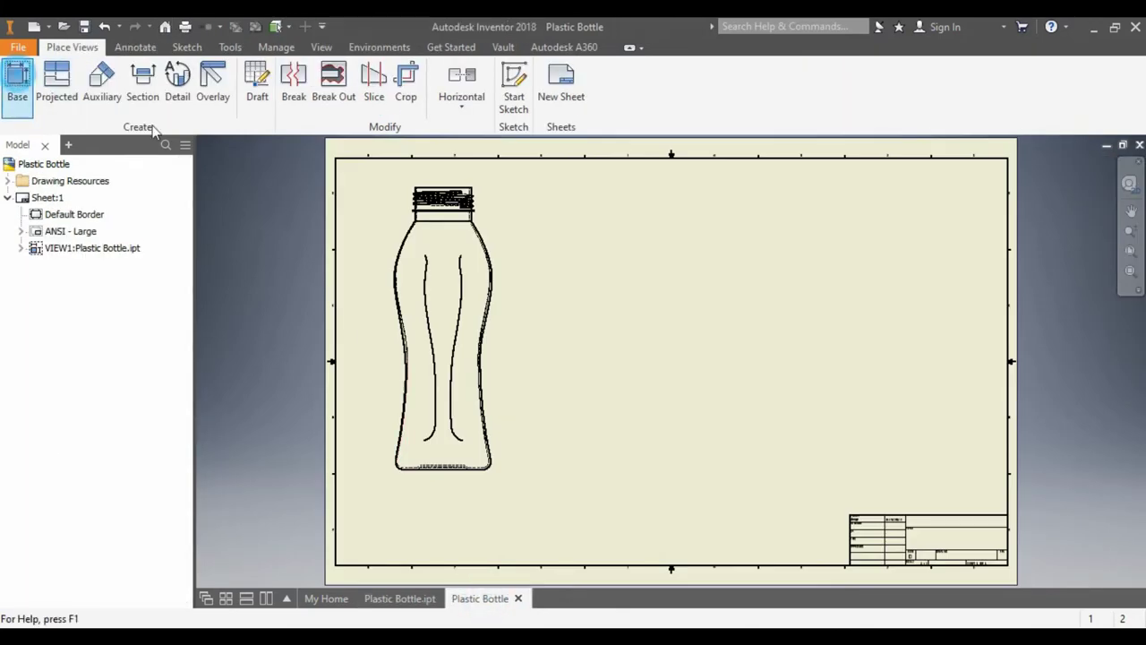
# - Place a second bottle view, then delete the small unwanted view
pyautogui.moveTo(768, 178); pyautogui.dragTo(197, 213)
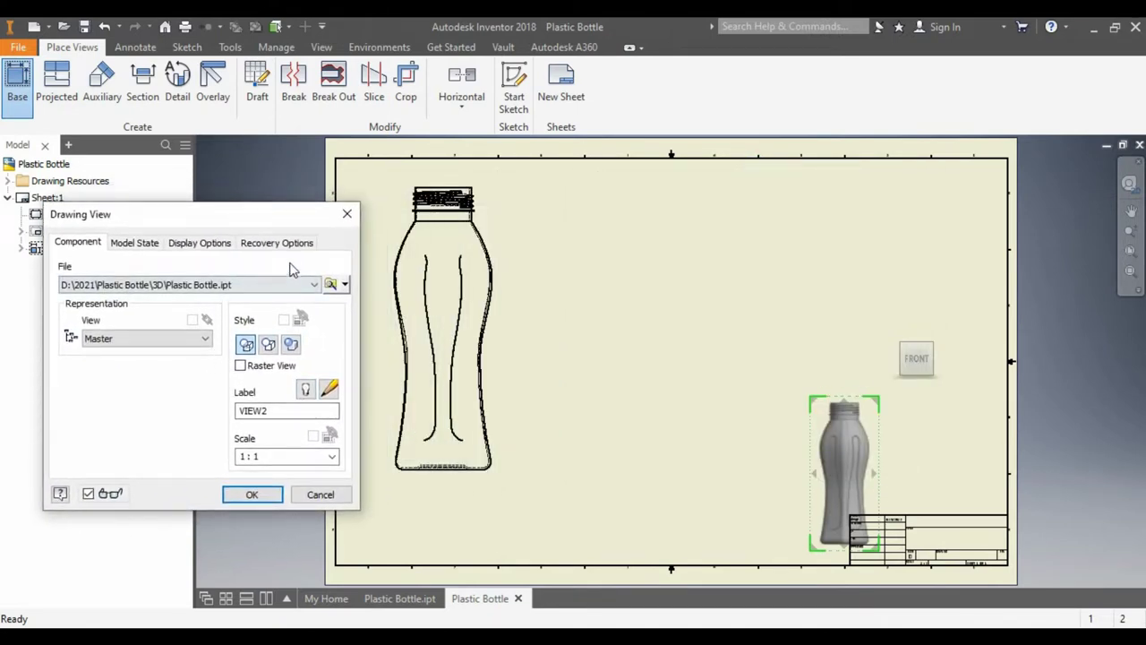
pyautogui.click(345, 285)
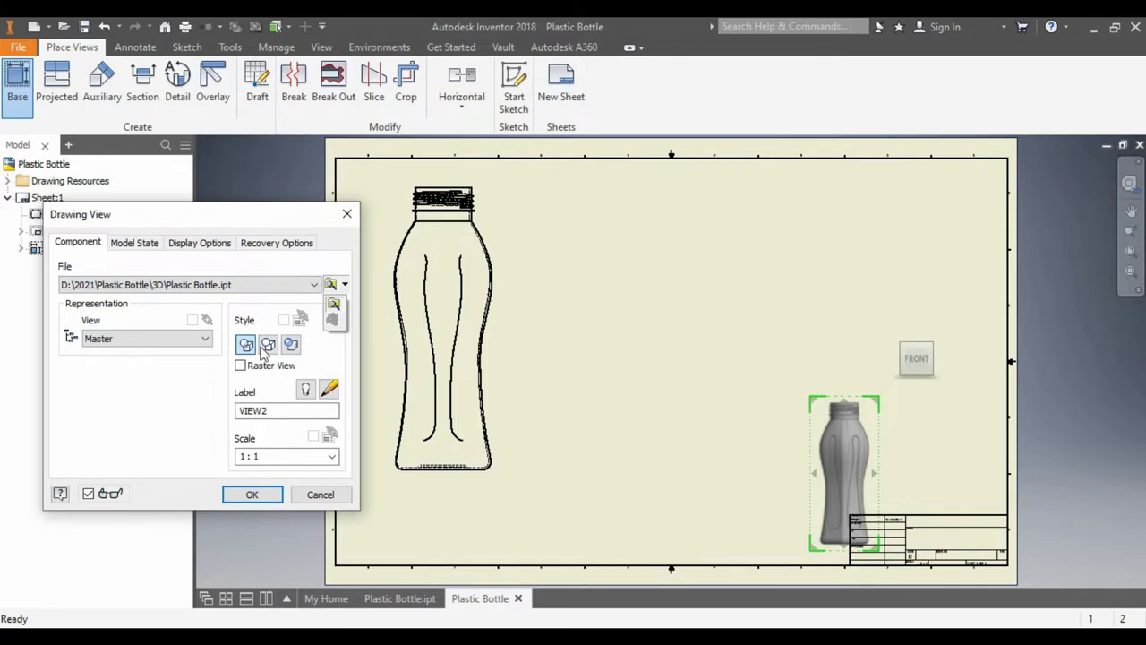
pyautogui.click(251, 495)
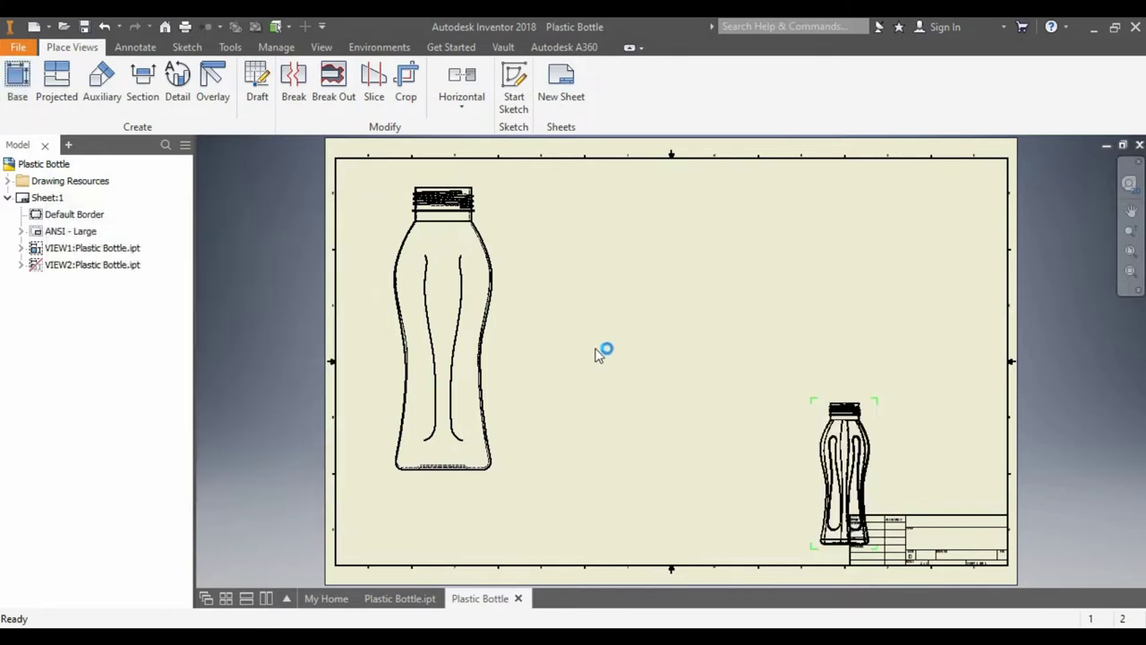
pyautogui.moveTo(865, 431); pyautogui.dragTo(686, 283)
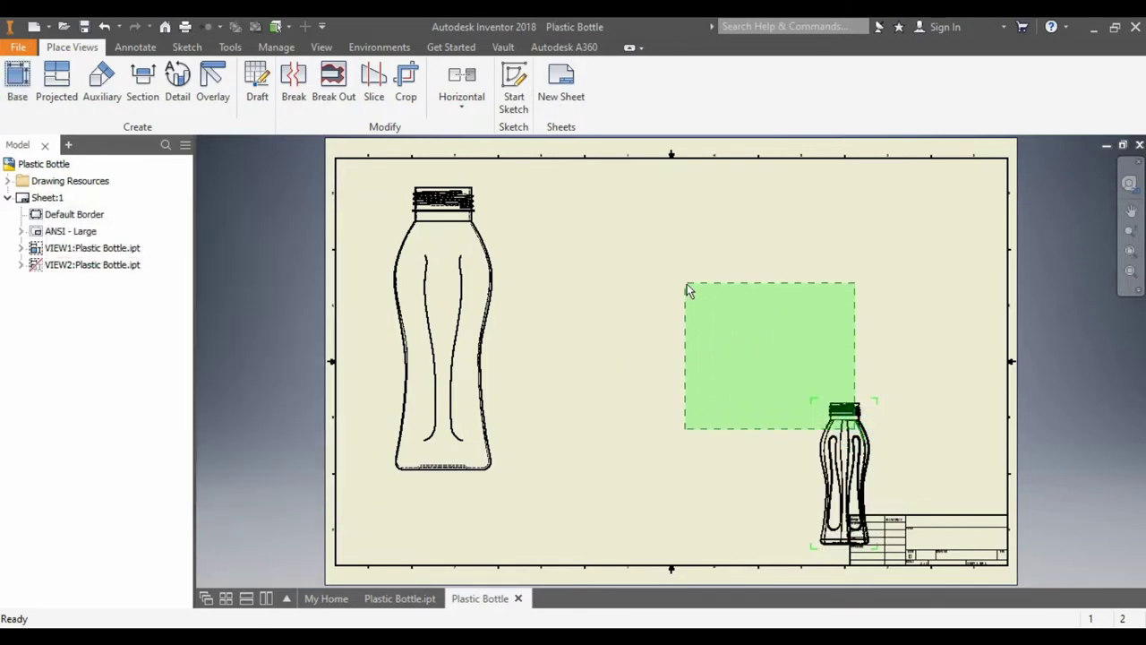
pyautogui.press('Delete')
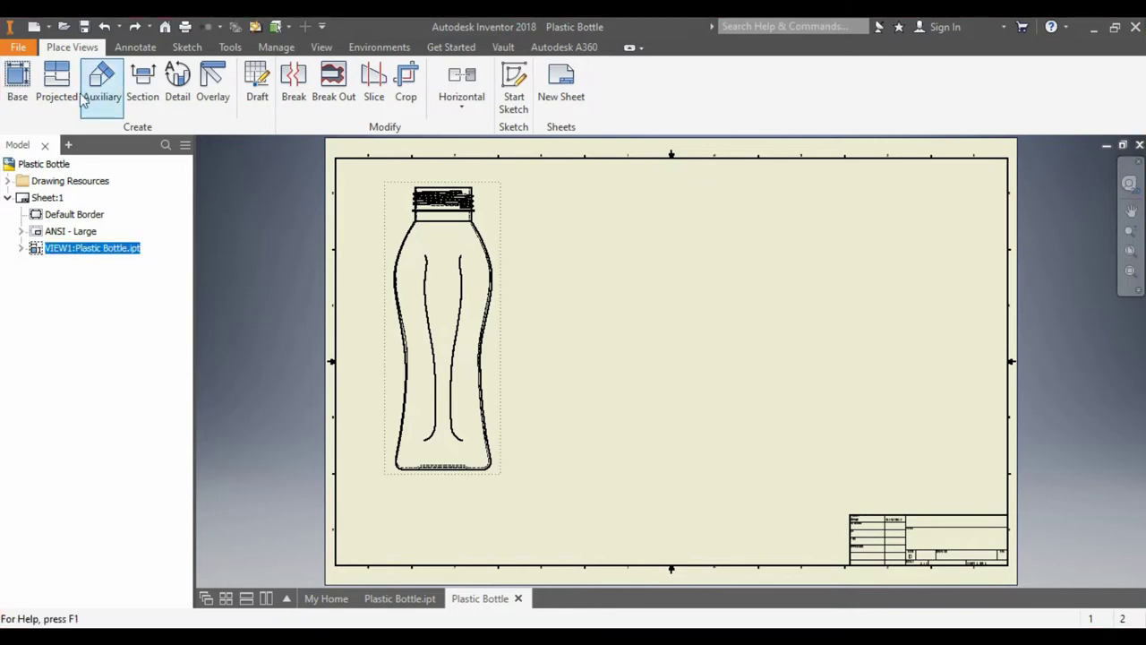
# - Place a top-oriented base view at the sheet centre, then undo it
pyautogui.click(17, 81)
pyautogui.click(913, 334)
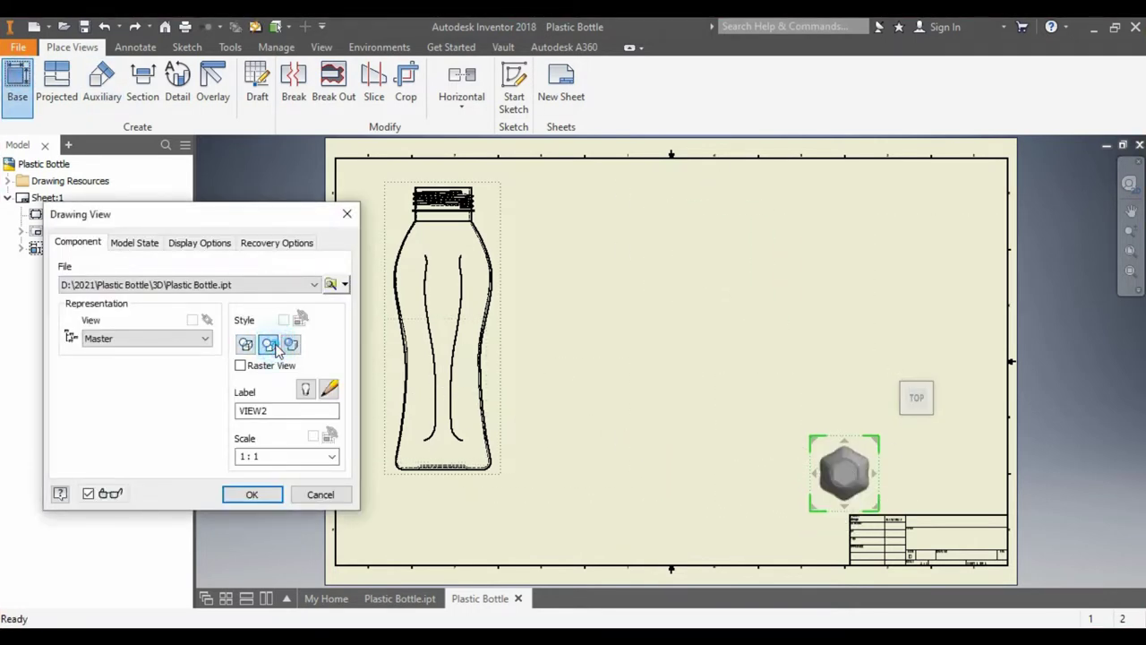
pyautogui.moveTo(810, 437); pyautogui.dragTo(761, 398)
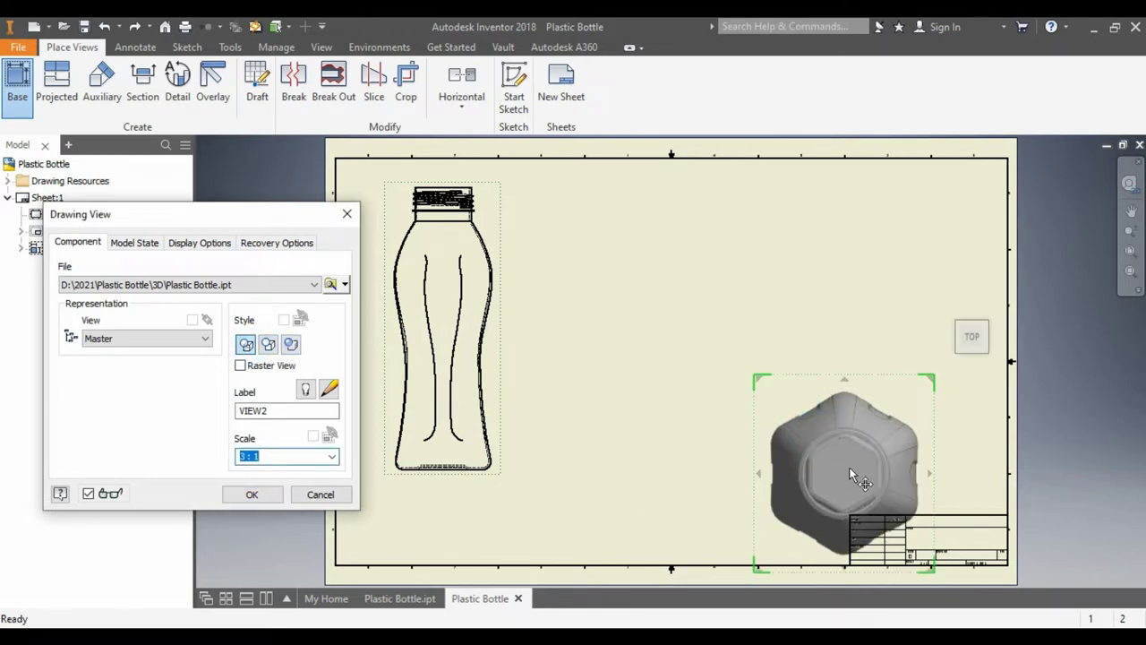
pyautogui.moveTo(851, 479)
pyautogui.mouseDown()
pyautogui.moveTo(690, 327)
pyautogui.moveTo(662, 381)
pyautogui.mouseUp()
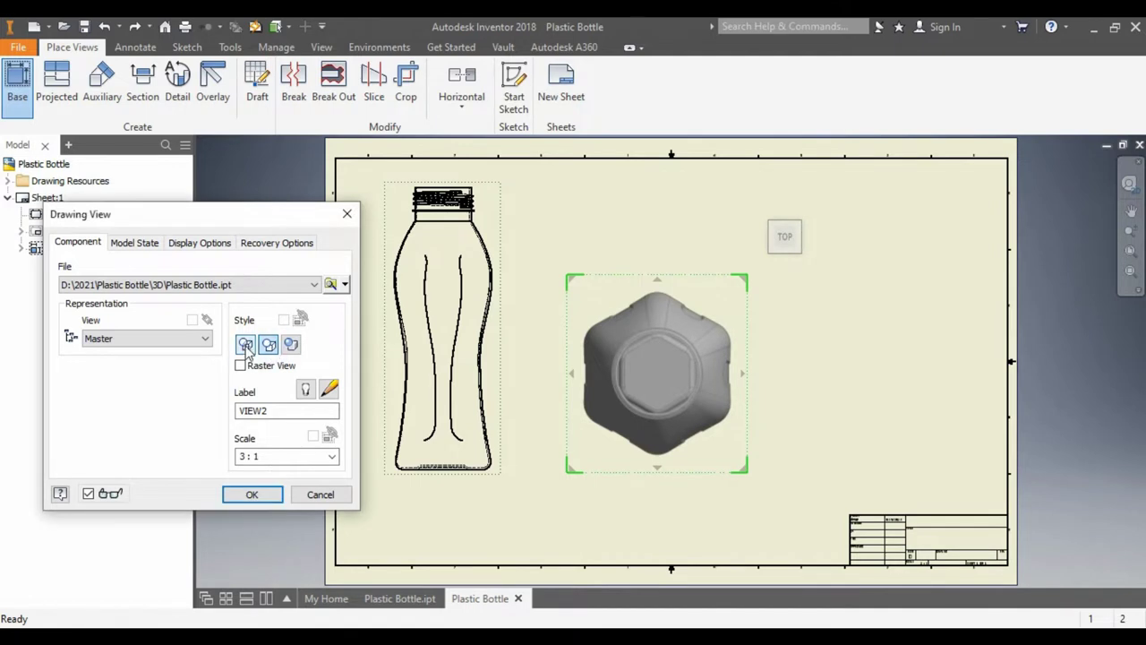
pyautogui.click(252, 495)
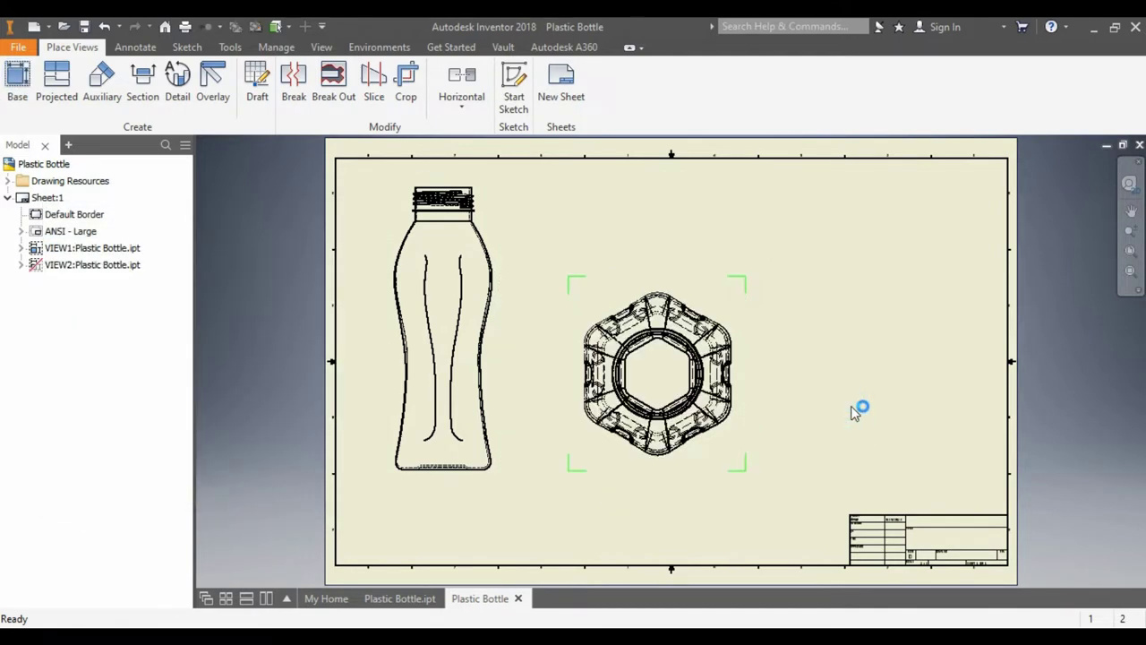
pyautogui.click(17, 81)
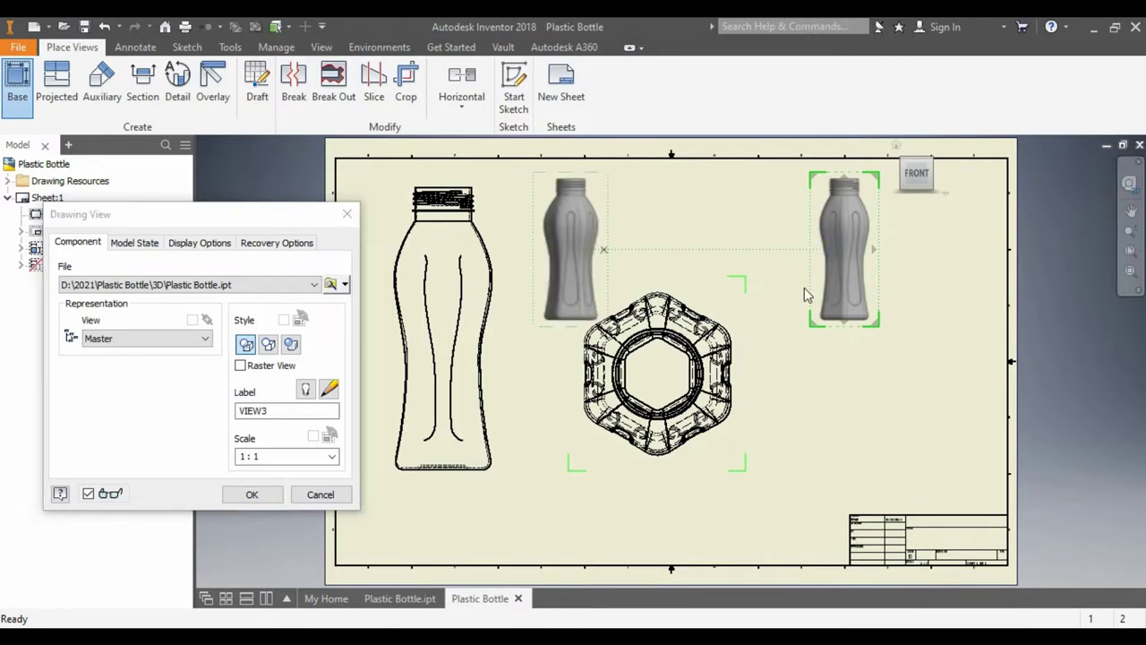
pyautogui.hotkey('ctrl', 'z')
# - Place VIEW2, a TOP-oriented 2:1 line-style bottle view, at the sheet centre
pyautogui.click(17, 80)
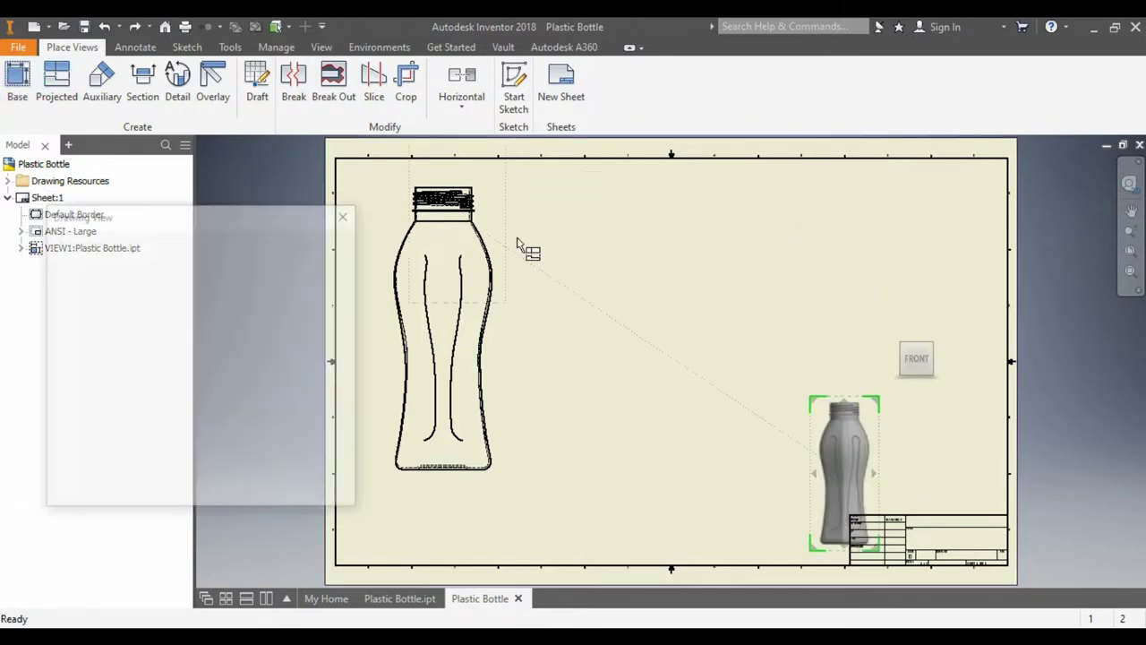
pyautogui.click(918, 347)
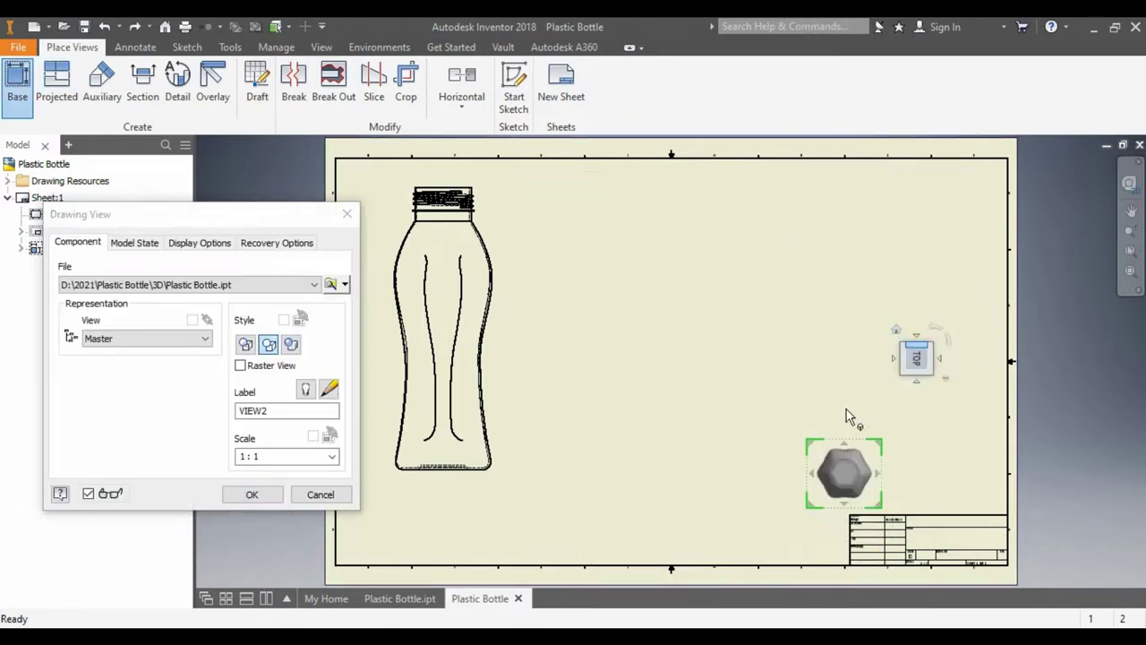
pyautogui.moveTo(797, 387); pyautogui.dragTo(749, 387)
pyautogui.moveTo(855, 473); pyautogui.dragTo(663, 380)
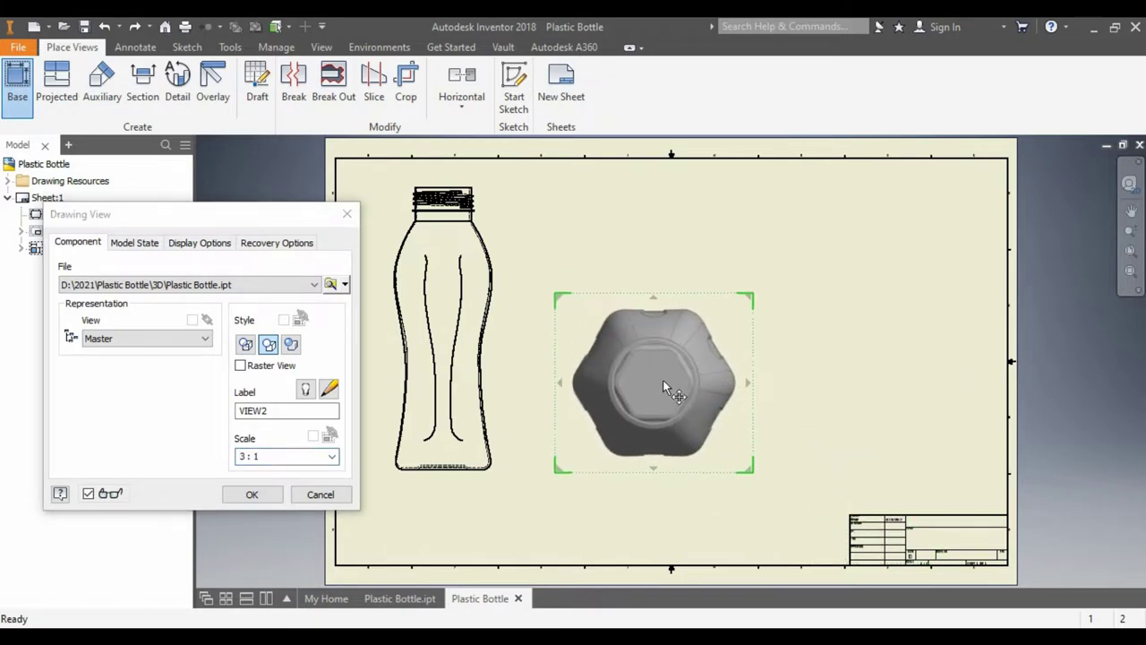
pyautogui.moveTo(751, 293); pyautogui.dragTo(698, 342)
pyautogui.click(749, 298)
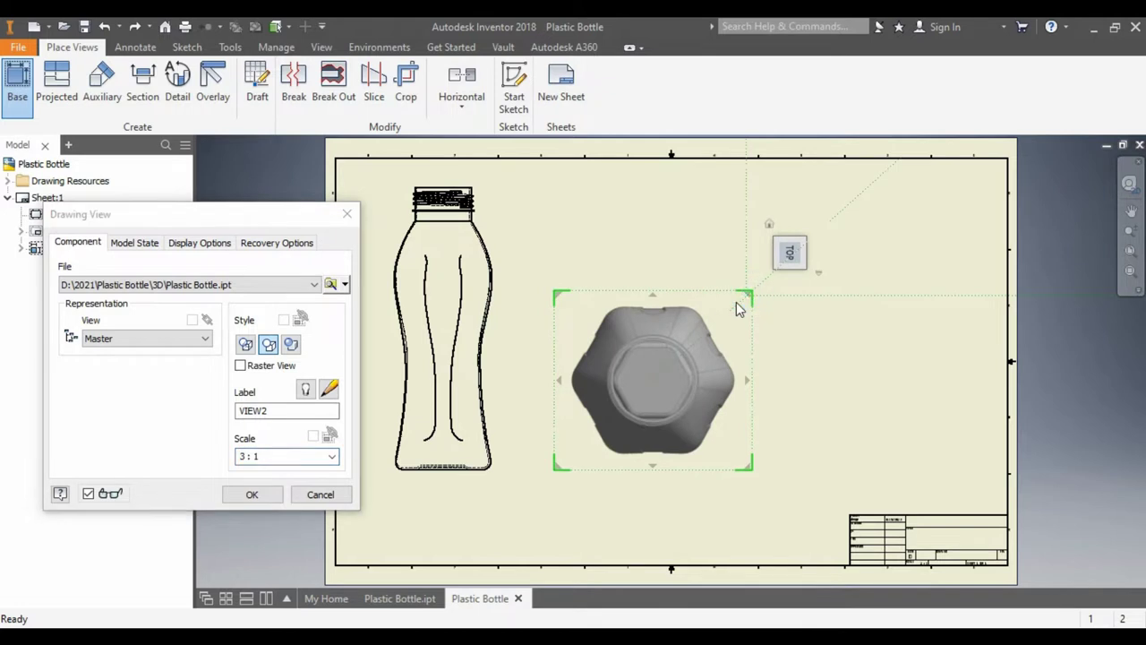
pyautogui.click(284, 459)
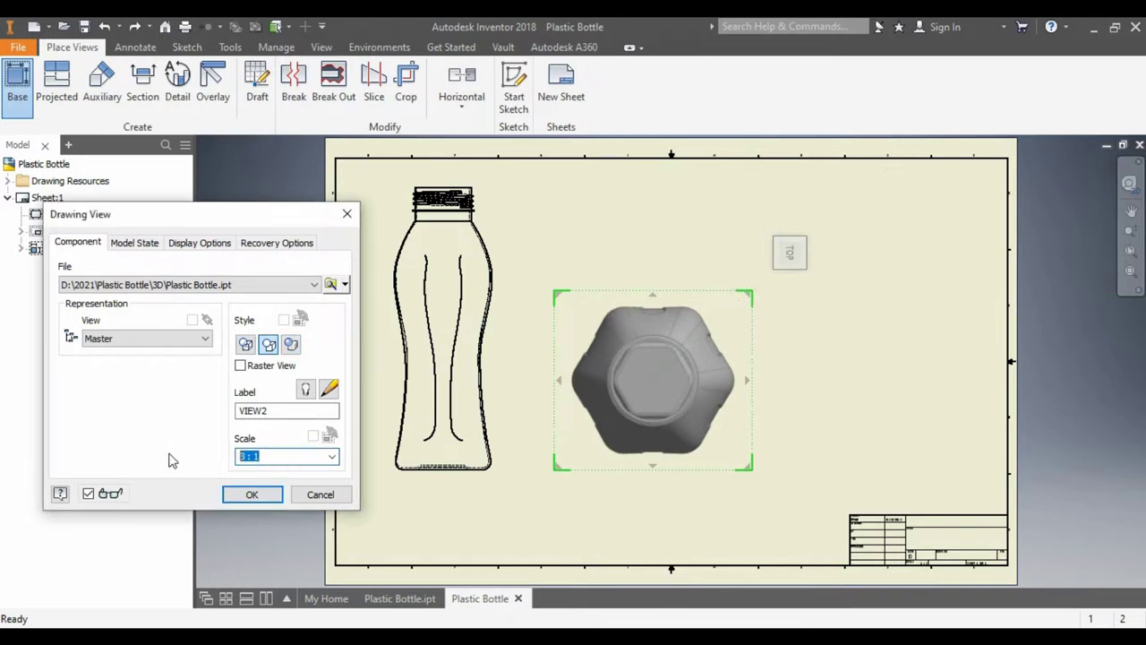
pyautogui.click(332, 457)
pyautogui.click(267, 490)
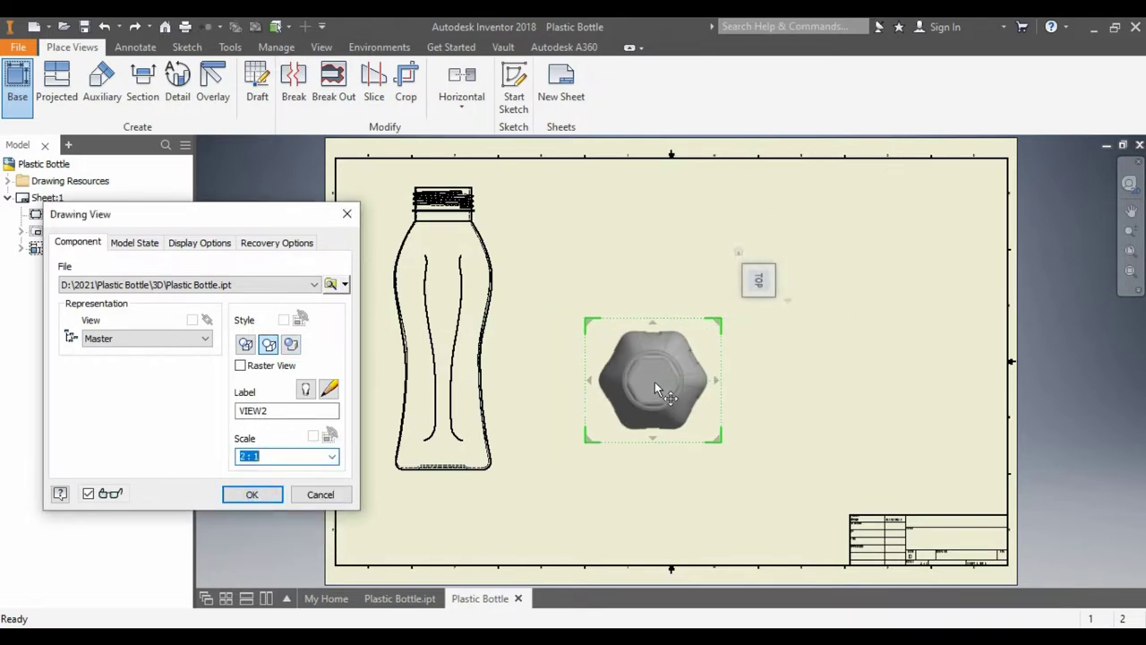
pyautogui.moveTo(638, 391); pyautogui.dragTo(635, 412)
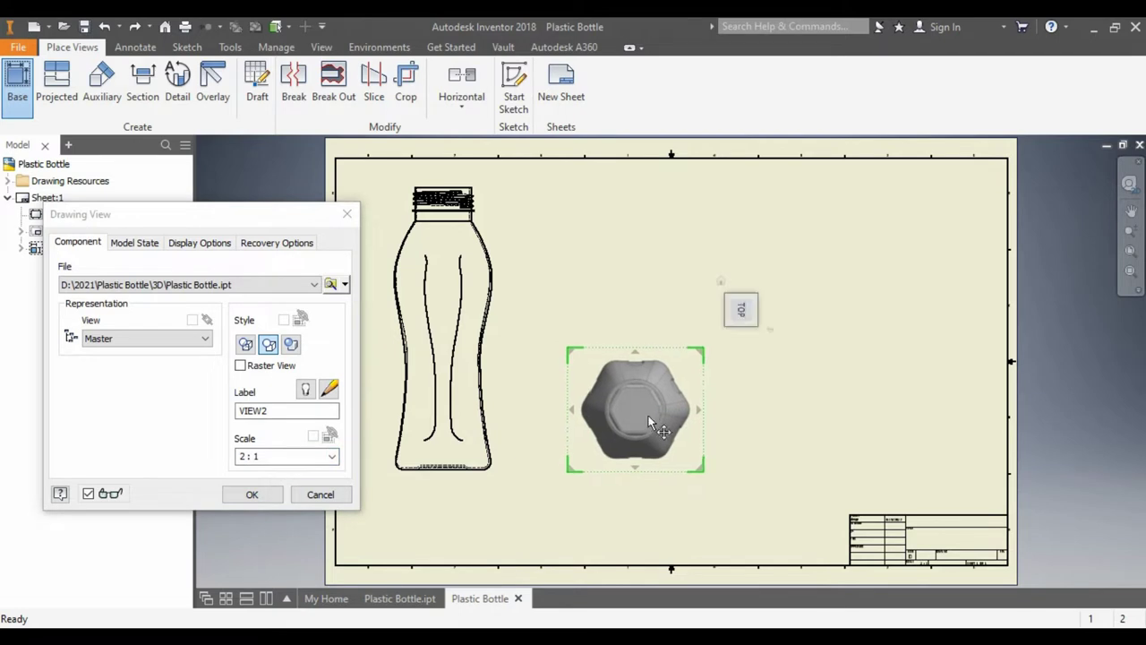
pyautogui.click(245, 344)
pyautogui.click(252, 494)
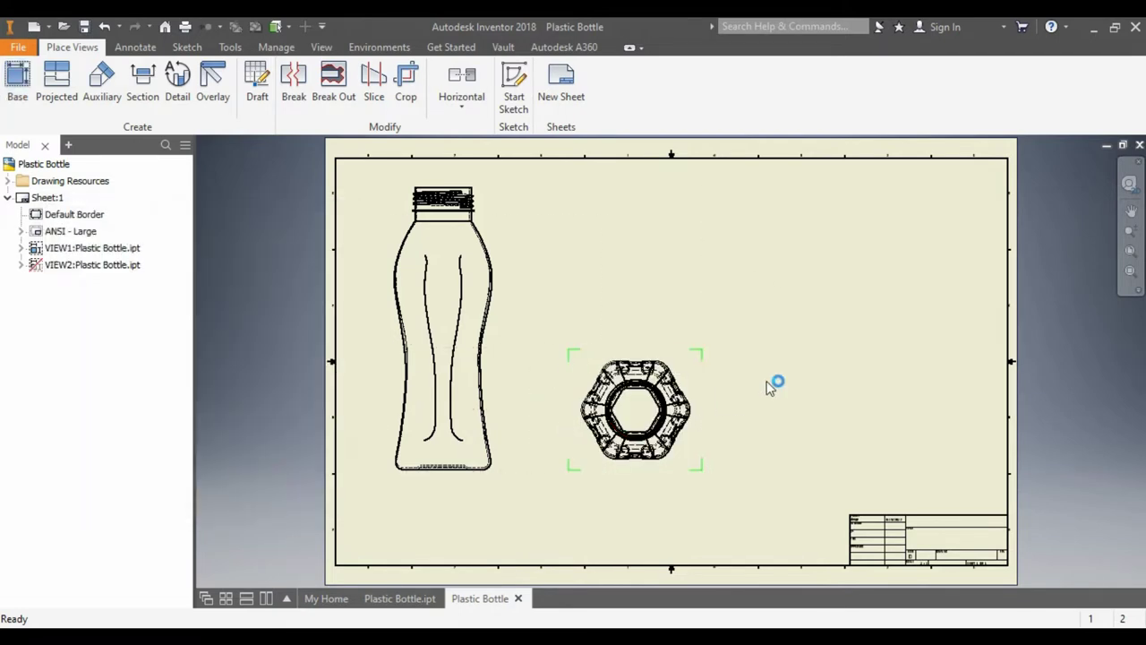
# - Place VIEW3, a FRONT-oriented 2:1 line-style bottle view, on the sheet's right side
pyautogui.click(17, 79)
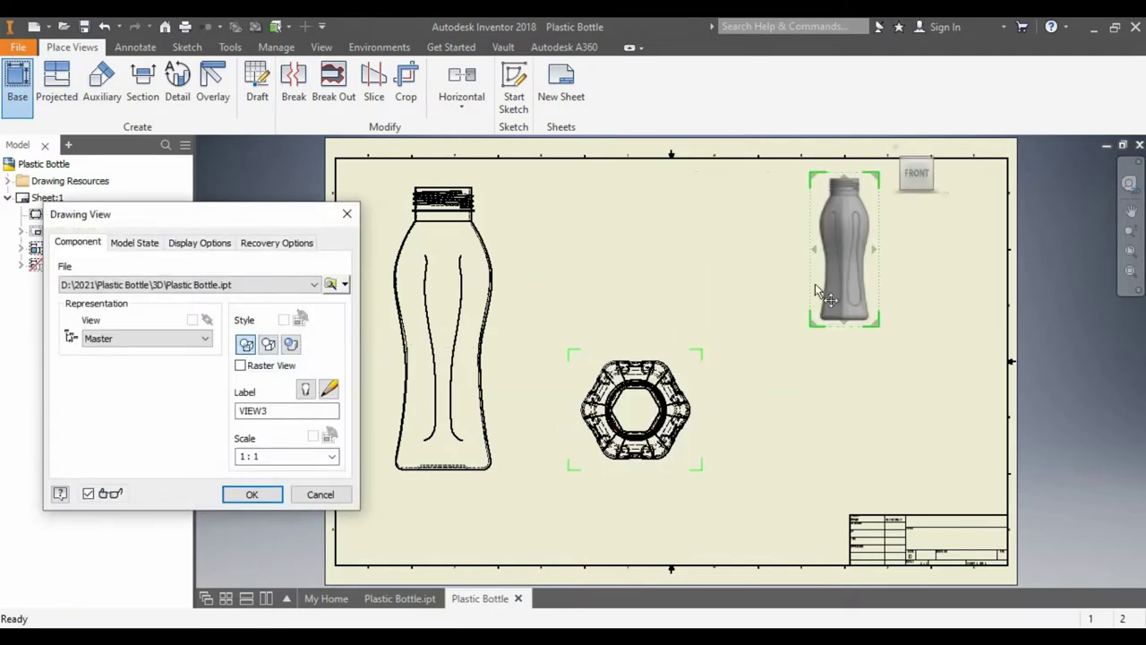
pyautogui.click(941, 175)
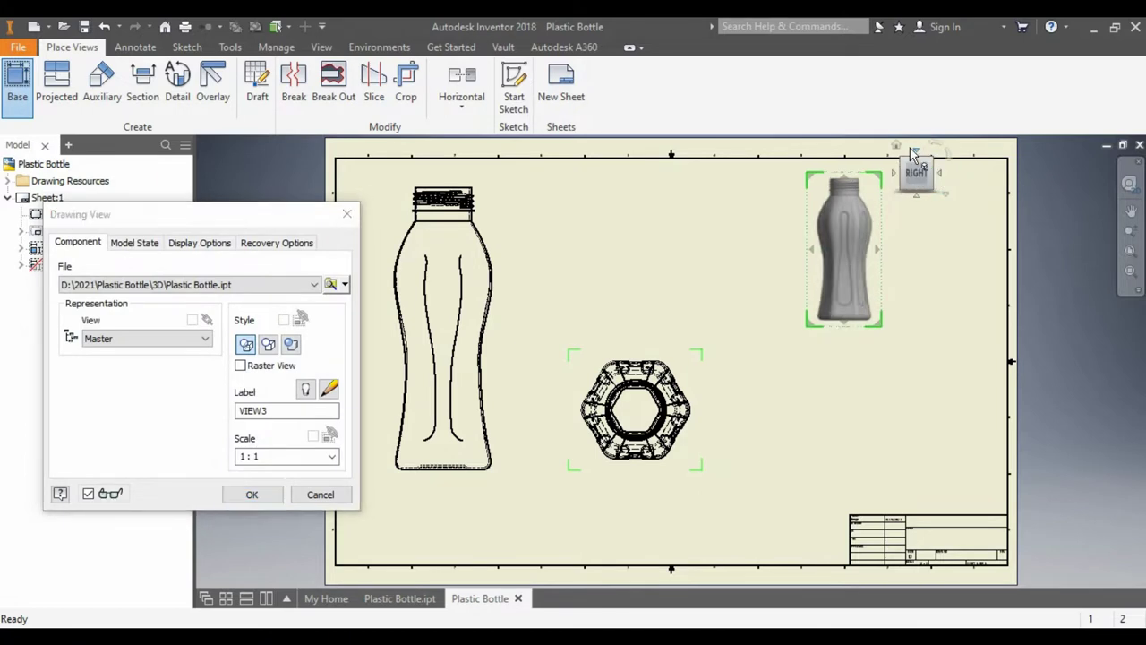
pyautogui.click(911, 150)
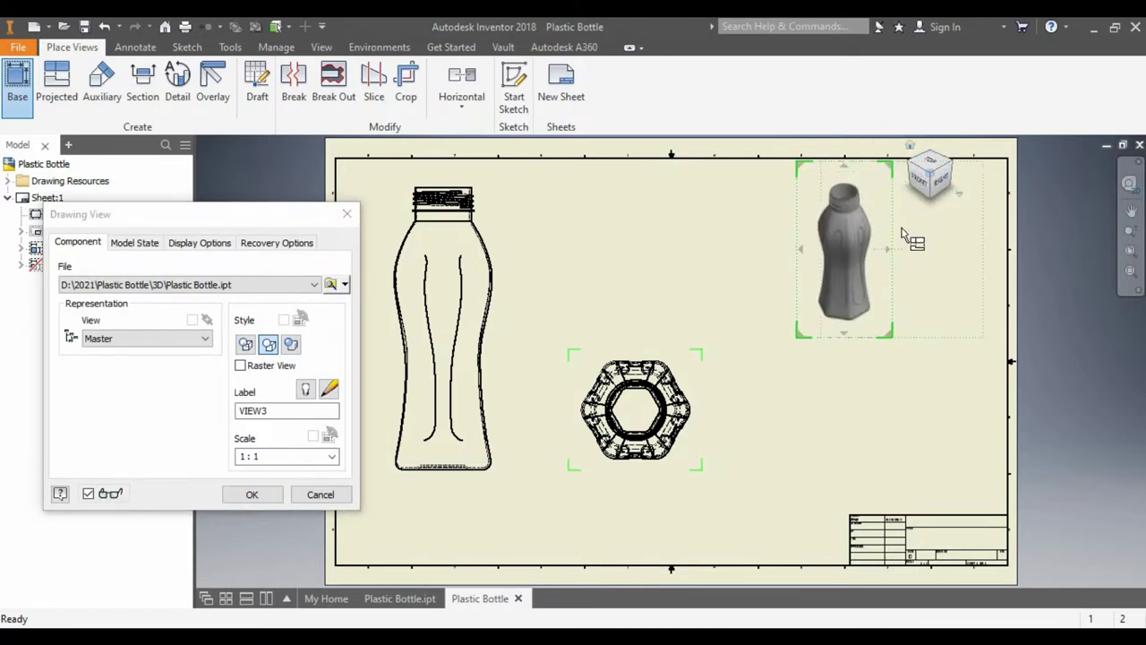
pyautogui.click(930, 188)
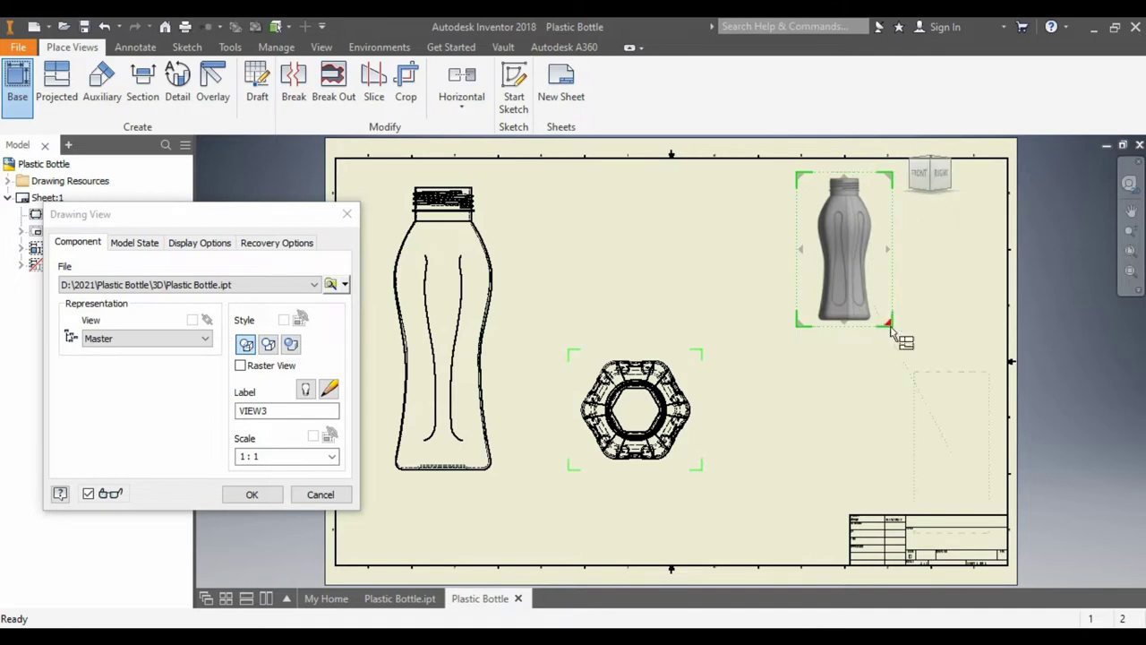
pyautogui.click(331, 457)
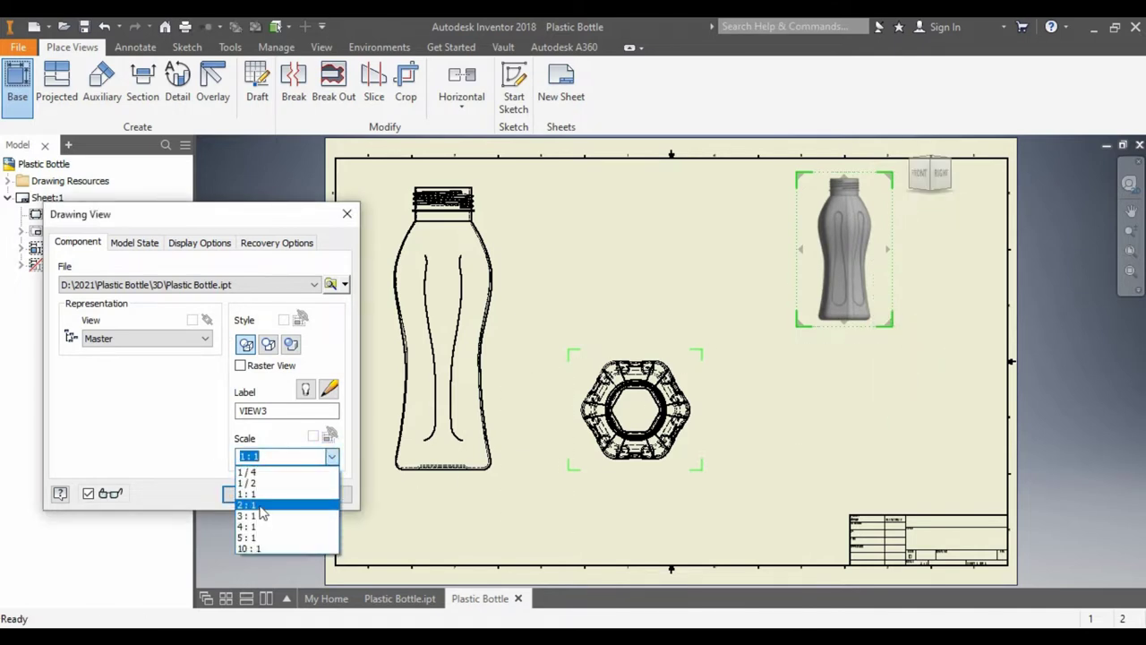
pyautogui.click(268, 502)
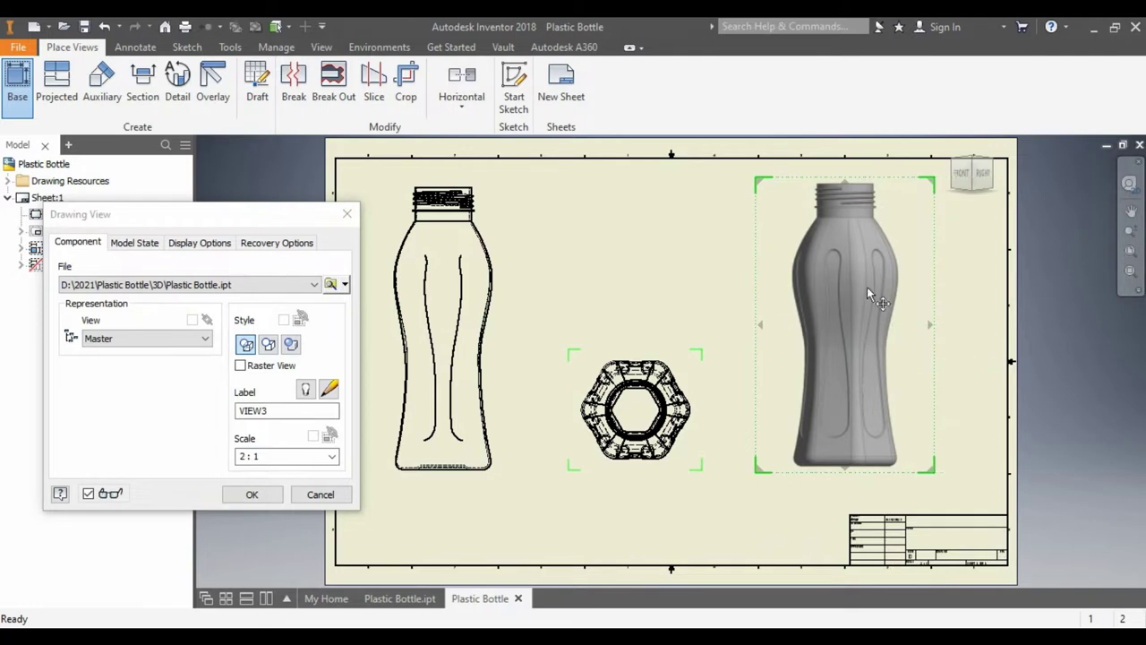
pyautogui.click(267, 345)
pyautogui.click(252, 494)
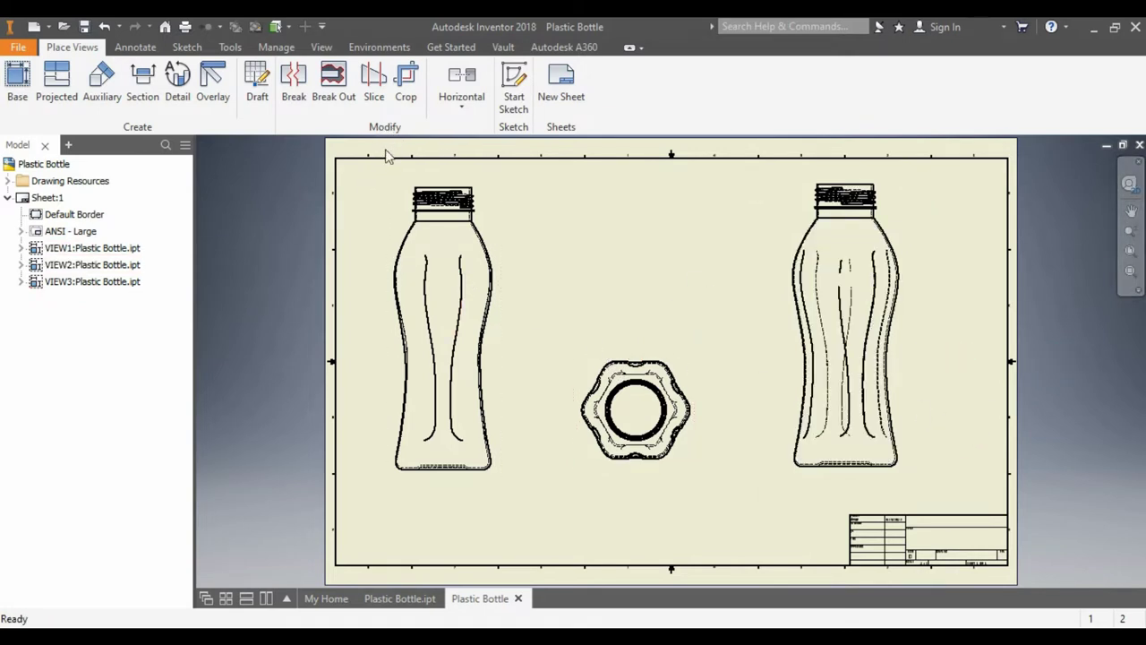
# - Add a 6.93 height dimension from the top edge to the bottle's bottom corner
pyautogui.click(135, 47)
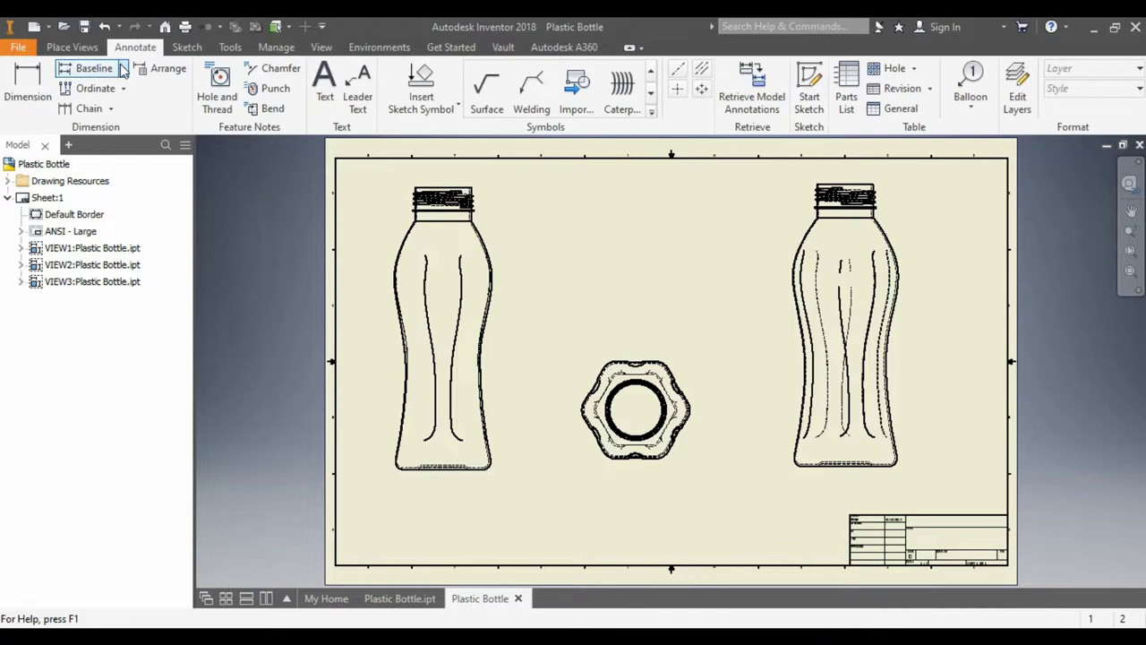
pyautogui.click(28, 86)
pyautogui.click(473, 189)
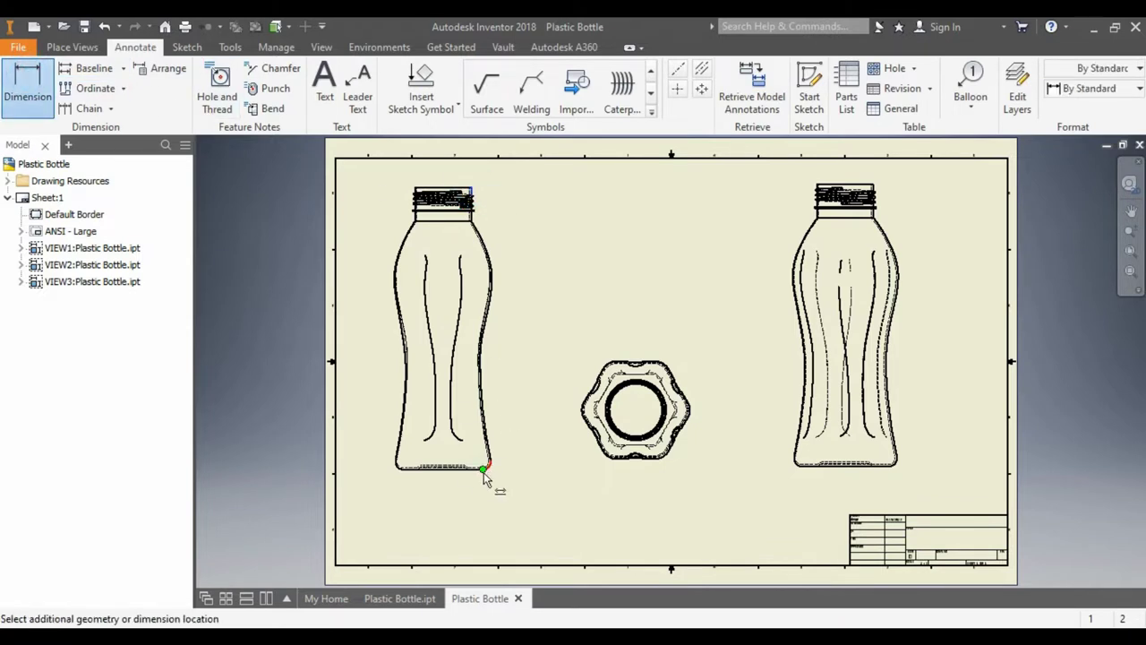
pyautogui.click(483, 471)
pyautogui.click(524, 380)
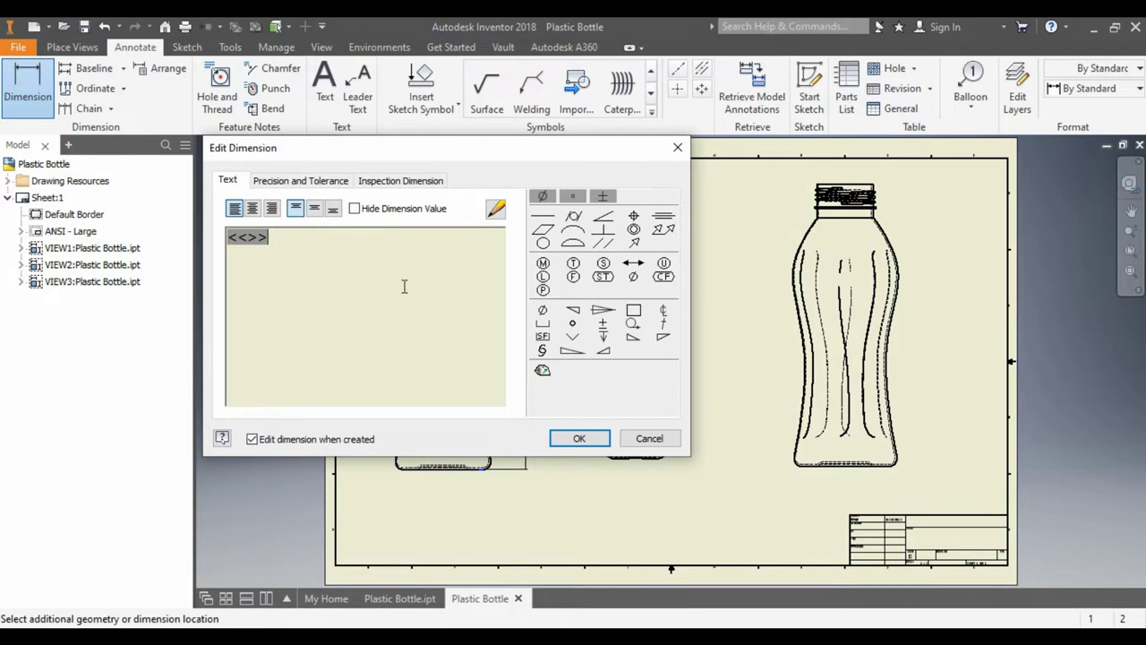
pyautogui.click(578, 438)
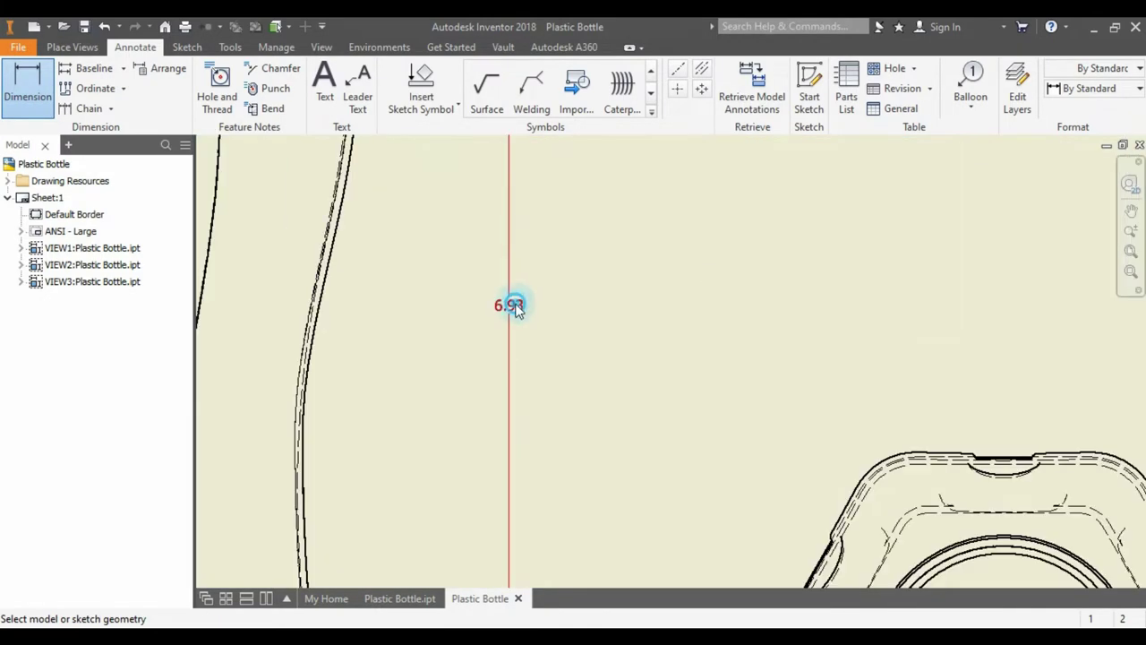
# - Append an mm unit suffix after the dimension value
pyautogui.doubleClick(515, 307)
pyautogui.click(288, 240)
pyautogui.write('mm')
pyautogui.click(578, 437)
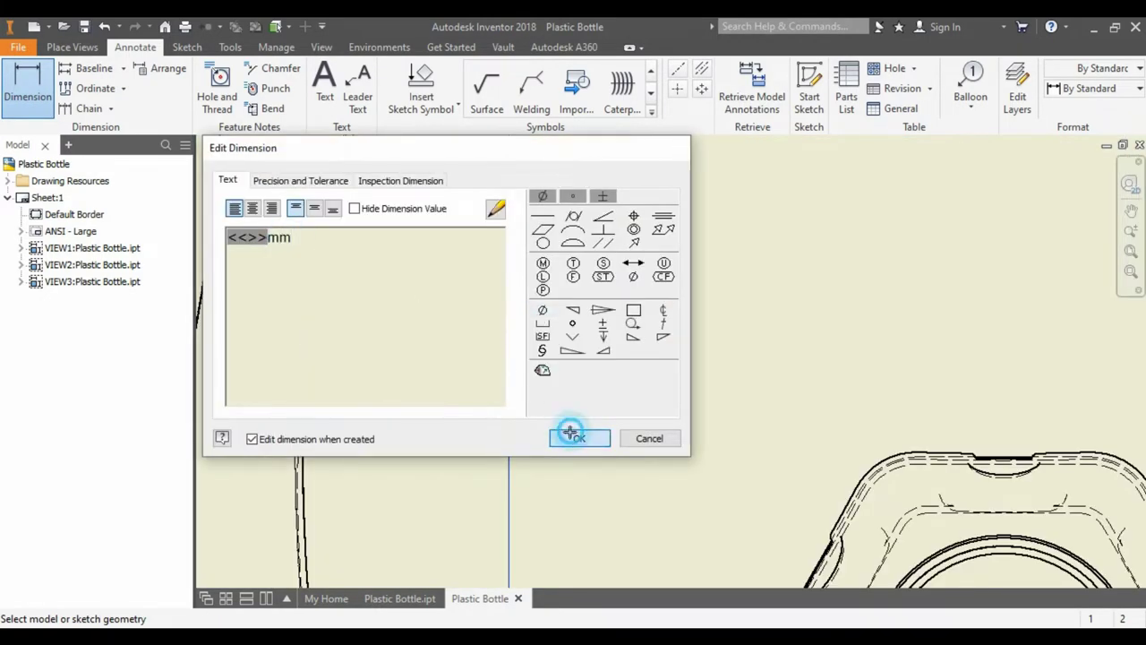
# - Set the dimension's primary unit and tolerance precision to one decimal place
pyautogui.doubleClick(519, 309)
pyautogui.click(279, 180)
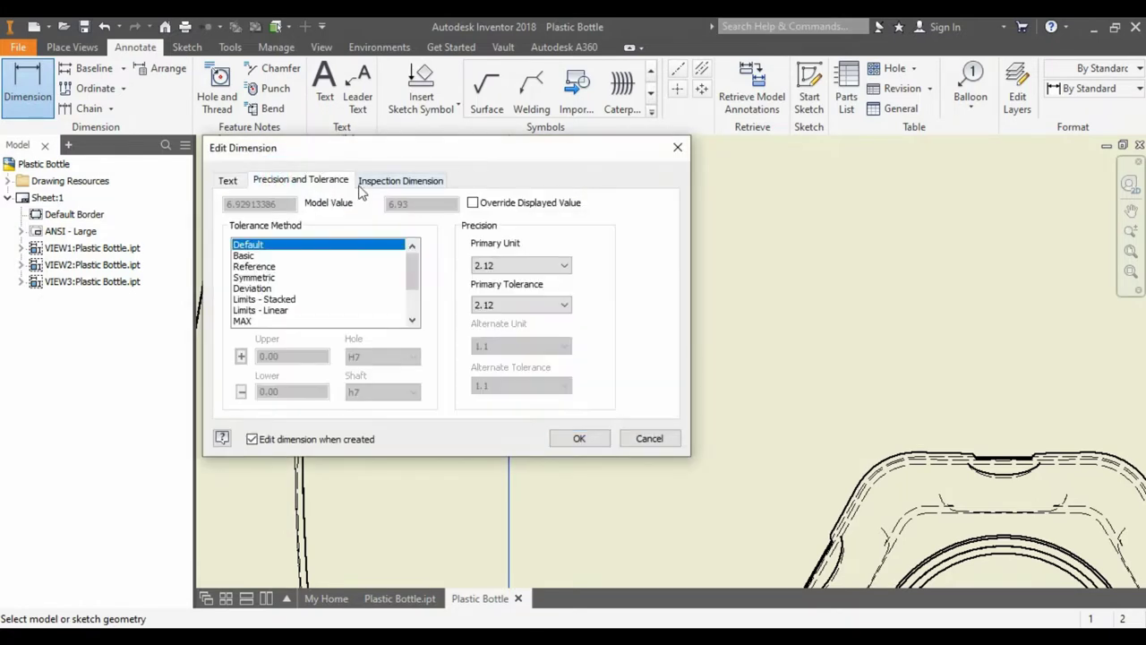
pyautogui.click(529, 266)
pyautogui.click(528, 319)
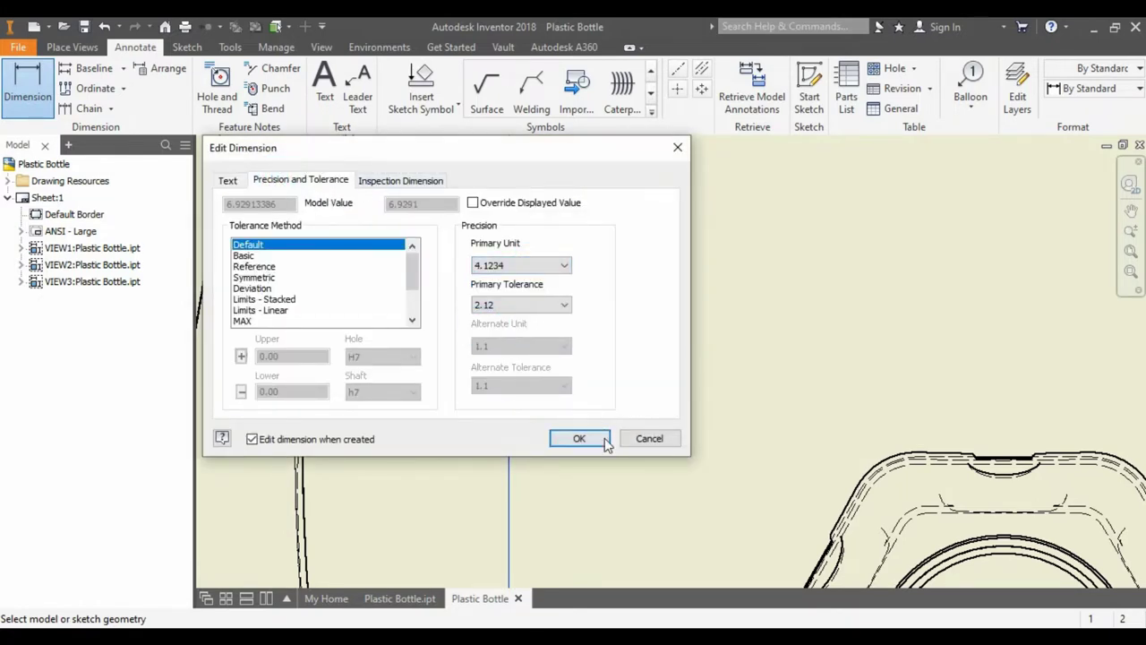
pyautogui.click(512, 266)
pyautogui.click(489, 287)
pyautogui.click(532, 304)
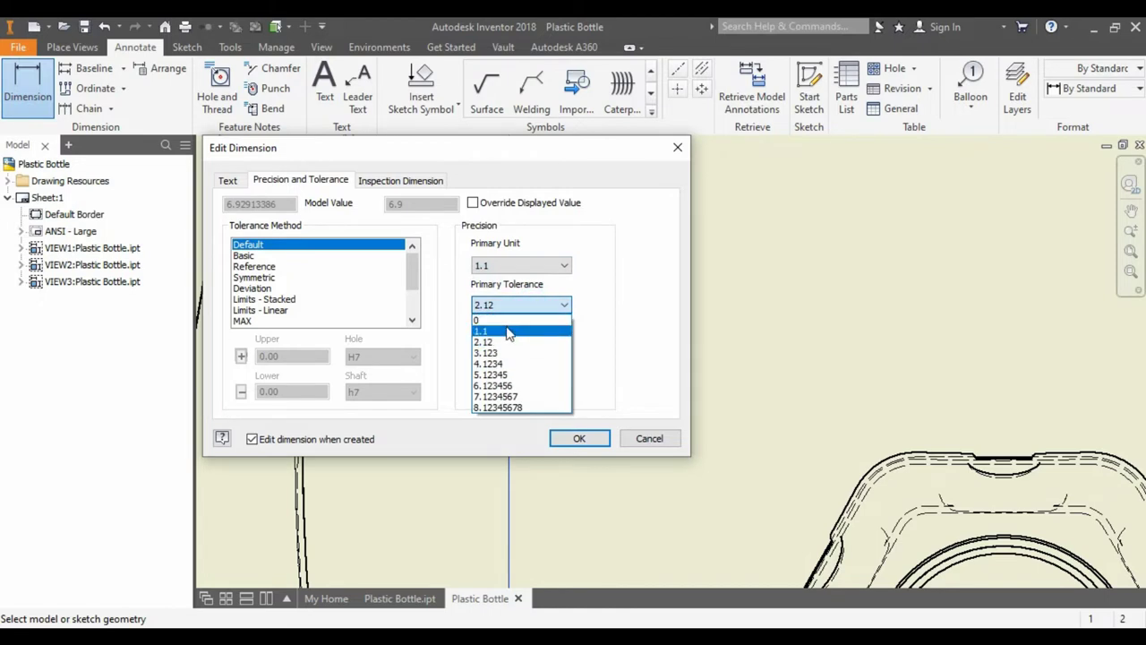
pyautogui.click(510, 326)
pyautogui.click(391, 182)
pyautogui.click(305, 180)
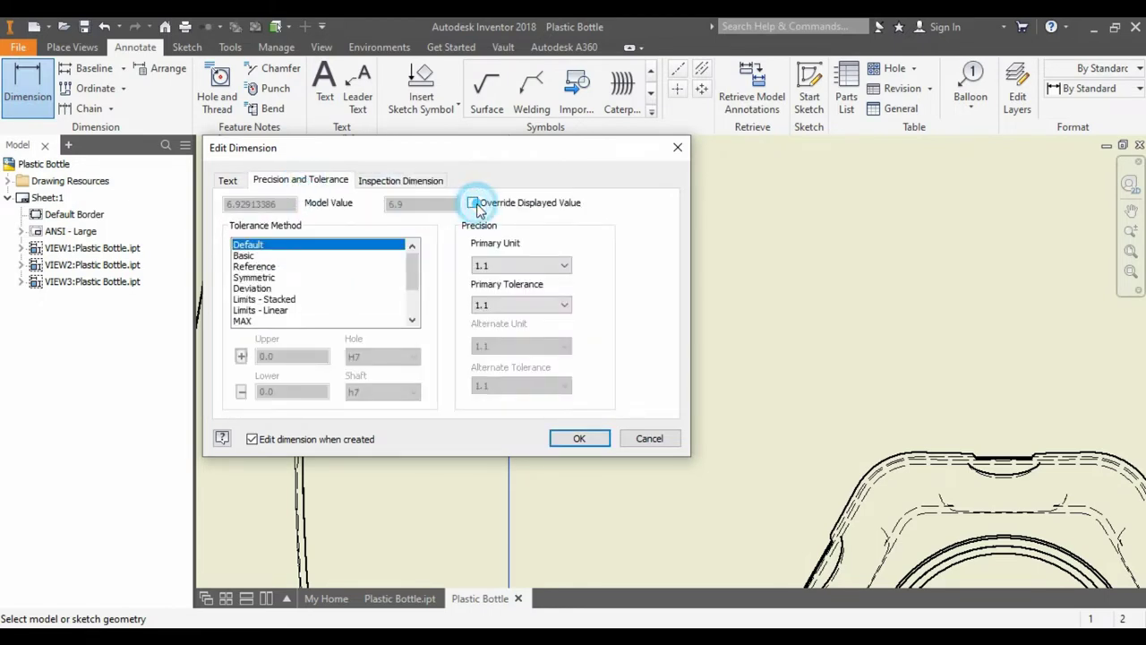
# - Change the dimension's tolerance method to MAX
pyautogui.click(249, 267)
pyautogui.moveTo(249, 273)
pyautogui.mouseDown()
pyautogui.moveTo(259, 313)
pyautogui.moveTo(259, 275)
pyautogui.mouseUp()
pyautogui.scroll(2, 364, 318)
pyautogui.click(580, 438)
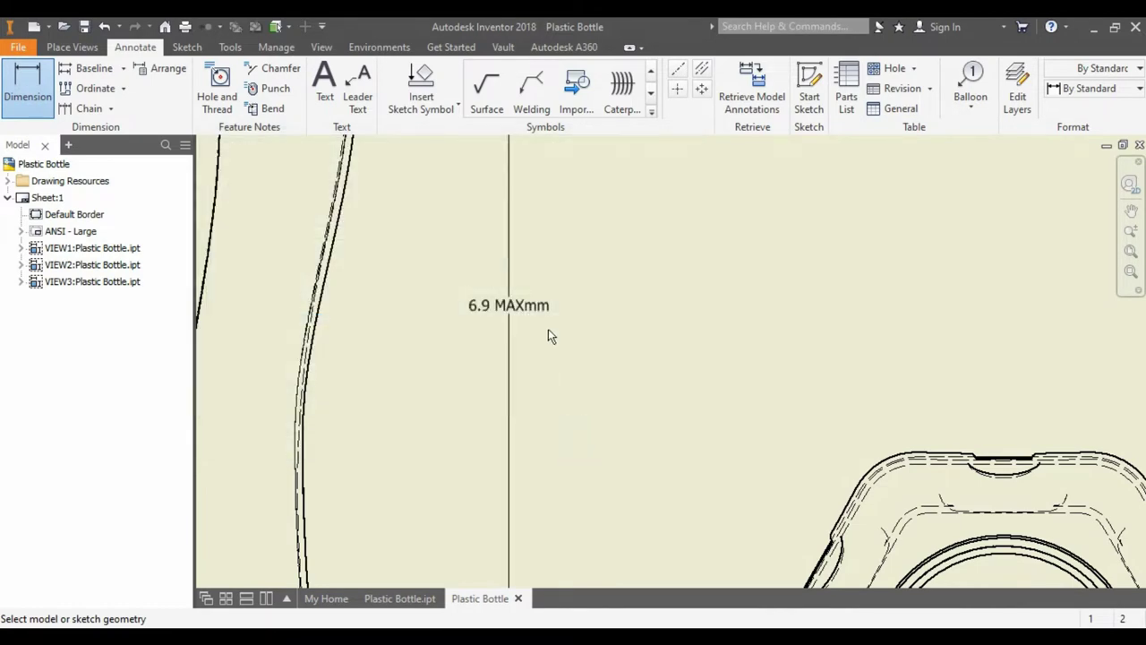
# - Reset the tolerance method to Default, then reopen the dimension's Text settings
pyautogui.doubleClick(513, 303)
pyautogui.click(249, 246)
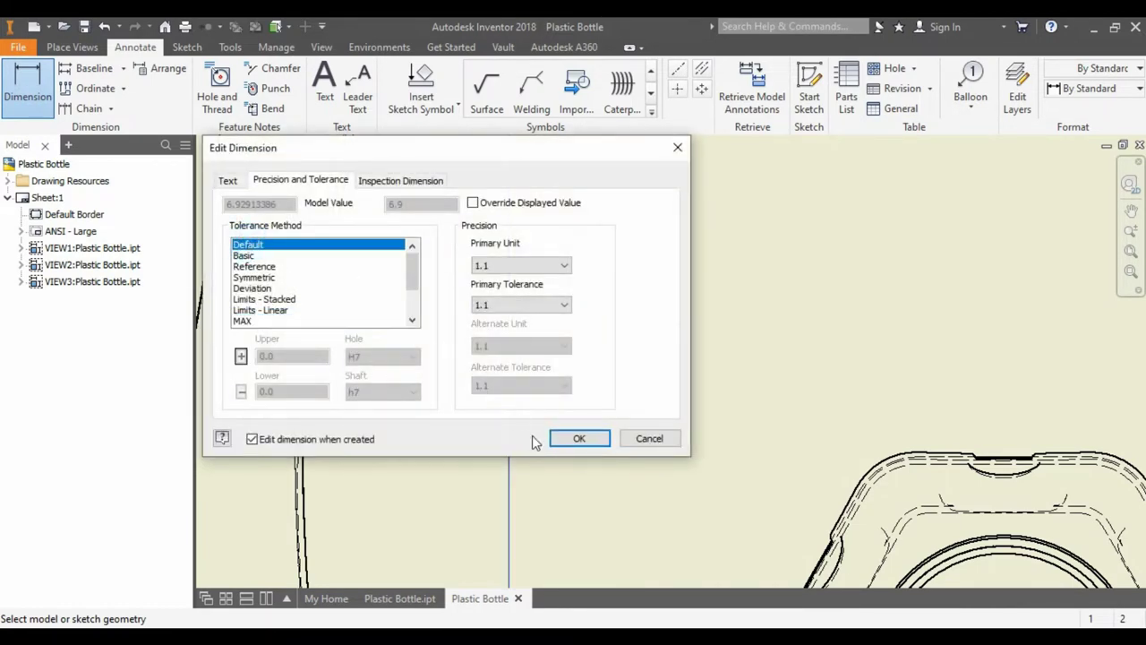
pyautogui.click(579, 438)
pyautogui.doubleClick(512, 304)
pyautogui.click(228, 181)
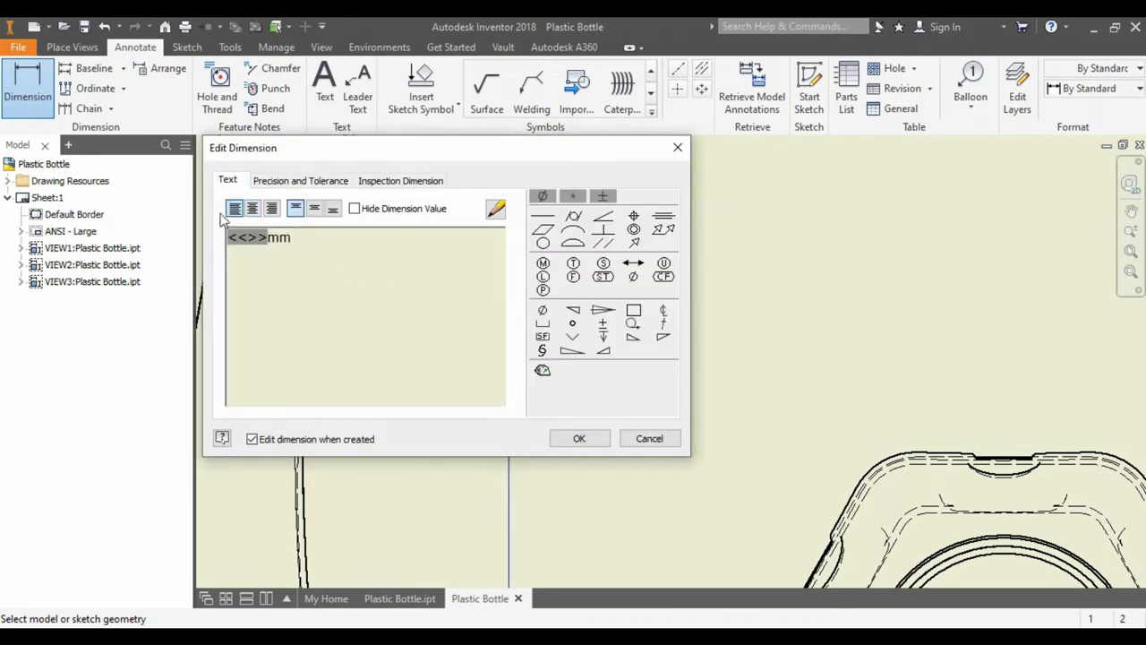
# - Close the dimension dialog and bring the 6.9mm dimension label into view
pyautogui.click(580, 438)
pyautogui.scroll(-3, 530, 331)
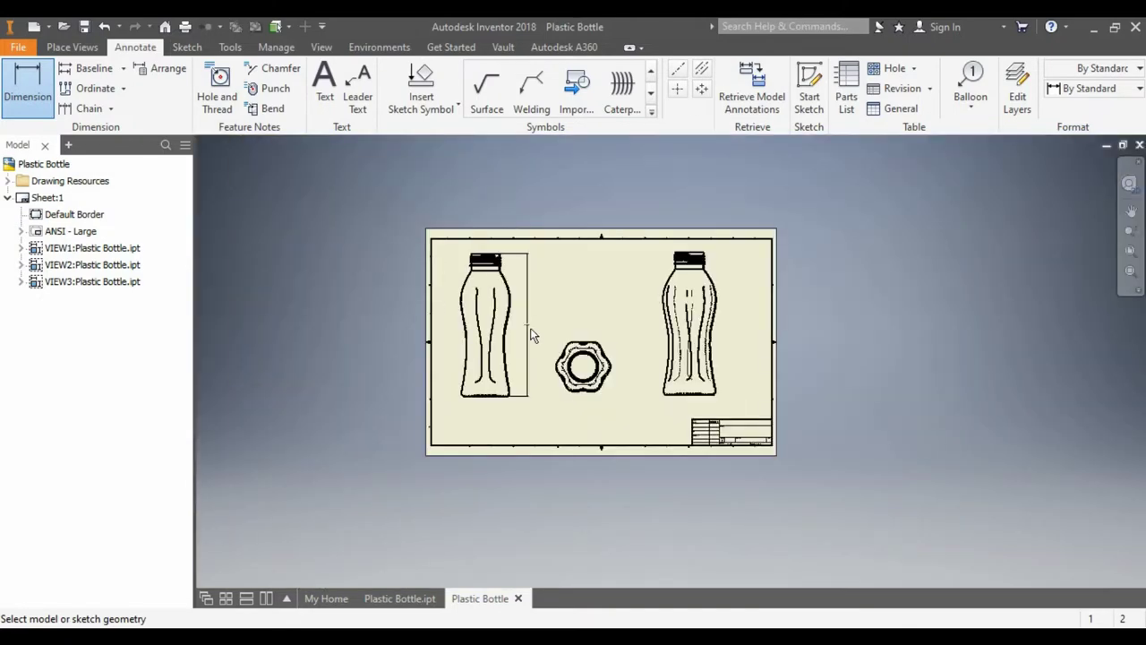
pyautogui.scroll(-3, 531, 327)
pyautogui.scroll(3, 442, 297)
pyautogui.moveTo(442, 297); pyautogui.dragTo(576, 391, button='middle')
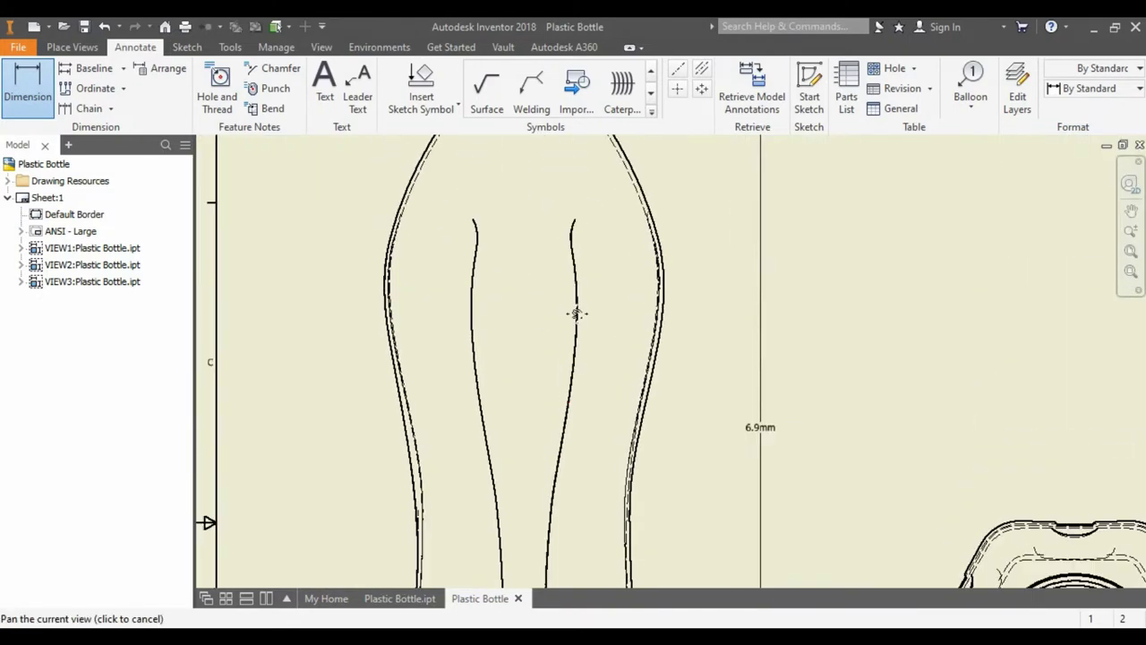
pyautogui.scroll(2, 680, 358)
pyautogui.moveTo(679, 353); pyautogui.dragTo(584, 190, button='middle')
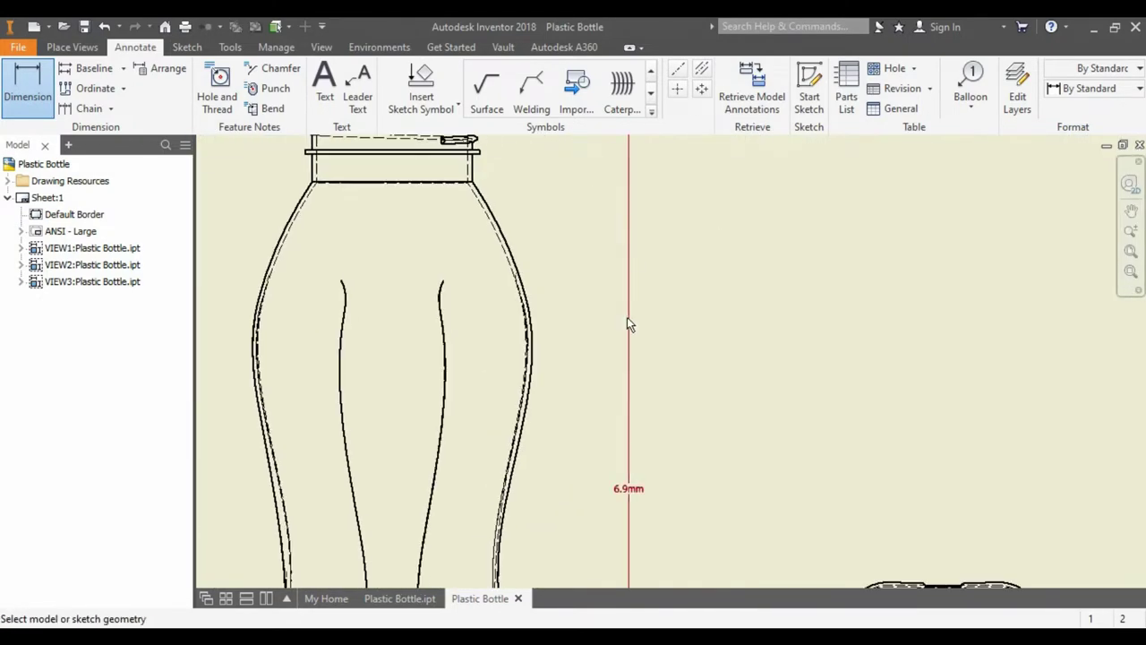
# - Set the 6.9mm dimension label's text size to 0.240 in
pyautogui.doubleClick(639, 495)
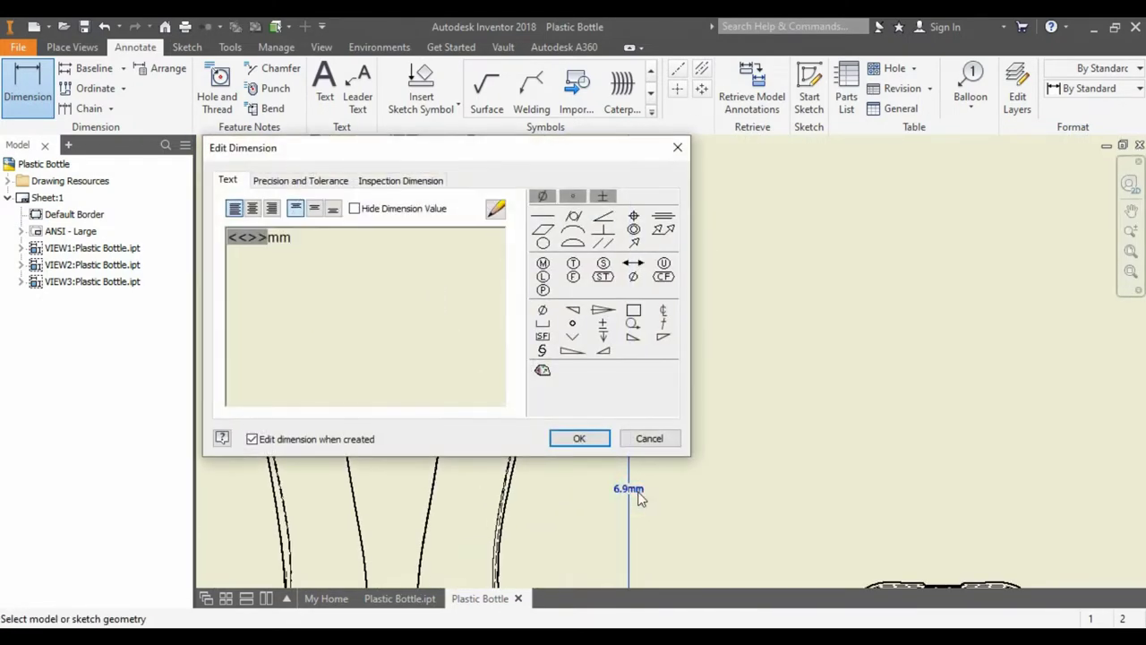
pyautogui.click(496, 209)
pyautogui.moveTo(615, 234); pyautogui.dragTo(685, 159)
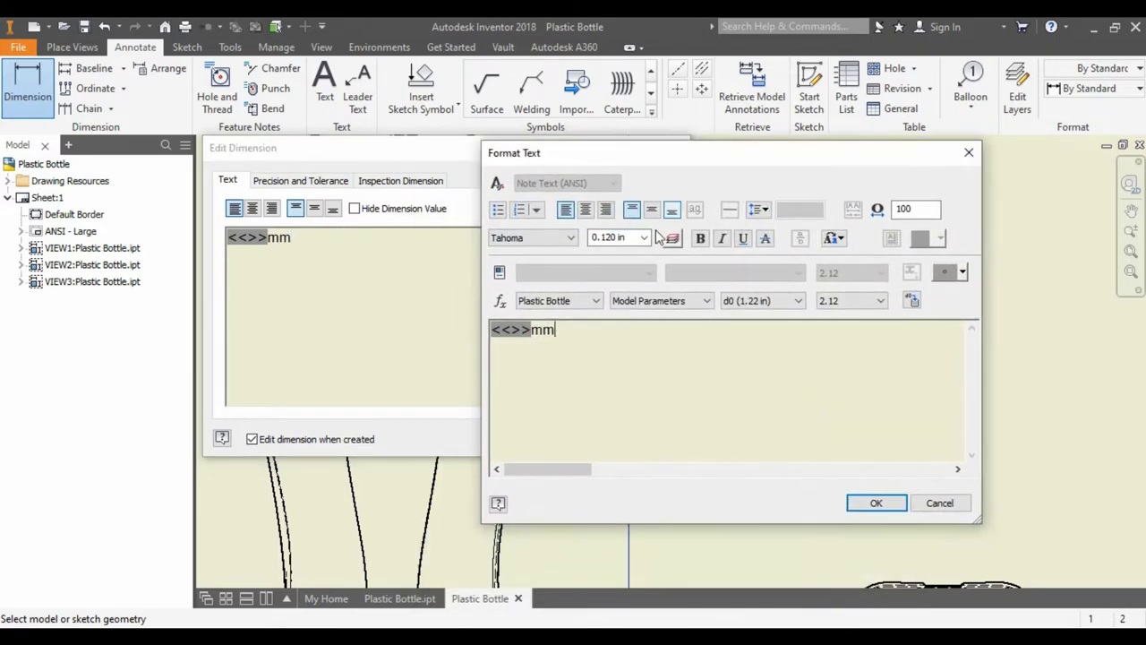
pyautogui.click(645, 237)
pyautogui.click(619, 286)
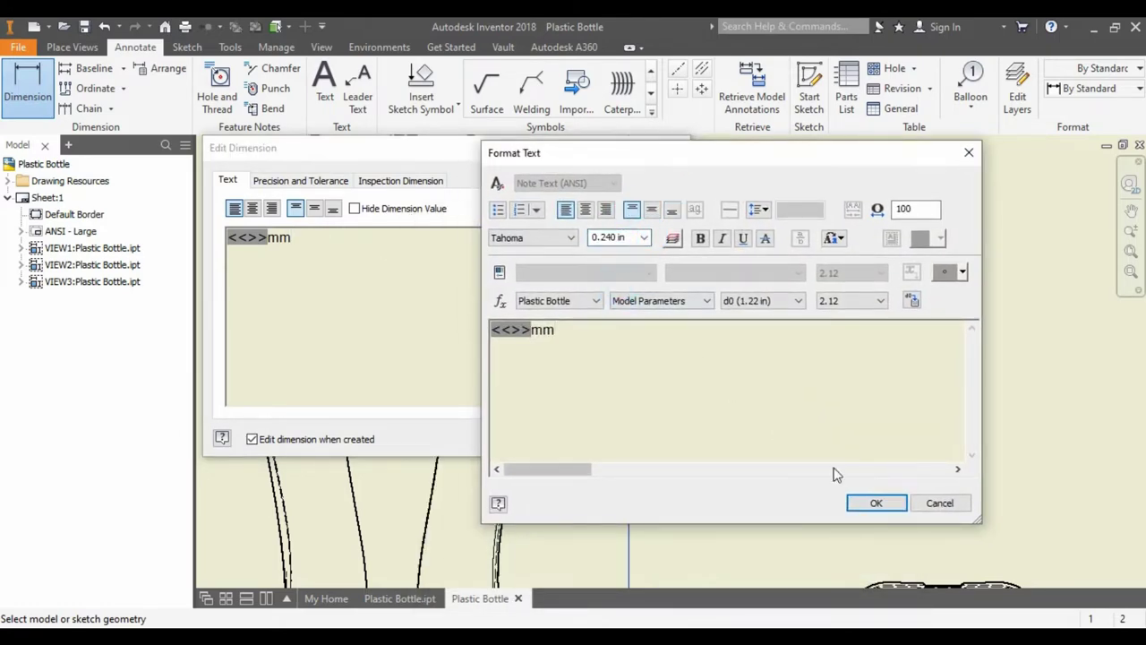
pyautogui.click(876, 503)
pyautogui.click(582, 436)
# - Reopen the label's text formatting and revert the size entry to 0.120 in
pyautogui.scroll(3, 627, 466)
pyautogui.scroll(-3, 634, 496)
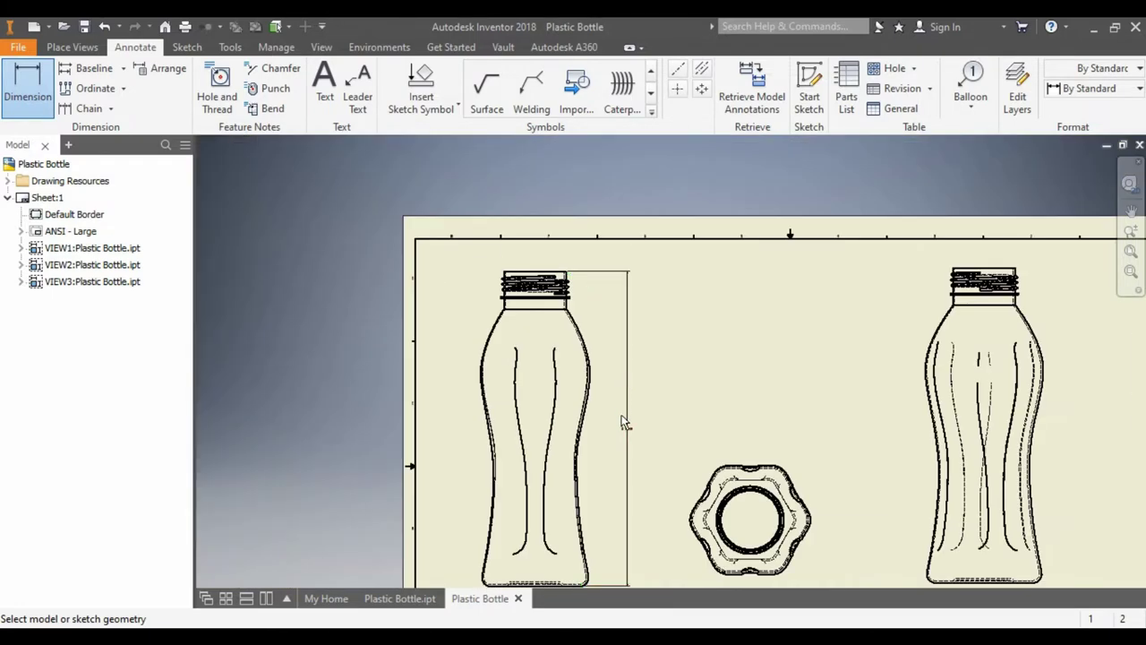
pyautogui.scroll(3, 621, 421)
pyautogui.click(634, 428)
pyautogui.click(495, 209)
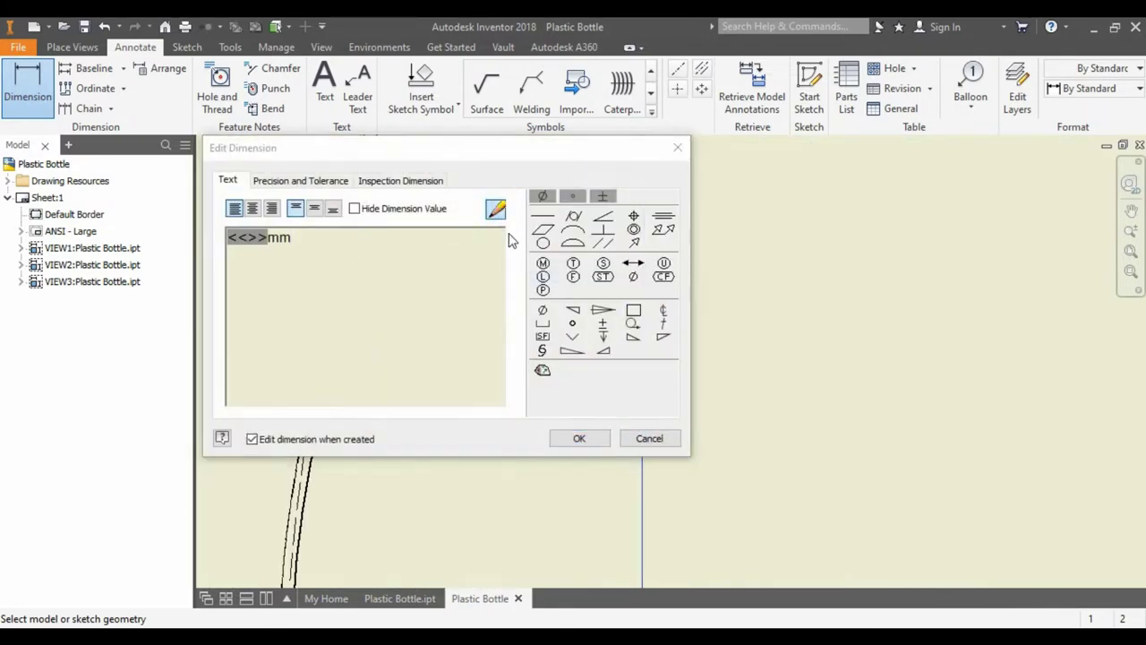
pyautogui.click(628, 237)
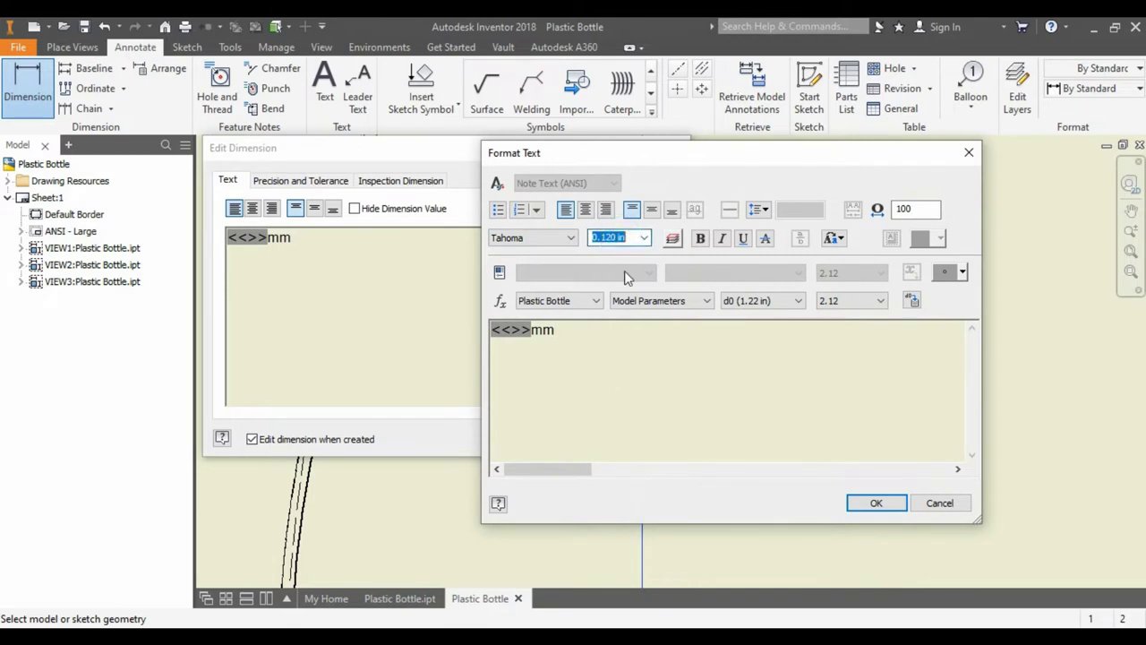
pyautogui.write('2')
pyautogui.click(731, 370)
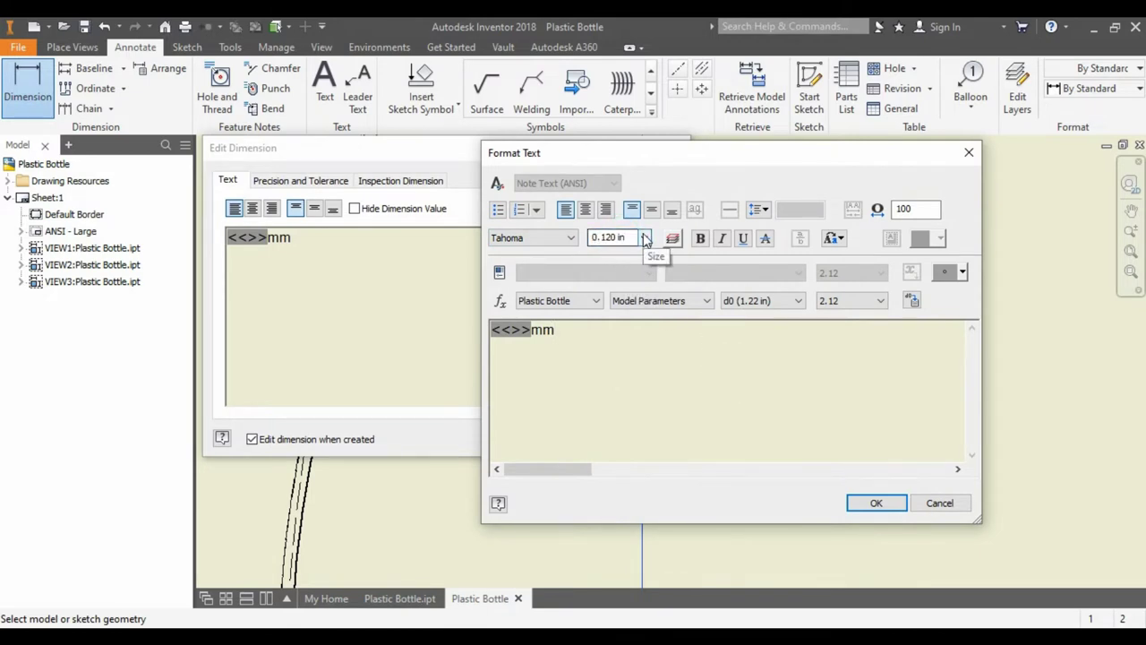
# - Select the whole label text and set its size to 0.240 in
pyautogui.click(644, 238)
pyautogui.moveTo(555, 330); pyautogui.dragTo(498, 330)
pyautogui.click(644, 238)
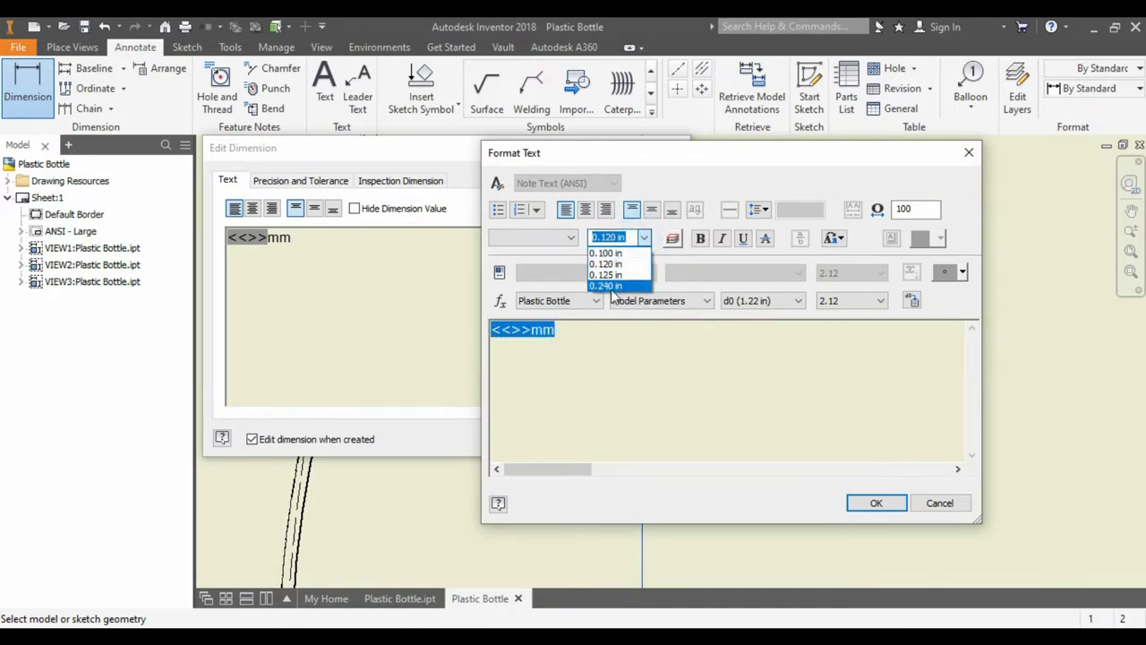
pyautogui.click(618, 292)
pyautogui.click(877, 502)
pyautogui.press('Return')
# - Select the mm unit in the label and shrink it to 0.120 in
pyautogui.scroll(2, 670, 373)
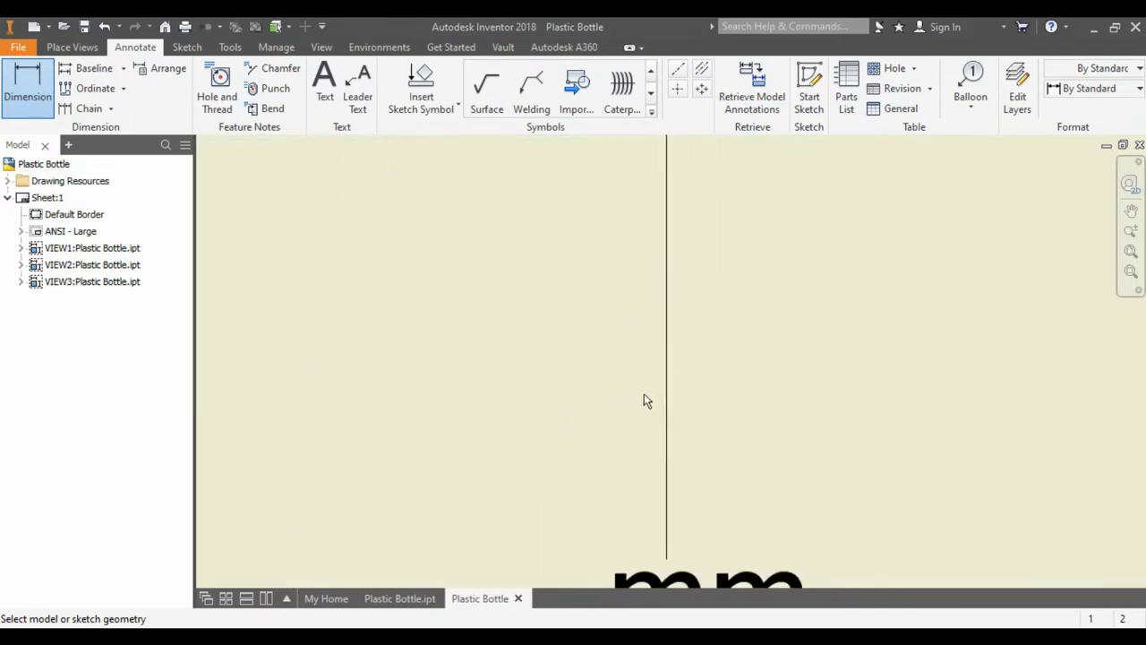
pyautogui.scroll(-2, 644, 393)
pyautogui.scroll(2, 622, 438)
pyautogui.doubleClick(602, 548)
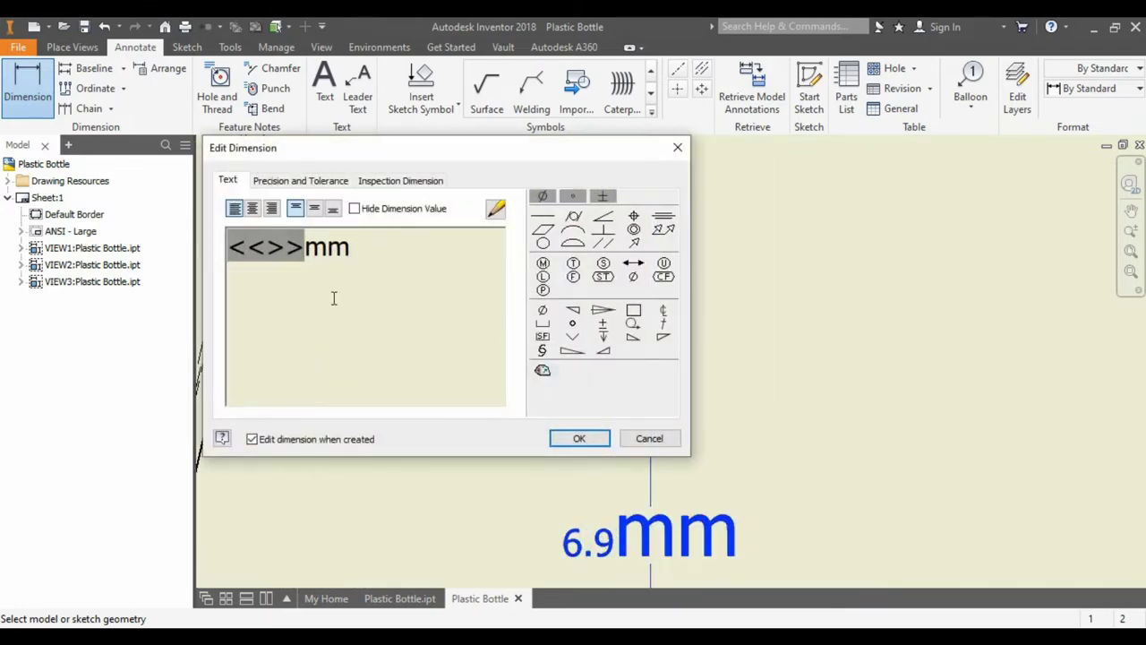
pyautogui.moveTo(307, 250); pyautogui.dragTo(369, 253)
pyautogui.click(495, 209)
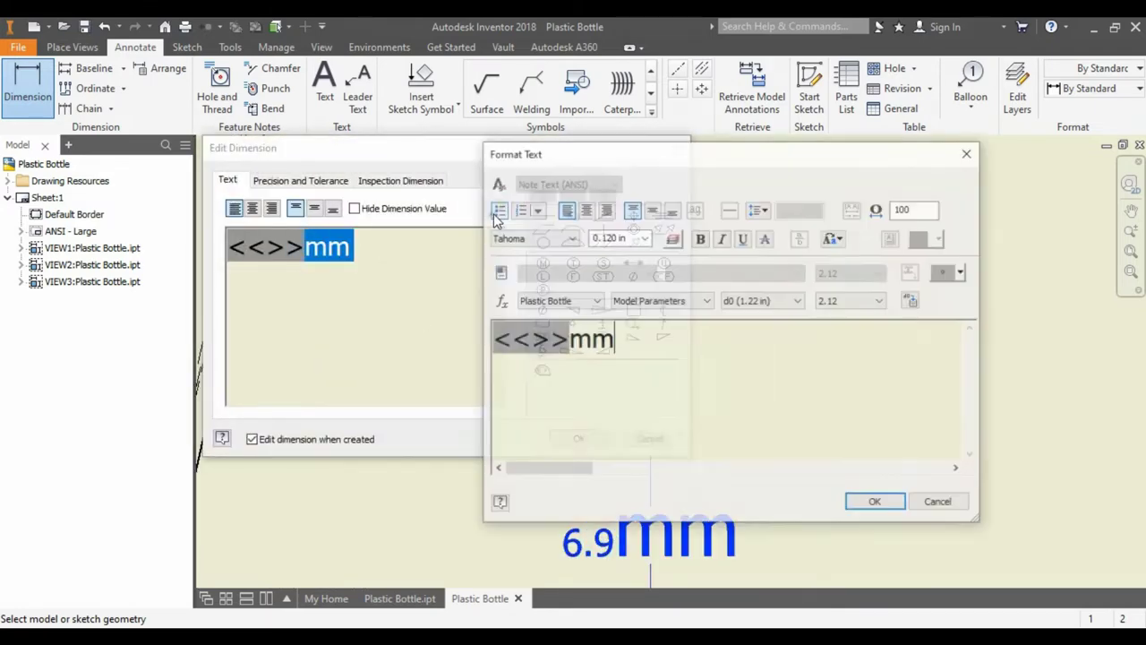
pyautogui.click(645, 237)
pyautogui.moveTo(616, 339); pyautogui.dragTo(489, 341)
pyautogui.click(644, 237)
pyautogui.click(620, 265)
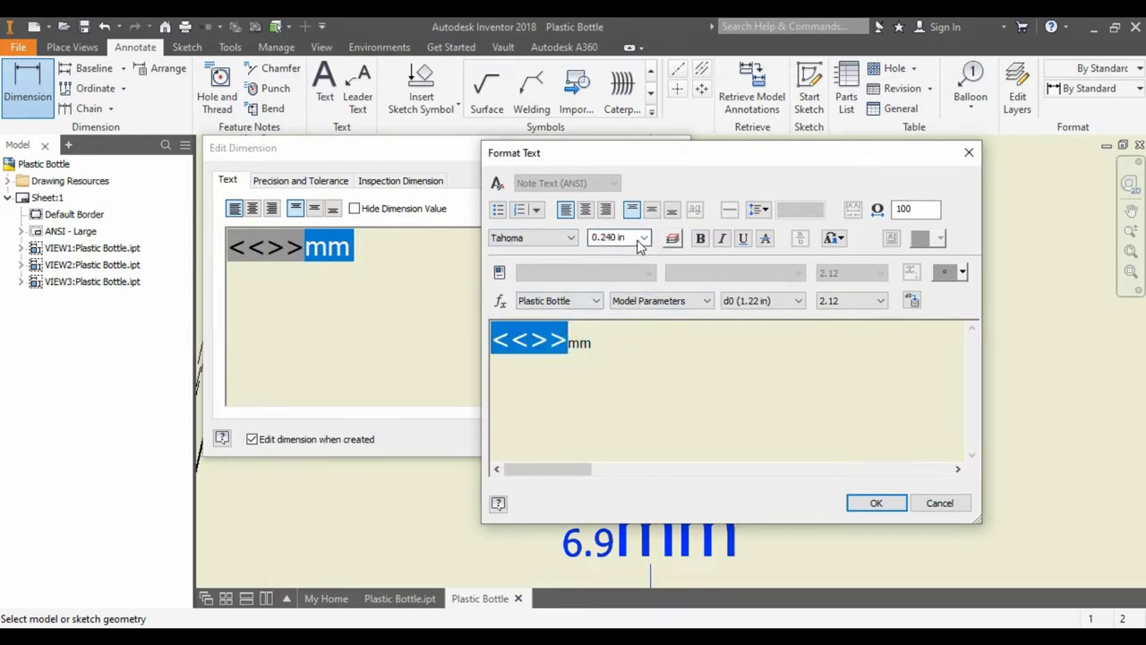
# - Set the dimension value's text size and close both formatting dialogs
pyautogui.click(644, 238)
pyautogui.click(619, 265)
pyautogui.click(931, 211)
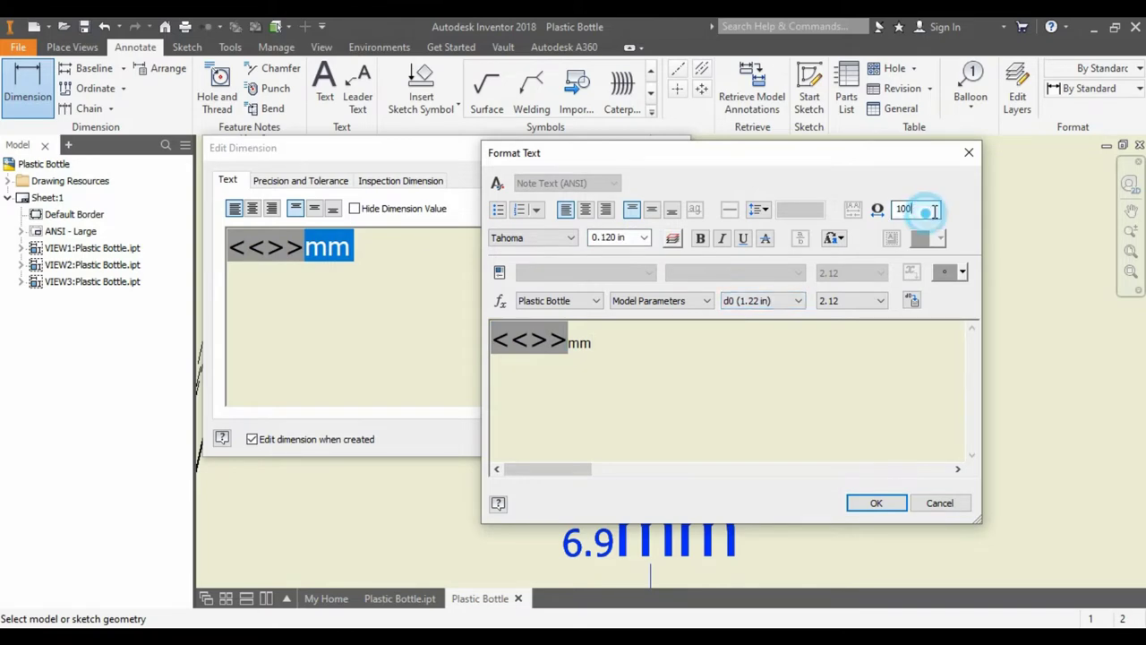
pyautogui.click(876, 502)
pyautogui.click(584, 439)
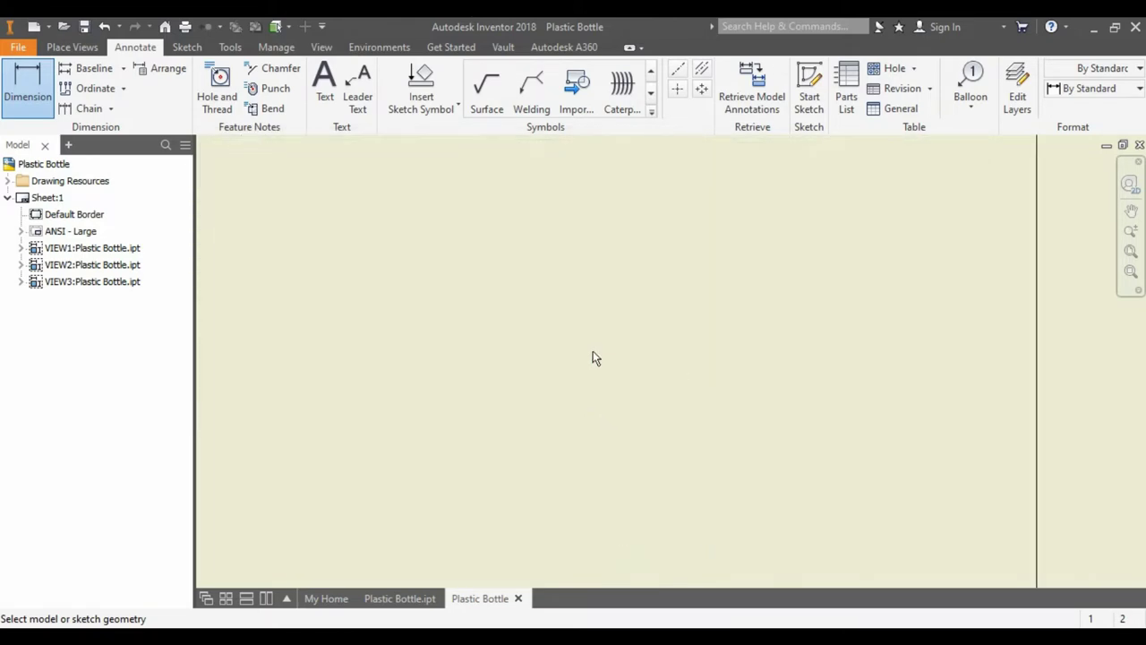
# - Dimension the neck's top width between its two corners as 1.38mm, placed above the neck
pyautogui.scroll(2, 598, 354)
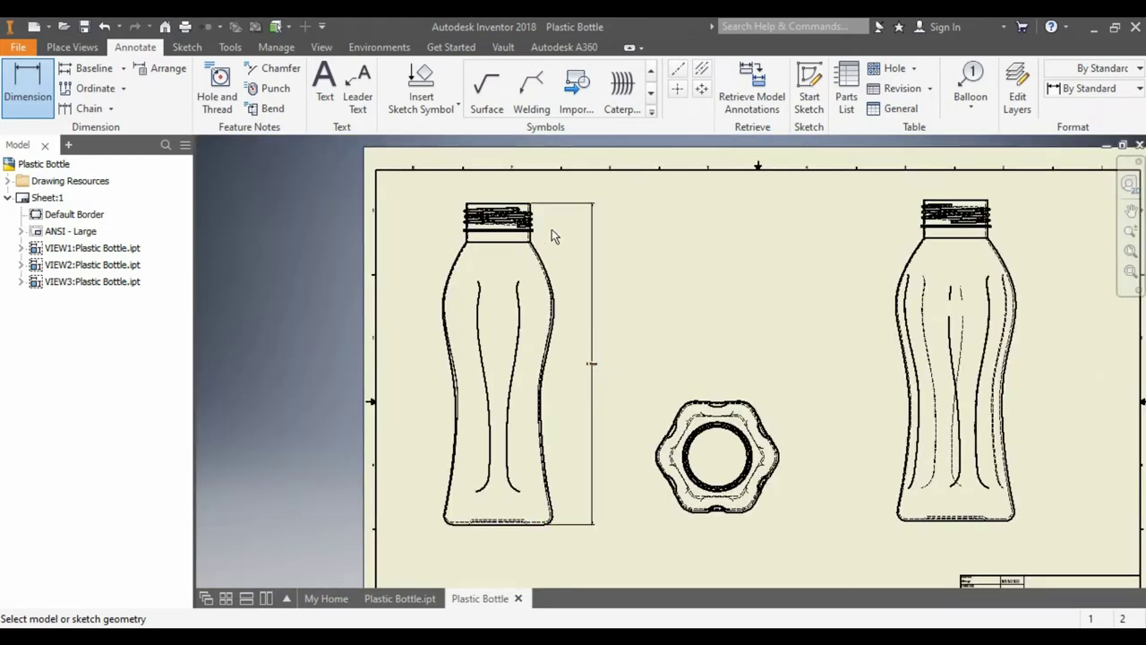
pyautogui.scroll(-3, 552, 229)
pyautogui.scroll(6, 394, 224)
pyautogui.click(404, 266)
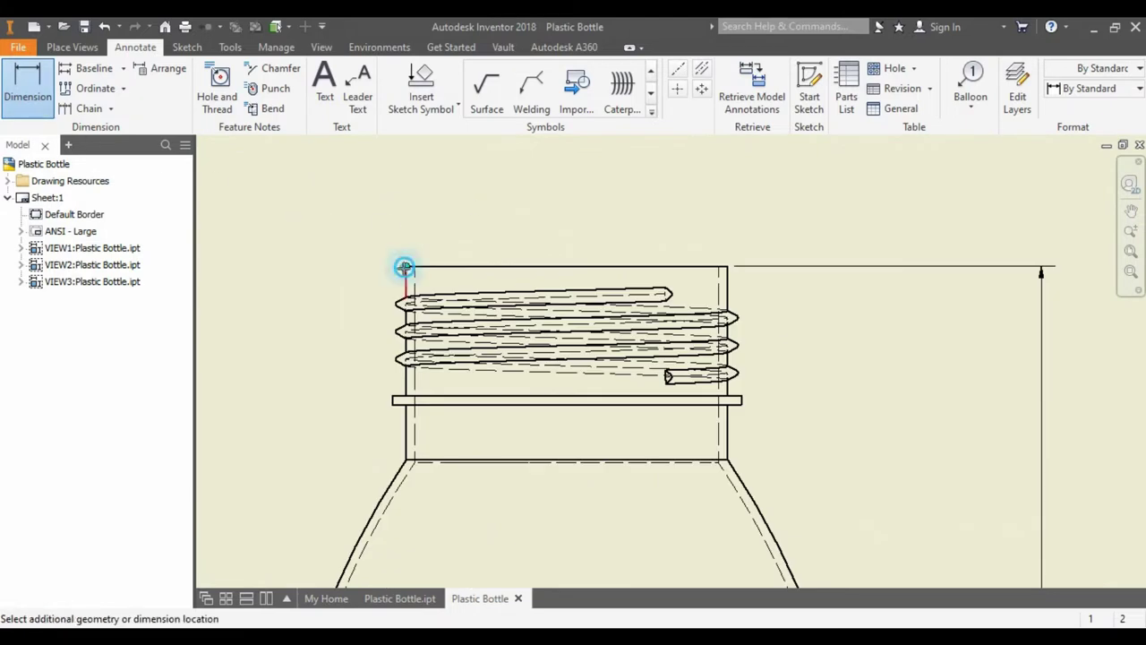
pyautogui.click(727, 266)
pyautogui.click(620, 196)
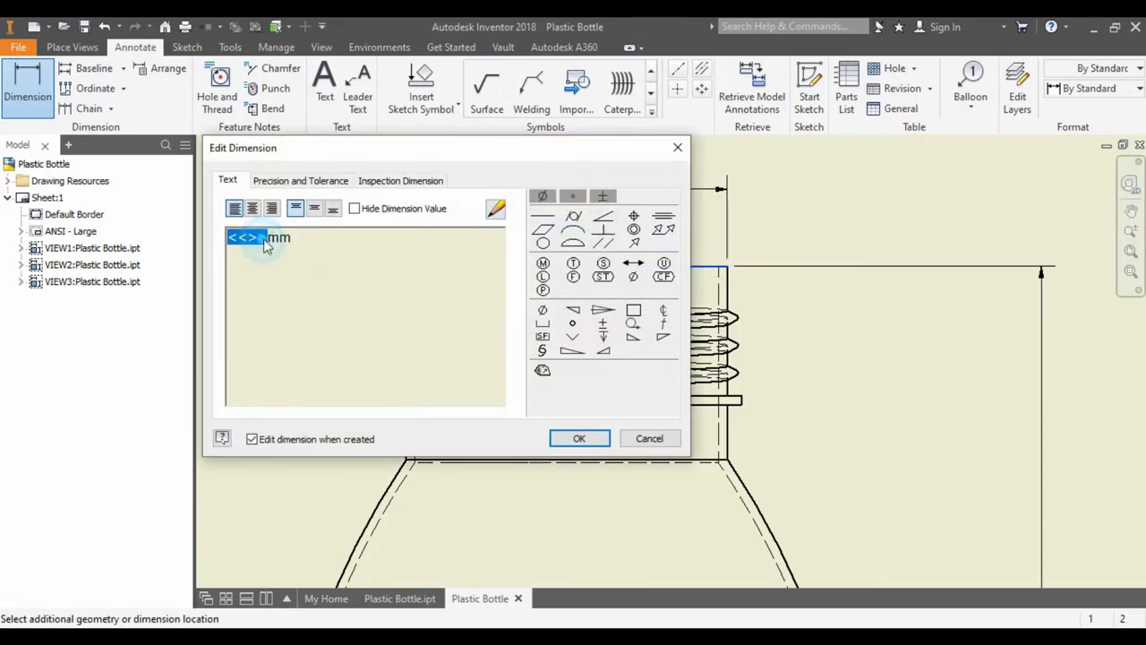
# - Enlarge the 1.38mm label text to 0.240 in and confirm the dimension
pyautogui.click(495, 208)
pyautogui.click(644, 237)
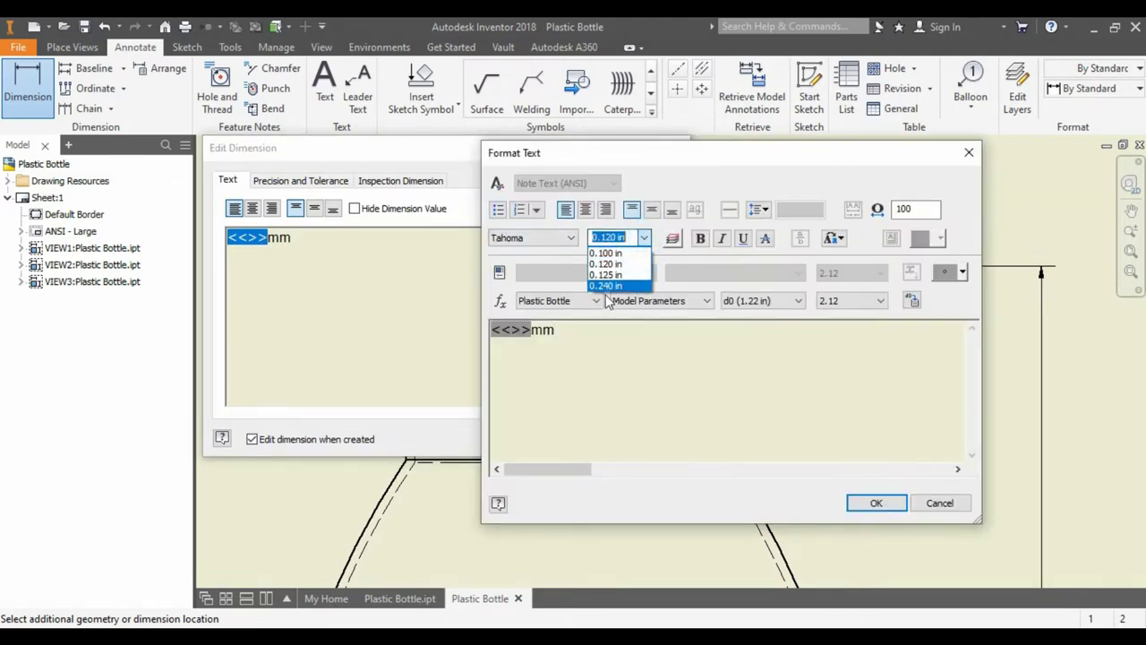
pyautogui.click(606, 286)
pyautogui.click(643, 237)
pyautogui.click(605, 285)
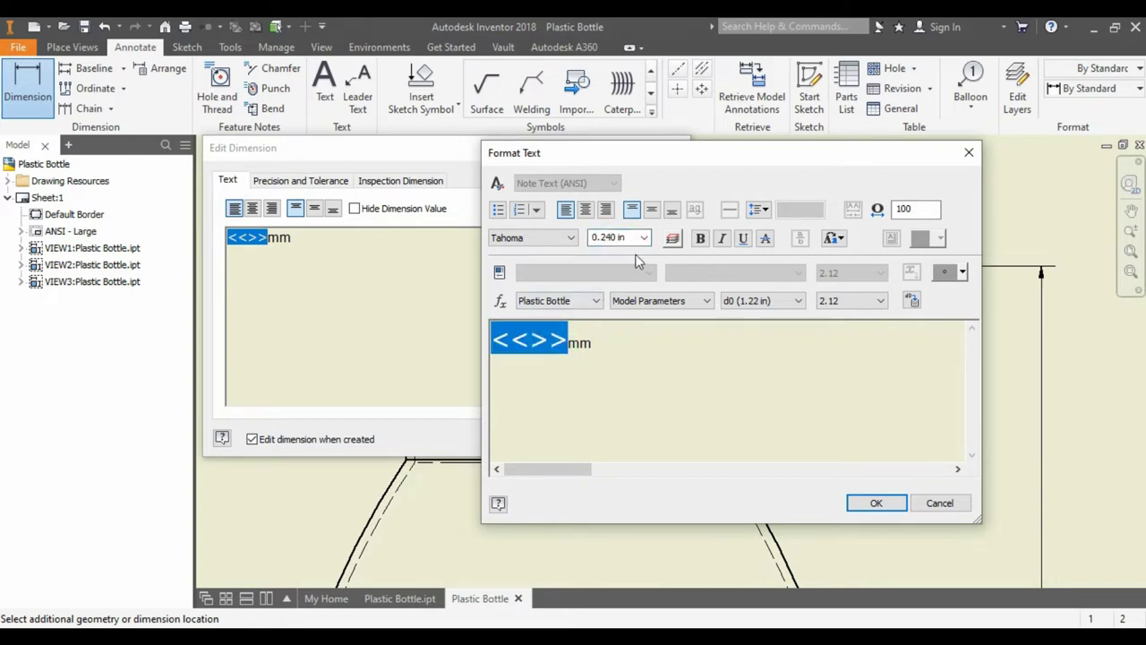
pyautogui.click(643, 237)
pyautogui.click(612, 286)
pyautogui.click(876, 502)
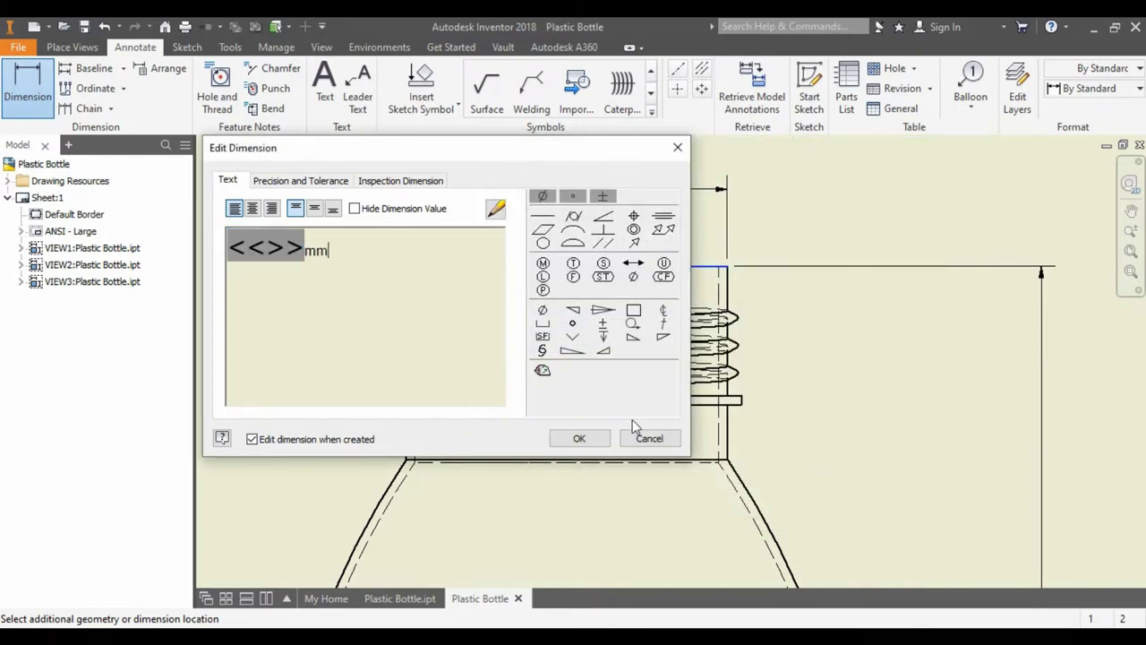
pyautogui.click(579, 437)
pyautogui.scroll(-5, 604, 346)
pyautogui.scroll(3, 638, 277)
pyautogui.scroll(-3, 638, 277)
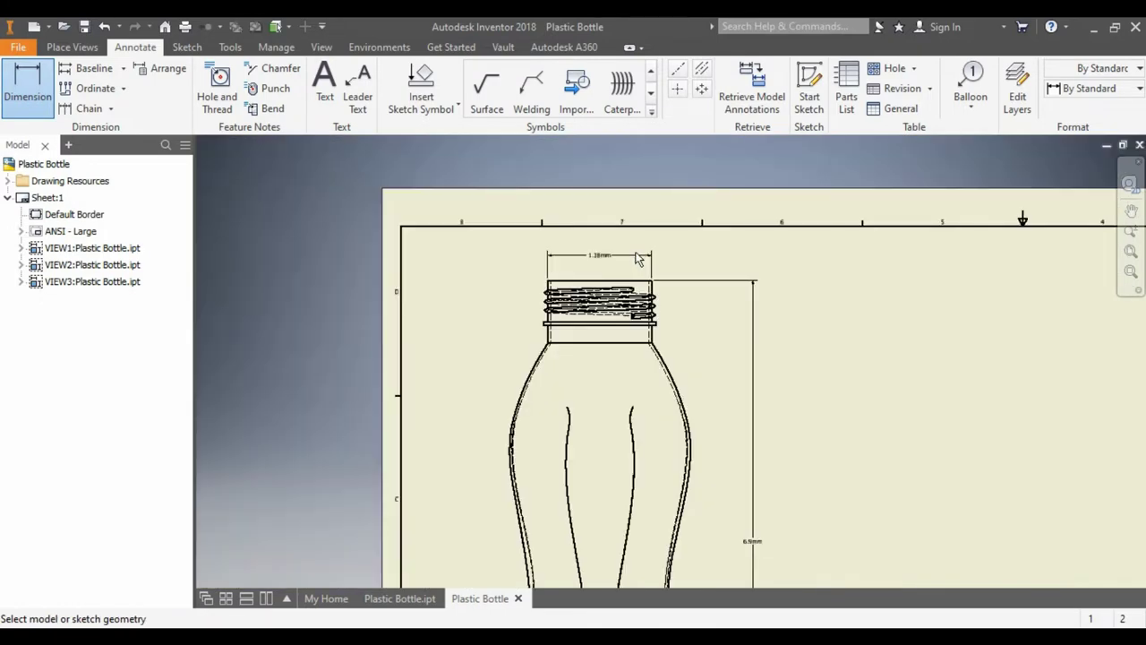
pyautogui.scroll(4, 649, 346)
# - Add a .83mm dimension beside the neck's thread edge
pyautogui.scroll(-4, 649, 346)
pyautogui.scroll(2, 725, 376)
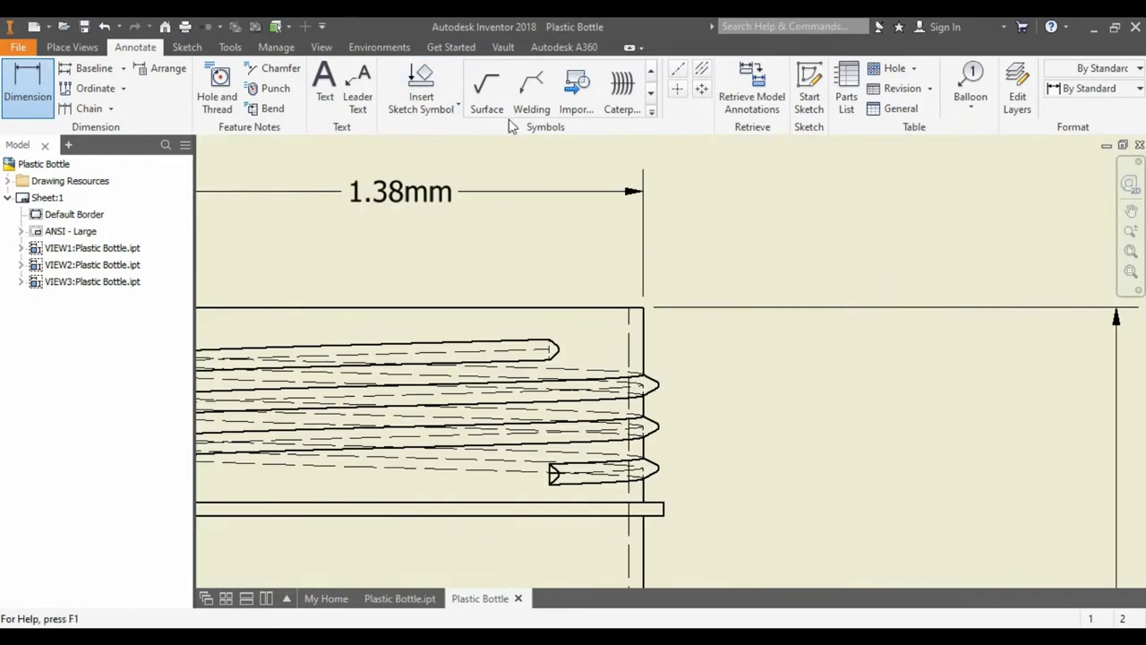
pyautogui.press('d')
pyautogui.scroll(-2, 656, 215)
pyautogui.scroll(-2, 656, 215)
pyautogui.click(659, 280)
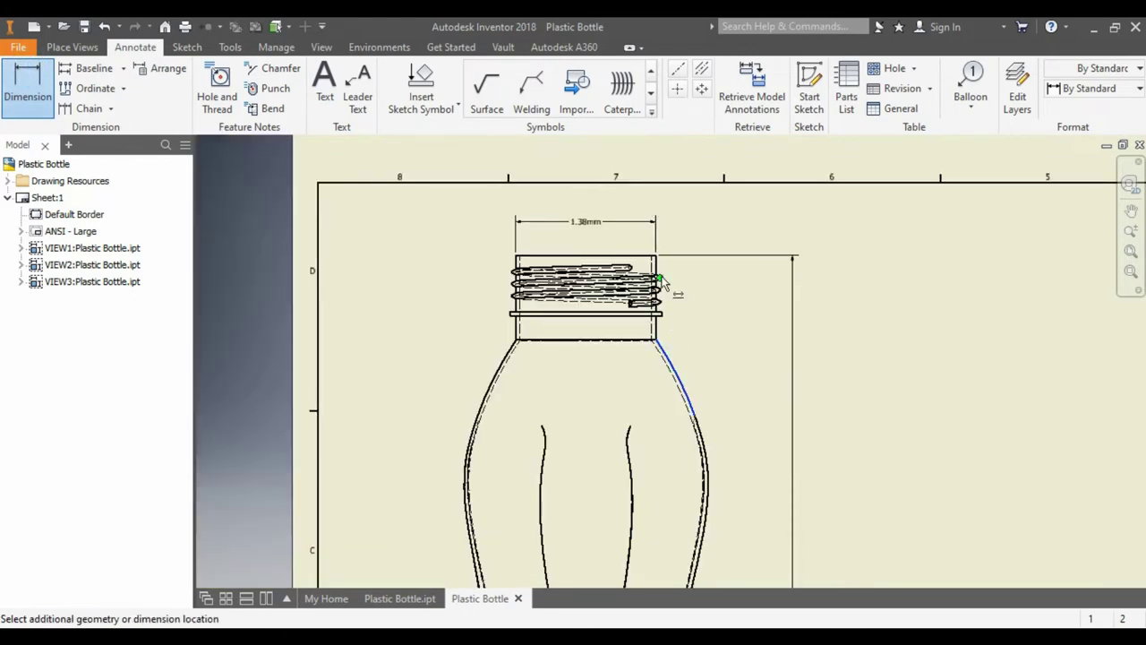
pyautogui.click(731, 296)
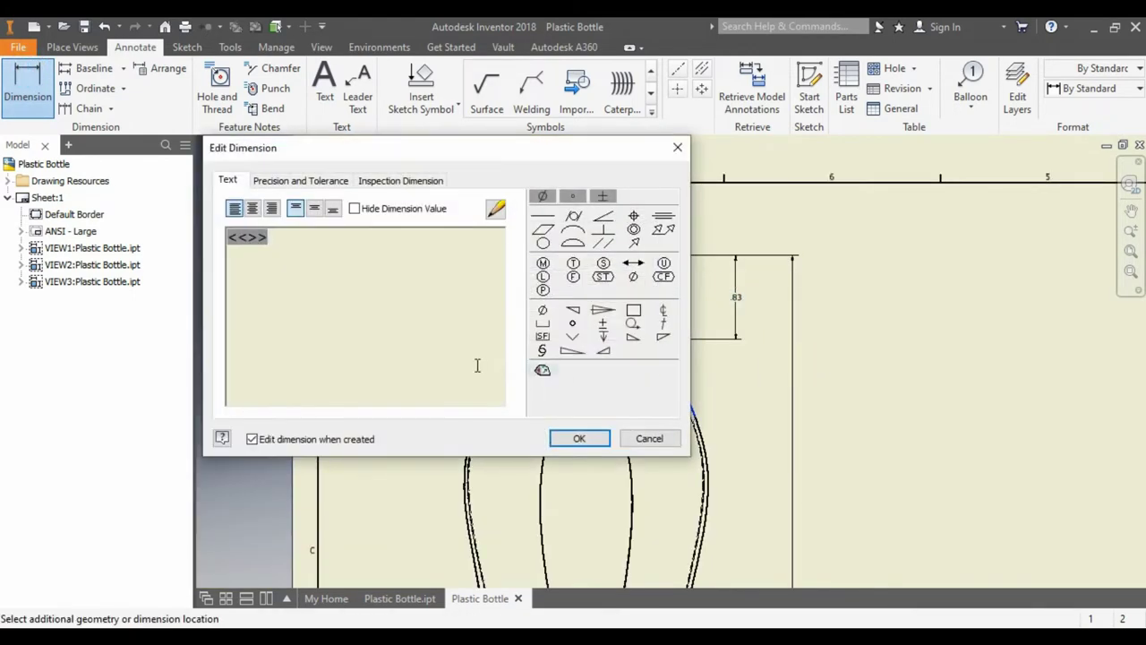
pyautogui.click(578, 438)
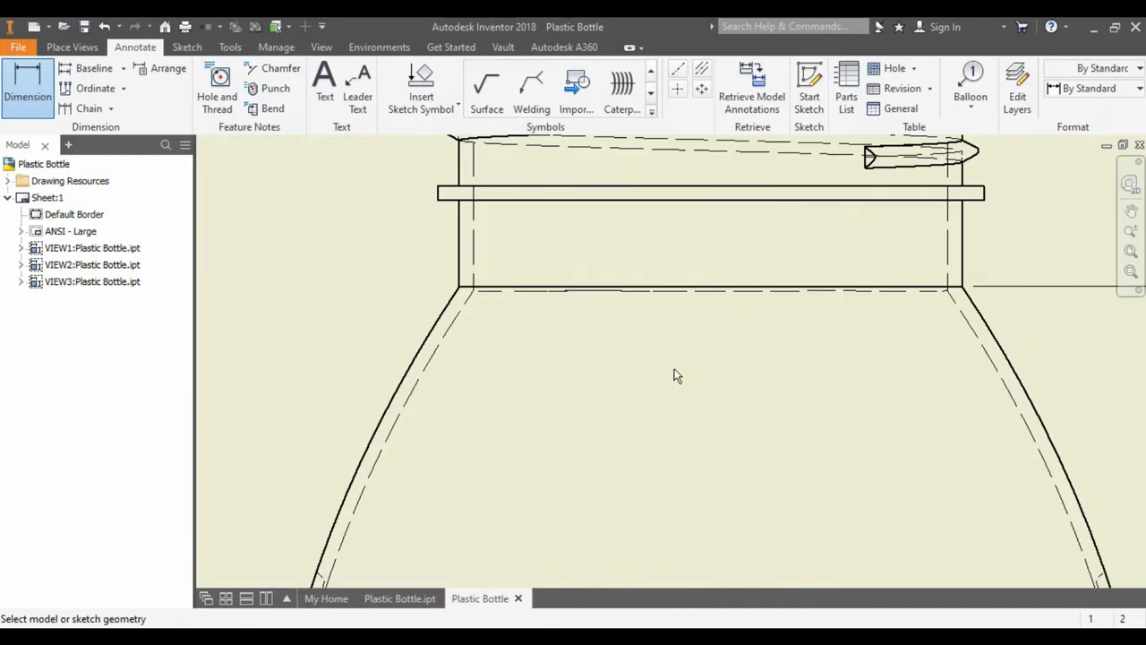
pyautogui.scroll(-3, 675, 376)
pyautogui.scroll(-2, 643, 353)
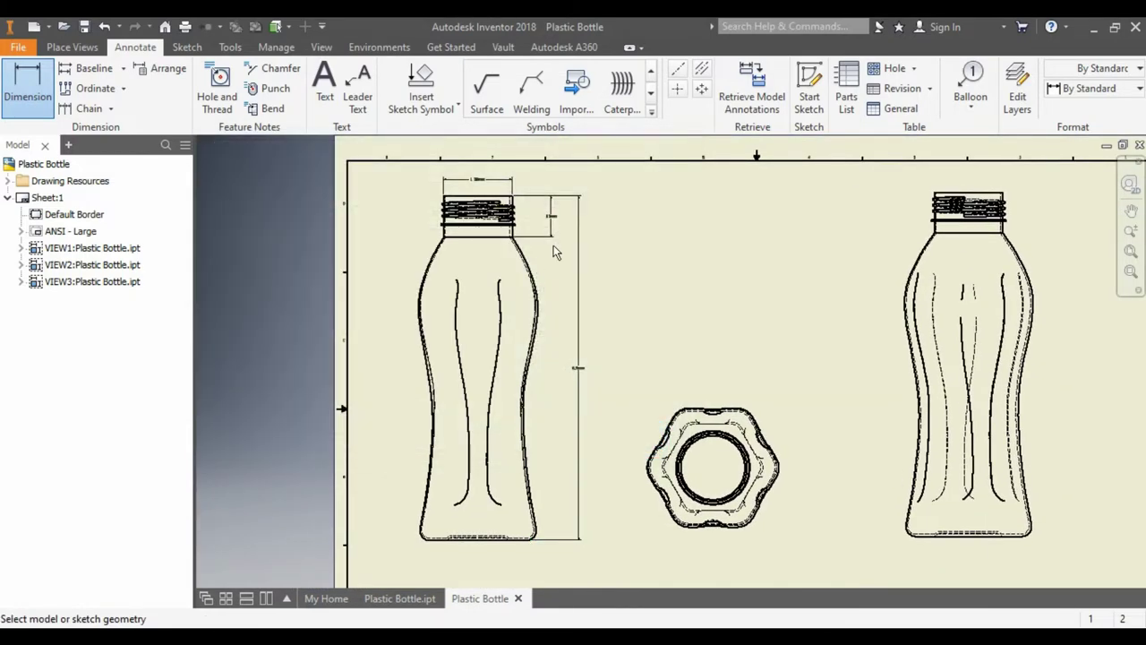
pyautogui.click(651, 440)
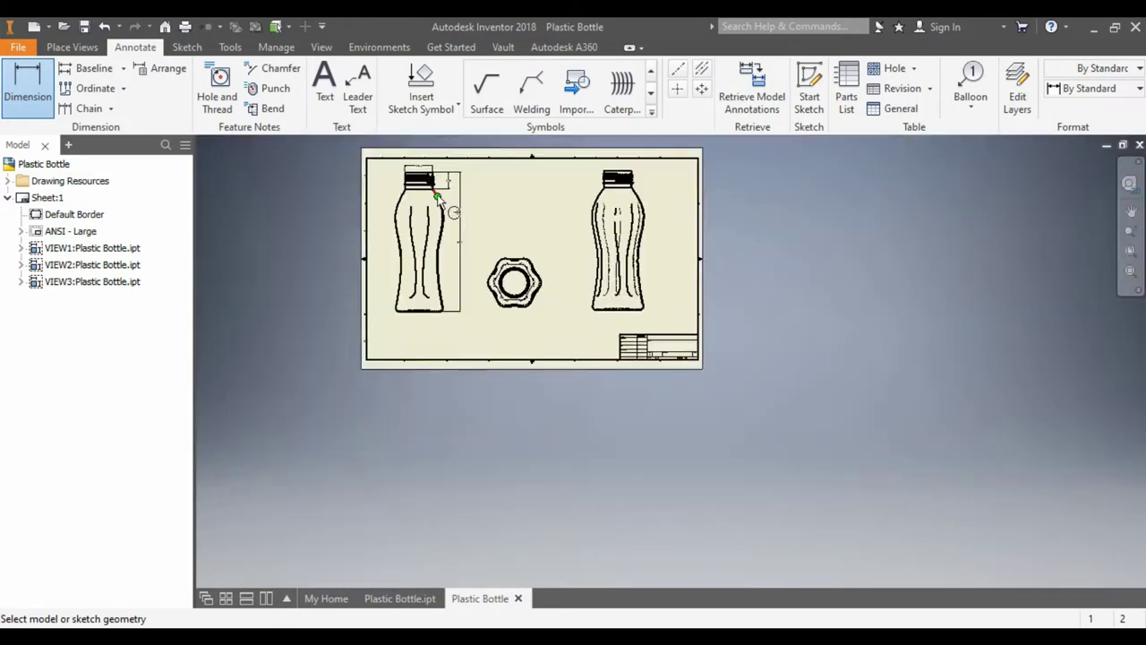
# - Dimension the base's flat bottom width as 1.95mm below the bottle
pyautogui.scroll(3, 344, 439)
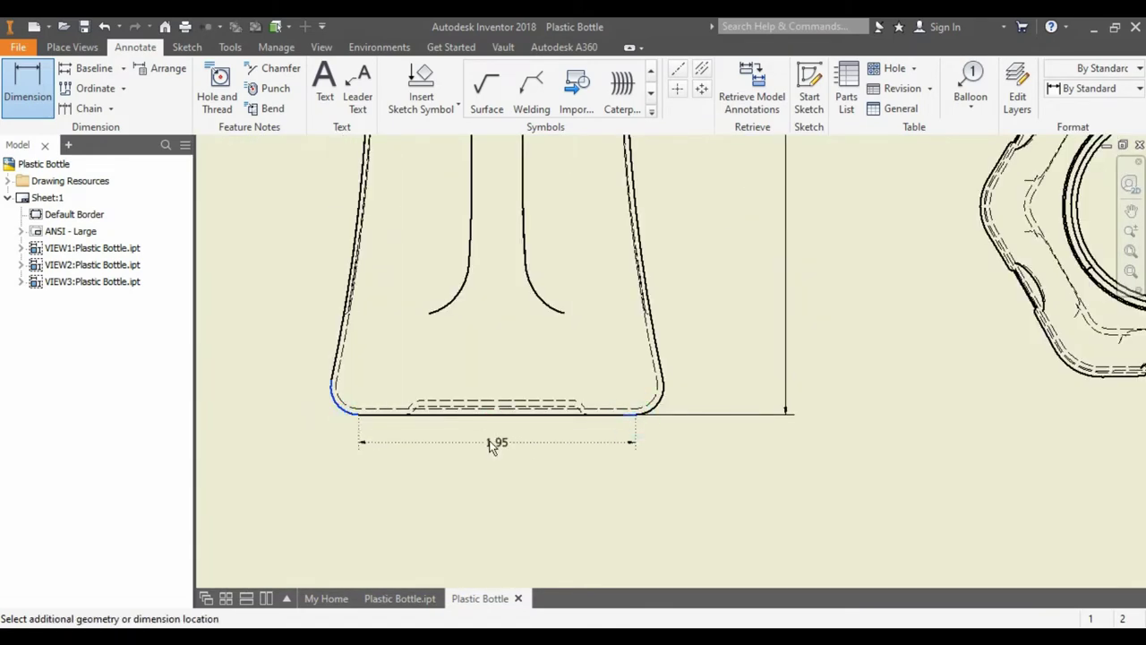
pyautogui.click(525, 506)
pyautogui.click(643, 438)
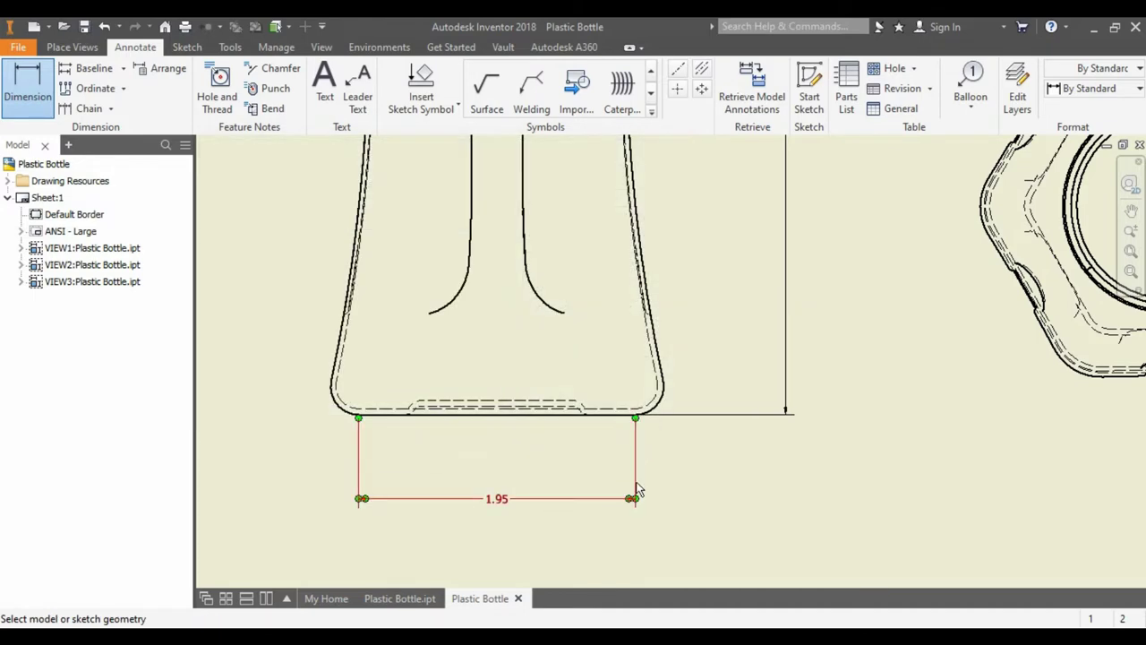
pyautogui.click(633, 498)
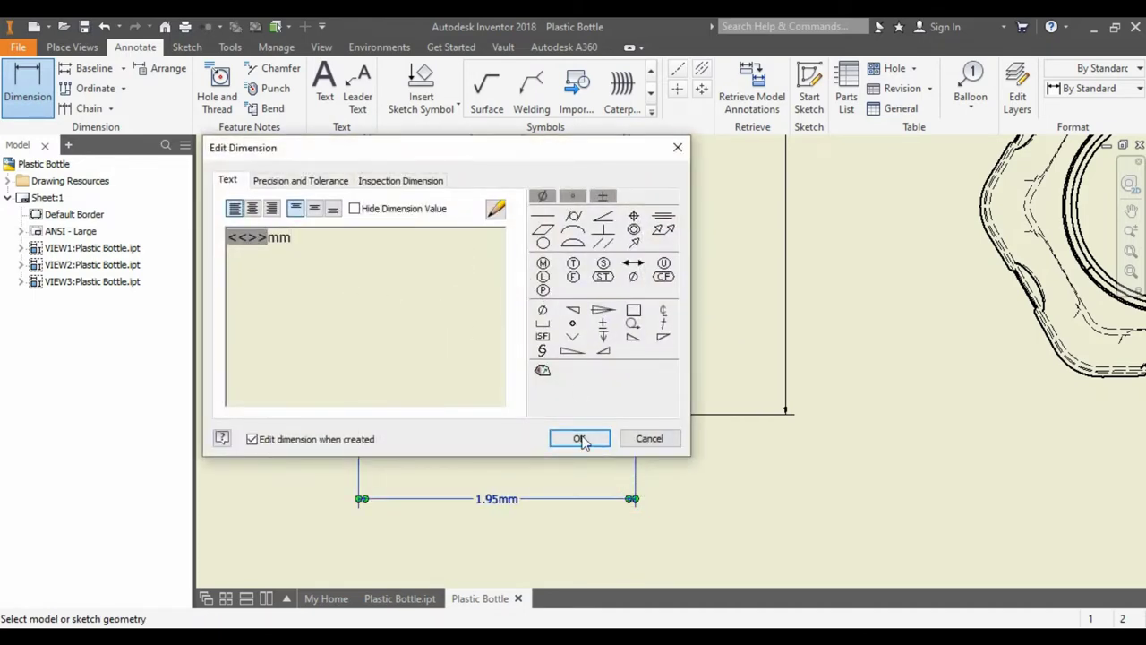
pyautogui.click(580, 439)
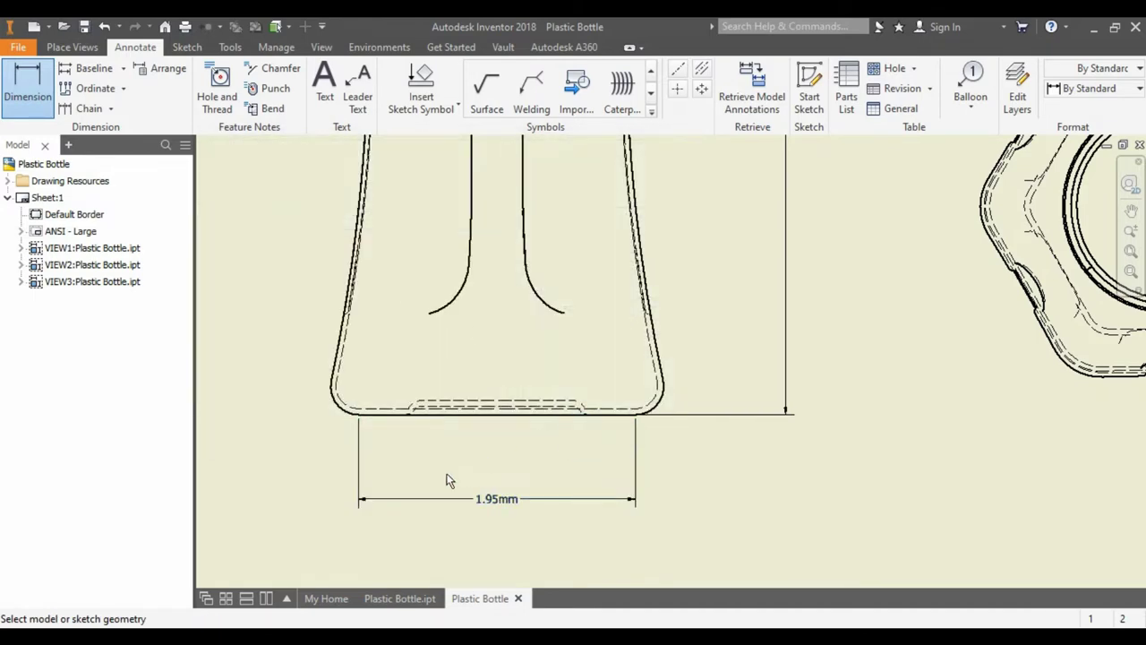
# - Add an R.20mm radius dimension to the base's left corner arc
pyautogui.click(336, 400)
pyautogui.click(313, 430)
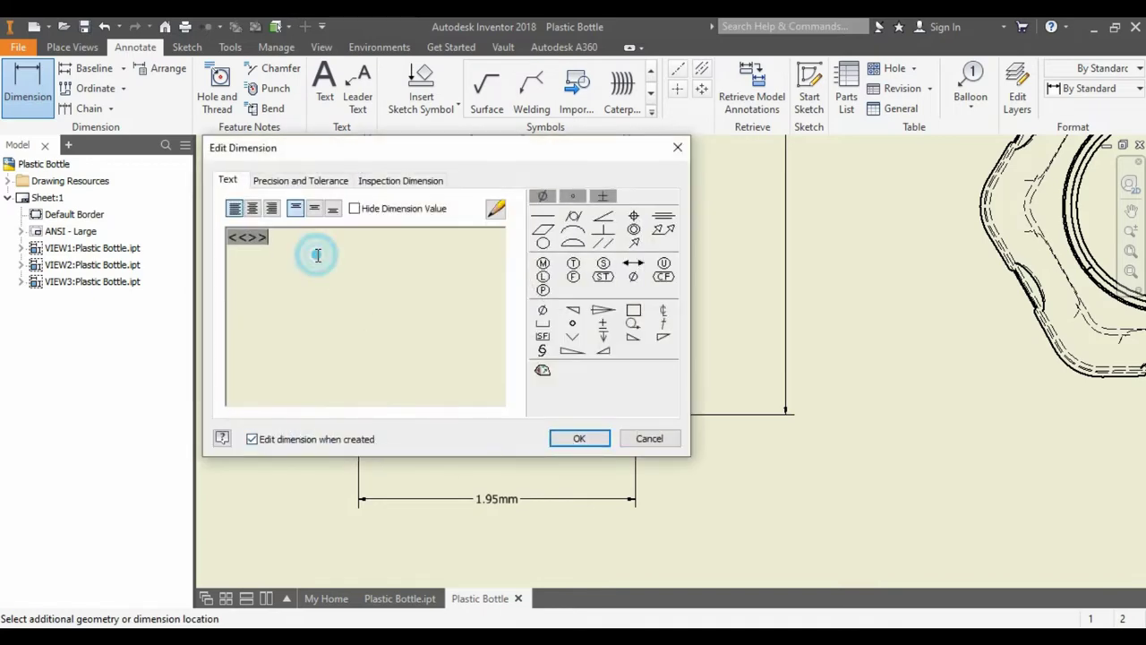
pyautogui.write('mm')
pyautogui.click(574, 437)
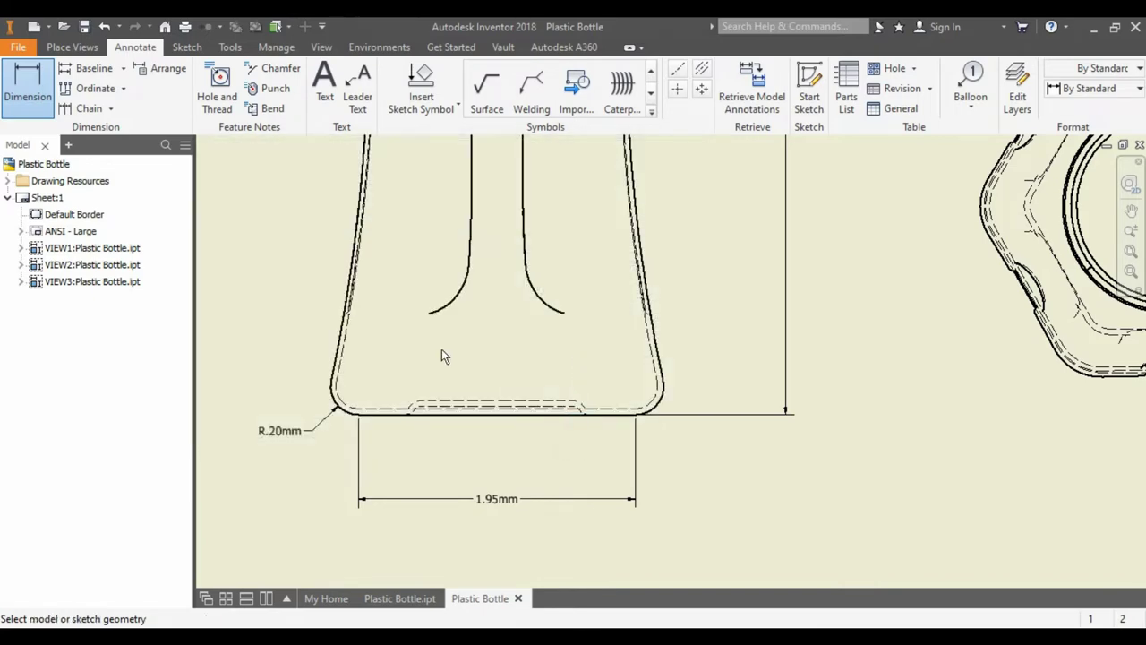
# - Dimension the overall base width between both corner arcs as 2.34mm
pyautogui.click(333, 395)
pyautogui.click(662, 383)
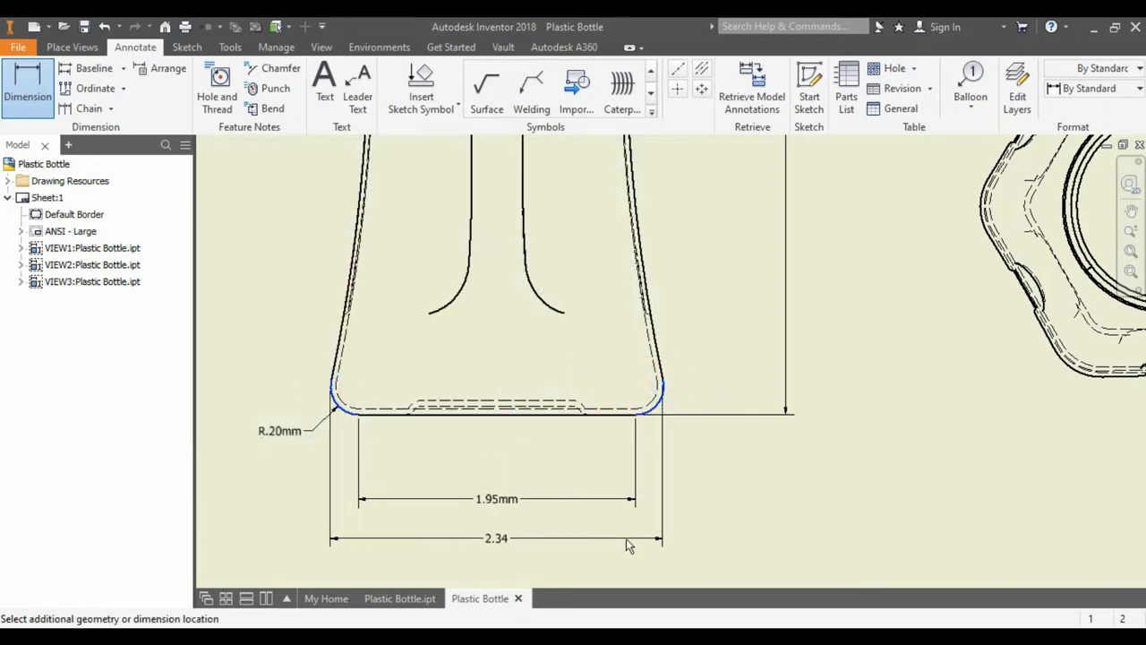
pyautogui.click(629, 548)
pyautogui.write('mm')
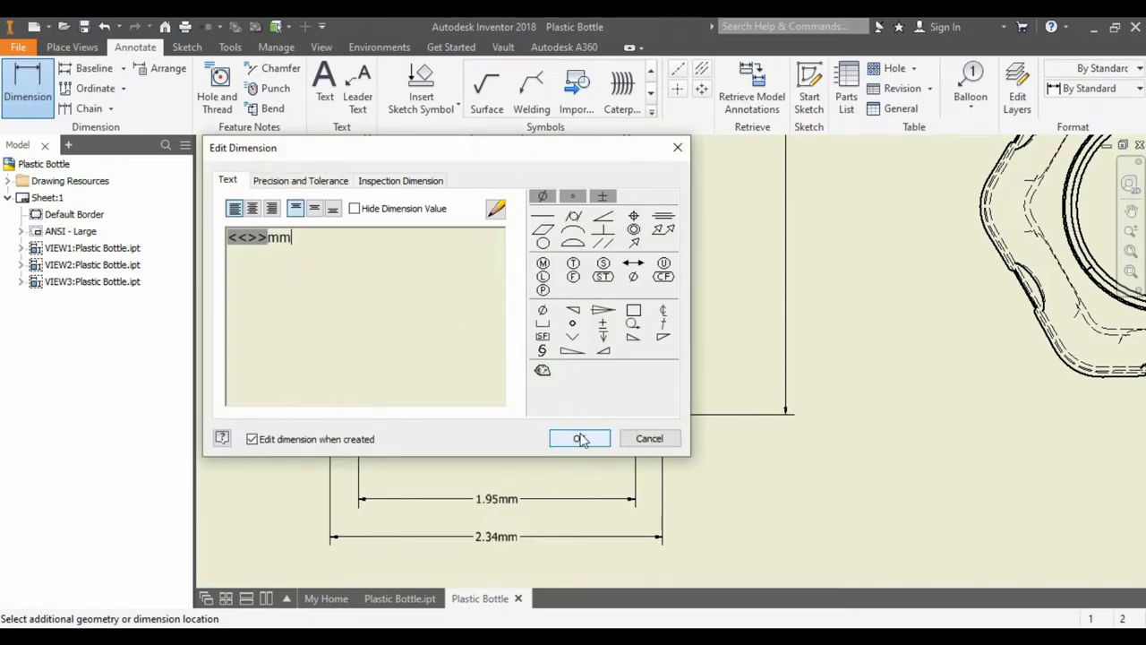
pyautogui.click(604, 444)
pyautogui.scroll(-1, 576, 383)
# - Add an R3.39mm radius dimension to the shoulder arc below the neck
pyautogui.scroll(-4, 537, 304)
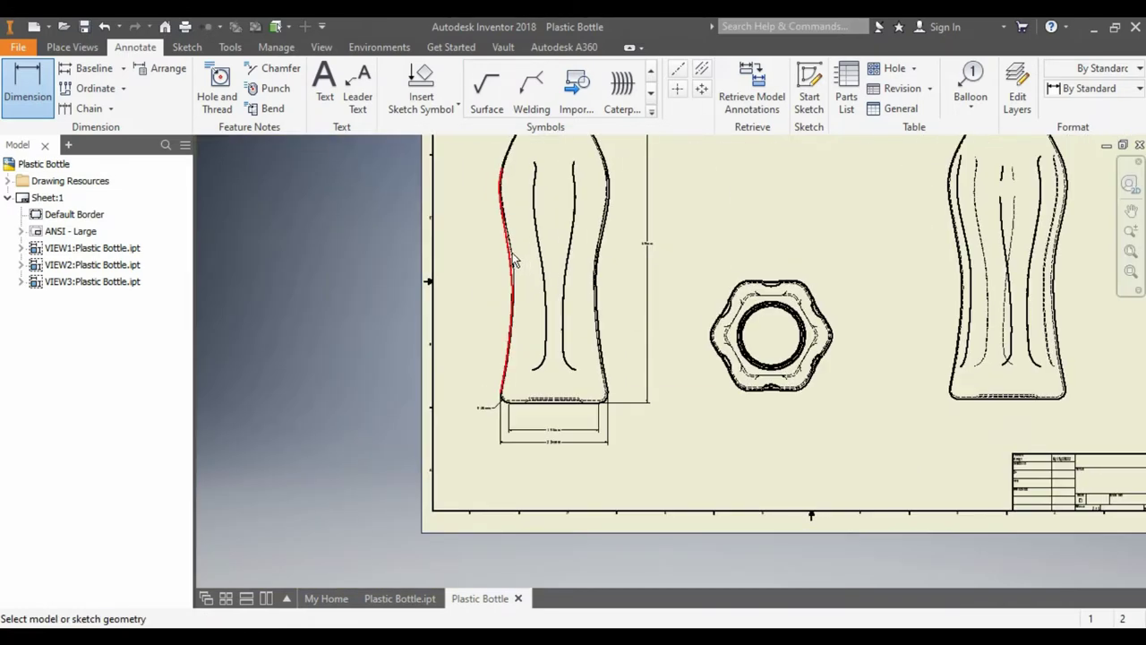
pyautogui.scroll(2, 494, 277)
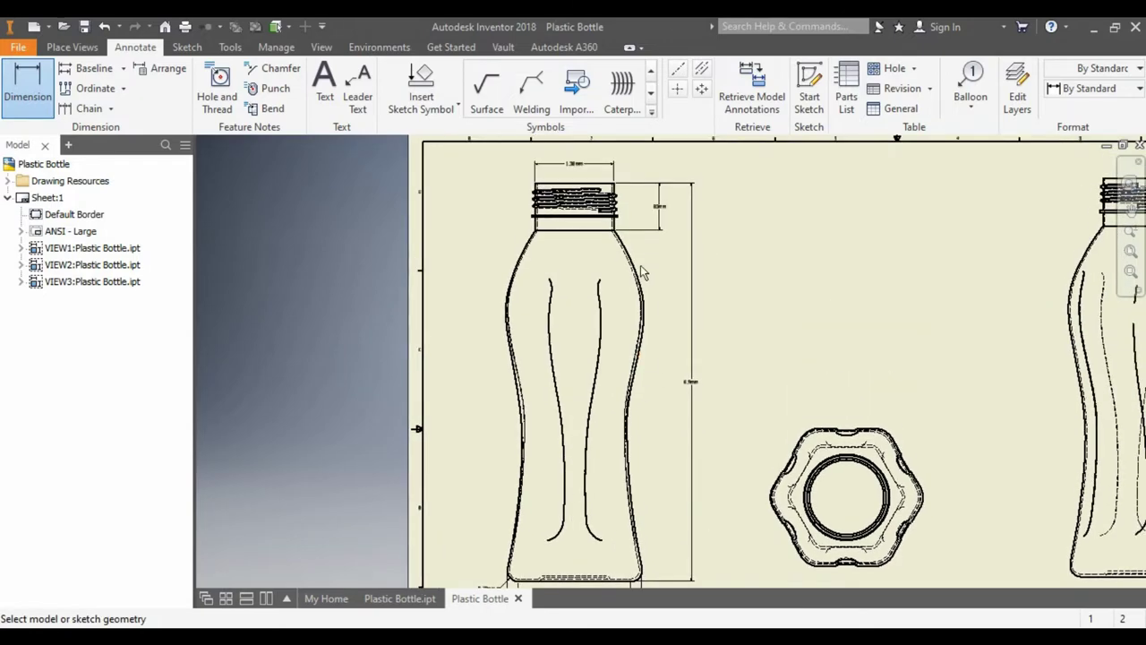
pyautogui.scroll(3, 654, 230)
pyautogui.scroll(3, 609, 268)
pyautogui.click(561, 295)
pyautogui.click(591, 282)
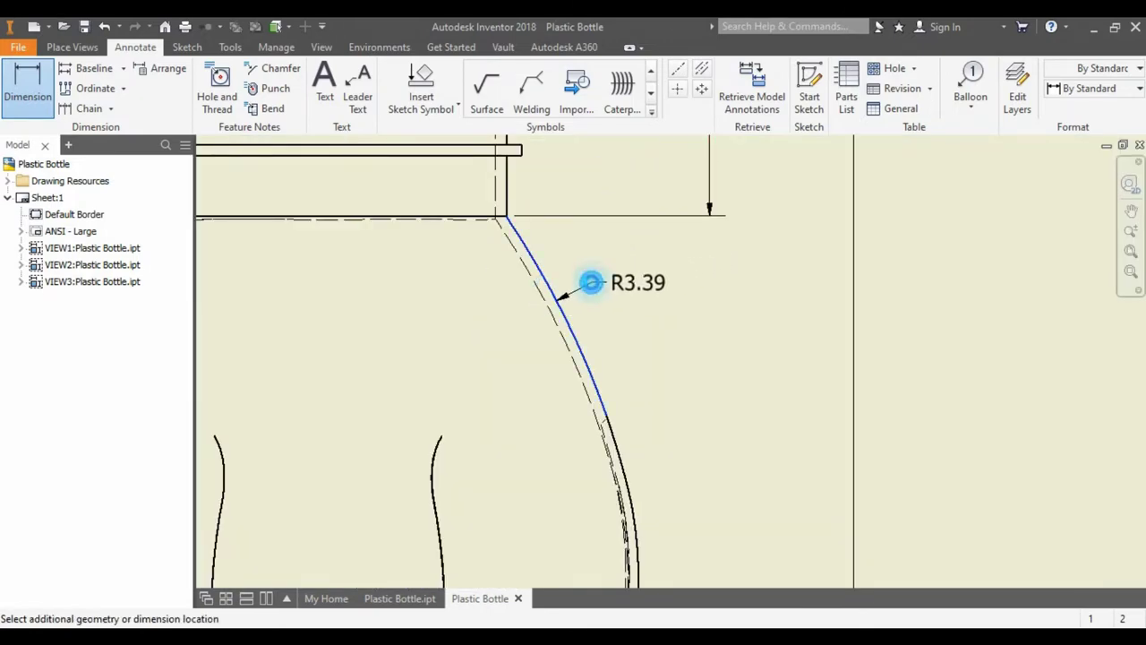
pyautogui.click(580, 437)
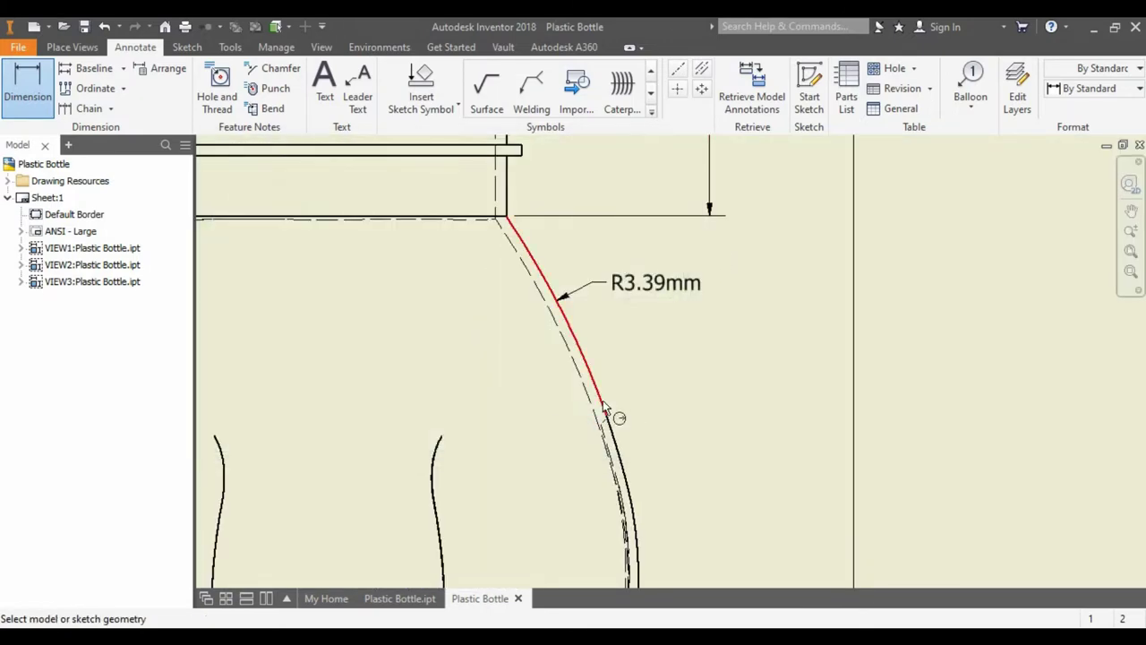
pyautogui.click(605, 414)
# - Cancel the extra radius preview and start a new dimension where the shoulder meets the neck
pyautogui.scroll(2, 627, 367)
pyautogui.scroll(-3, 624, 354)
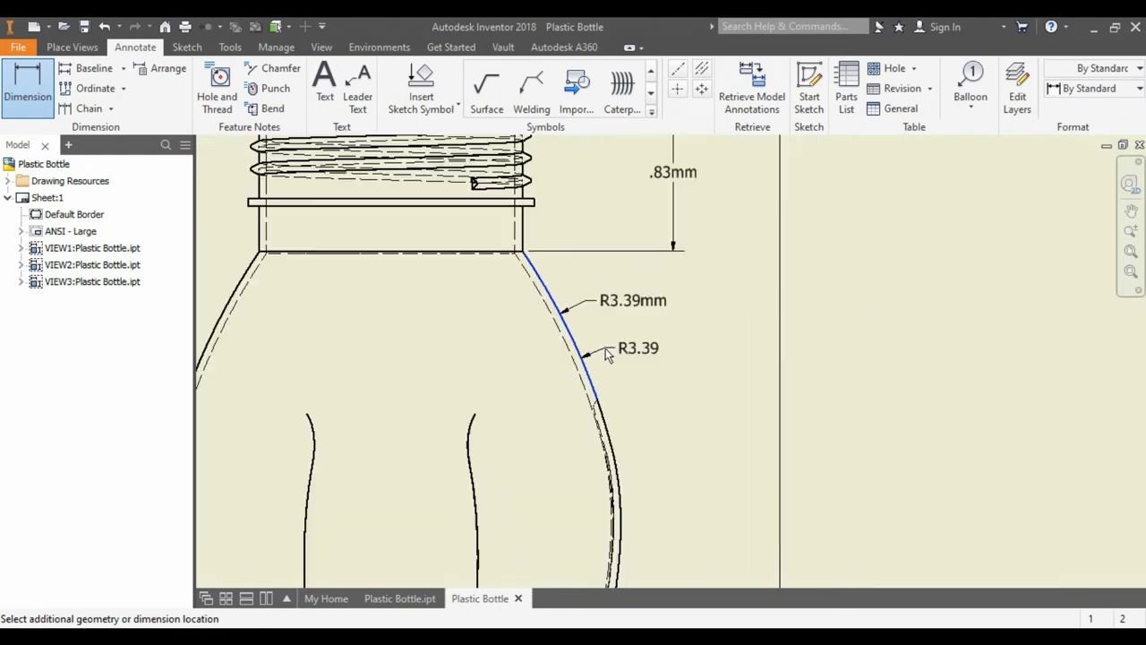
pyautogui.press('Escape')
pyautogui.click(27, 85)
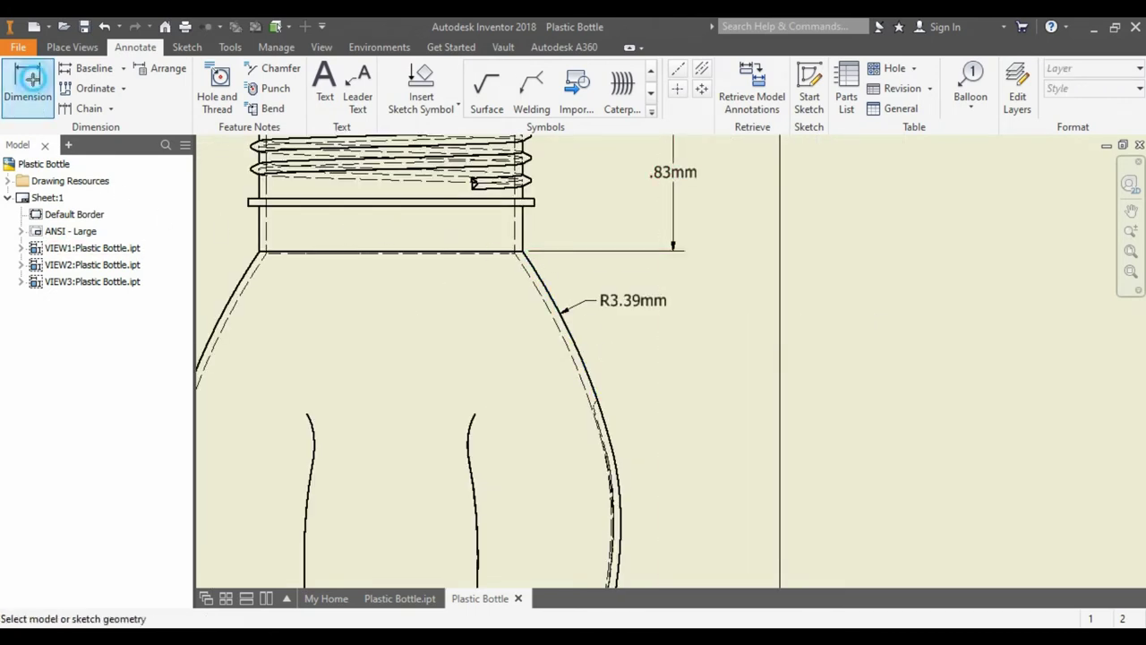
pyautogui.click(527, 251)
pyautogui.scroll(2, 537, 251)
pyautogui.scroll(-5, 540, 251)
pyautogui.scroll(1, 548, 332)
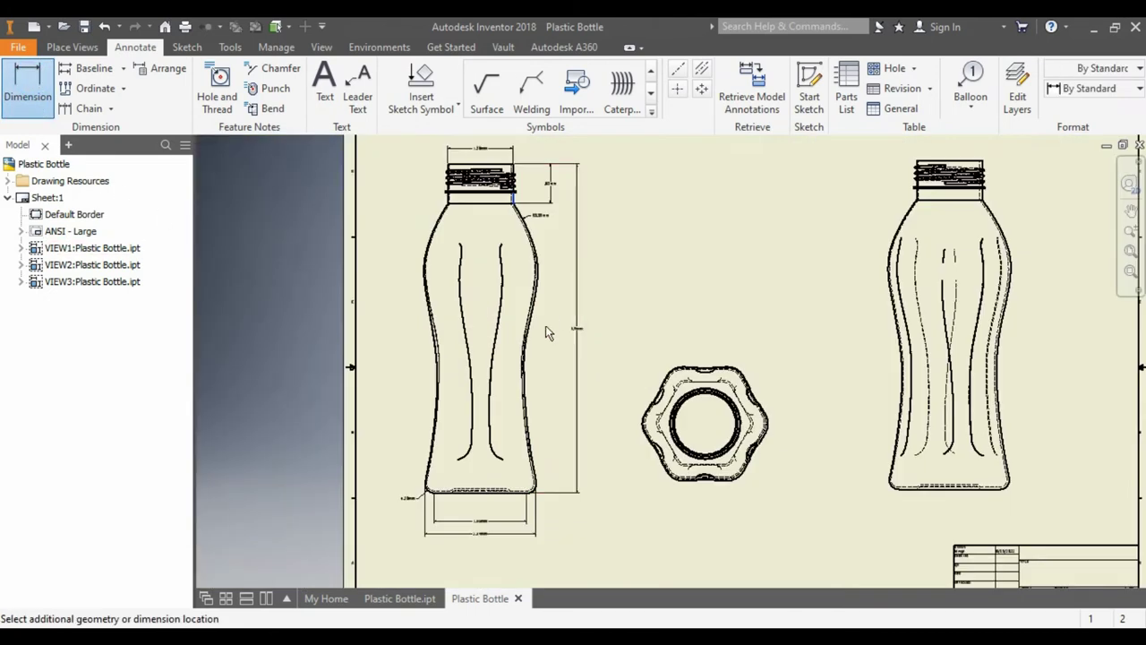
pyautogui.scroll(-5, 527, 328)
pyautogui.scroll(3, 520, 318)
pyautogui.scroll(4, 501, 305)
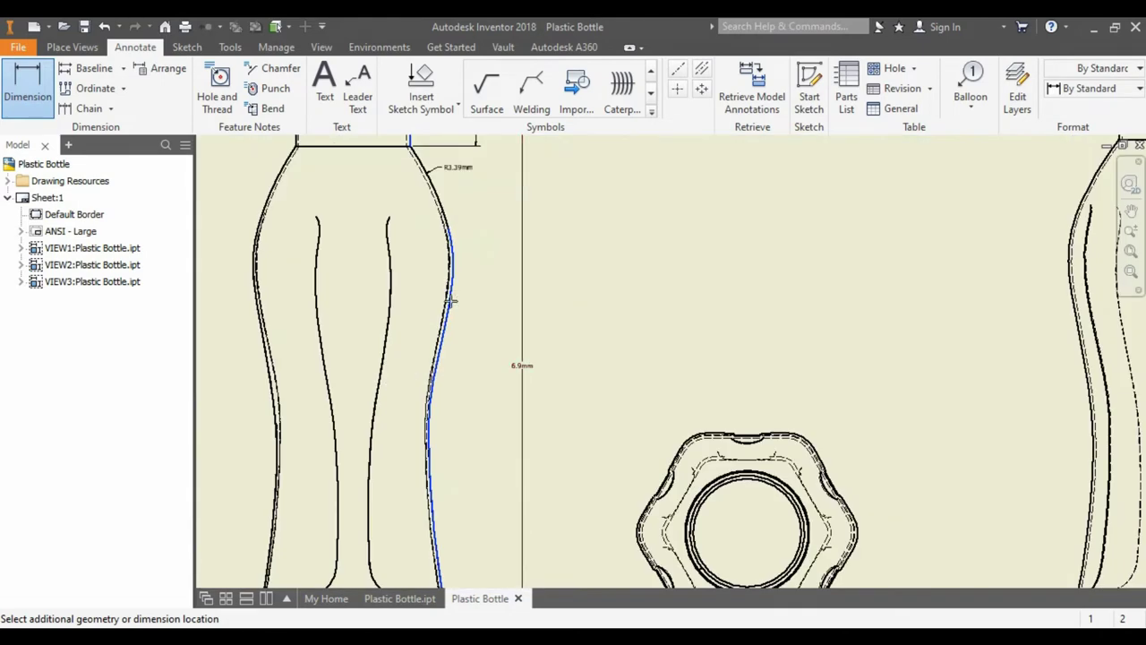
pyautogui.scroll(-5, 489, 291)
pyautogui.scroll(6, 496, 309)
# - Dimension the body's widest width between both side curves as 2.28mm, placed above the neck
pyautogui.moveTo(447, 376); pyautogui.dragTo(450, 393, button='middle')
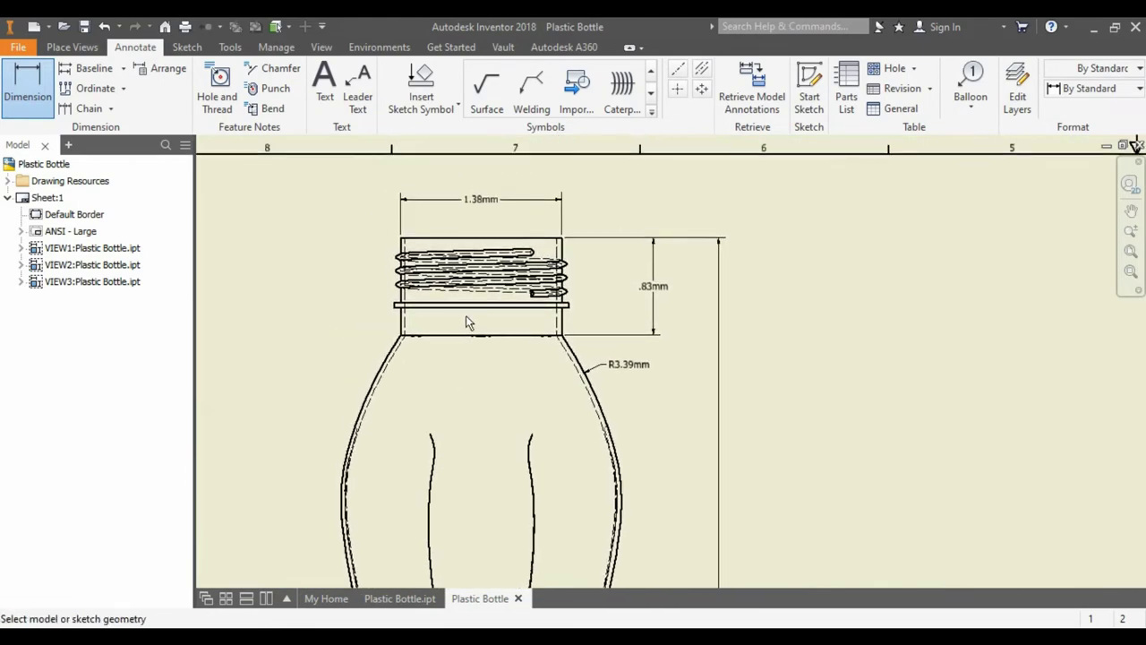
pyautogui.press('d')
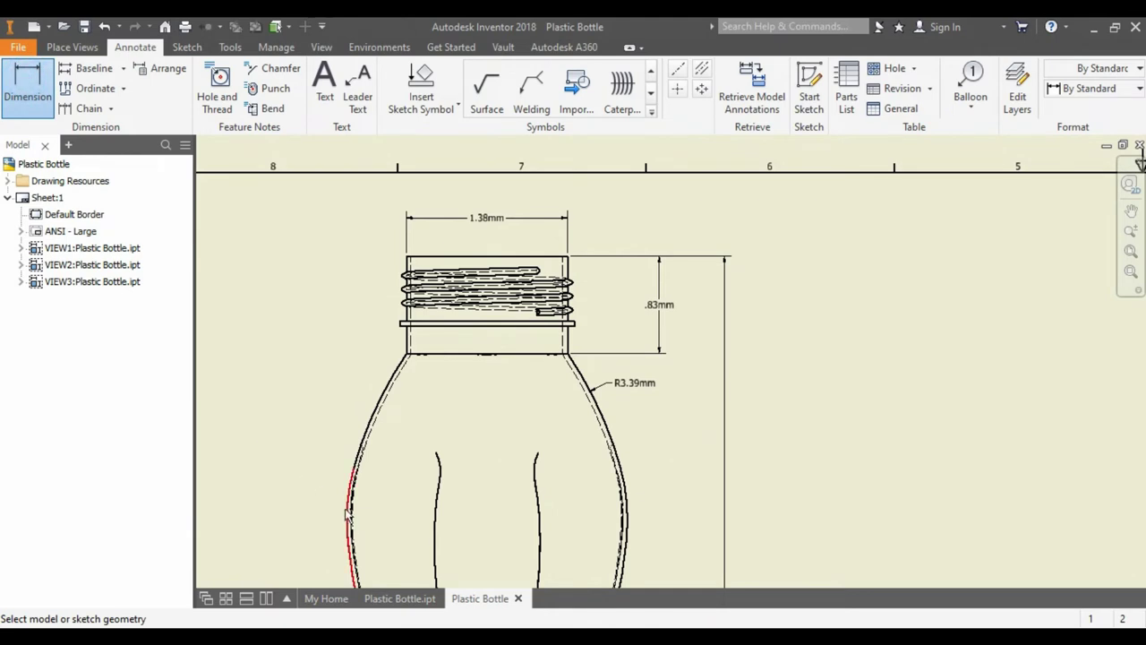
pyautogui.click(345, 503)
pyautogui.click(487, 481)
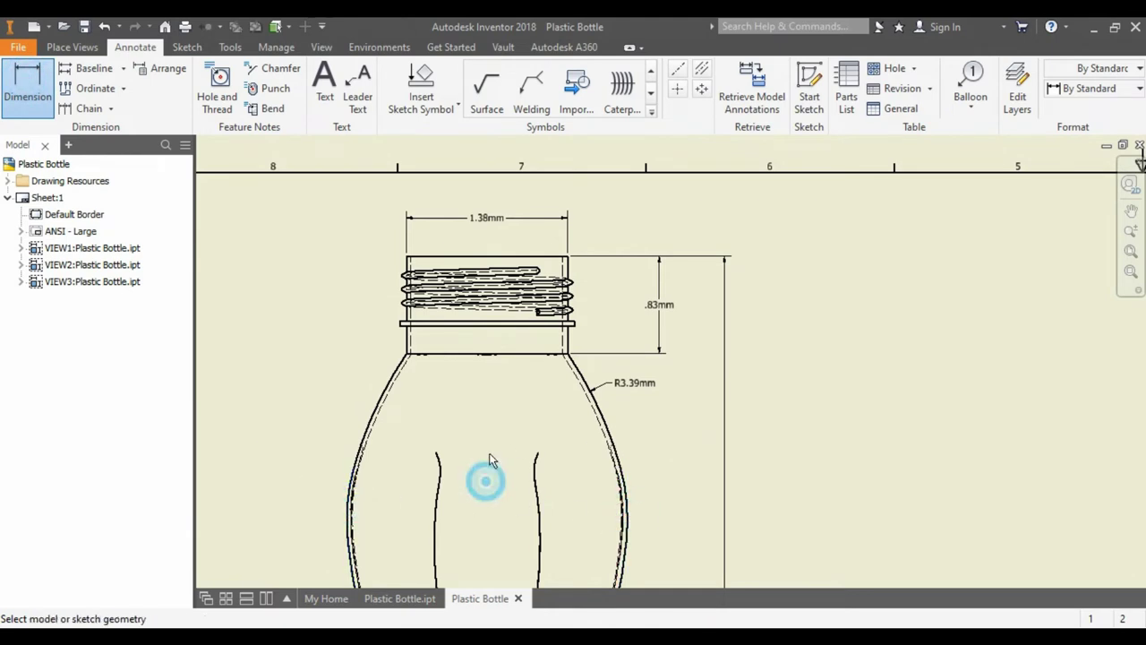
pyautogui.click(354, 470)
pyautogui.click(623, 472)
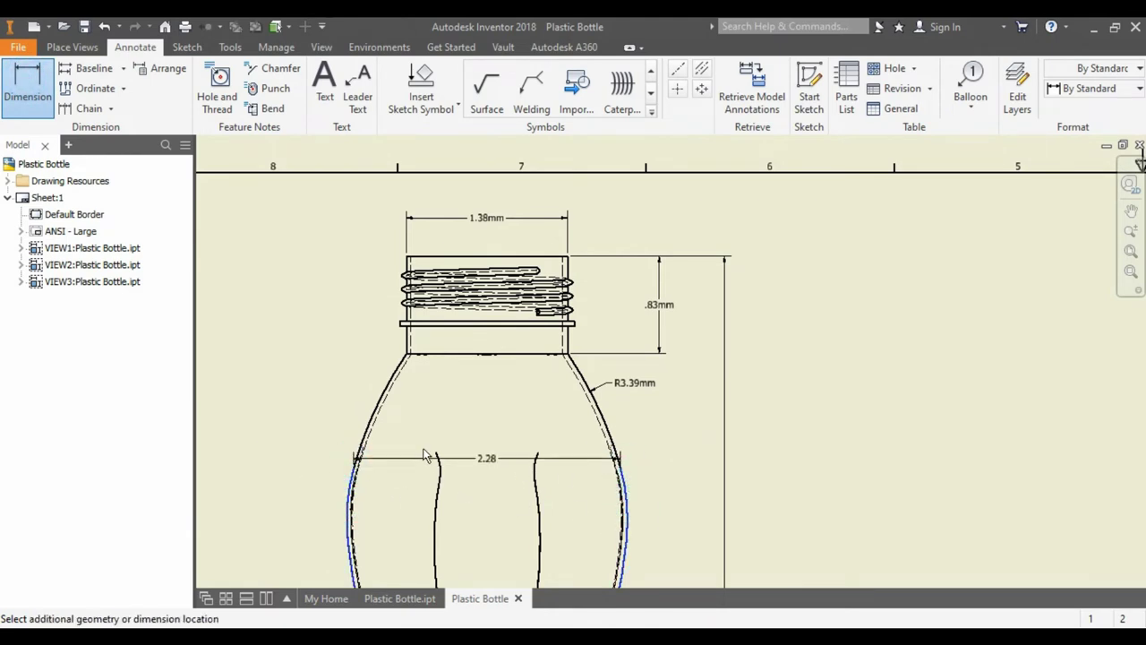
pyautogui.click(489, 184)
pyautogui.click(350, 286)
pyautogui.write('mm')
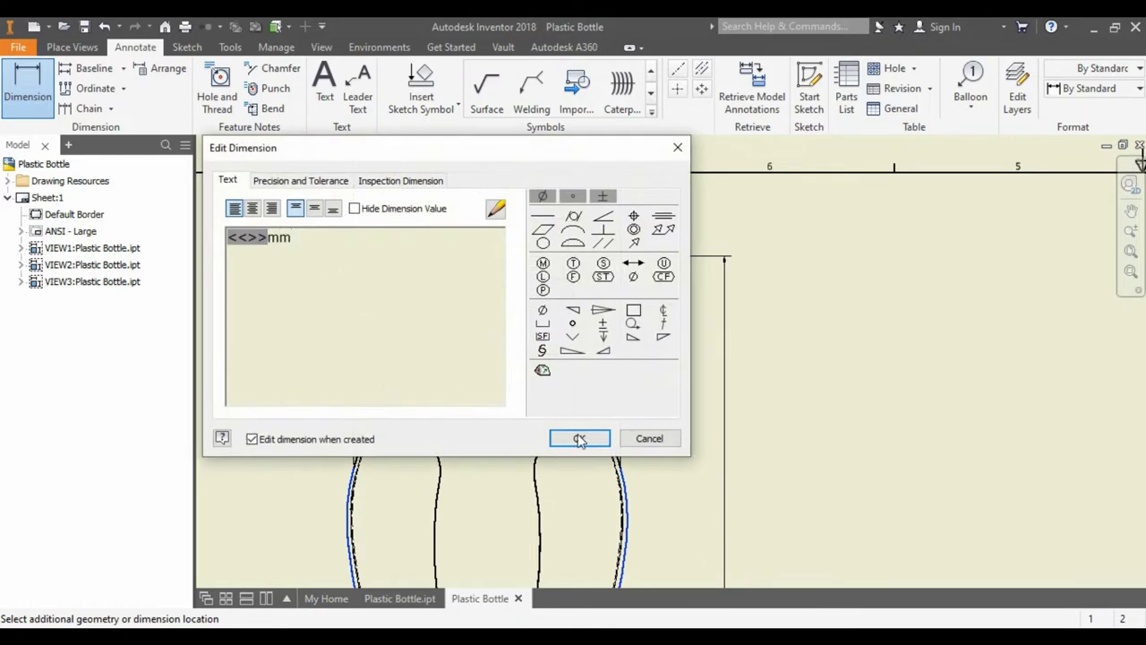
pyautogui.click(580, 437)
# - Recheck the 2.28mm dimension text, leave it unchanged, and bring the base into view
pyautogui.scroll(5, 508, 387)
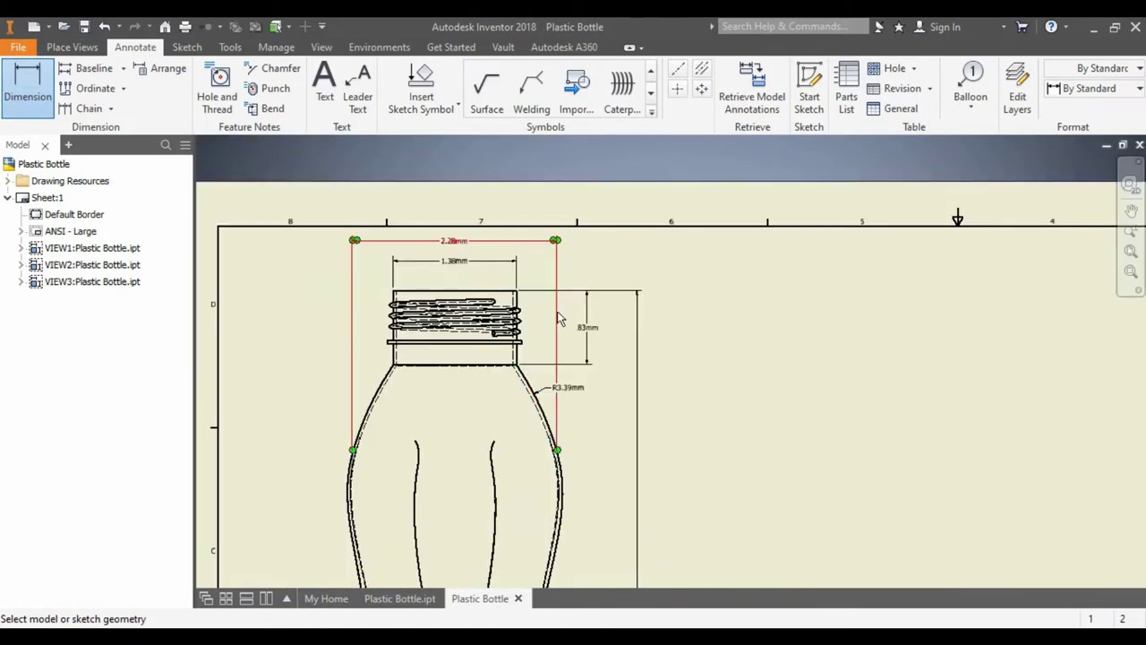
pyautogui.doubleClick(556, 241)
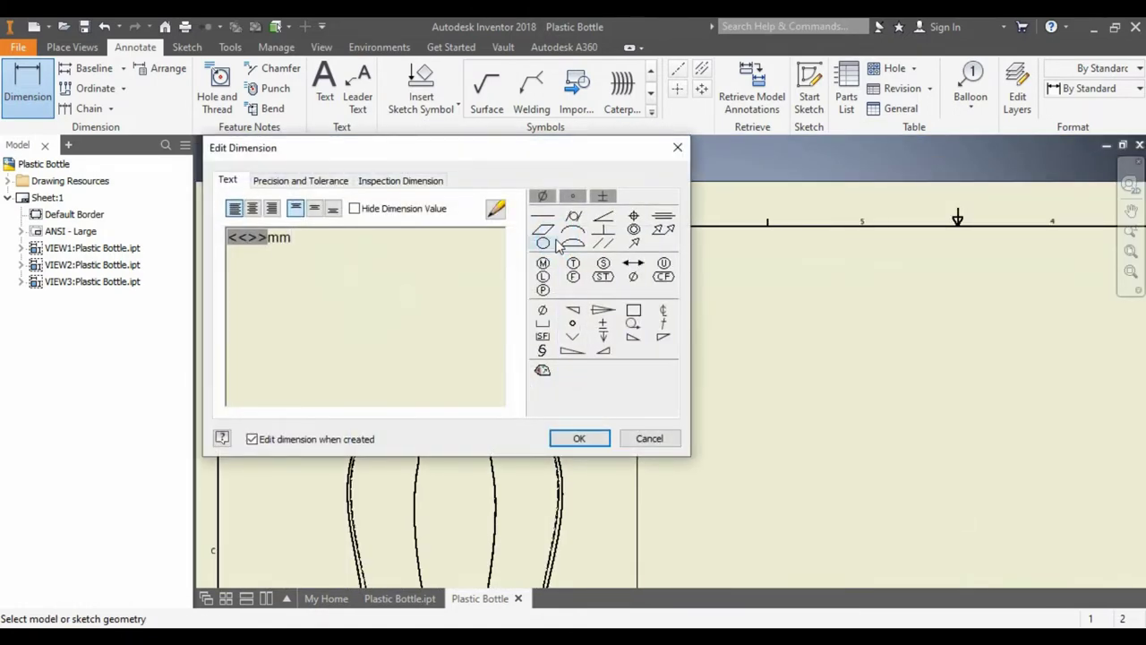
pyautogui.click(578, 438)
pyautogui.scroll(-3, 681, 333)
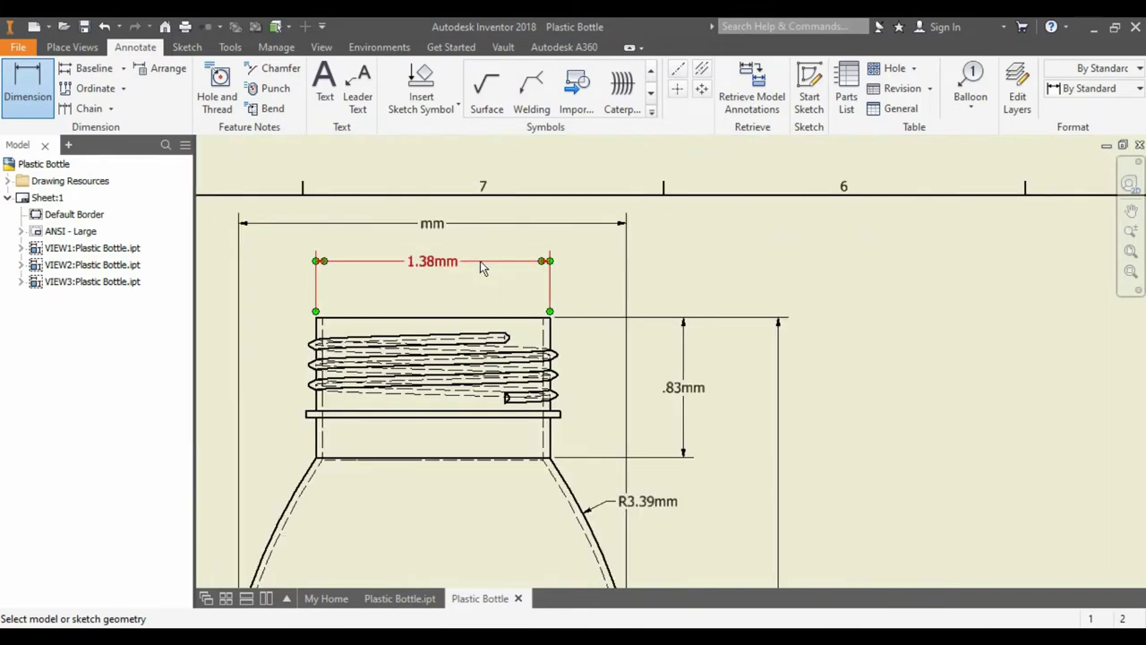
pyautogui.moveTo(682, 333)
pyautogui.mouseDown(button='middle')
pyautogui.moveTo(601, 307)
pyautogui.moveTo(573, 367)
pyautogui.moveTo(617, 422)
pyautogui.moveTo(504, 276)
pyautogui.mouseUp(button='middle')
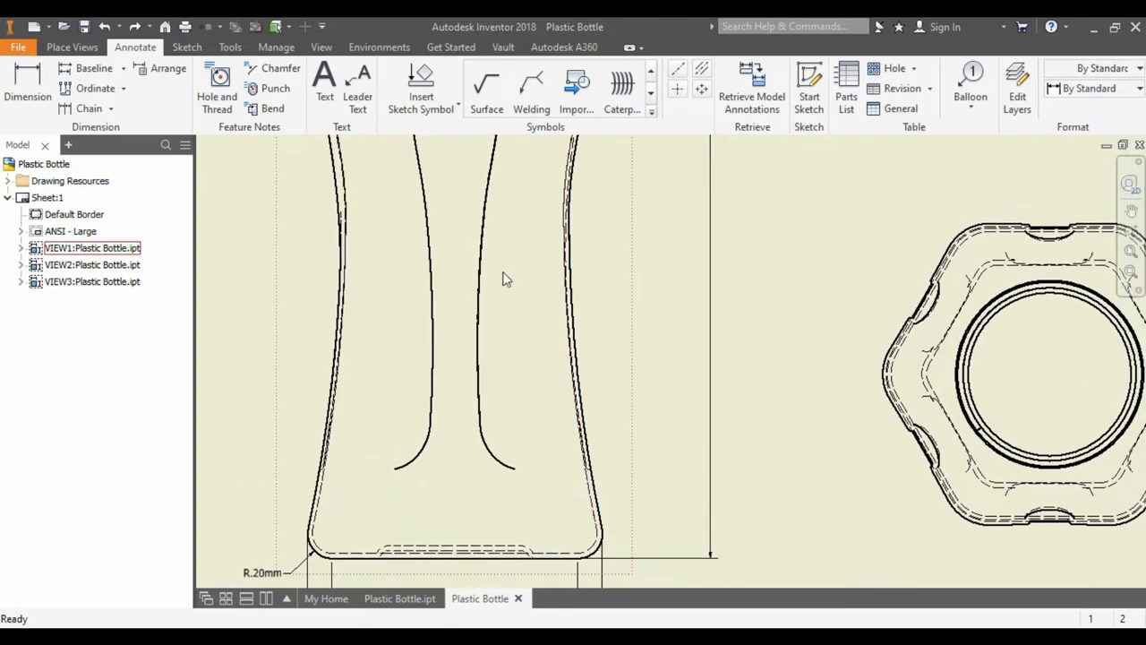
# - Switch the dimensioning mode to Chain Set
pyautogui.click(89, 109)
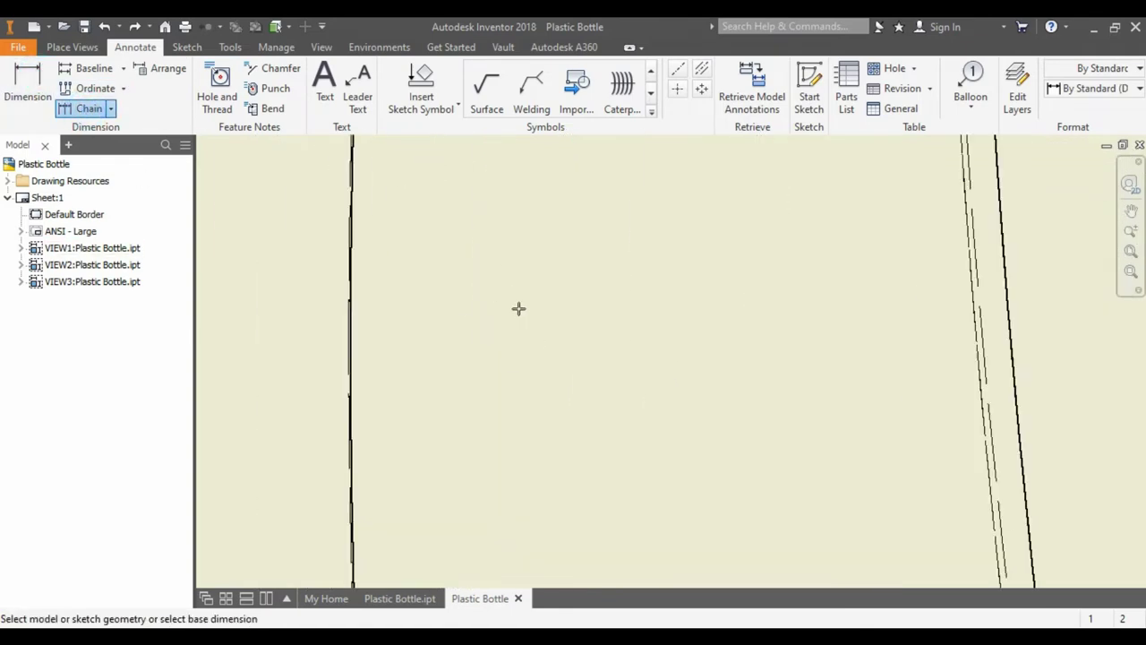
pyautogui.scroll(5, 520, 307)
pyautogui.scroll(-5, 541, 255)
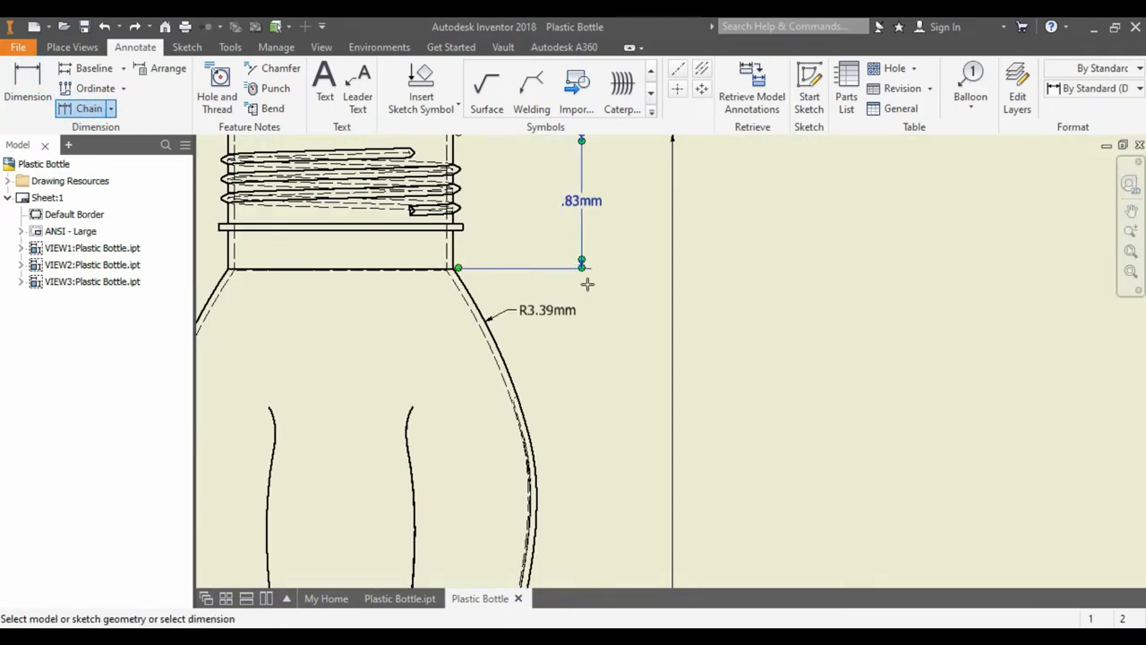
pyautogui.click(110, 108)
pyautogui.click(85, 134)
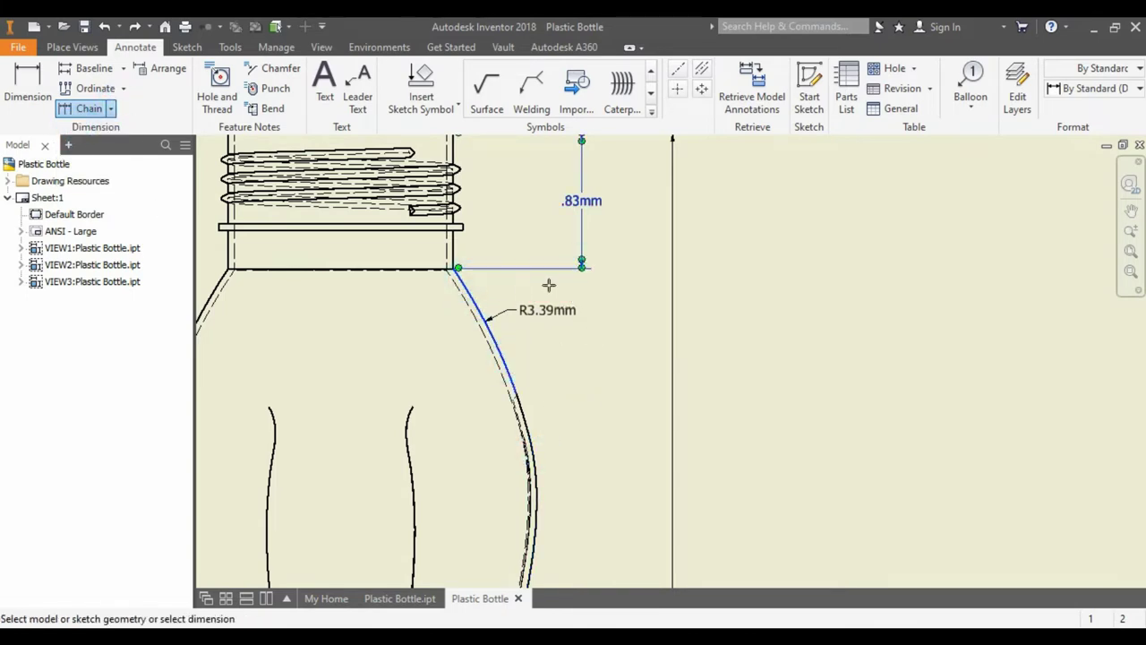
pyautogui.scroll(2, 601, 328)
pyautogui.scroll(2, 596, 266)
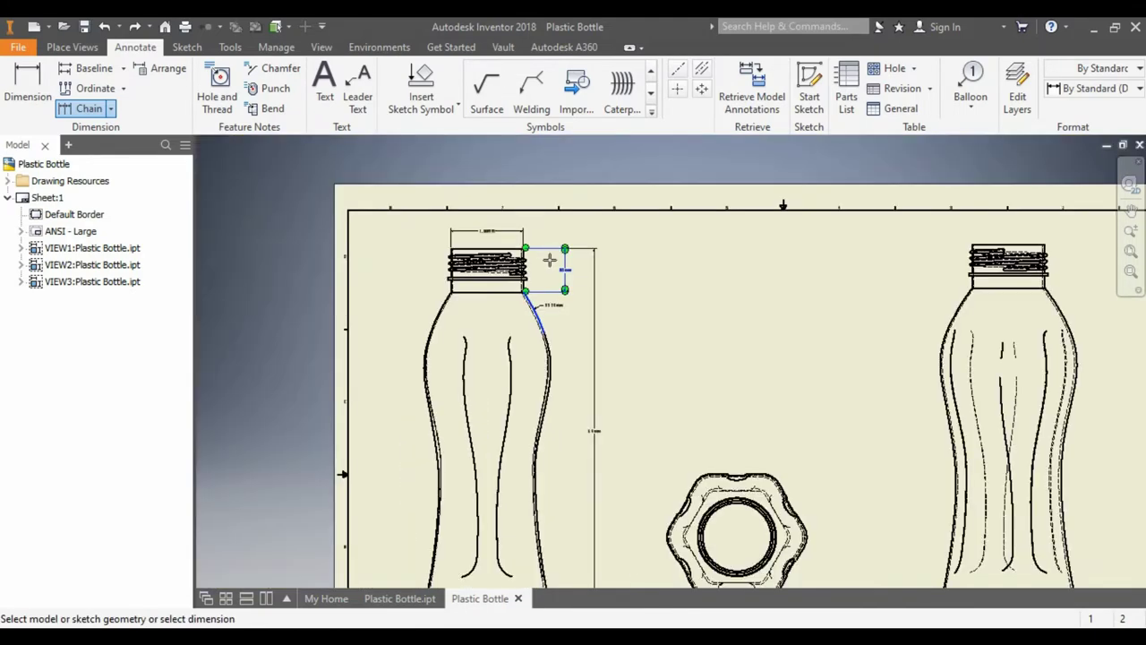
pyautogui.scroll(2, 552, 256)
pyautogui.scroll(-2, 540, 320)
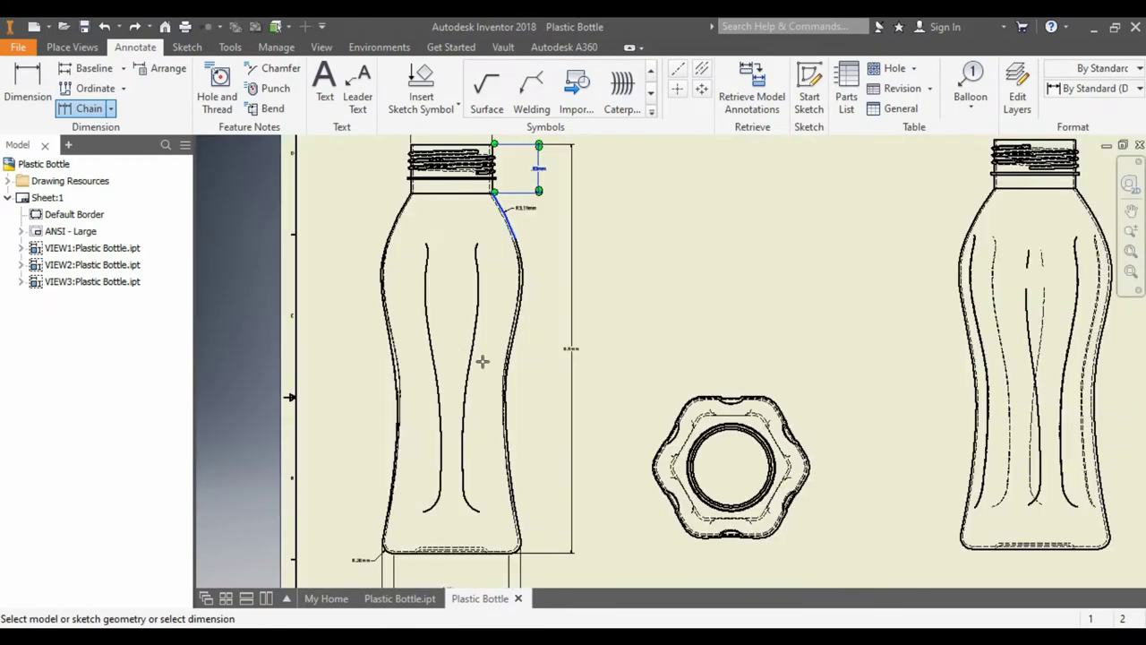
pyautogui.click(123, 69)
pyautogui.click(126, 109)
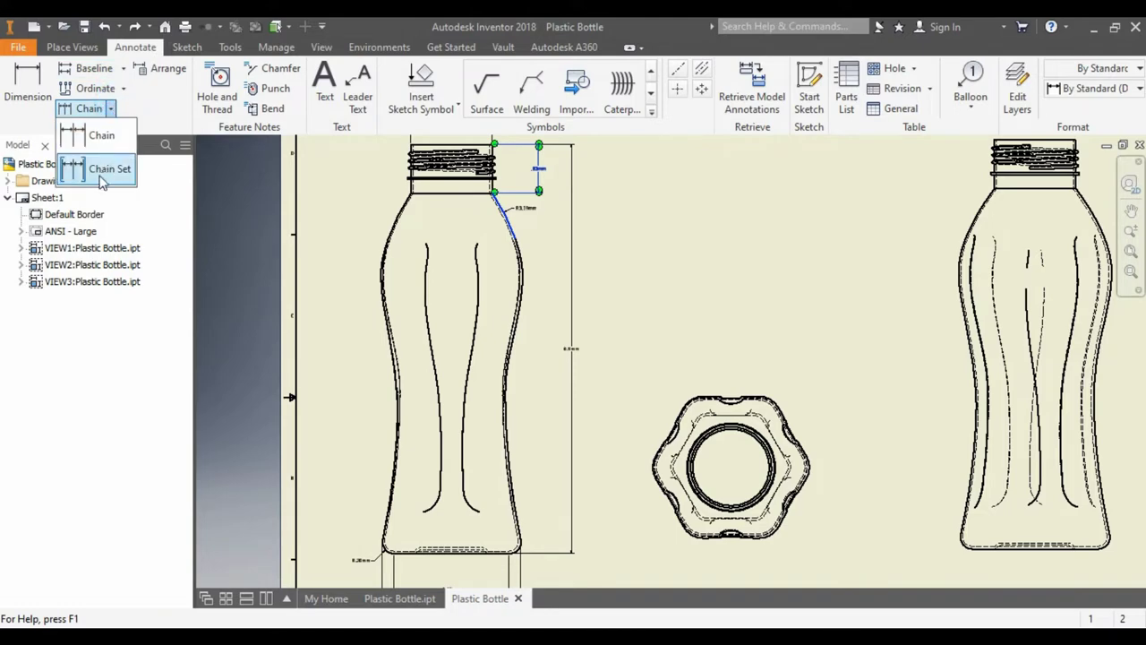
pyautogui.click(108, 169)
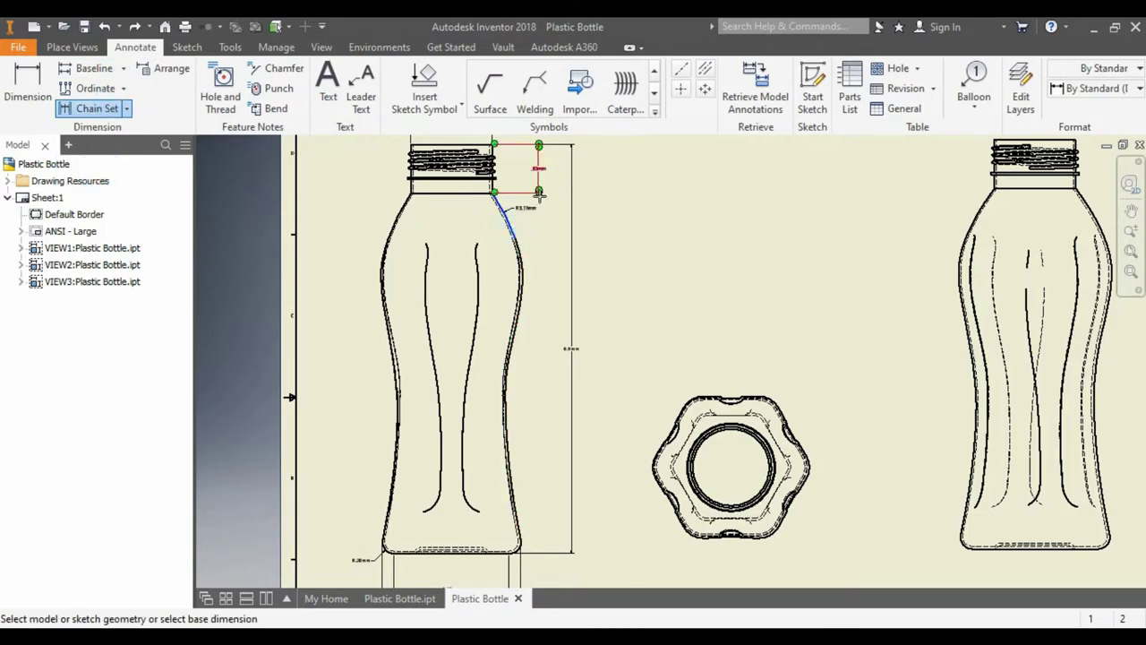
pyautogui.scroll(1, 539, 195)
pyautogui.scroll(2, 537, 201)
pyautogui.scroll(1, 529, 211)
pyautogui.scroll(1, 512, 219)
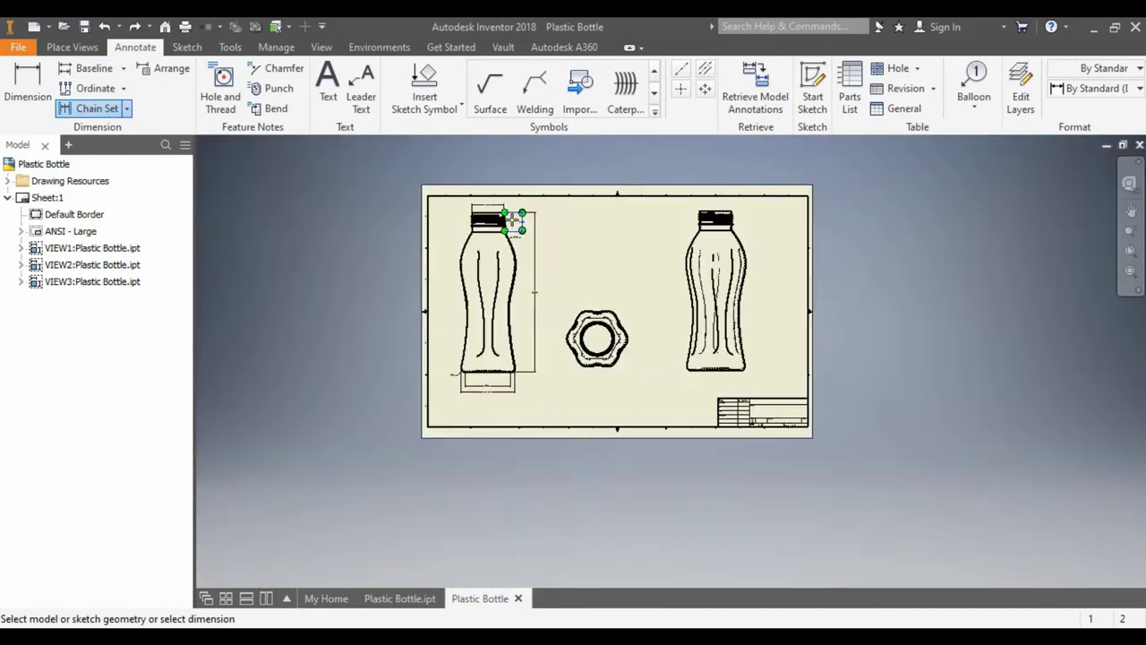
pyautogui.scroll(-4, 513, 219)
# - Dimension the gap between the two inner curves below the shoulder as .88
pyautogui.moveTo(519, 261)
pyautogui.mouseDown(button='middle')
pyautogui.moveTo(632, 451)
pyautogui.moveTo(540, 468)
pyautogui.moveTo(550, 368)
pyautogui.moveTo(523, 425)
pyautogui.mouseUp(button='middle')
pyautogui.press('d')
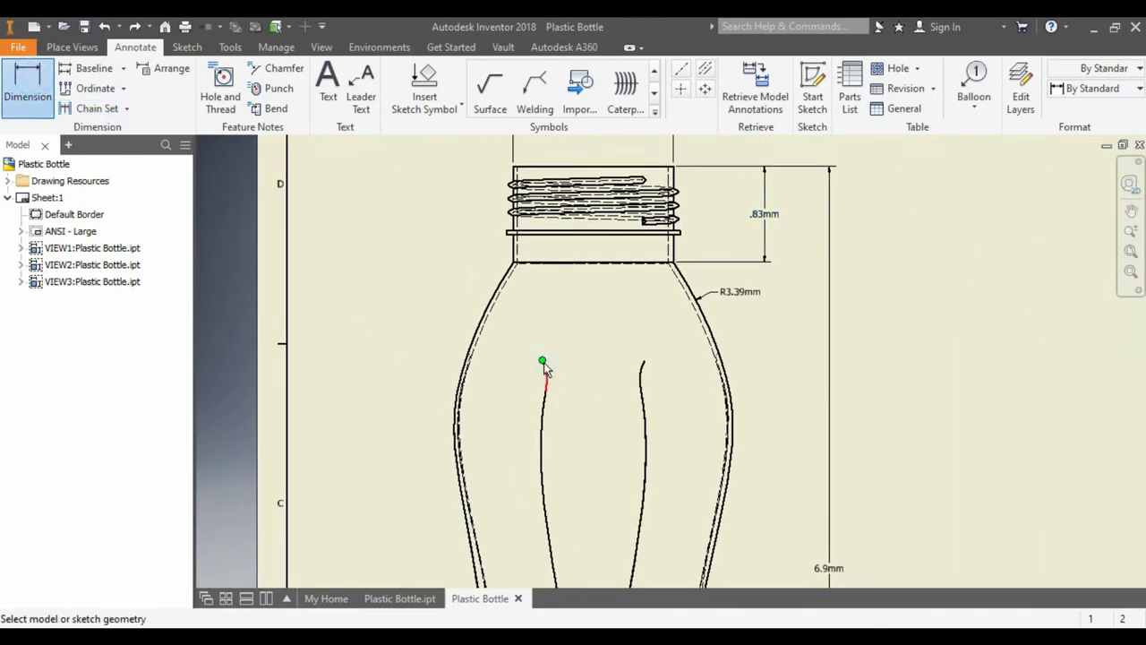
pyautogui.click(544, 365)
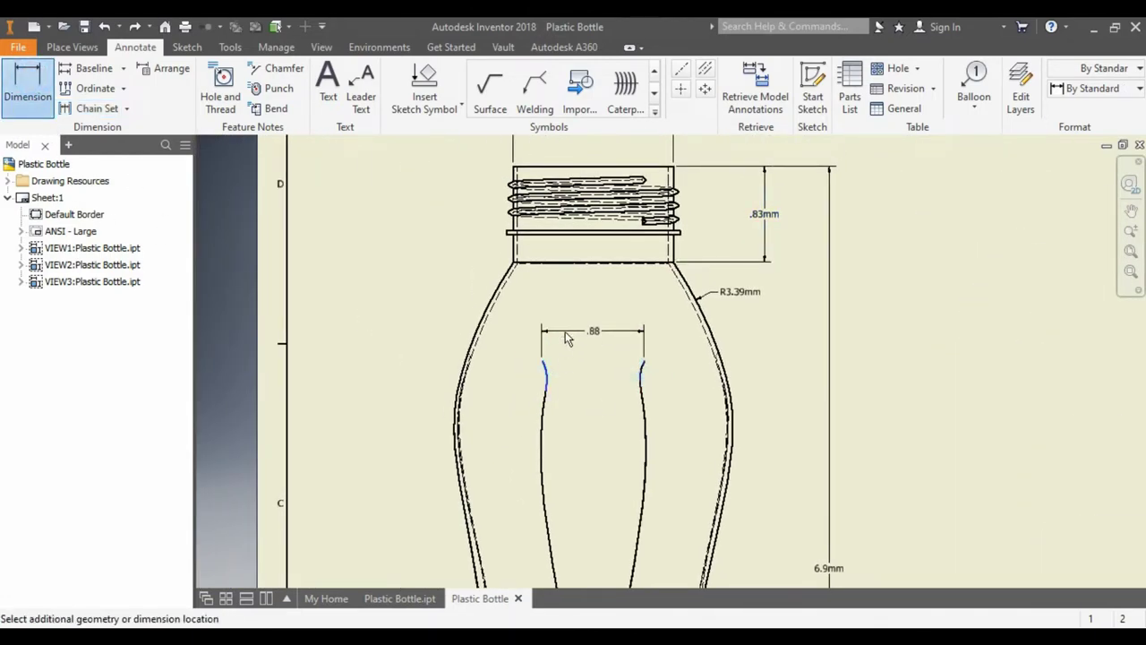
pyautogui.click(515, 312)
pyautogui.press('Return')
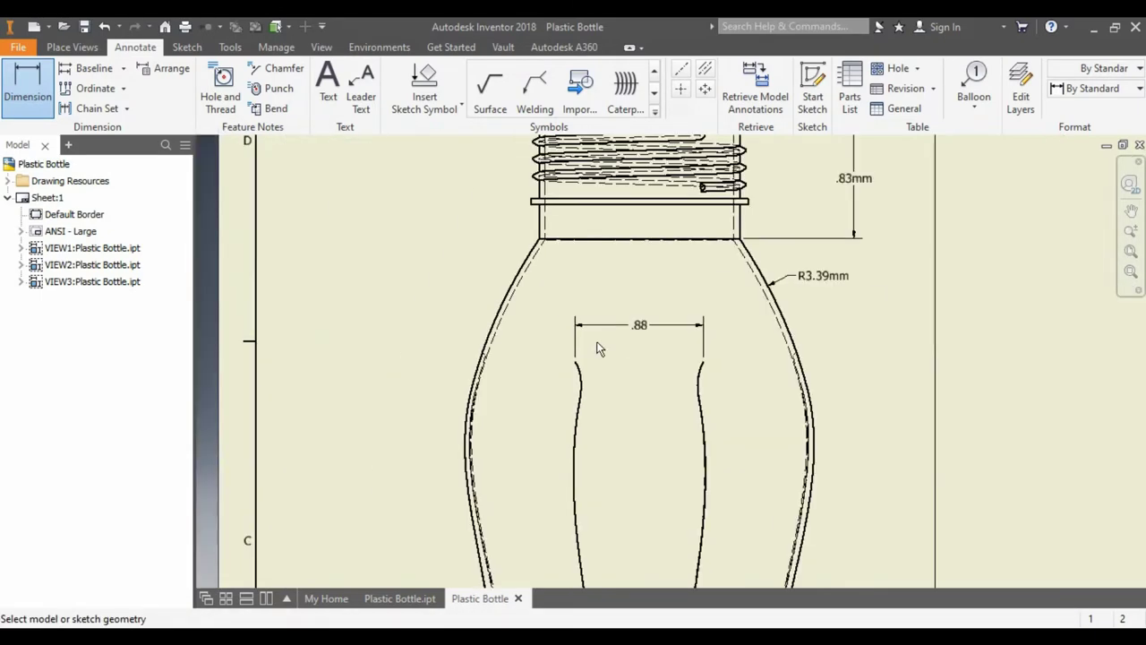
pyautogui.press('Escape')
pyautogui.scroll(-5, 566, 387)
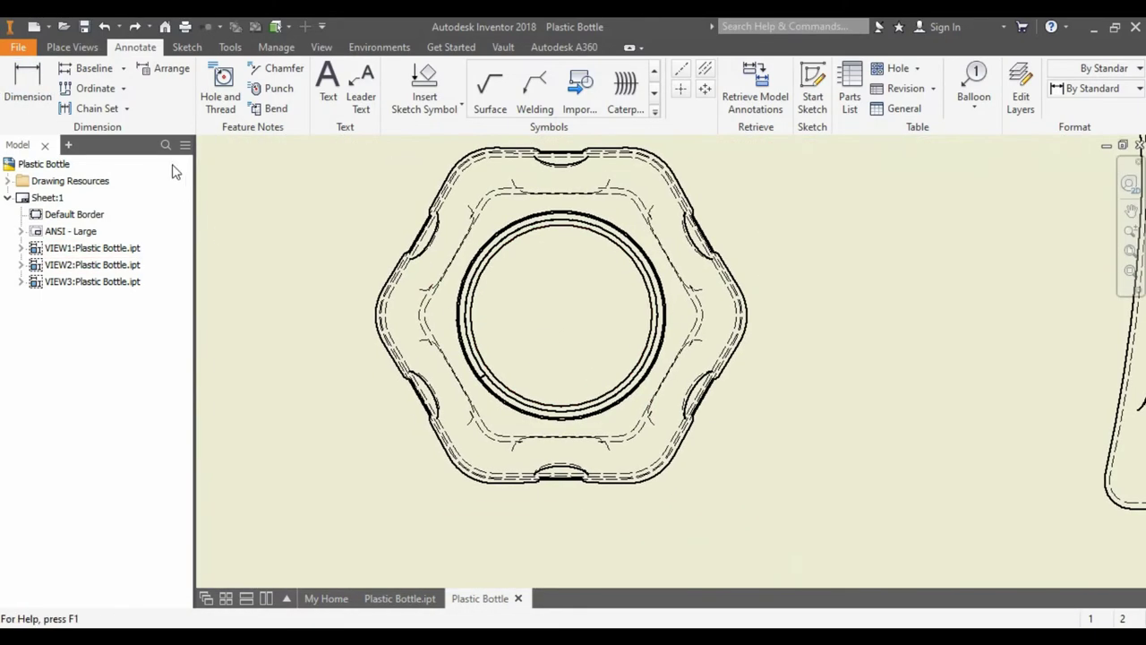
# - Dimension the top view's overall width between its outer edges as 2.66mm
pyautogui.click(22, 76)
pyautogui.click(377, 313)
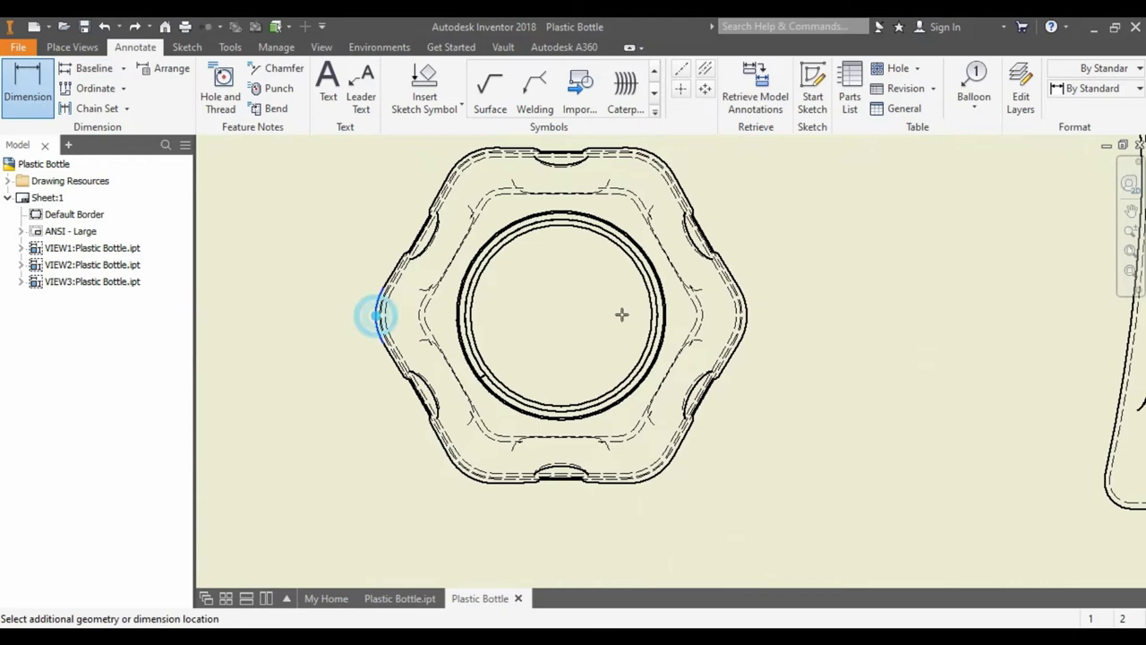
pyautogui.click(748, 315)
pyautogui.scroll(-3, 711, 511)
pyautogui.scroll(5, 671, 461)
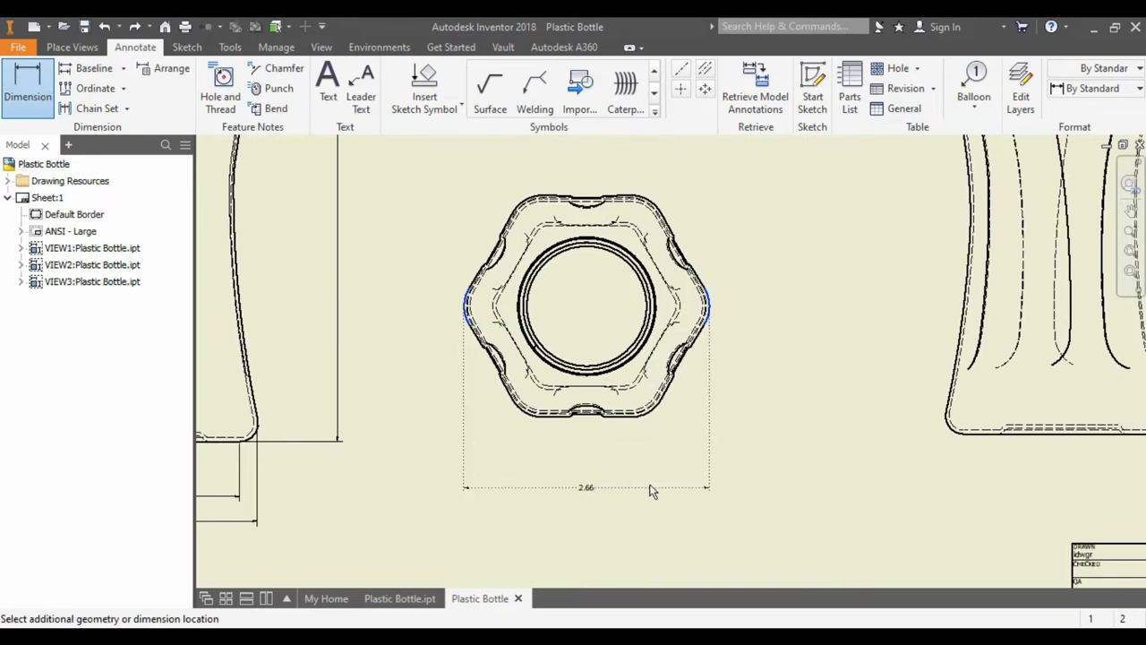
pyautogui.click(650, 486)
pyautogui.click(571, 442)
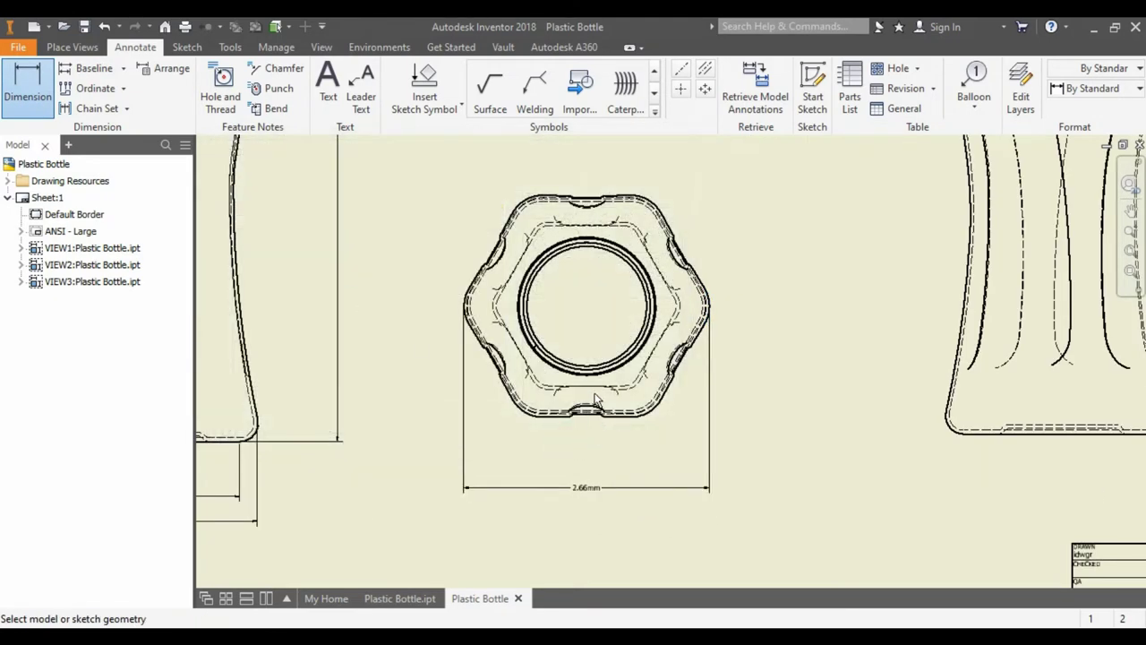
# - Dimension the inner dashed edges' width as 1.79mm below the top view
pyautogui.scroll(-3, 596, 397)
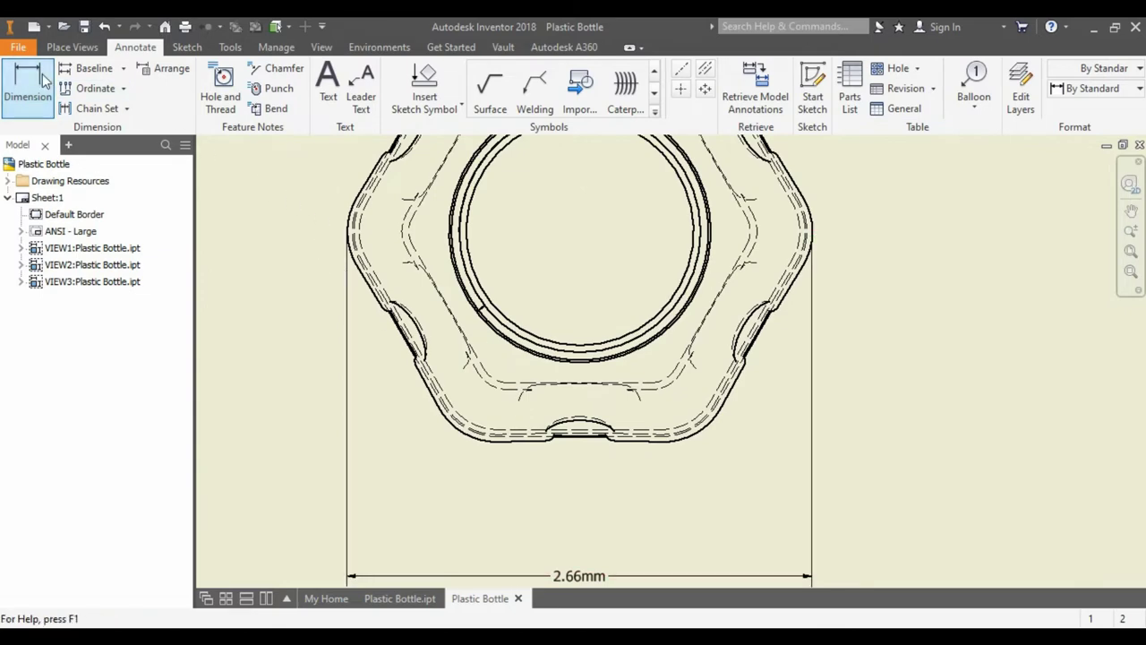
pyautogui.click(408, 231)
pyautogui.click(745, 233)
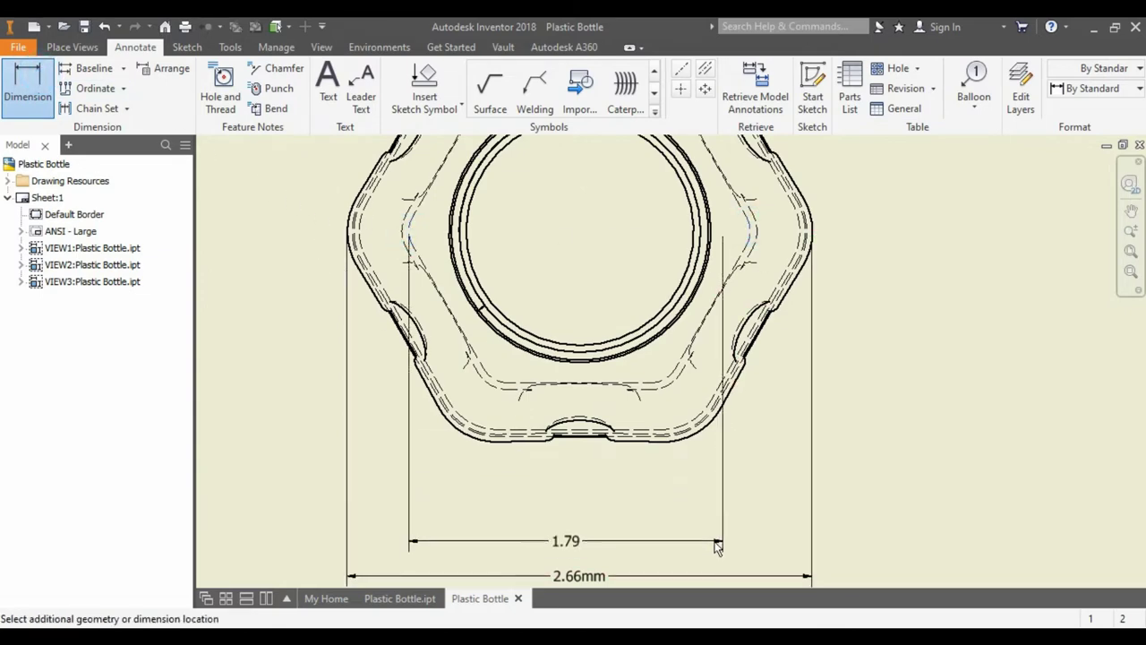
pyautogui.click(629, 540)
pyautogui.click(579, 438)
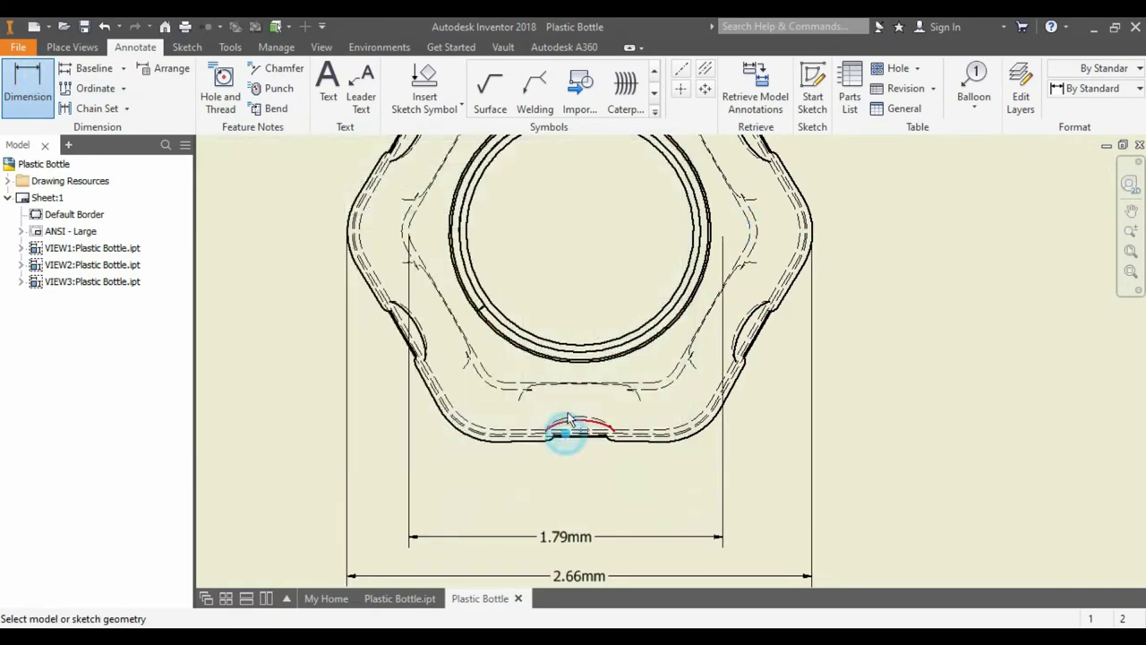
# - Add a Ø1.50mm diameter dimension to the neck circle
pyautogui.scroll(-2, 599, 311)
pyautogui.click(646, 466)
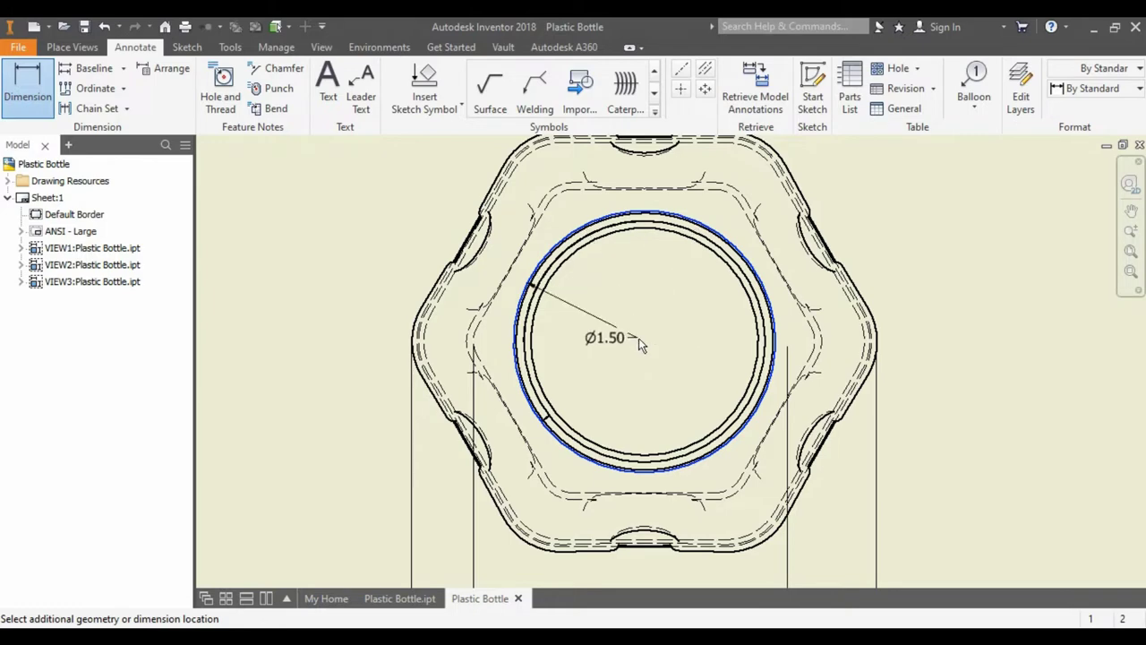
pyautogui.click(660, 355)
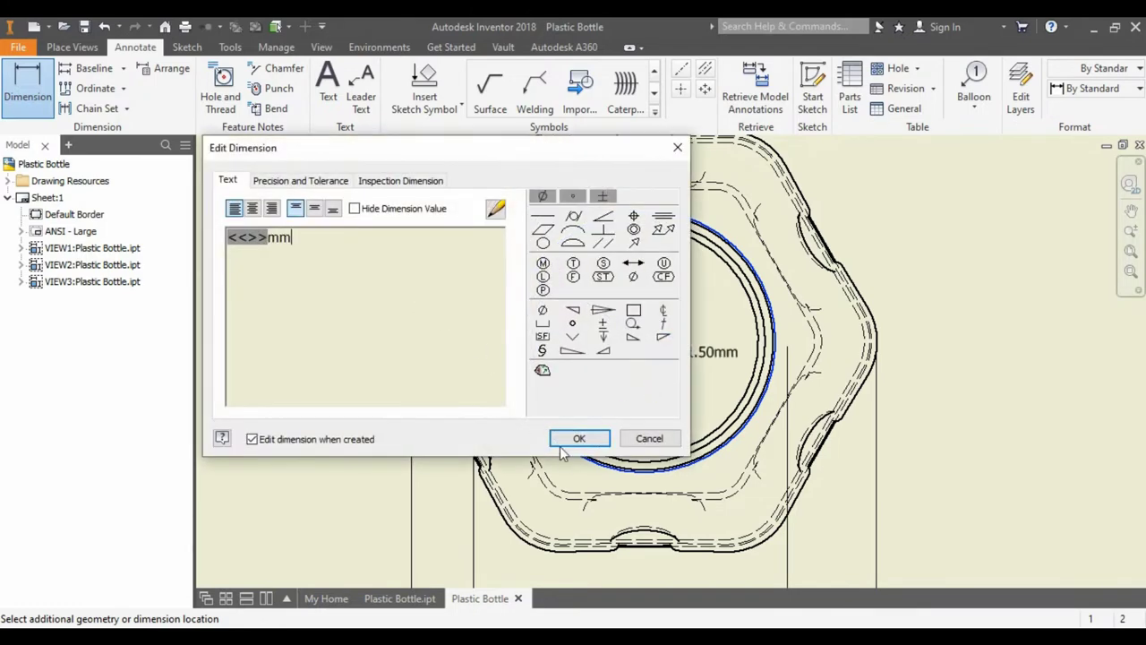
pyautogui.click(579, 439)
pyautogui.scroll(3, 596, 336)
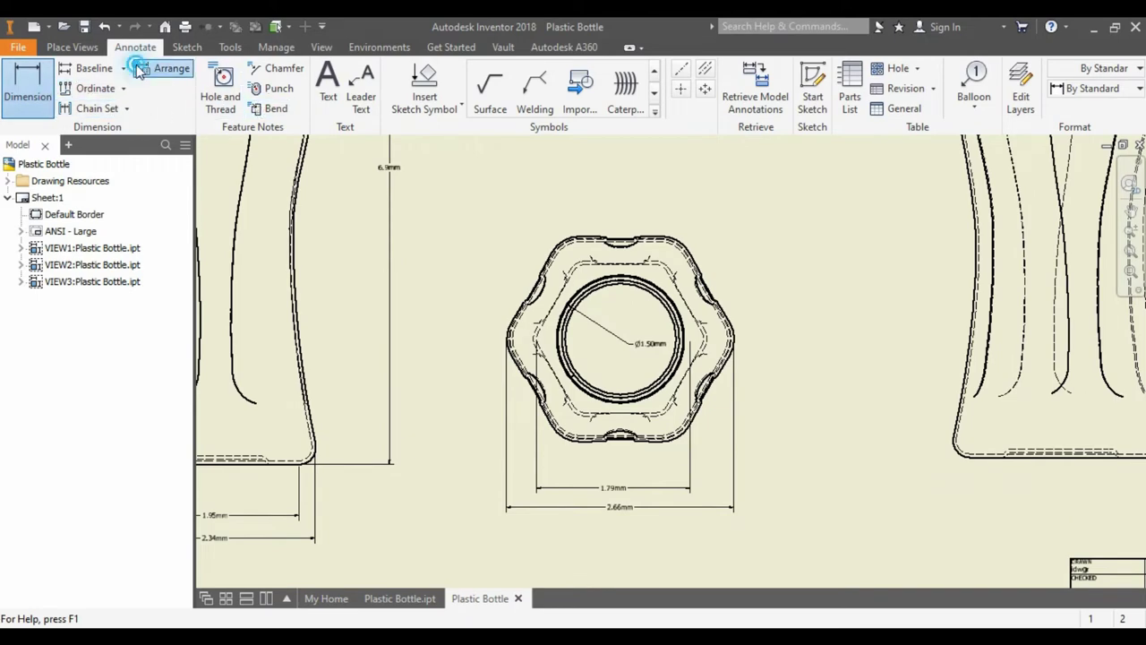
pyautogui.click(169, 68)
pyautogui.scroll(-5, 548, 300)
pyautogui.scroll(3, 442, 326)
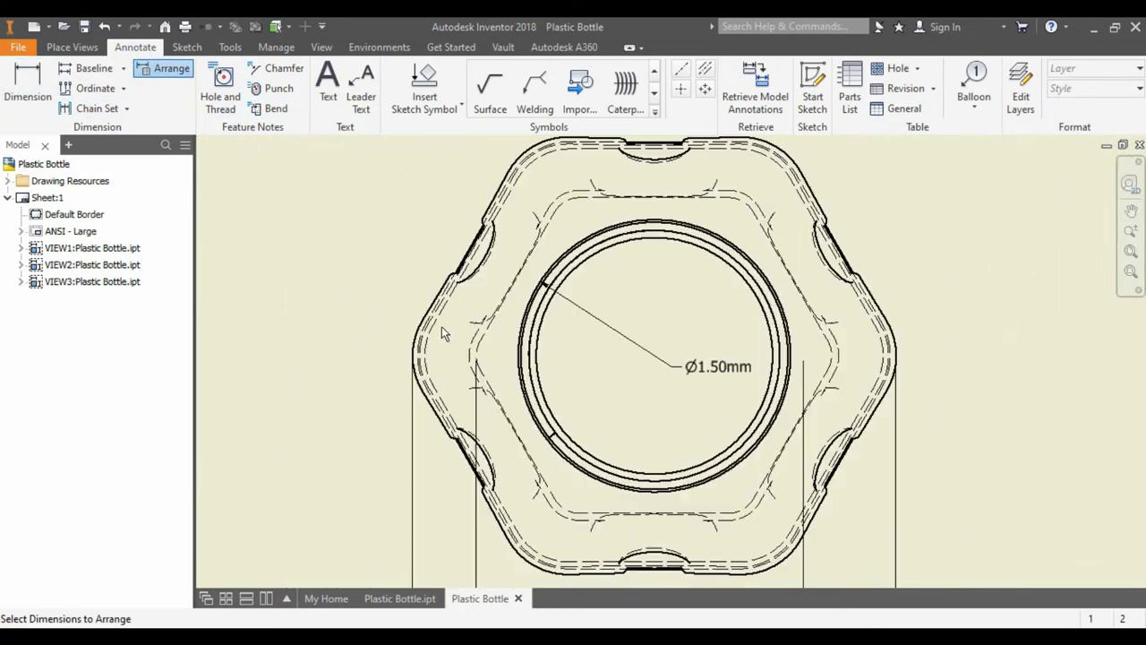
pyautogui.scroll(1, 432, 335)
pyautogui.scroll(-3, 422, 346)
pyautogui.click(88, 72)
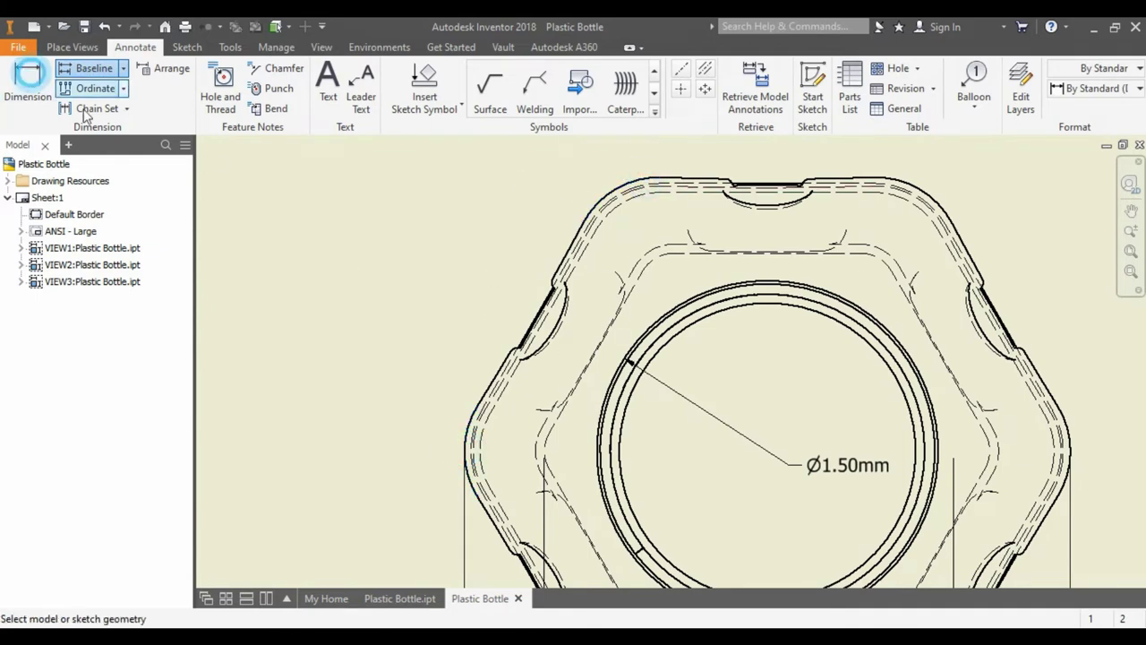
pyautogui.click(27, 85)
pyautogui.click(467, 448)
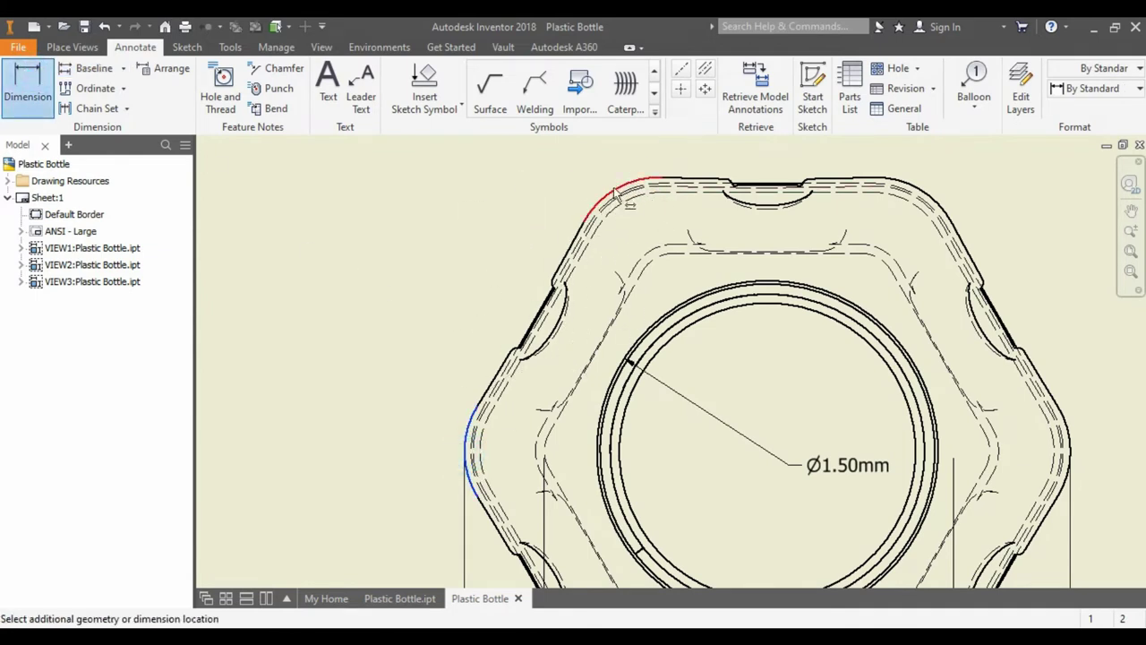
# - Add an R.37mm radius to the top view's upper-left corner arc, discarding stray .48 and .19 dimensions
pyautogui.click(617, 193)
pyautogui.scroll(-3, 477, 196)
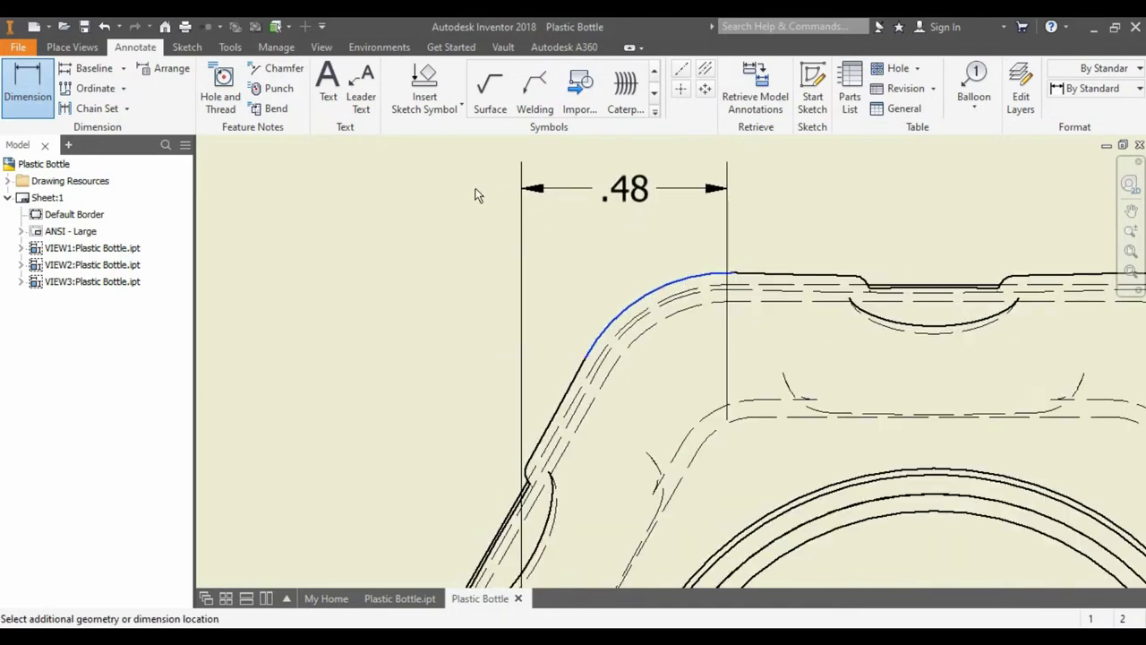
pyautogui.press('Escape')
pyautogui.press('d')
pyautogui.click(640, 278)
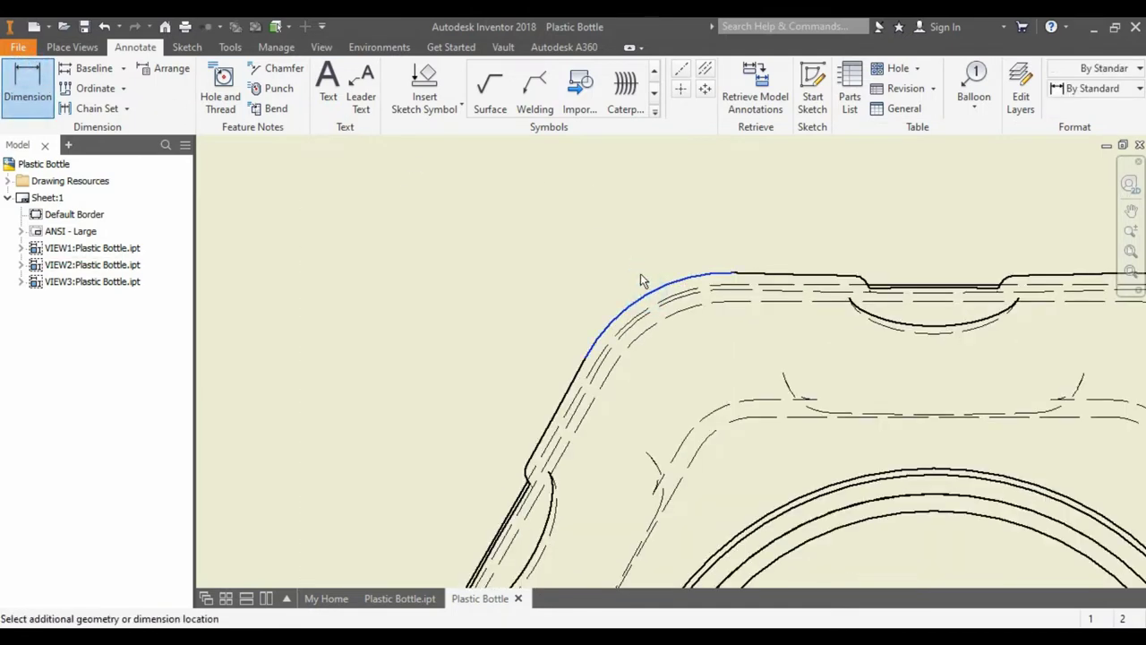
pyautogui.press('Escape')
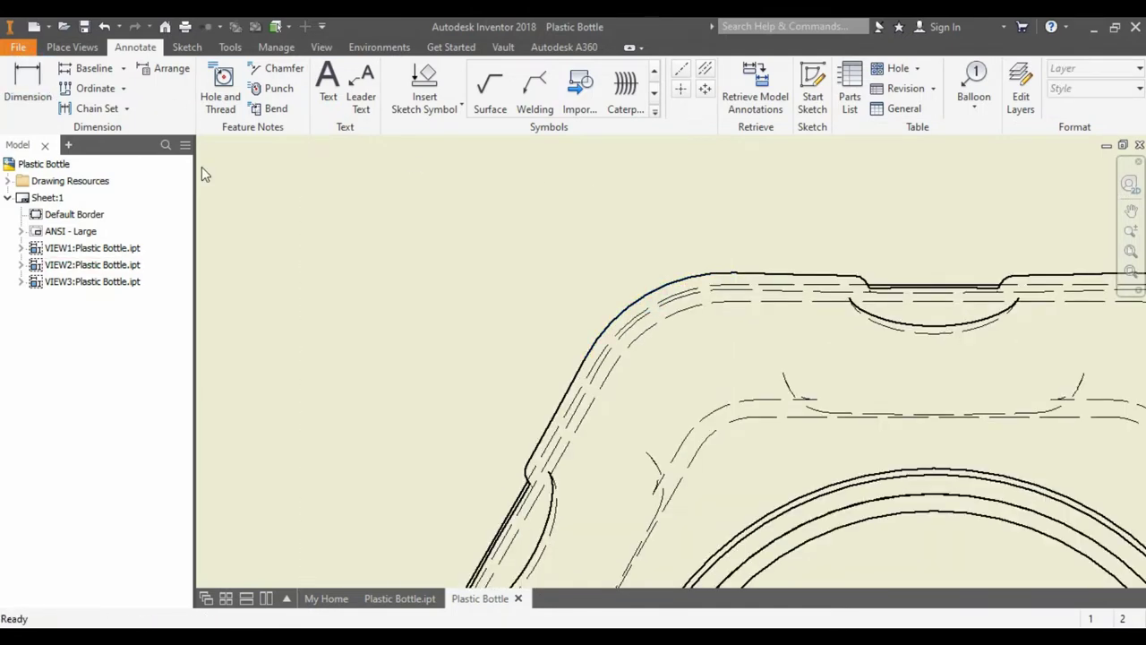
pyautogui.press('d')
pyautogui.click(636, 309)
pyautogui.click(624, 249)
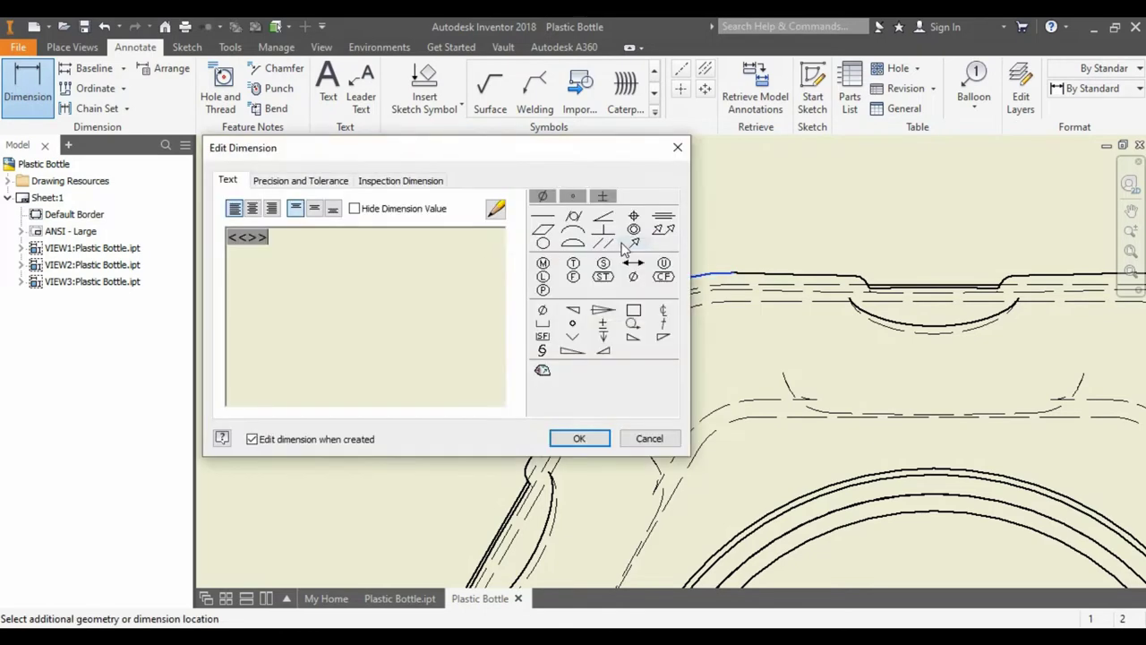
pyautogui.click(579, 438)
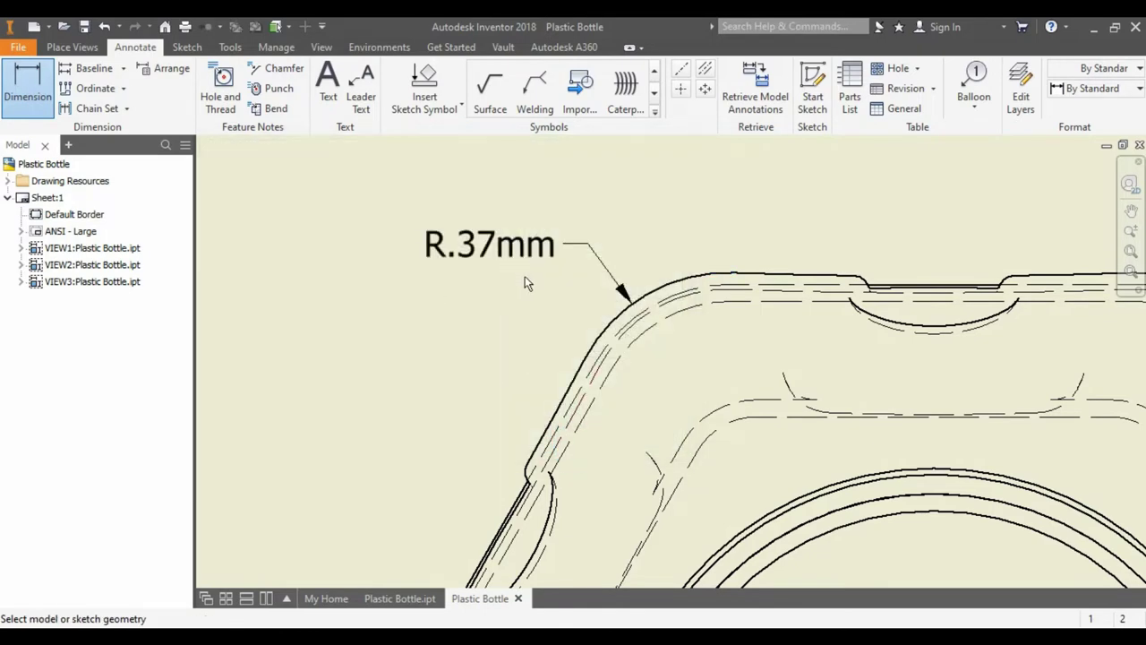
# - Pan across the top view and abandon an unfinished arc dimension
pyautogui.scroll(-1, 524, 275)
pyautogui.moveTo(572, 283)
pyautogui.mouseDown(button='middle')
pyautogui.moveTo(566, 305)
pyautogui.moveTo(578, 267)
pyautogui.mouseUp(button='middle')
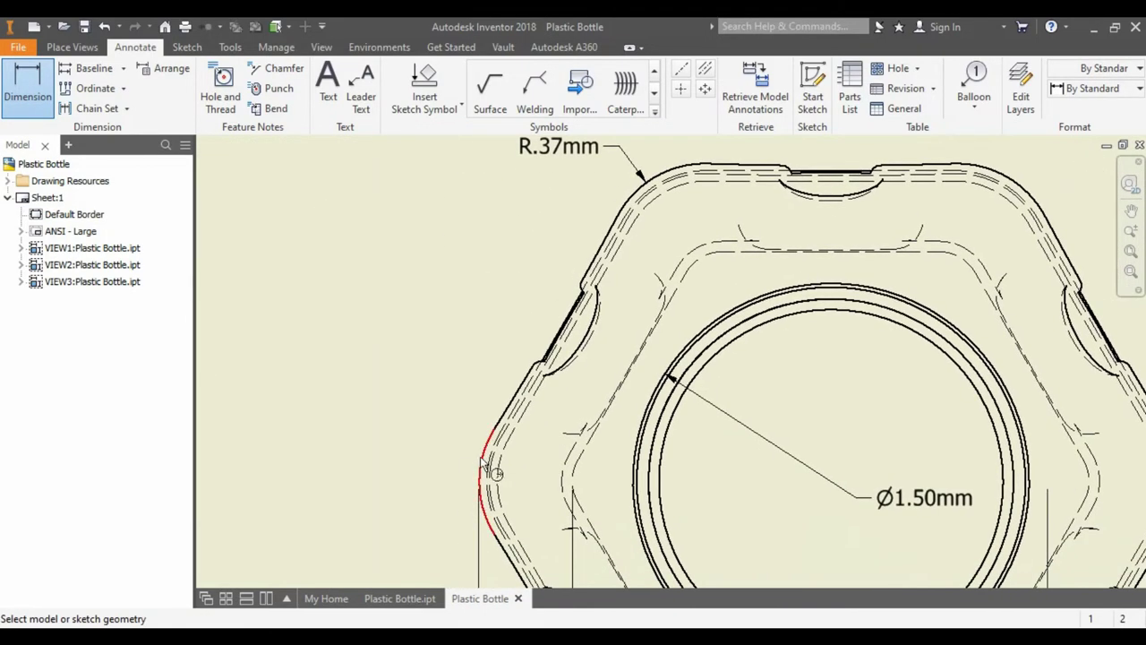
pyautogui.click(483, 475)
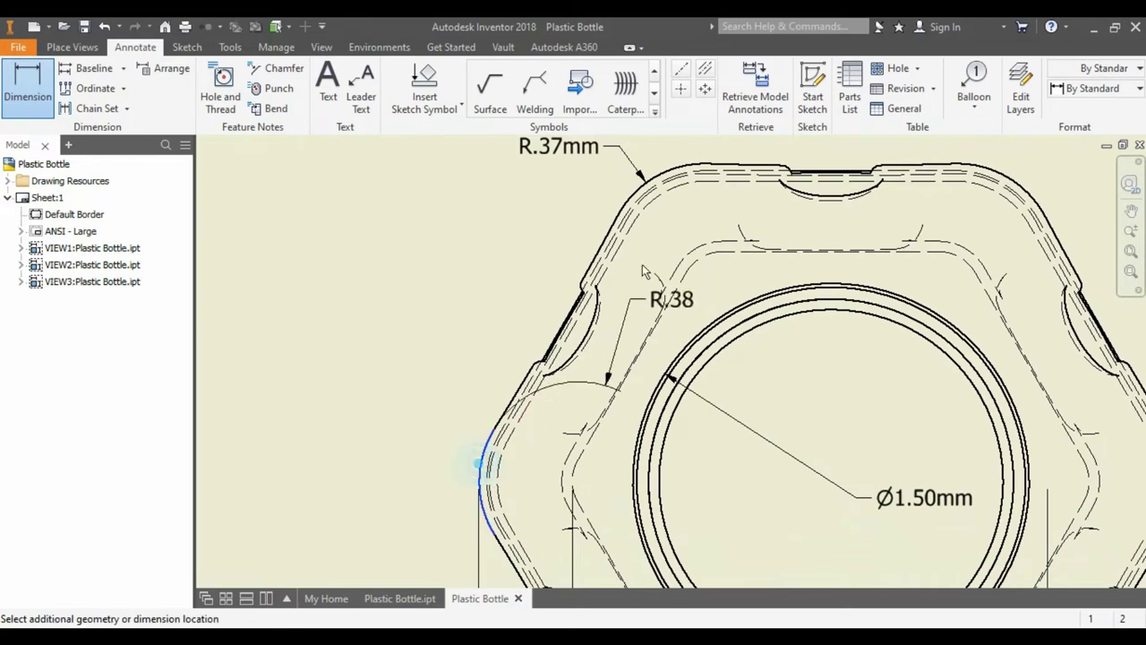
pyautogui.click(686, 164)
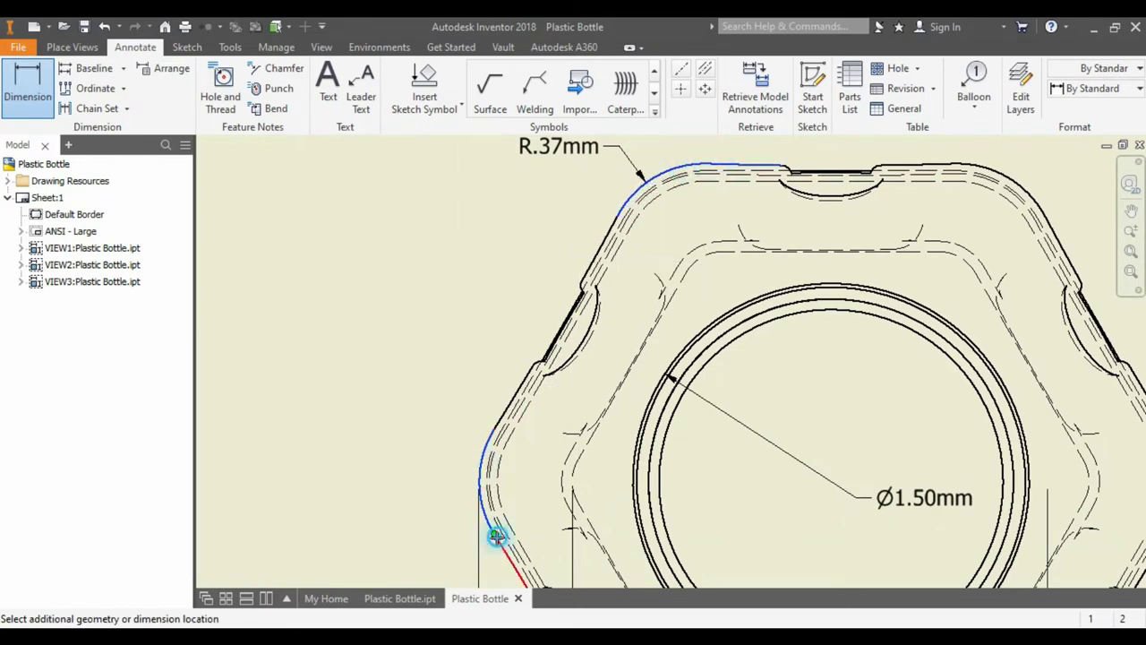
pyautogui.scroll(-3, 435, 389)
pyautogui.scroll(-2, 410, 307)
pyautogui.moveTo(377, 308); pyautogui.dragTo(417, 422, button='middle')
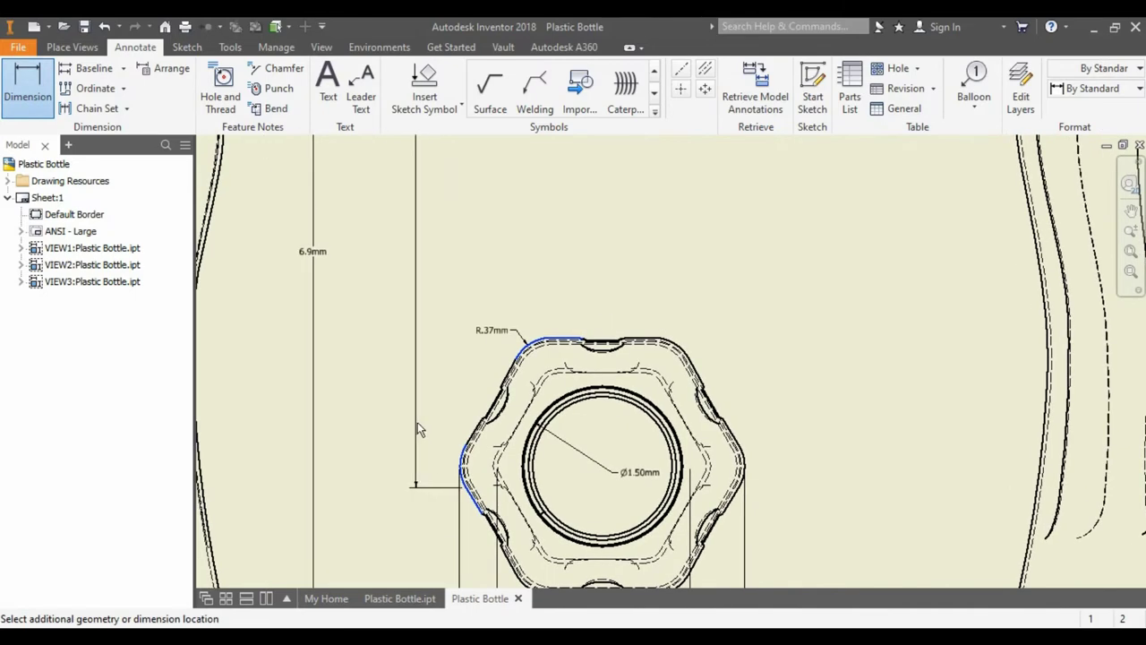
pyautogui.press('Escape')
pyautogui.scroll(3, 429, 440)
pyautogui.scroll(-3, 429, 440)
pyautogui.scroll(2, 427, 257)
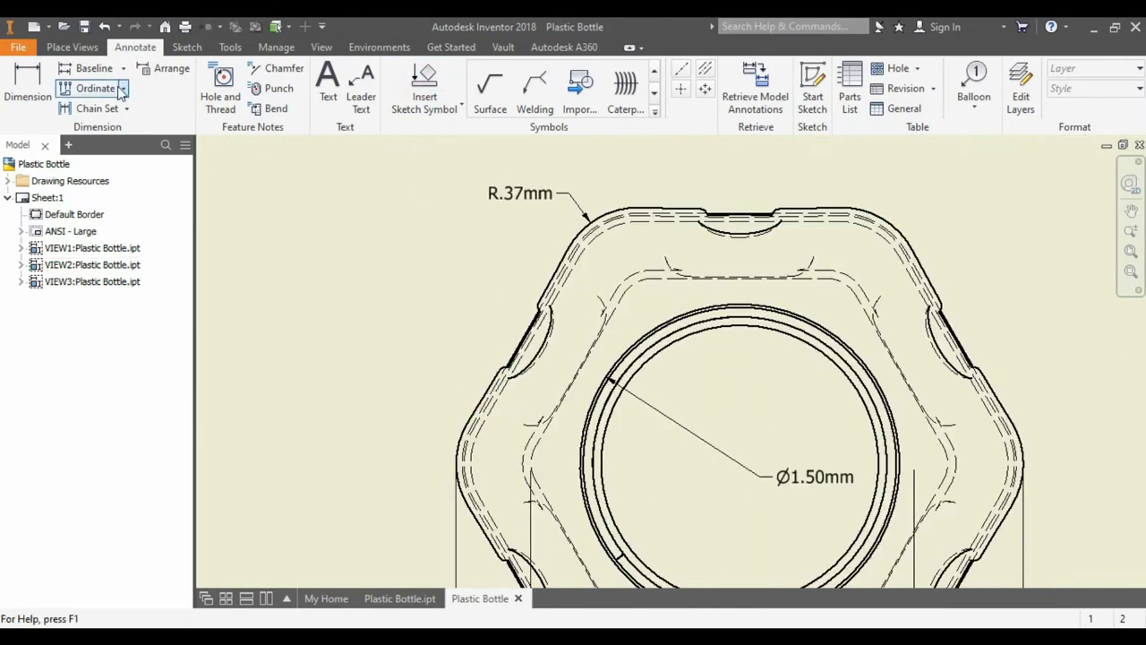
# - Place a .29mm length dimension on the flat edge of the top view's left notch
pyautogui.click(28, 85)
pyautogui.scroll(-3, 508, 367)
pyautogui.scroll(-2, 508, 362)
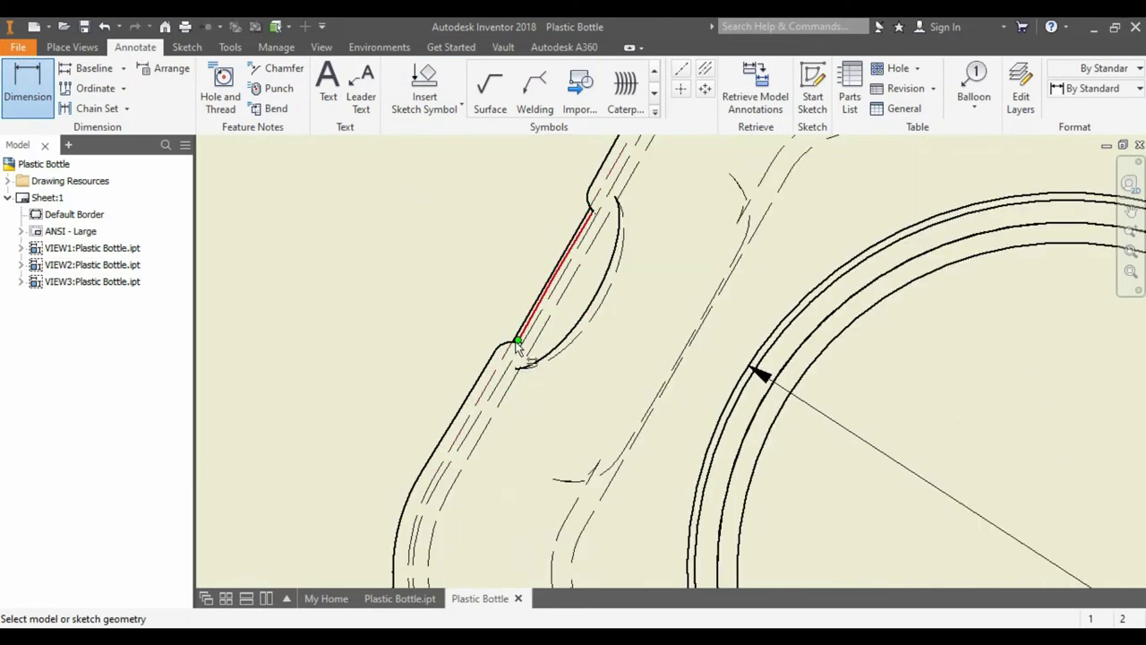
pyautogui.click(513, 344)
pyautogui.scroll(-2, 455, 256)
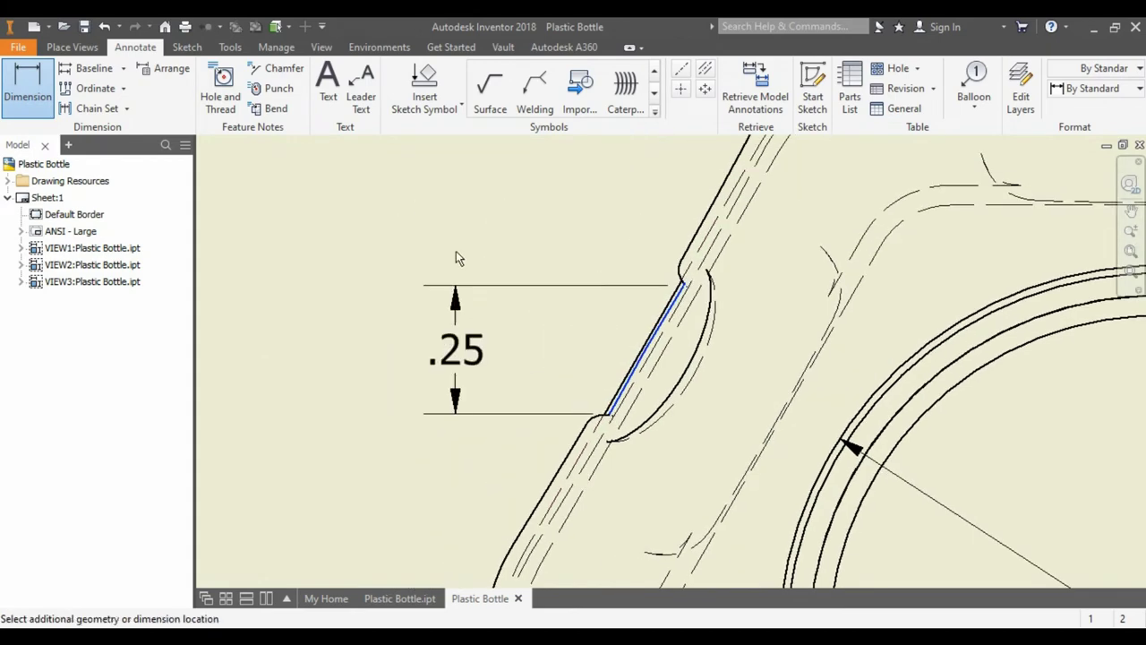
pyautogui.scroll(-2, 557, 274)
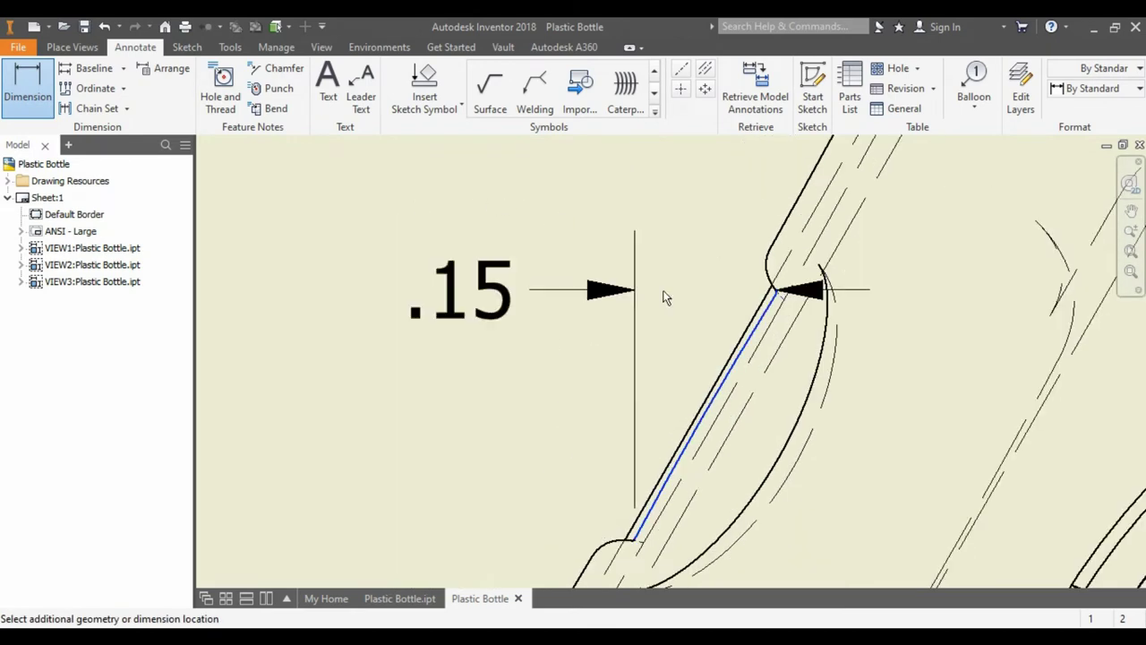
pyautogui.click(695, 300)
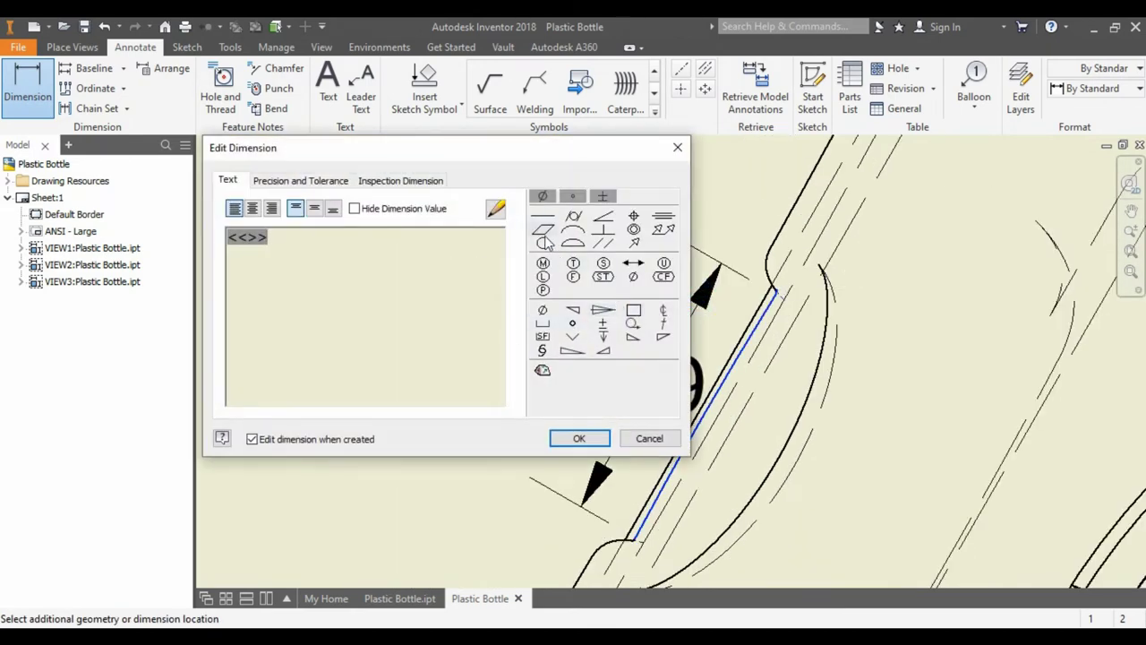
pyautogui.click(302, 234)
pyautogui.click(580, 438)
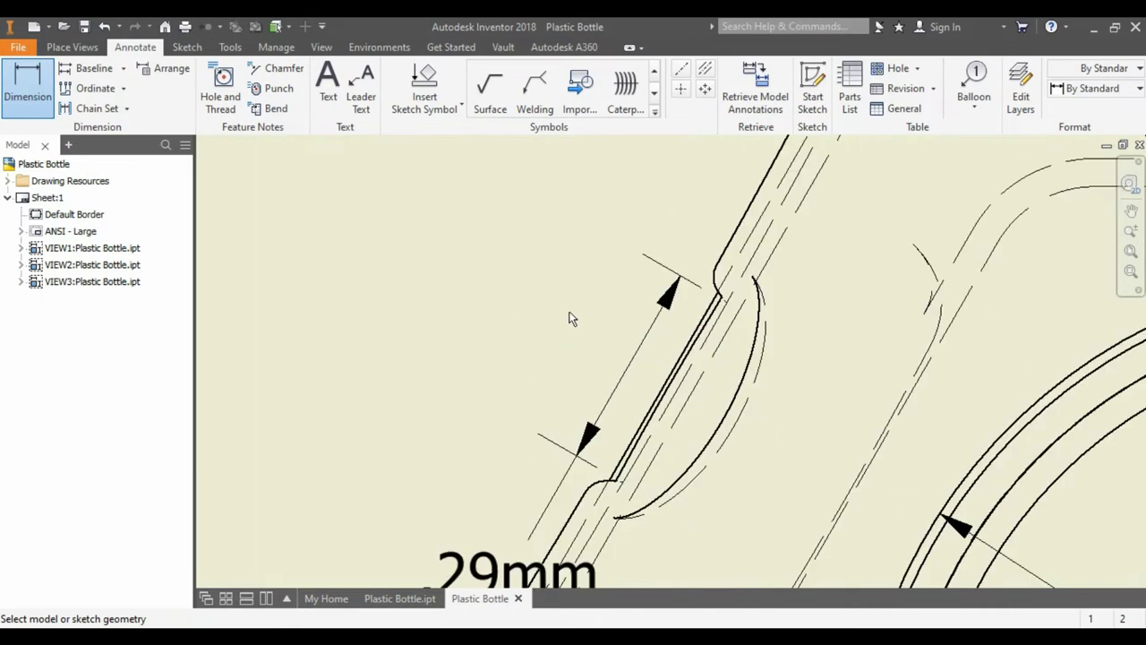
# - Review the .29mm dimension's text and precision, leaving it unchanged, and exit dimensioning
pyautogui.scroll(-2, 568, 317)
pyautogui.scroll(2, 572, 338)
pyautogui.scroll(3, 576, 336)
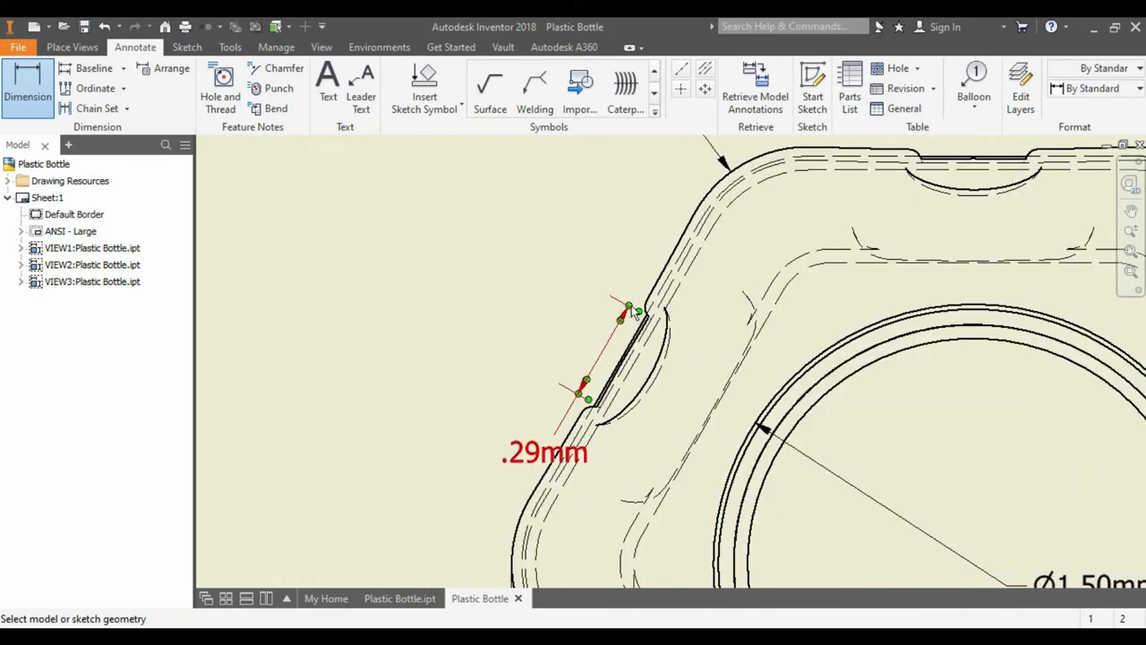
pyautogui.doubleClick(631, 305)
pyautogui.click(330, 181)
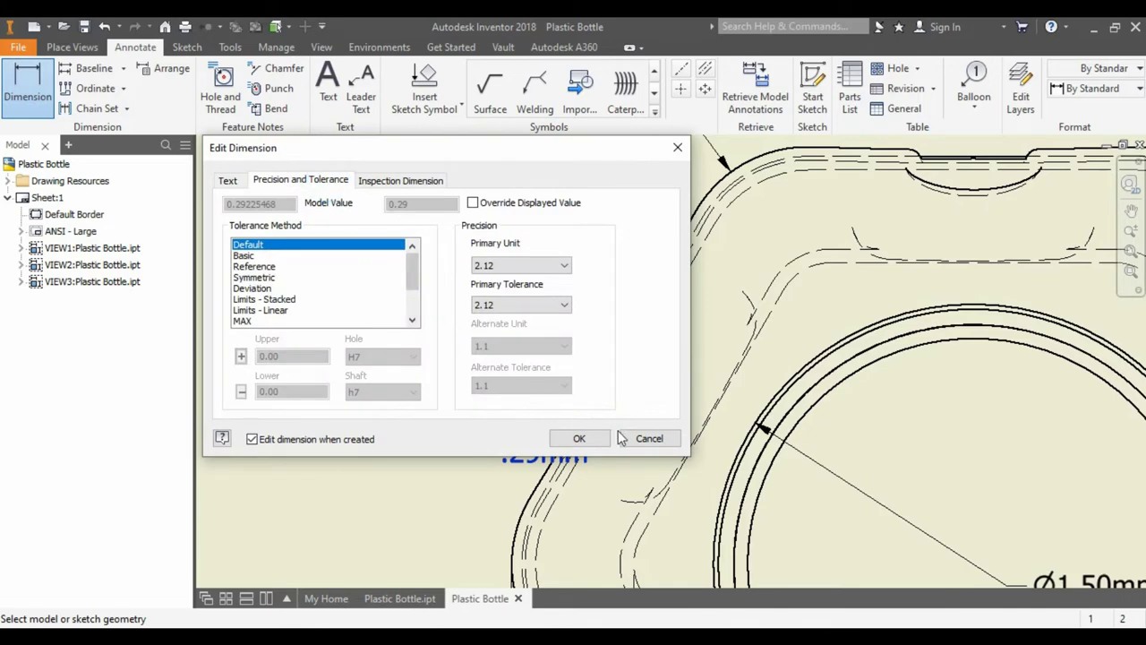
pyautogui.click(622, 438)
pyautogui.doubleClick(576, 389)
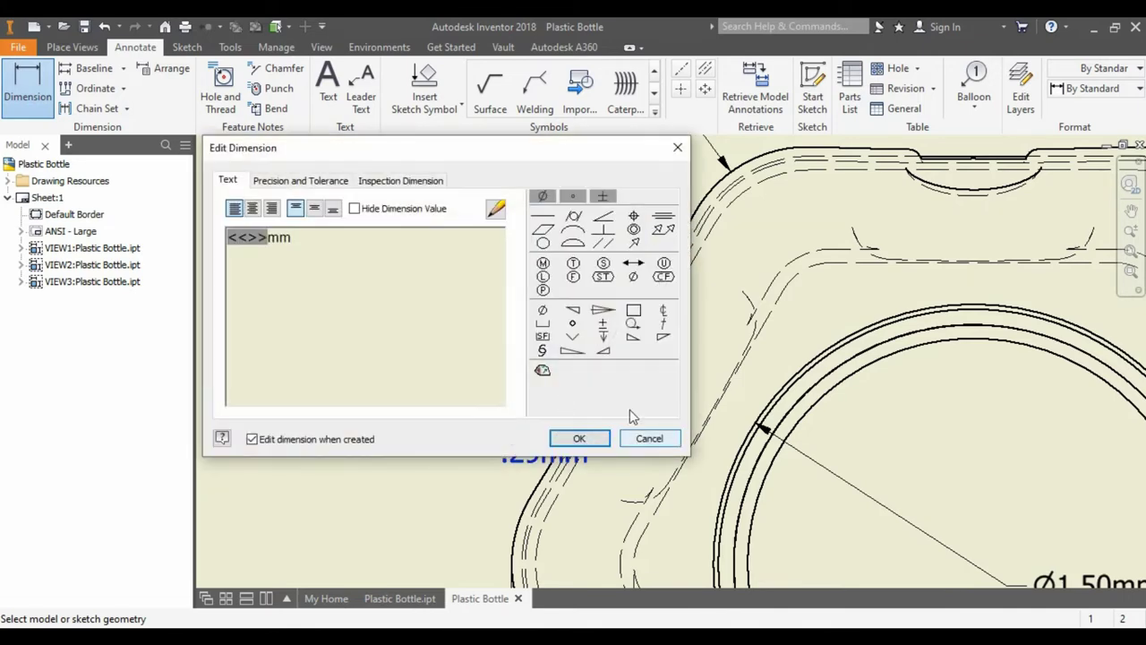
pyautogui.write('__')
pyautogui.click(639, 439)
pyautogui.press('Escape')
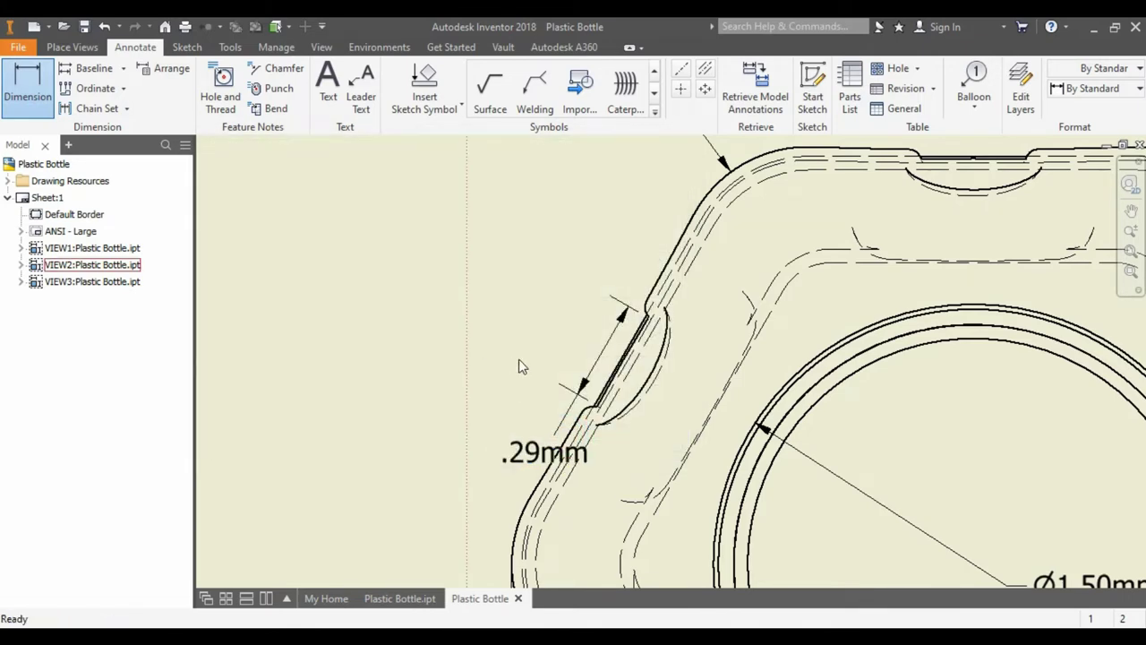
# - Retry dimensioning the notch edge, cancelling the .07 preview and clearing the edge selection
pyautogui.press('d')
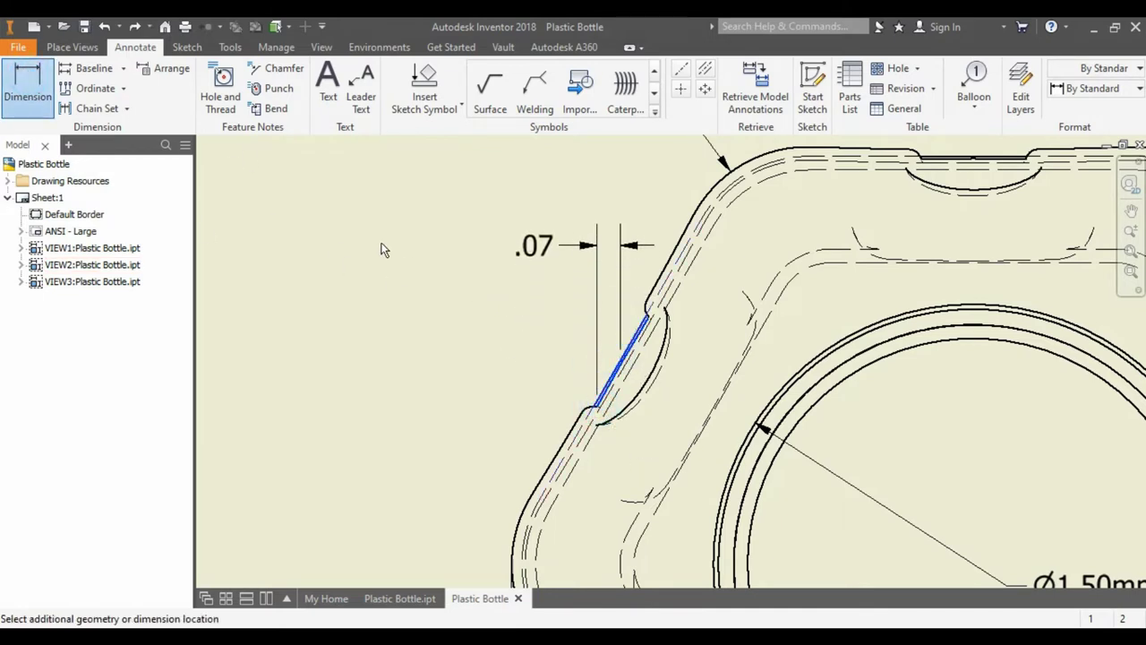
pyautogui.press('Escape')
pyautogui.moveTo(624, 356); pyautogui.dragTo(526, 328)
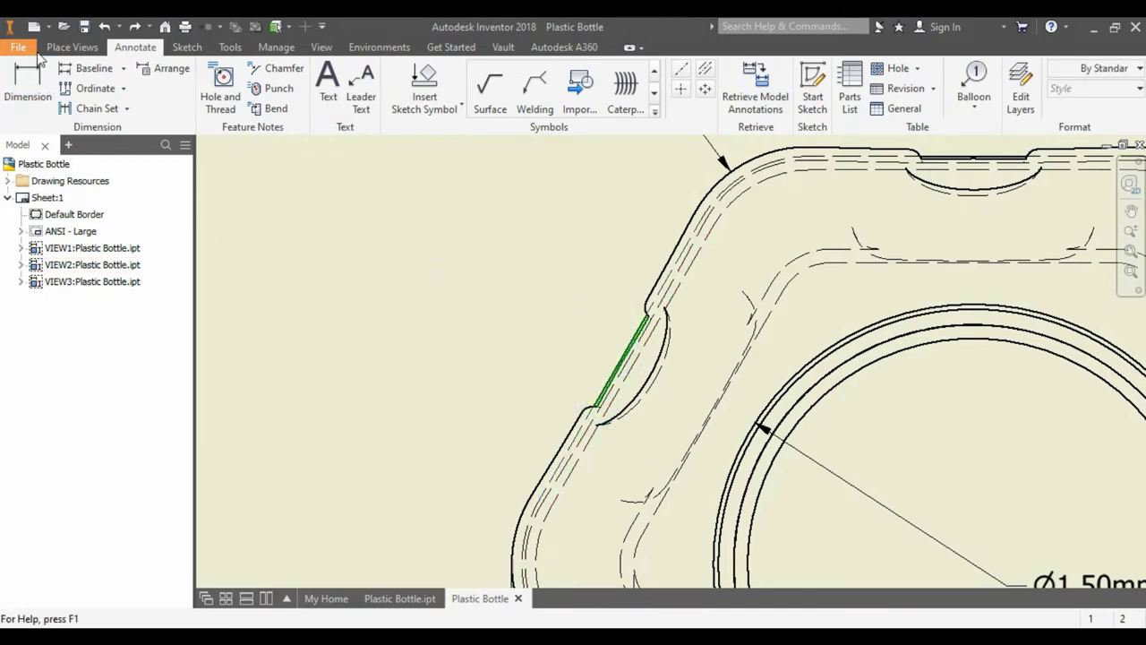
pyautogui.press('d')
pyautogui.click(623, 364)
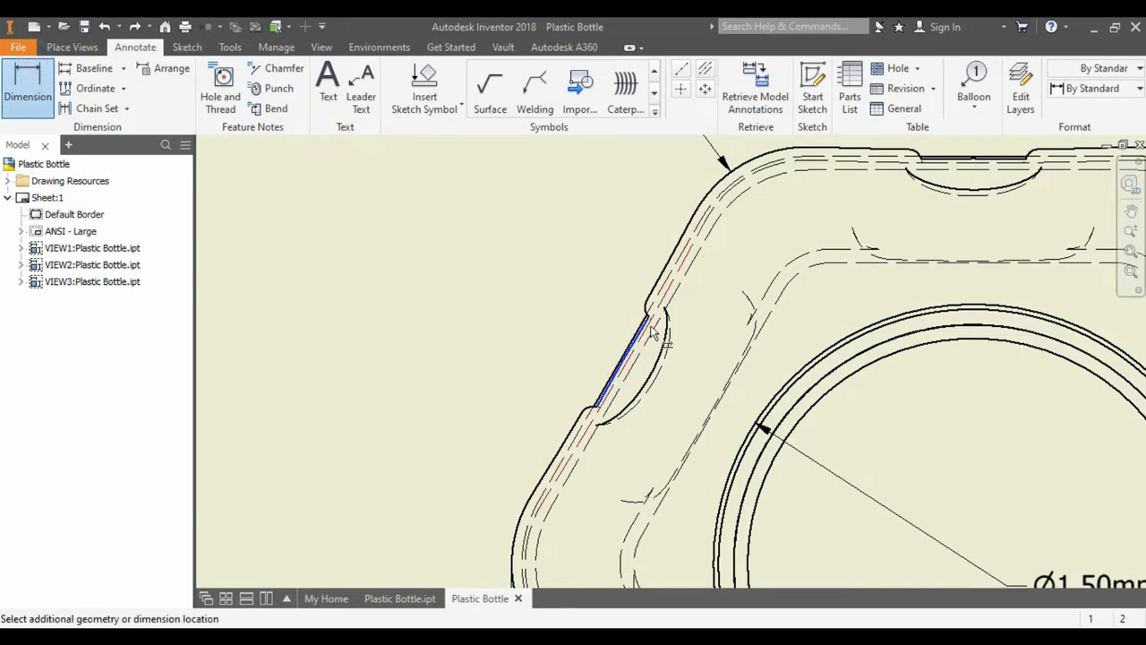
pyautogui.press('Escape')
# - Cancel the unwanted R4.66 dimension on the notch edge and pick the edge again
pyautogui.scroll(-5, 627, 363)
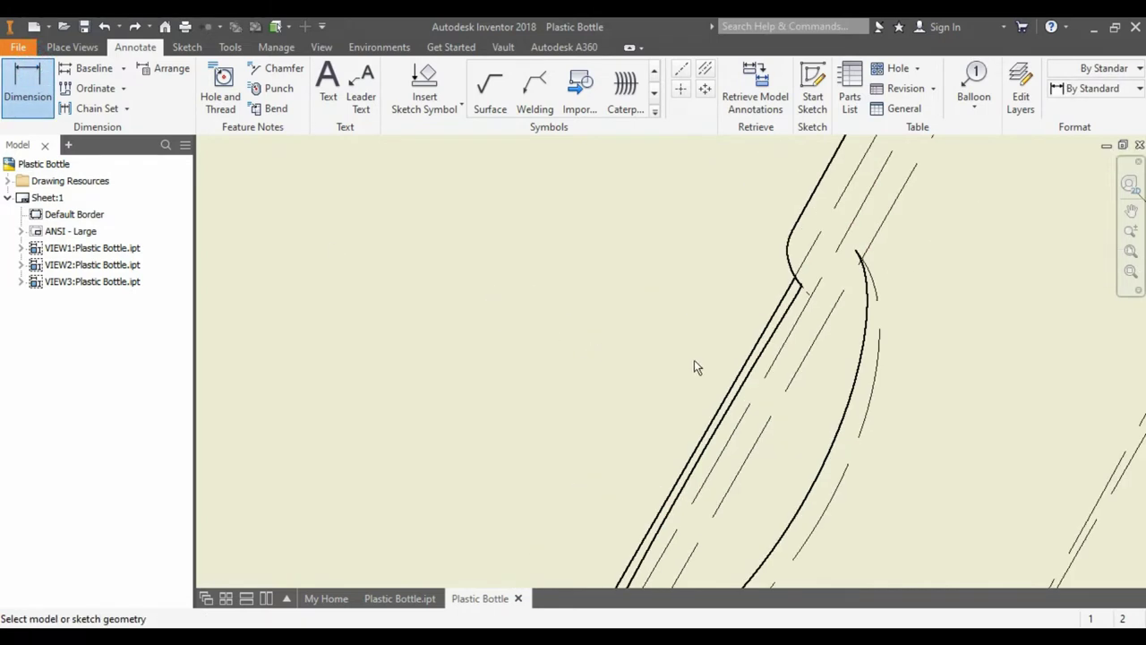
pyautogui.click(767, 346)
pyautogui.scroll(-3, 525, 286)
pyautogui.scroll(3, 409, 257)
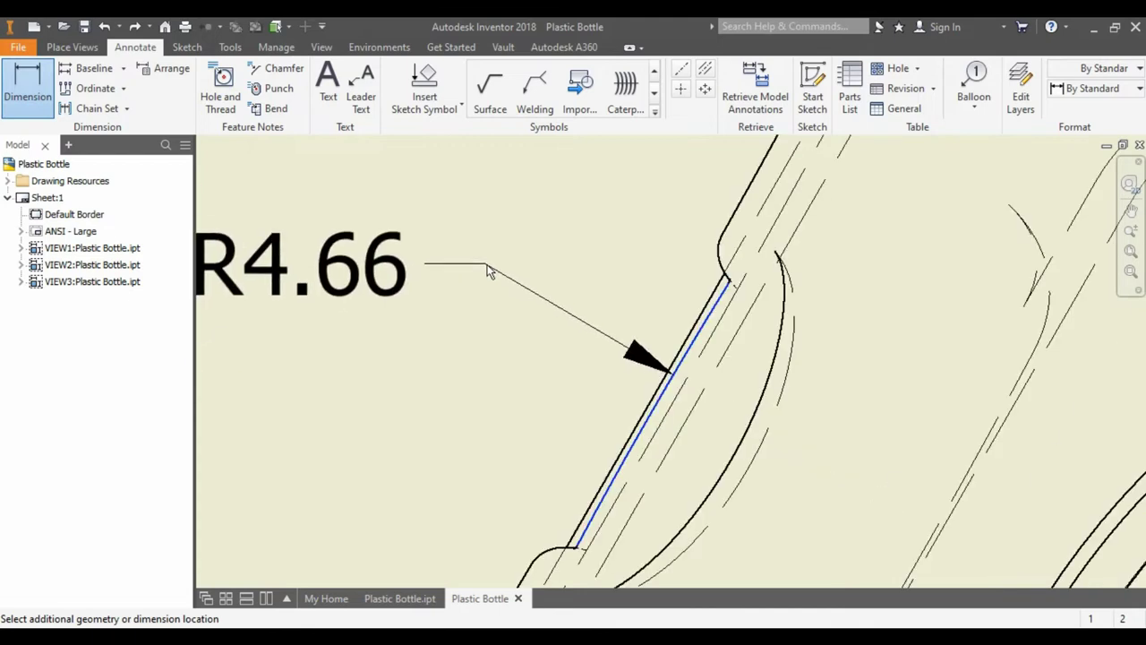
pyautogui.scroll(-1, 495, 289)
pyautogui.scroll(3, 495, 289)
pyautogui.click(504, 308)
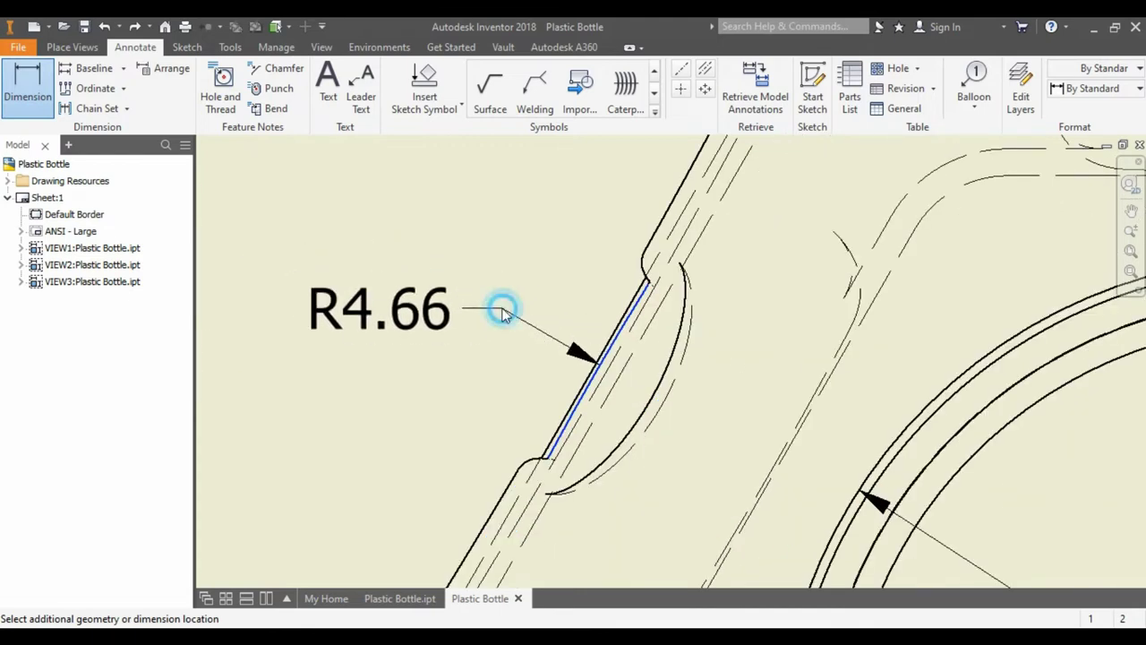
pyautogui.click(658, 438)
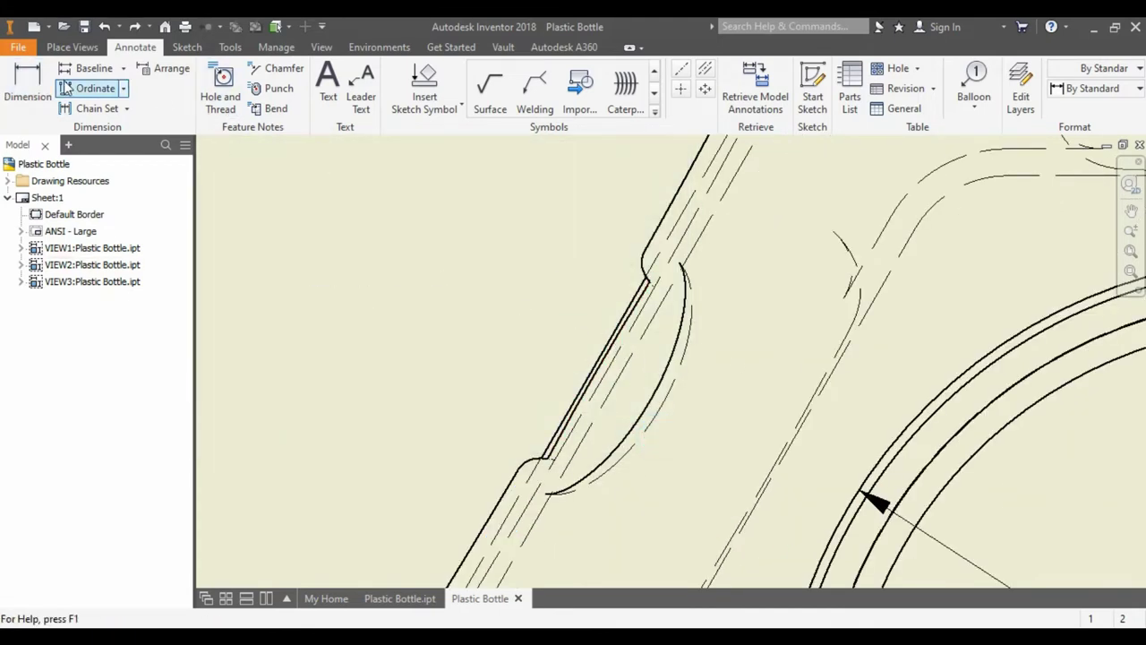
pyautogui.click(650, 285)
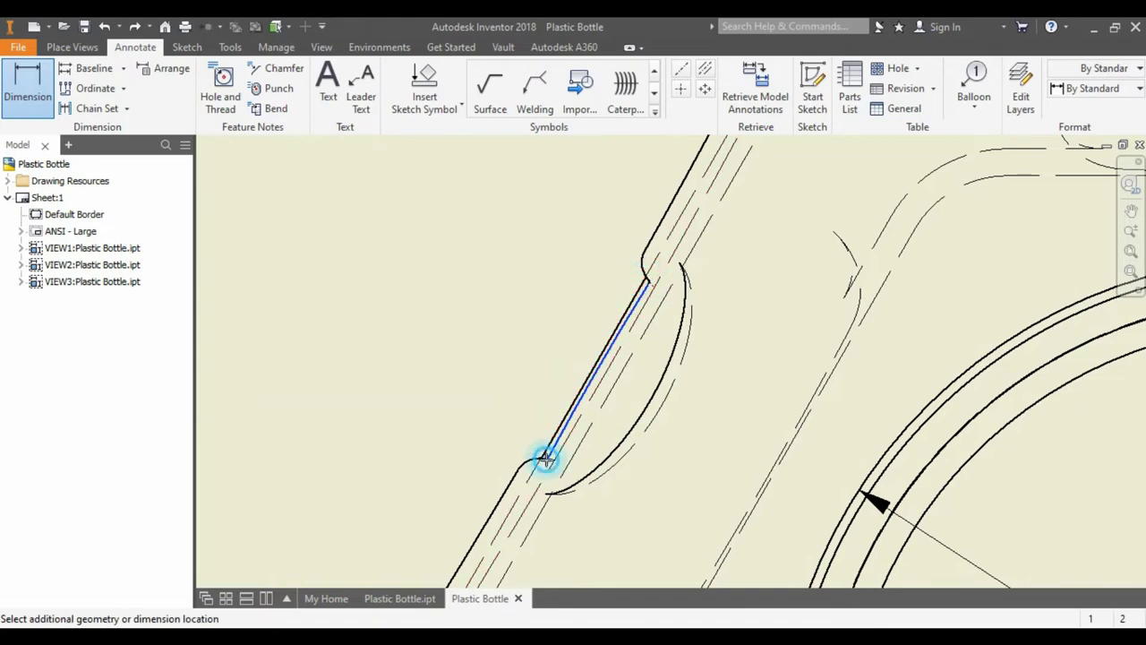
pyautogui.scroll(3, 558, 327)
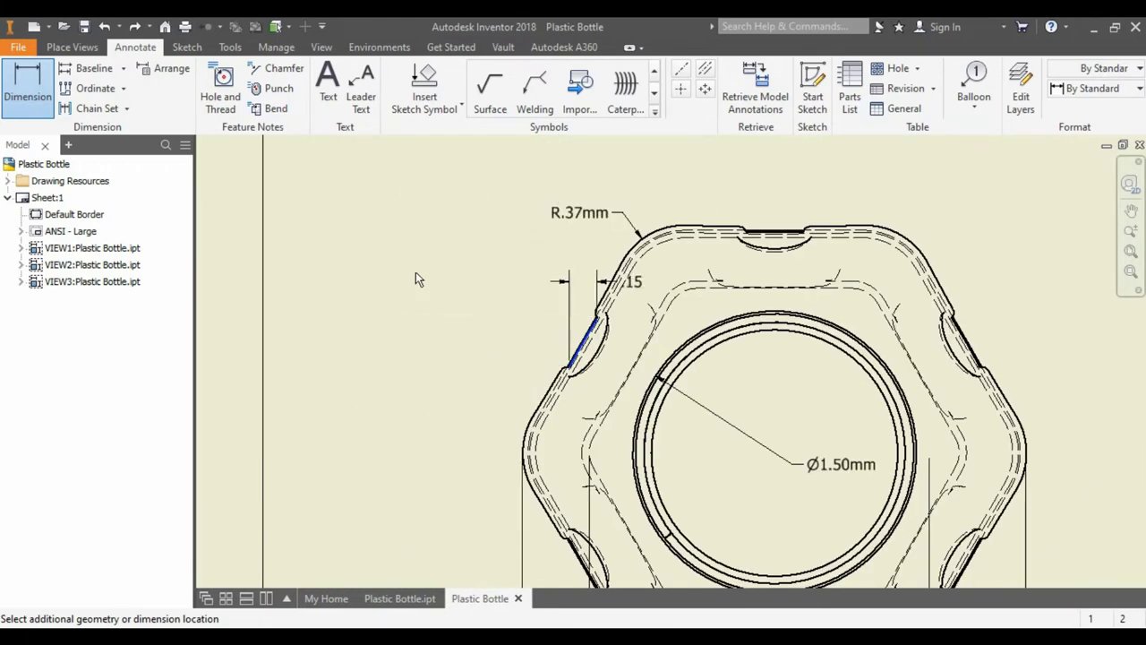
pyautogui.scroll(5, 676, 428)
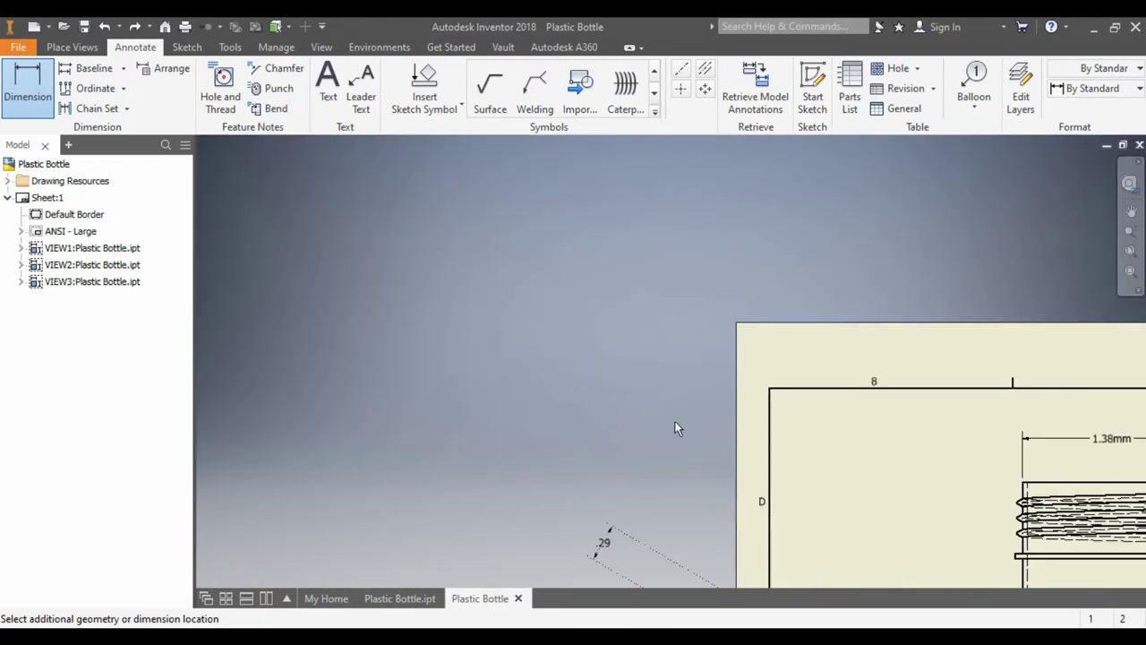
# - Pan and zoom around the sheet to bring the bottle's top view back into view
pyautogui.moveTo(677, 428); pyautogui.dragTo(577, 275, button='middle')
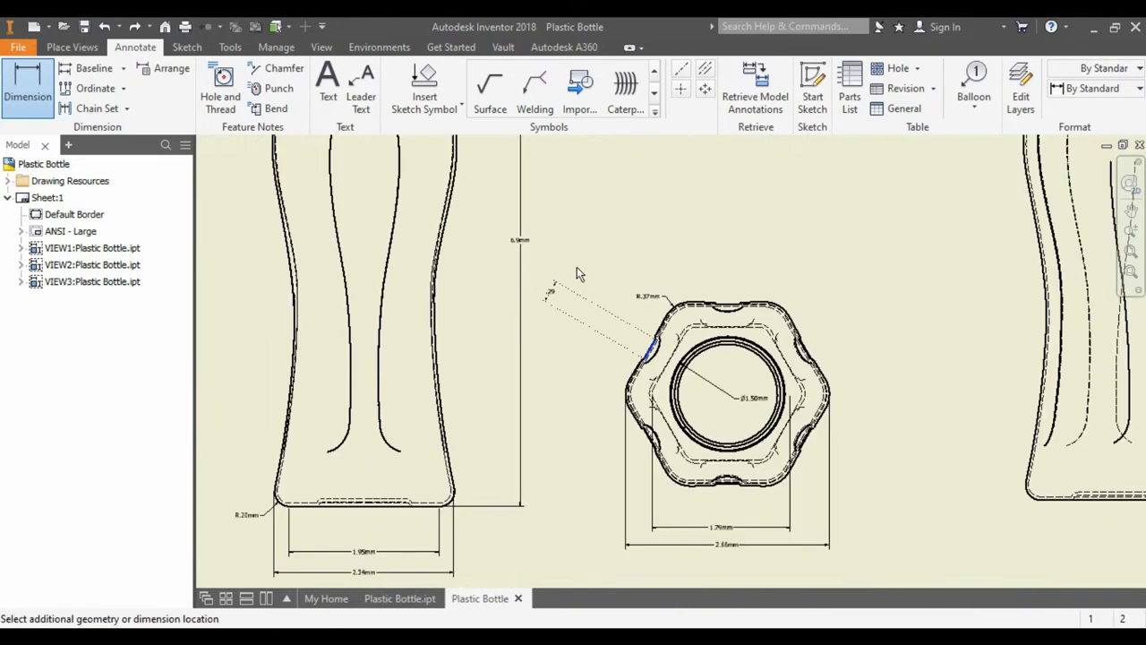
pyautogui.scroll(-3, 611, 327)
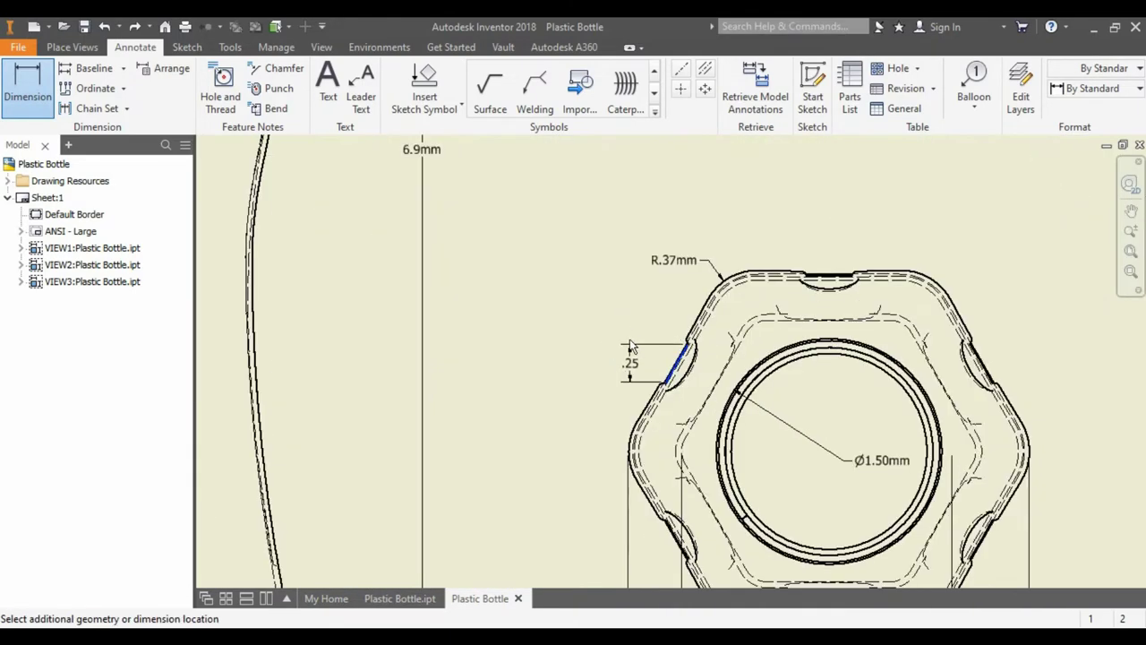
pyautogui.press('Home')
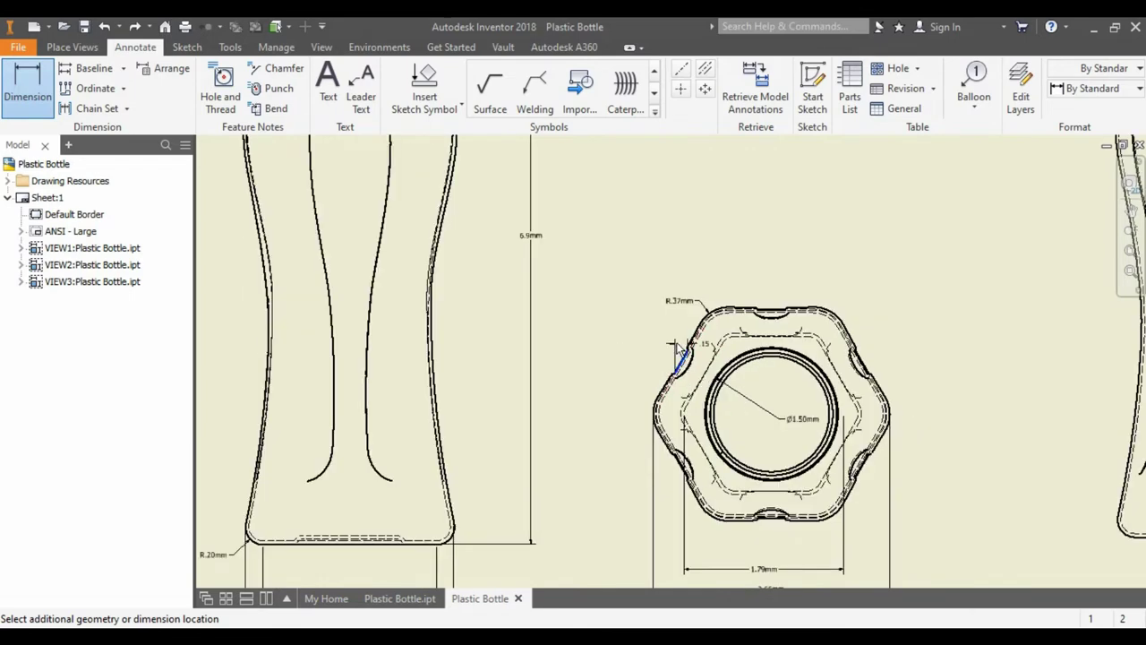
pyautogui.scroll(2, 681, 366)
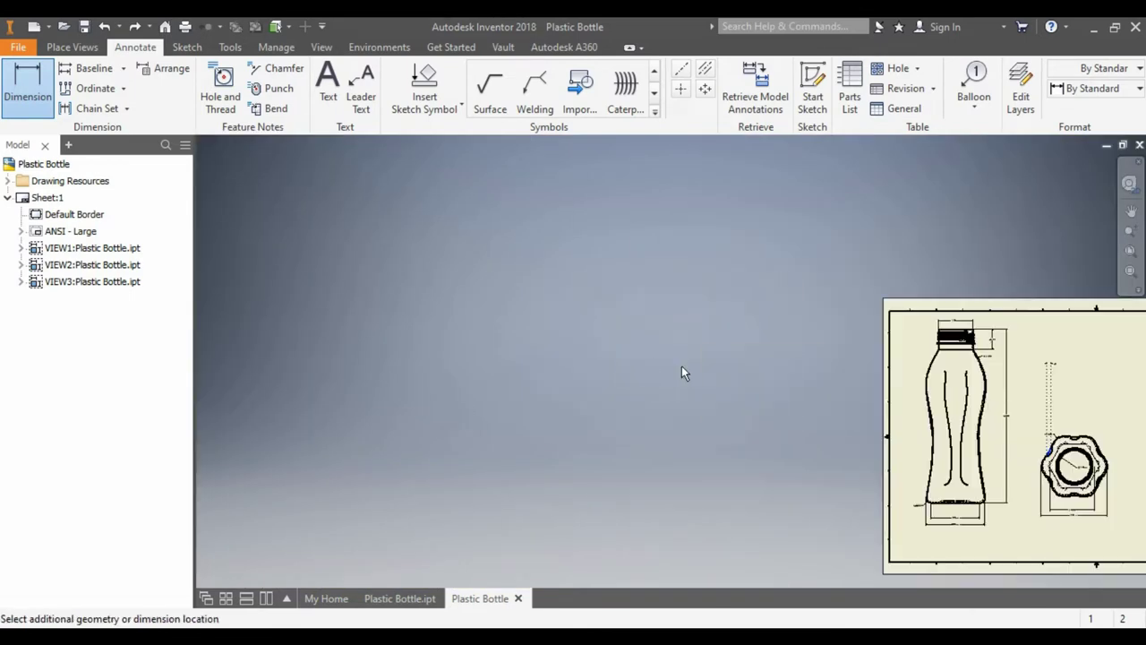
pyautogui.moveTo(666, 383); pyautogui.dragTo(563, 401)
pyautogui.press('Home')
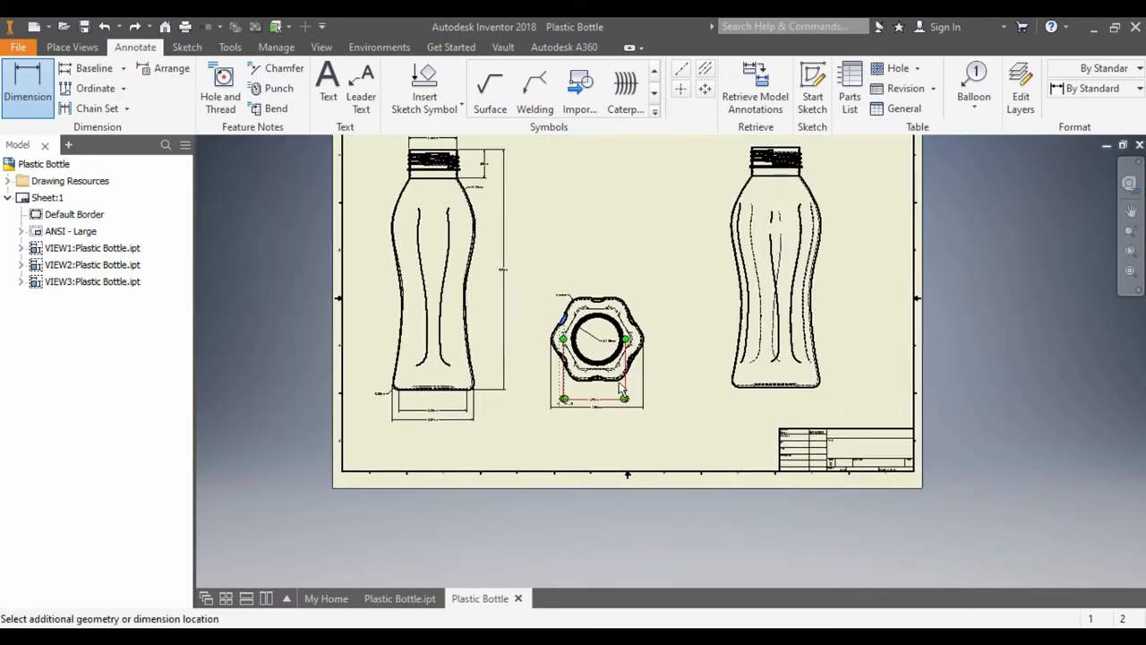
pyautogui.scroll(-2, 521, 301)
pyautogui.scroll(5, 521, 301)
pyautogui.scroll(-5, 521, 301)
pyautogui.scroll(5, 506, 287)
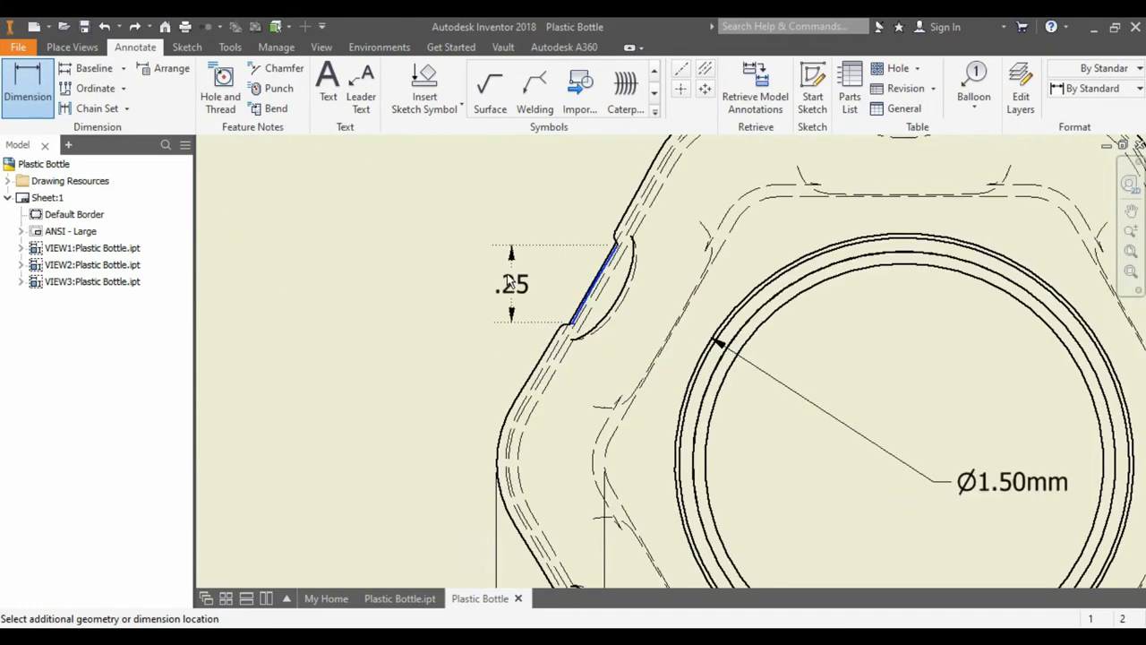
pyautogui.scroll(3, 501, 269)
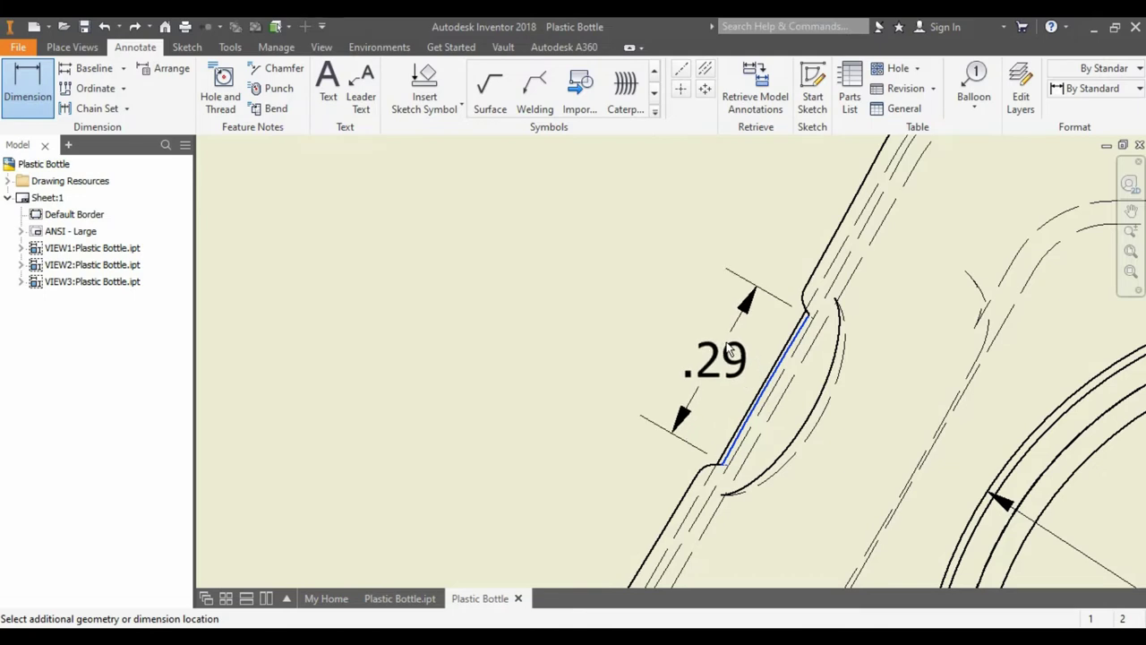
pyautogui.scroll(3, 731, 345)
pyautogui.moveTo(669, 271); pyautogui.dragTo(794, 401, button='middle')
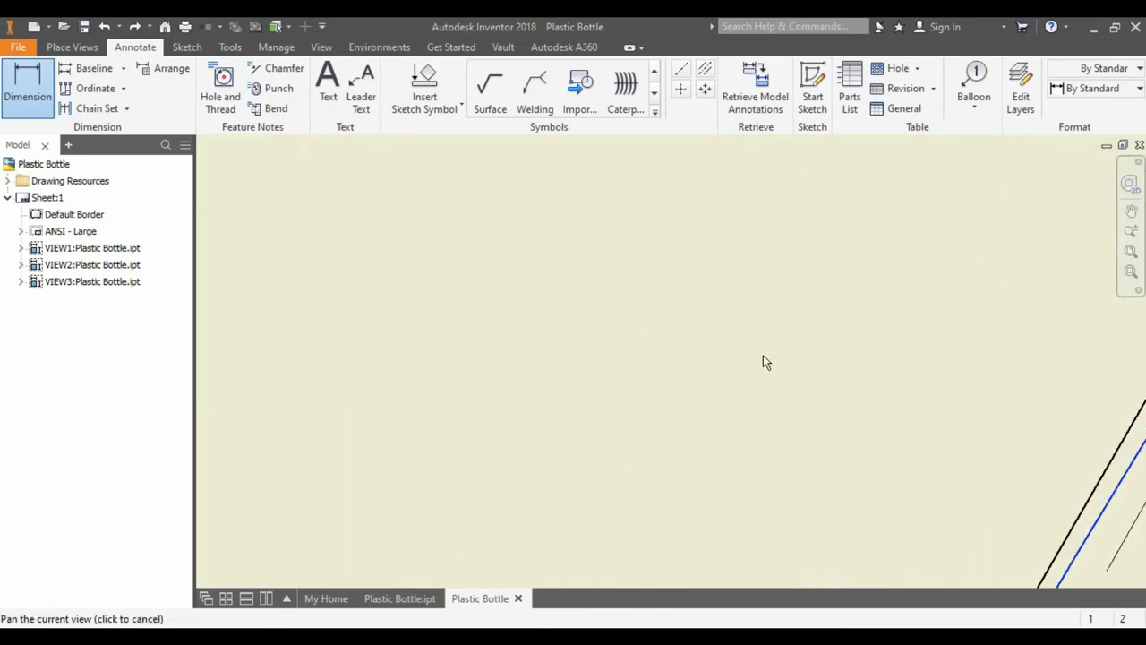
pyautogui.scroll(3, 600, 302)
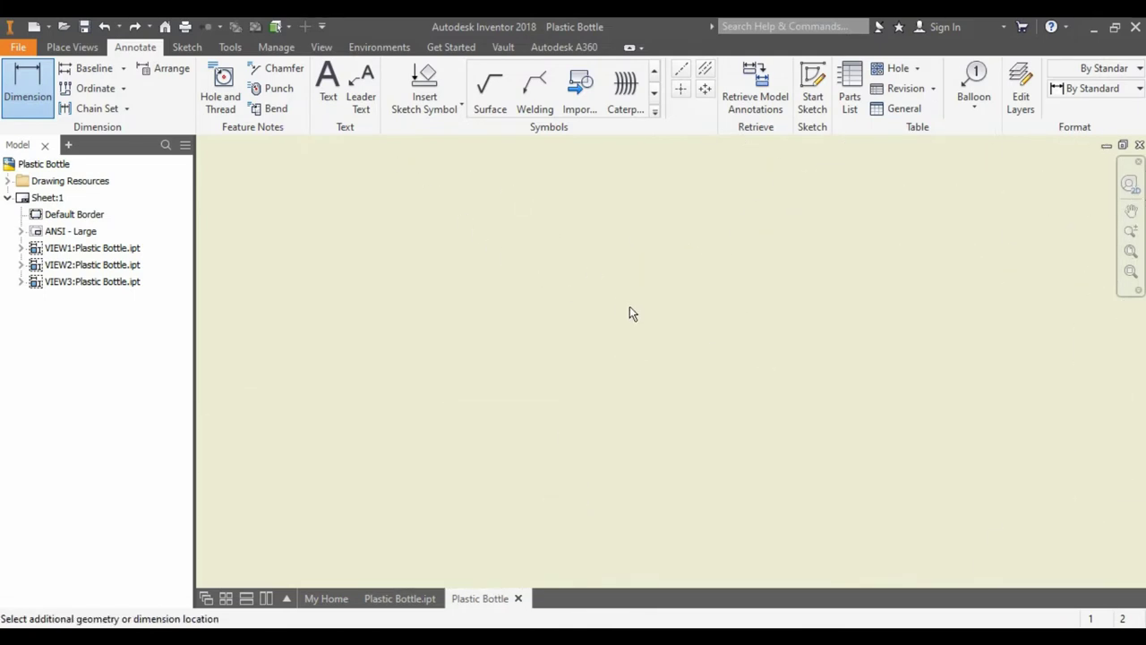
pyautogui.moveTo(714, 335); pyautogui.dragTo(693, 396, button='middle')
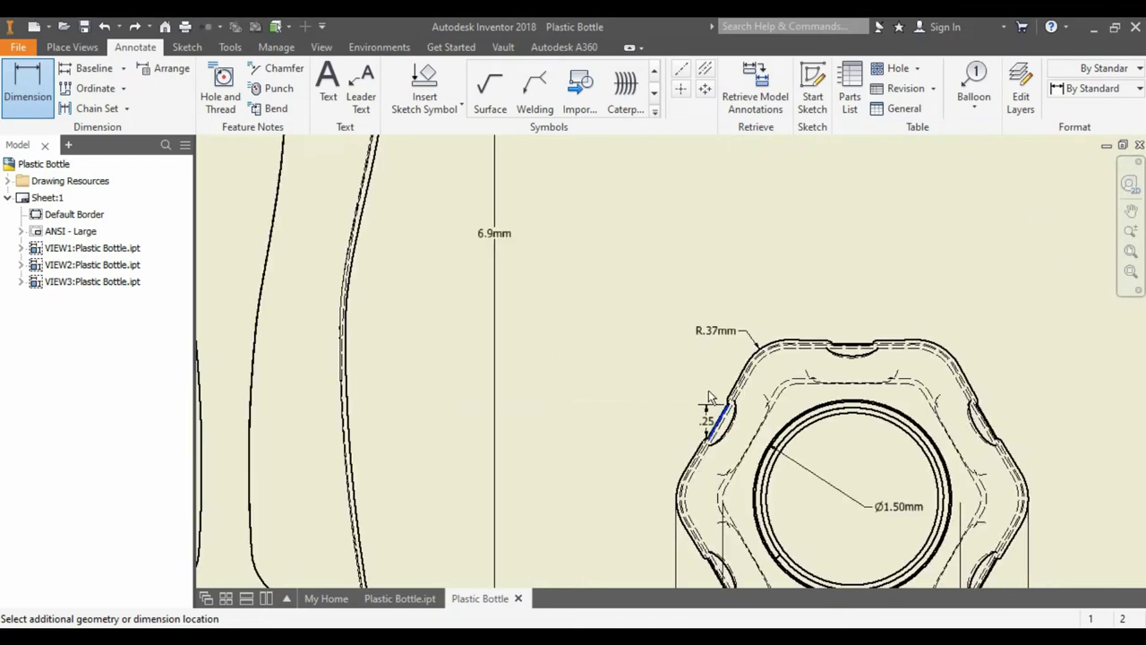
# - Cancel the pending slanted-edge dimension through the right-click Cancel (ESC) option
pyautogui.rightClick(732, 436)
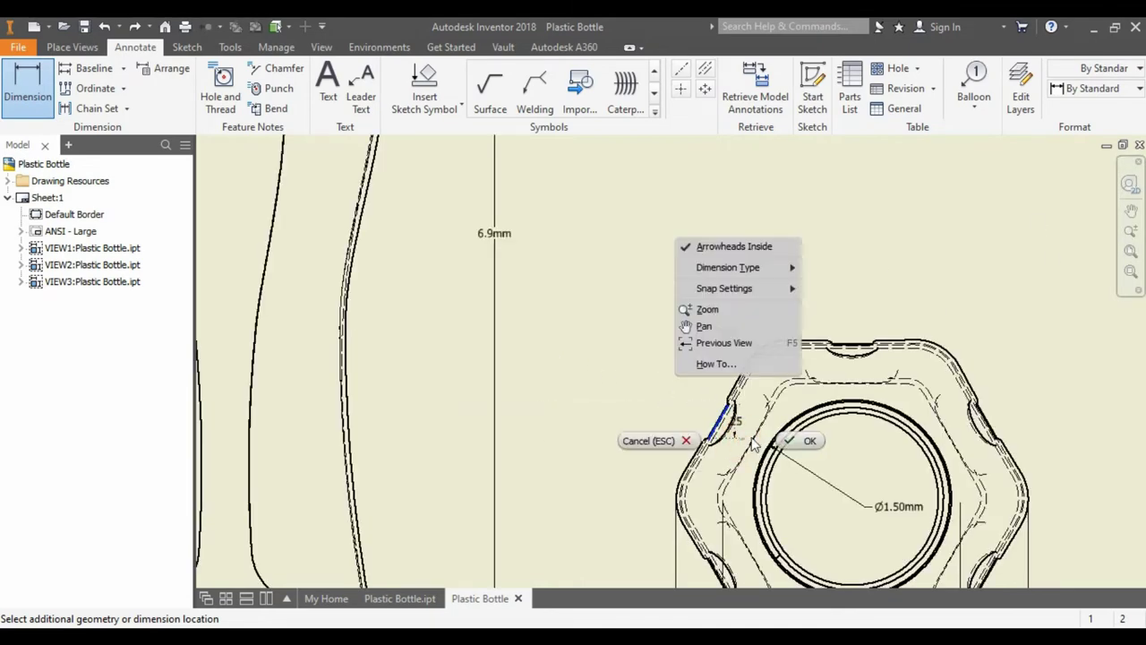
pyautogui.click(653, 440)
pyautogui.scroll(-2, 652, 440)
pyautogui.scroll(2, 698, 428)
# - Dimension the notch's bottom edge as .29mm below the top view's base
pyautogui.scroll(2, 698, 427)
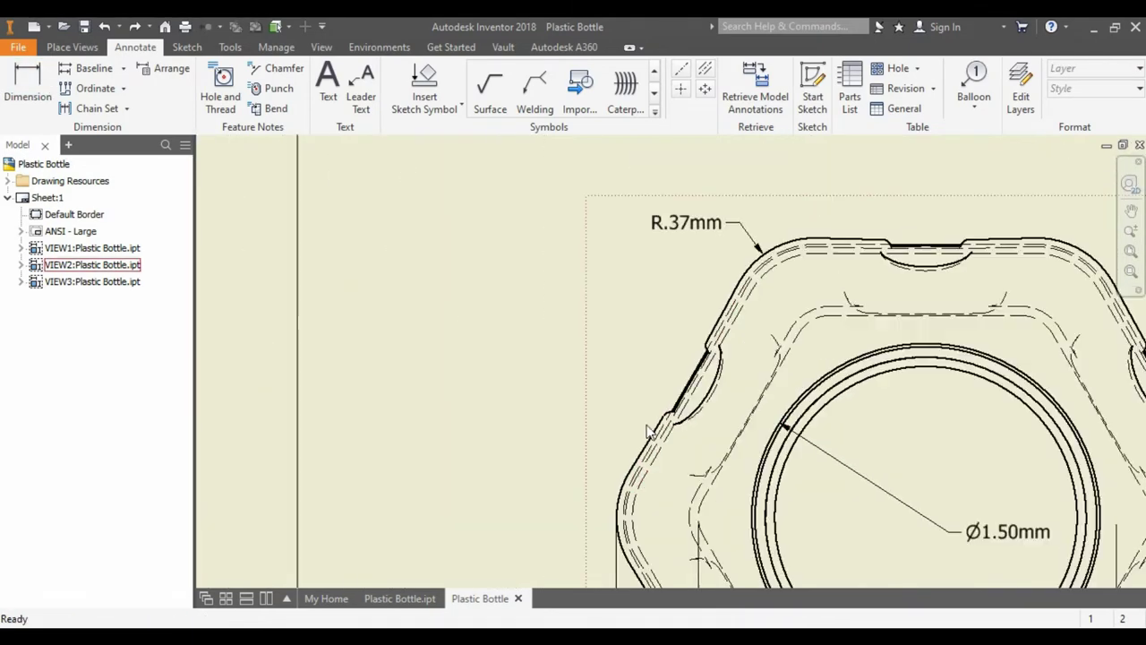
pyautogui.scroll(-2, 635, 402)
pyautogui.scroll(-2, 635, 402)
pyautogui.scroll(3, 609, 377)
pyautogui.moveTo(609, 376); pyautogui.dragTo(564, 358, button='middle')
pyautogui.scroll(3, 591, 385)
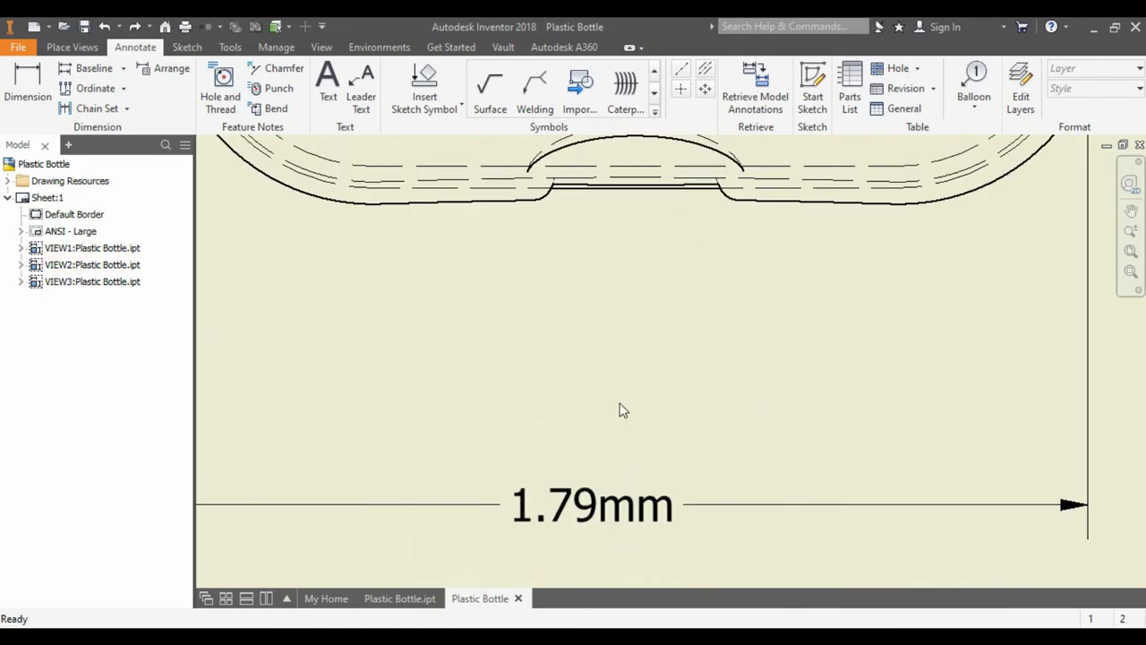
pyautogui.scroll(-1, 478, 257)
pyautogui.click(27, 85)
pyautogui.click(591, 304)
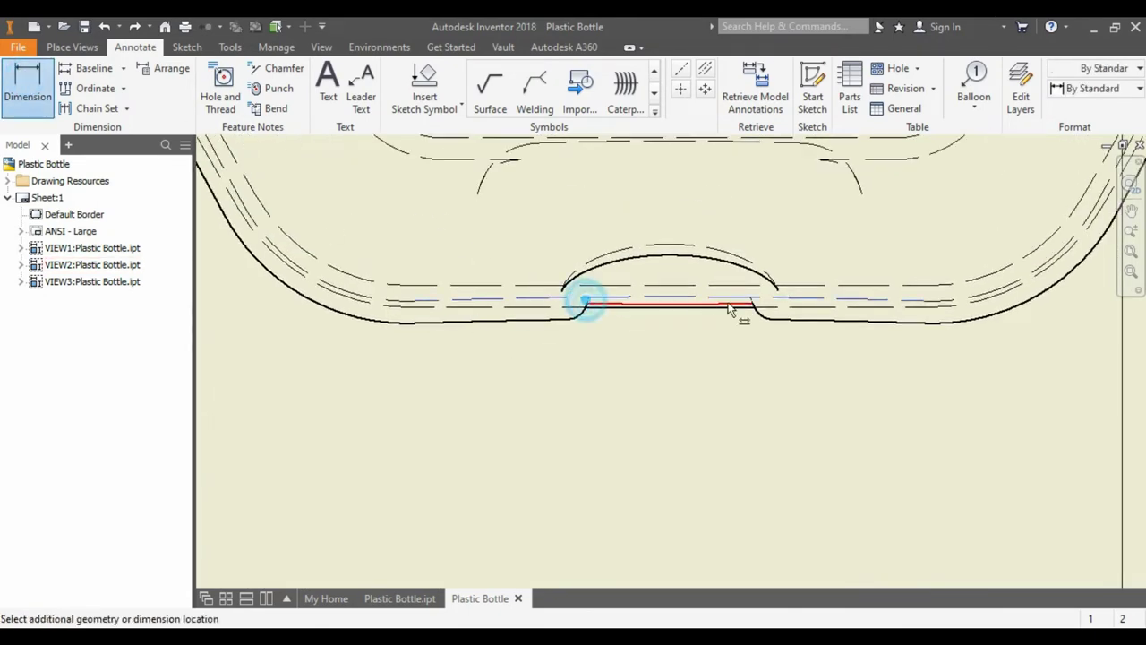
pyautogui.click(724, 456)
pyautogui.write('mm')
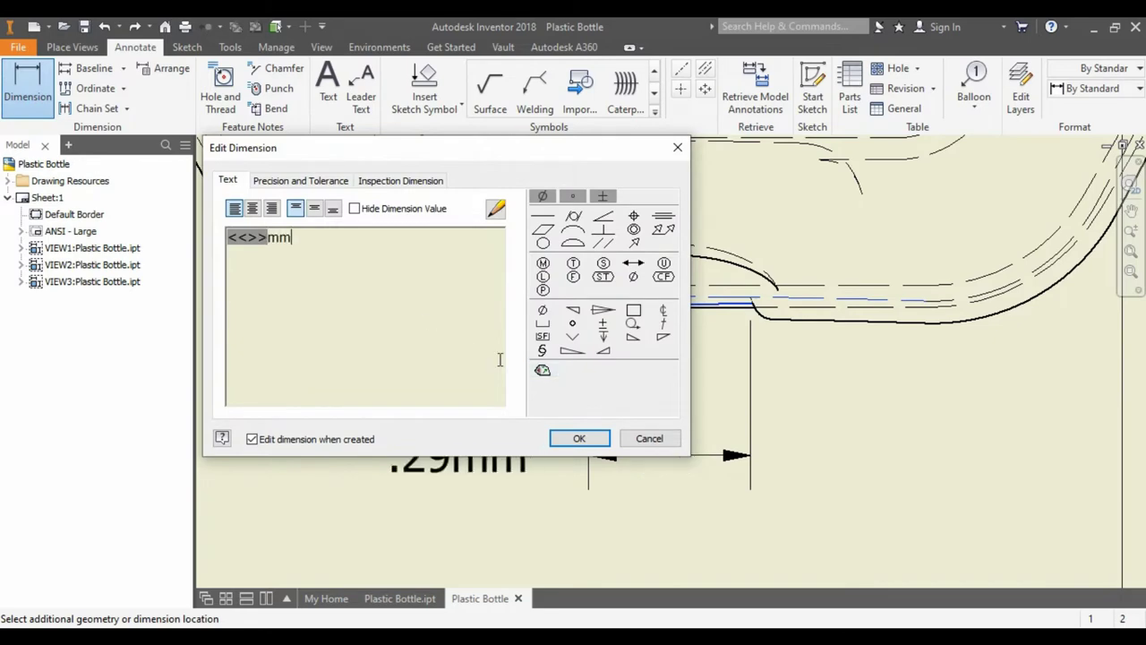
pyautogui.click(576, 436)
# - Add an R.38mm radius to the lower-left corner arc
pyautogui.click(310, 301)
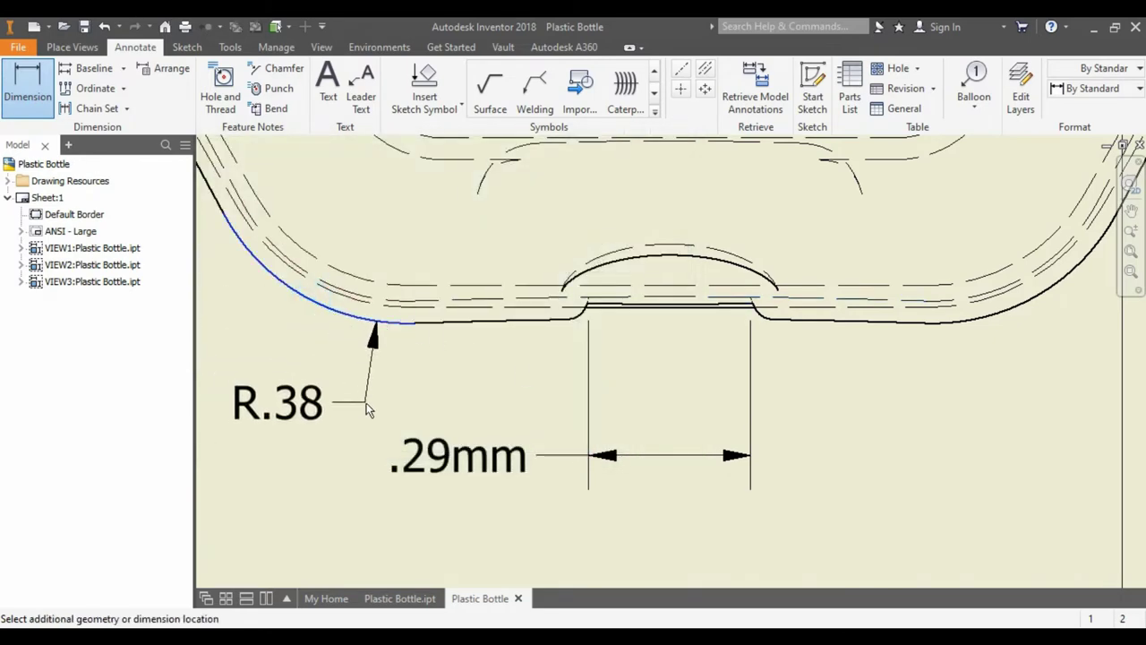
pyautogui.scroll(-3, 385, 395)
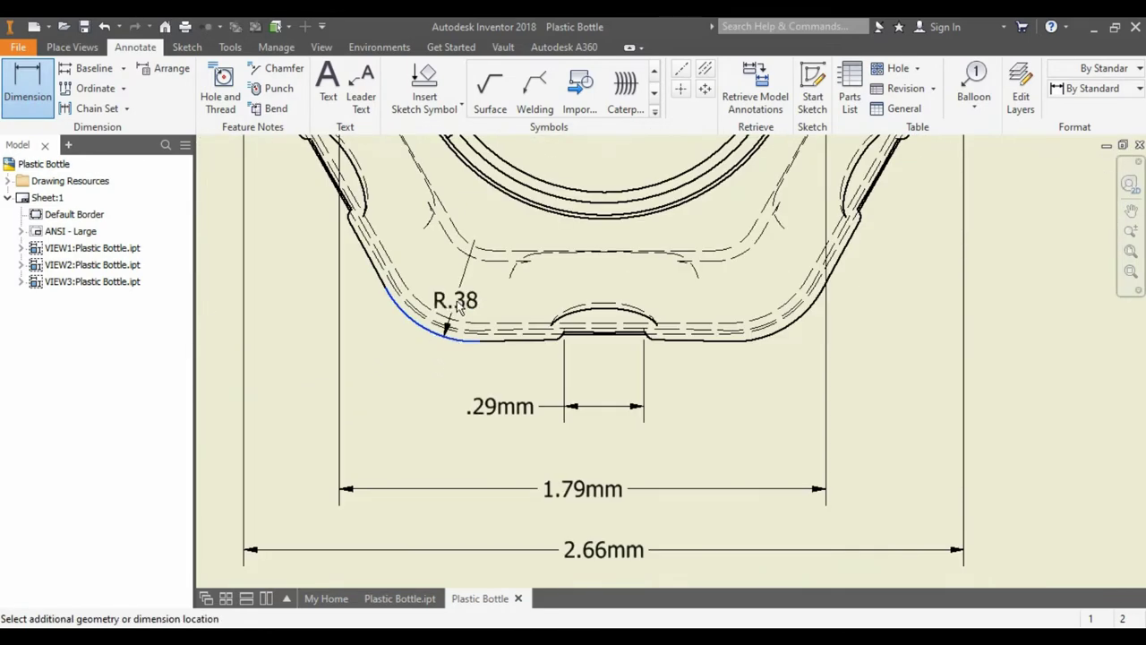
pyautogui.click(447, 294)
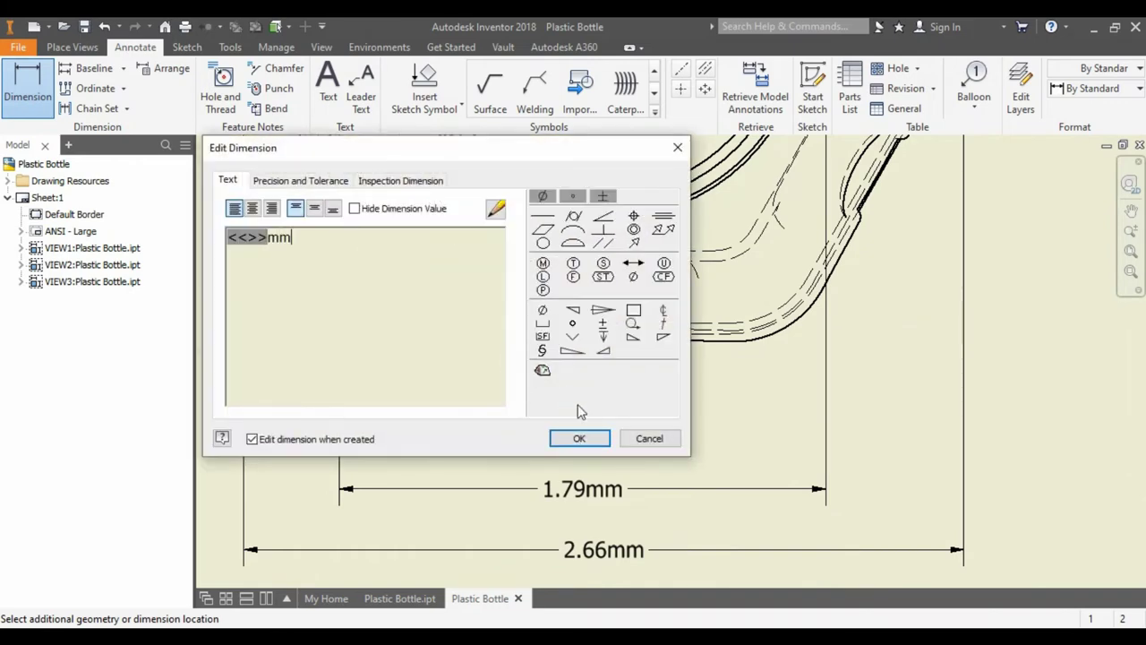
pyautogui.click(580, 438)
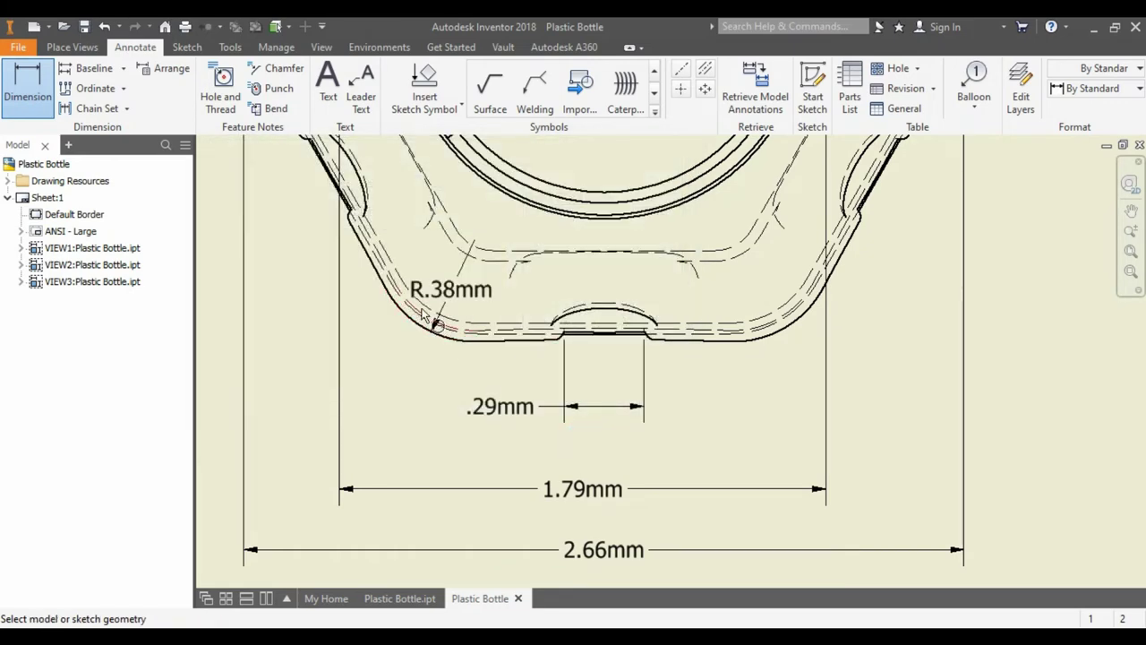
# - Drop an angle attempt and dimension the bottom flat's width as .93mm
pyautogui.click(372, 260)
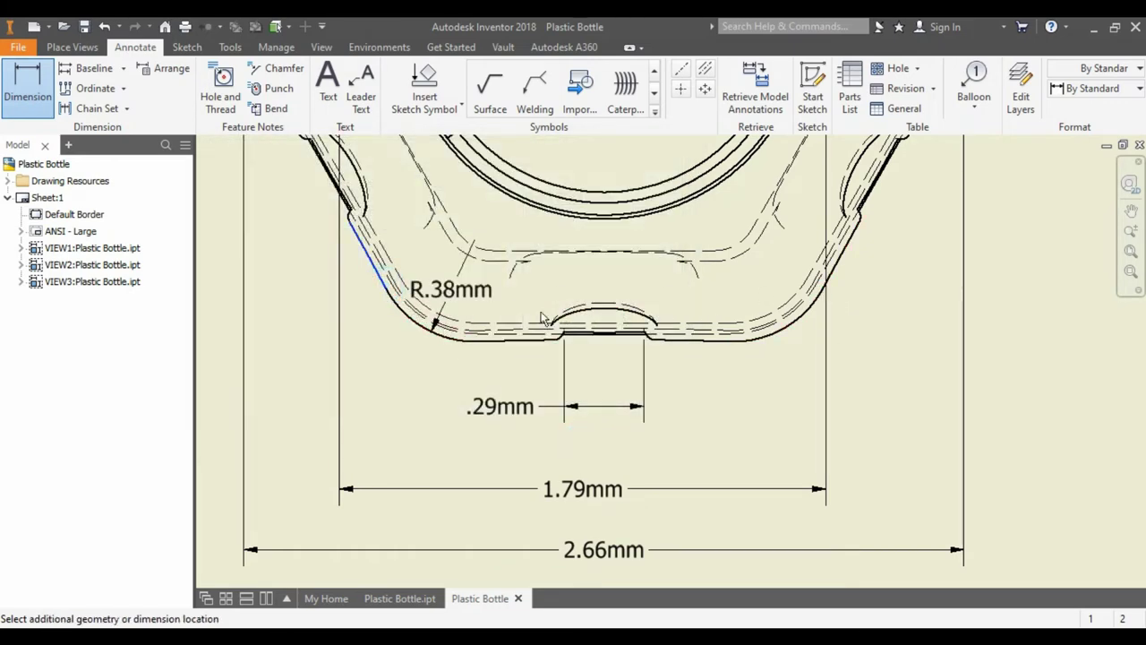
pyautogui.click(730, 341)
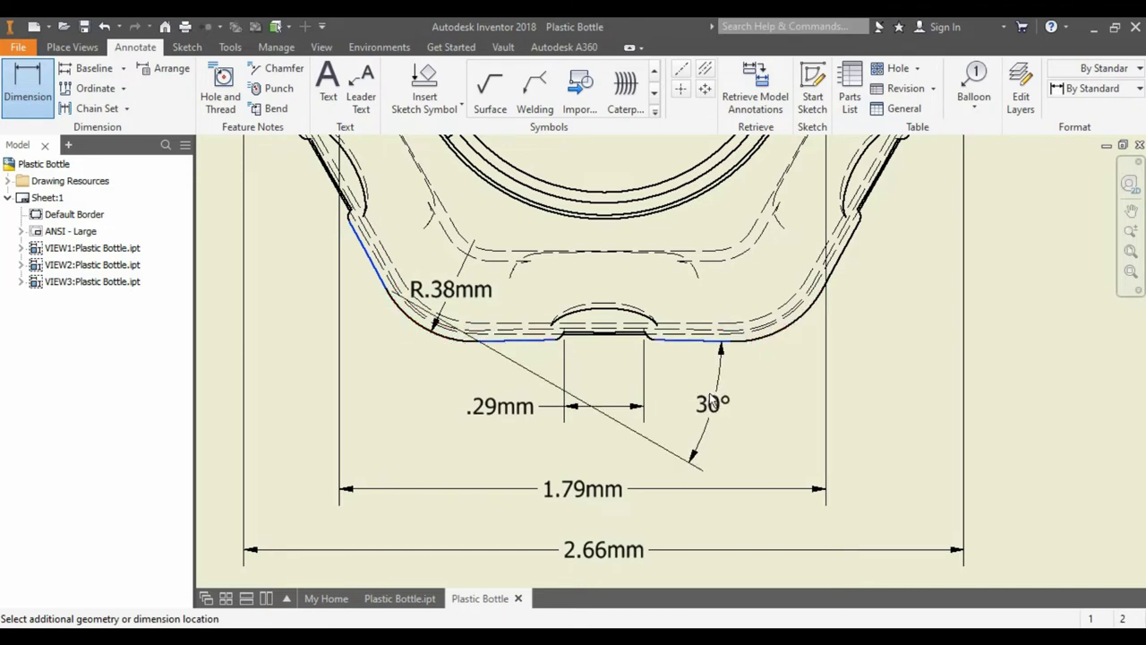
pyautogui.press('Escape')
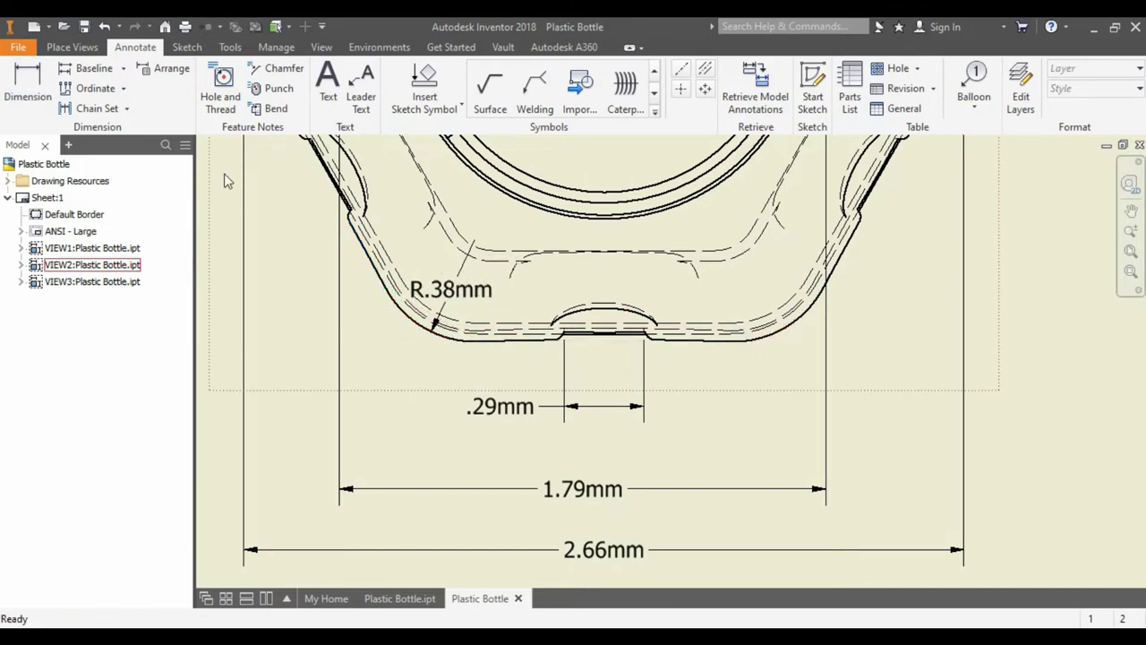
pyautogui.press('d')
pyautogui.click(479, 341)
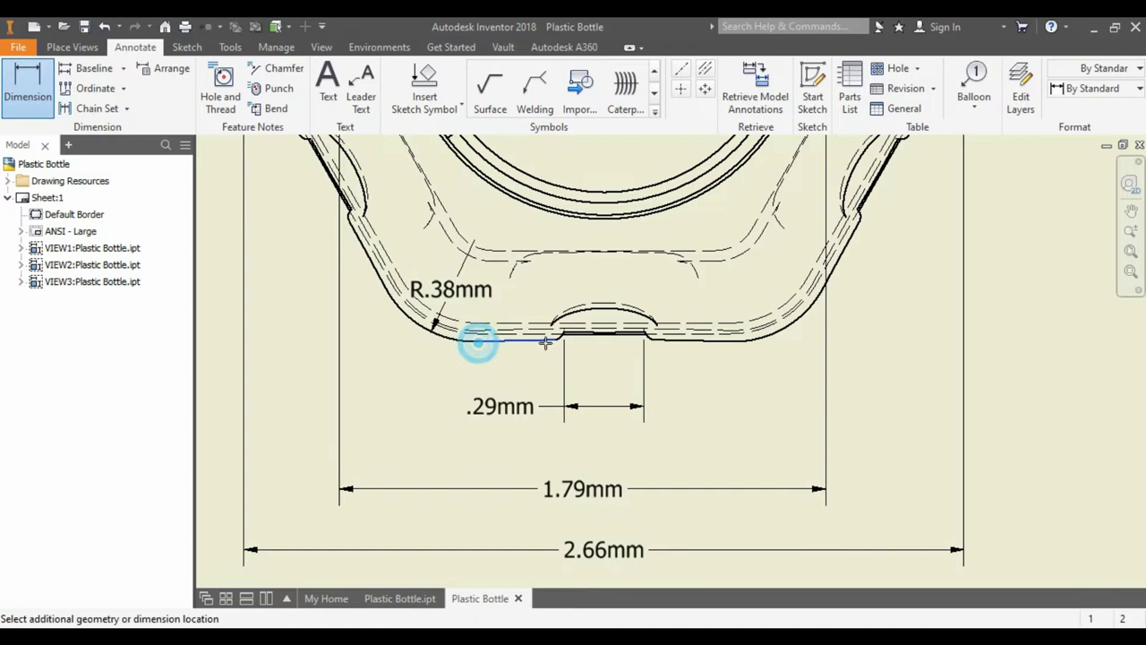
pyautogui.click(727, 340)
pyautogui.click(705, 442)
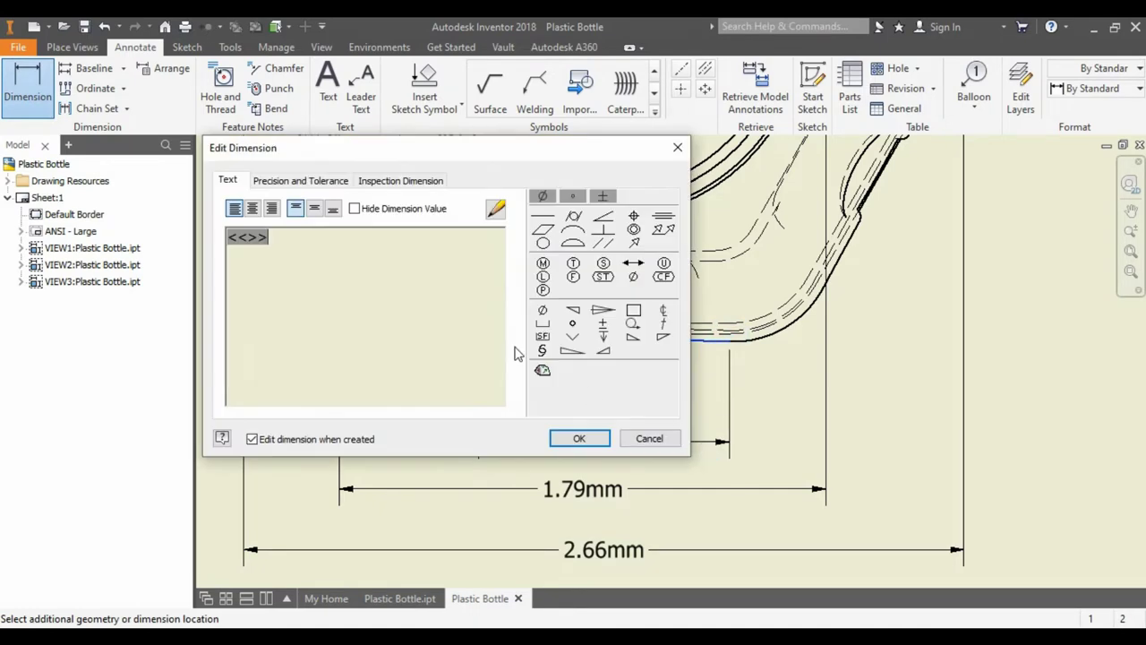
pyautogui.click(582, 438)
pyautogui.click(632, 409)
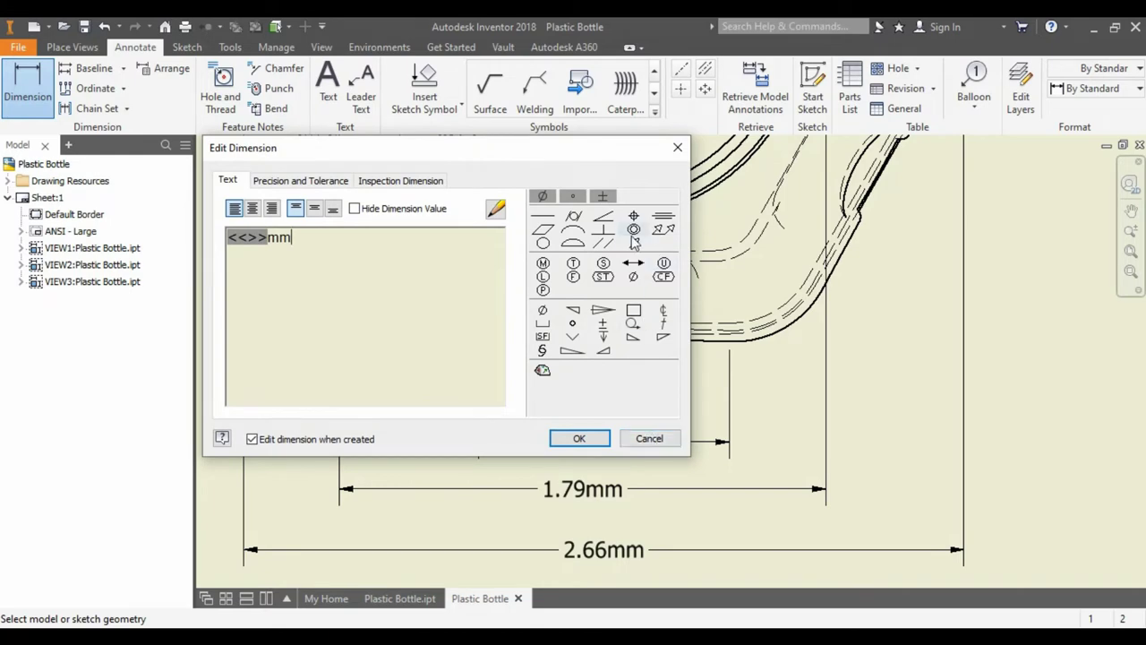
pyautogui.click(675, 439)
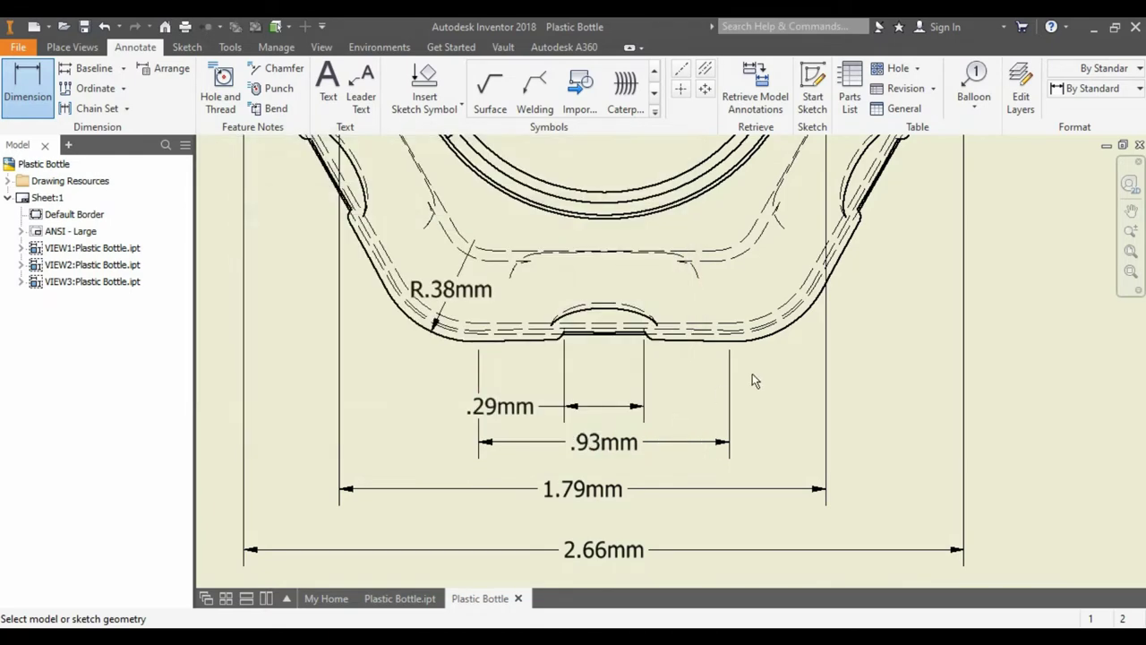
pyautogui.scroll(-3, 764, 382)
pyautogui.scroll(2, 688, 360)
# - Start a radius dimension on the cap view's top-left arc, then abandon it
pyautogui.scroll(1, 658, 340)
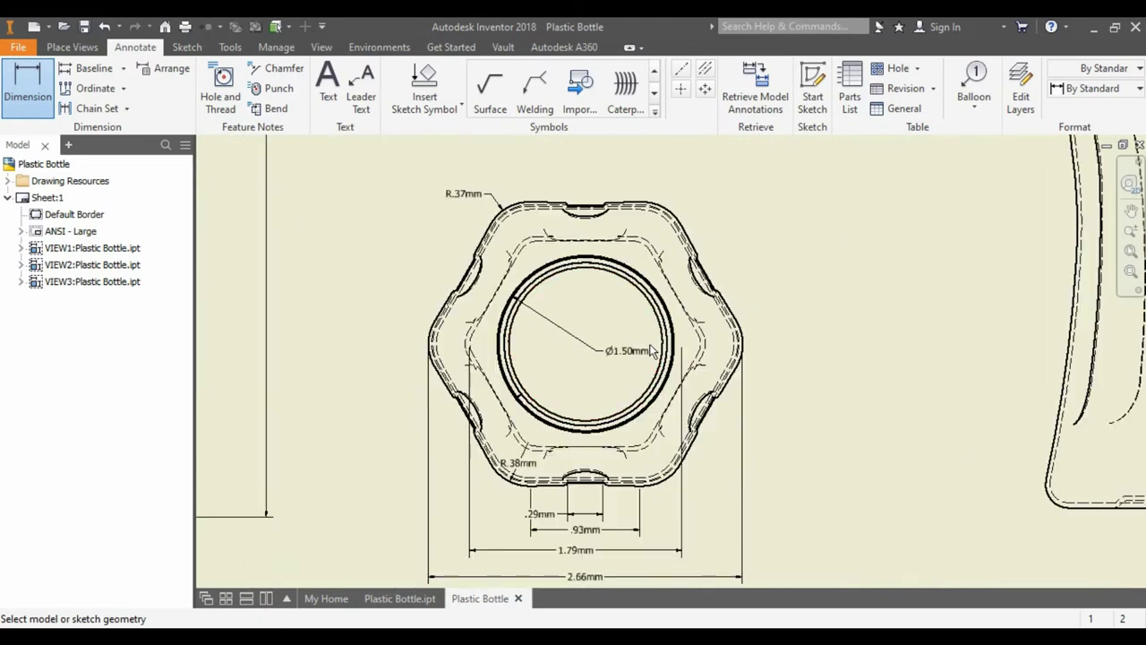
pyautogui.scroll(3, 695, 294)
pyautogui.moveTo(733, 293)
pyautogui.mouseDown(button='middle')
pyautogui.moveTo(507, 369)
pyautogui.moveTo(549, 266)
pyautogui.mouseUp(button='middle')
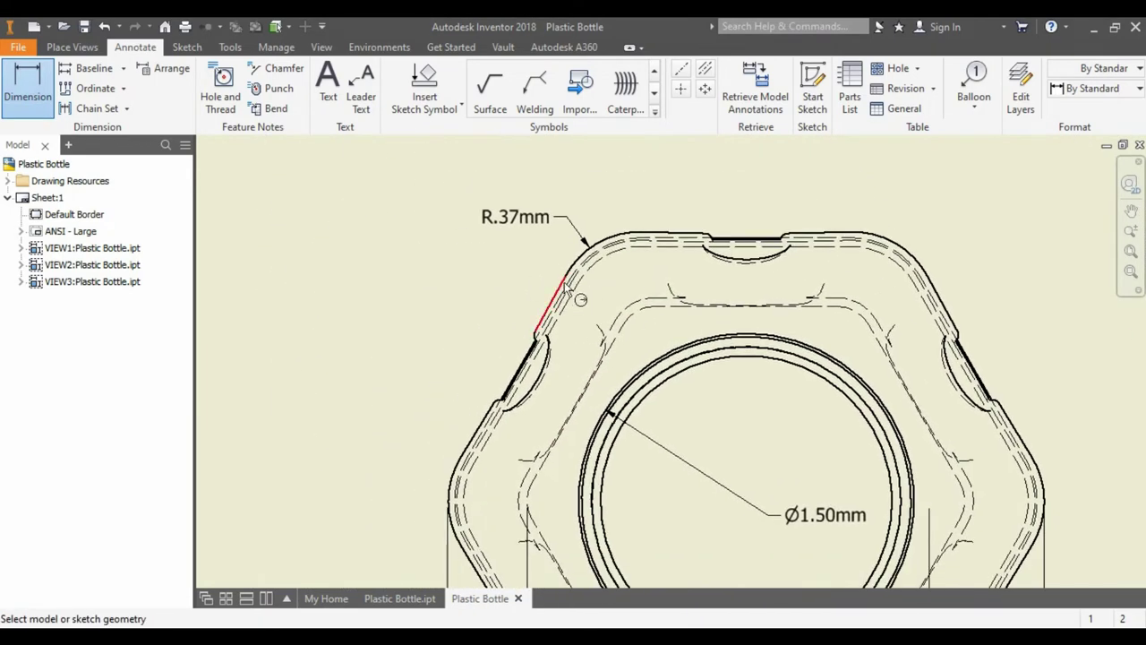
pyautogui.click(564, 285)
pyautogui.scroll(2, 523, 325)
pyautogui.scroll(-2, 523, 326)
pyautogui.press('Escape')
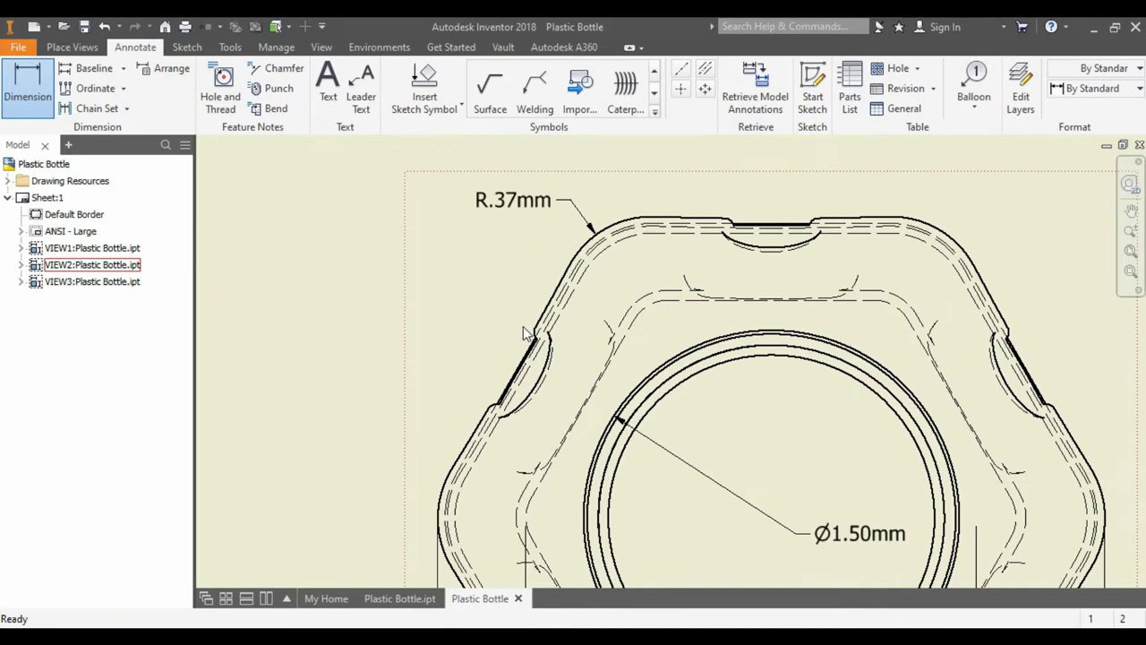
pyautogui.press('Escape')
pyautogui.scroll(3, 538, 322)
pyautogui.scroll(-8, 549, 316)
pyautogui.scroll(3, 659, 431)
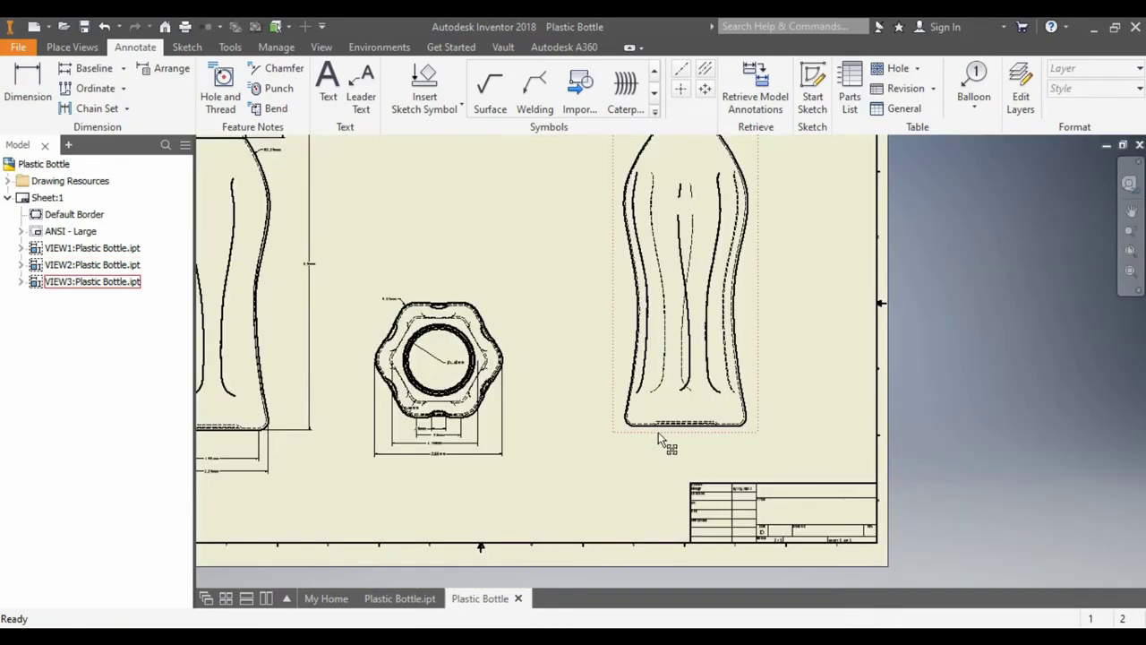
pyautogui.scroll(4, 659, 432)
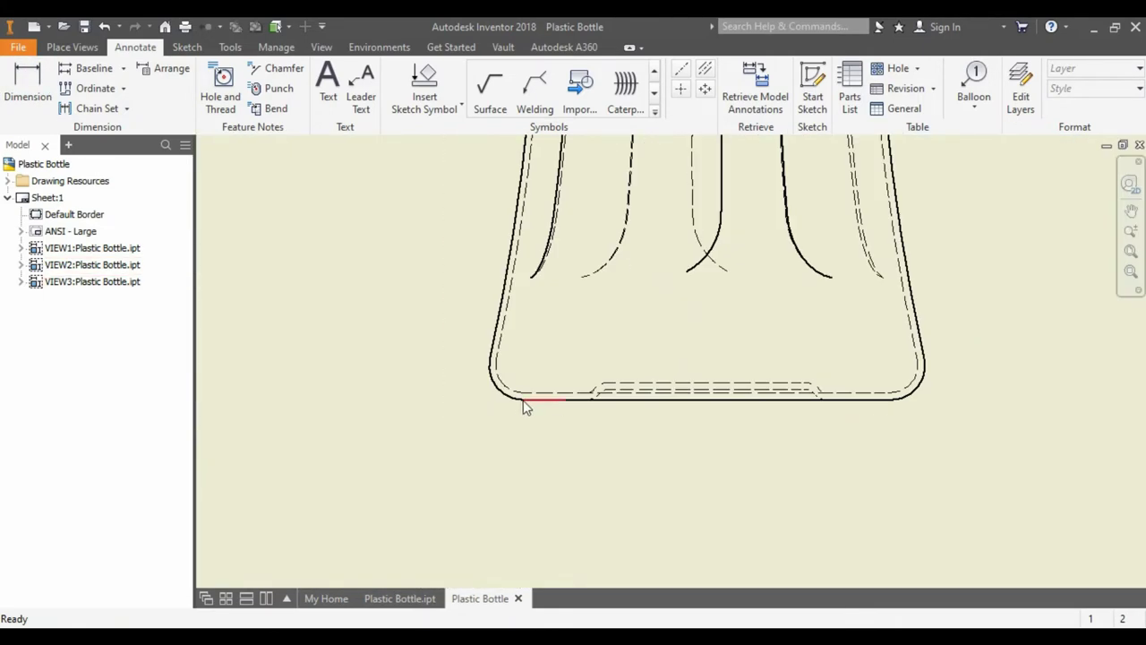
# - Dimension the side view's base with 2.13mm and 2.52mm overall widths
pyautogui.click(887, 398)
pyautogui.click(27, 88)
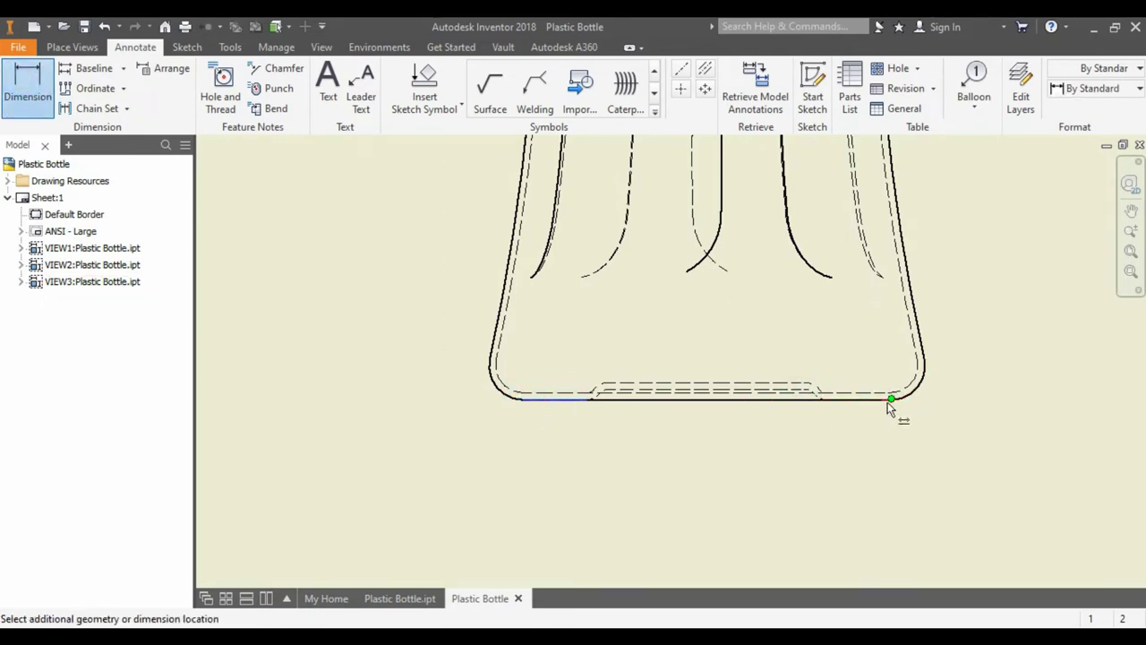
pyautogui.click(814, 435)
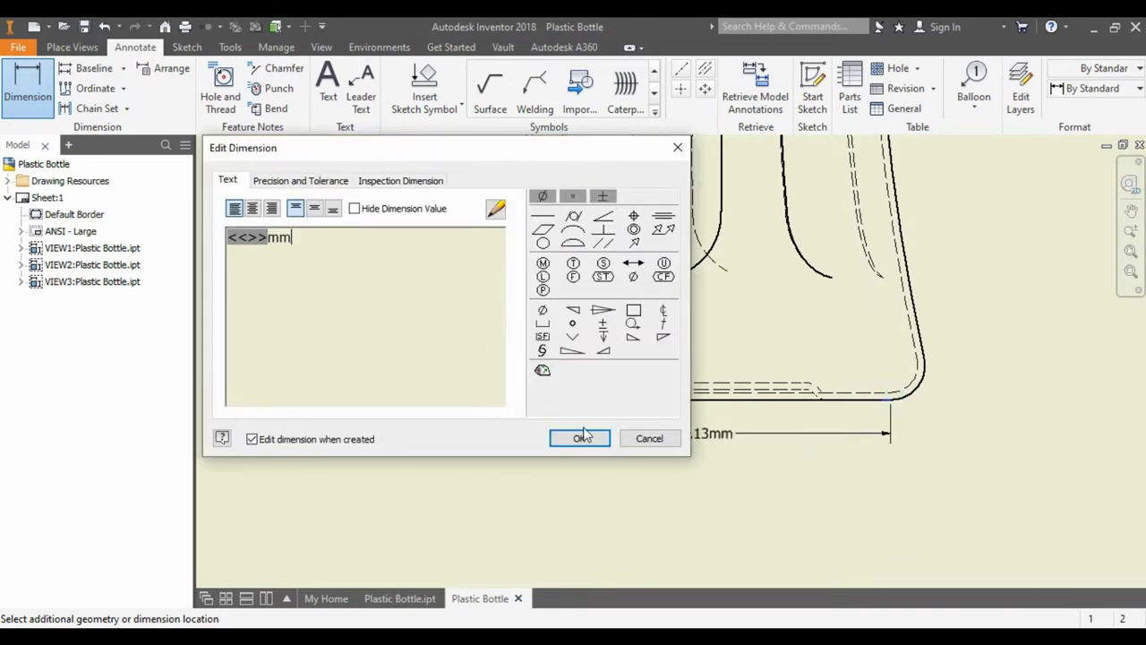
pyautogui.click(583, 437)
pyautogui.click(491, 360)
pyautogui.click(924, 374)
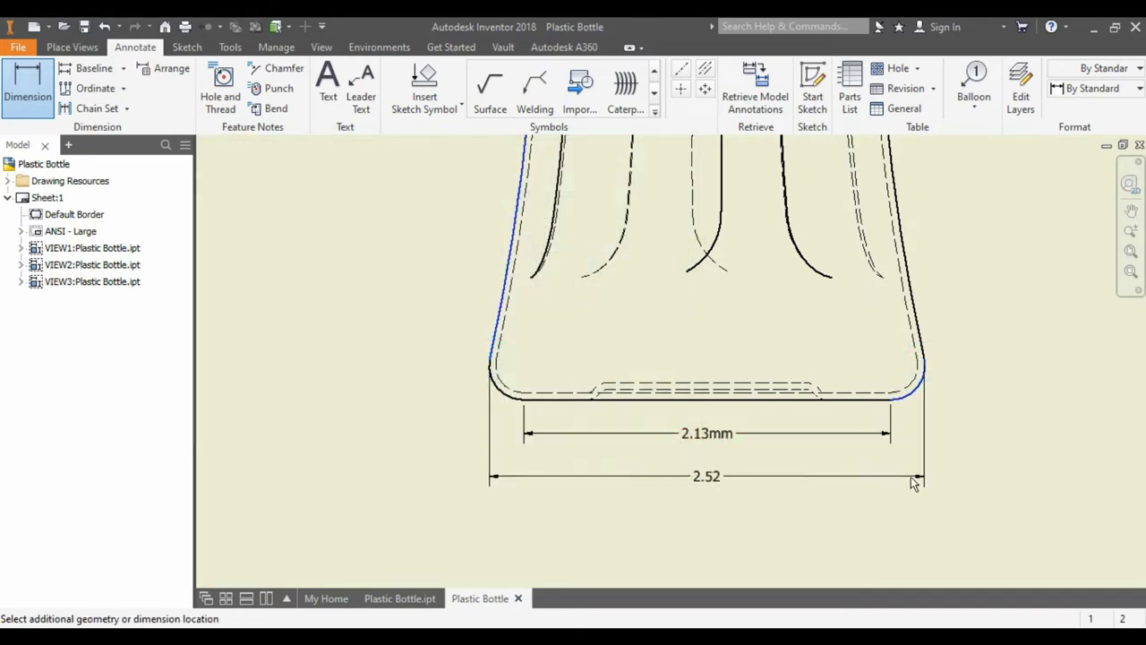
pyautogui.click(910, 477)
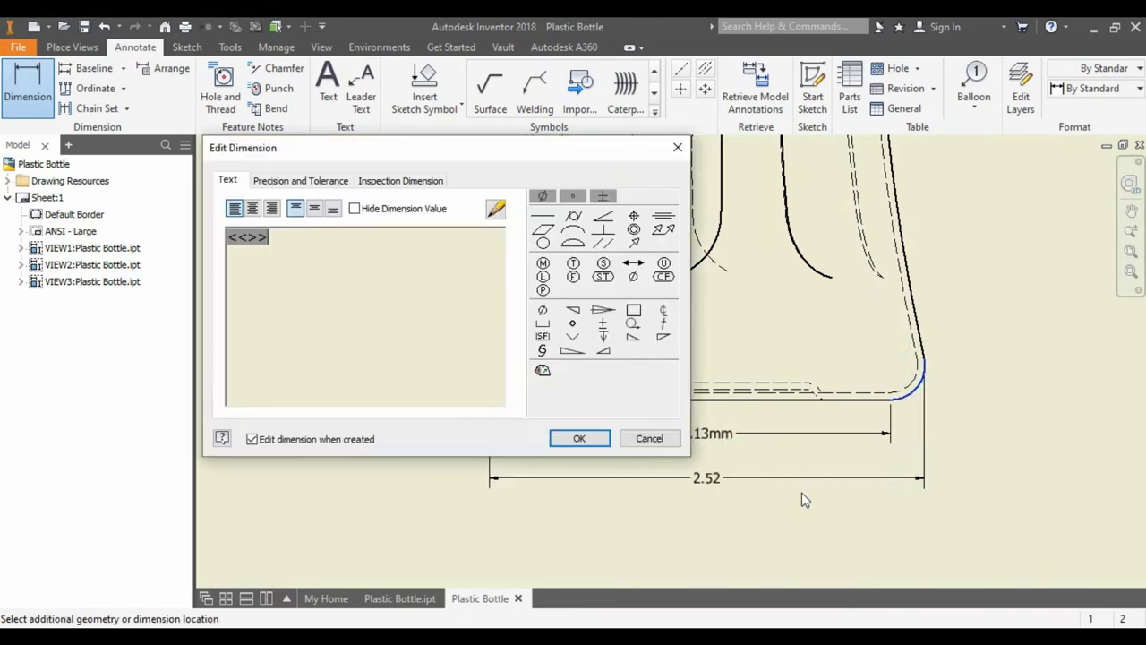
pyautogui.click(580, 438)
# - Attempt a radius on the side view's base corner arc, then cancel it
pyautogui.moveTo(645, 367); pyautogui.dragTo(609, 421, button='middle')
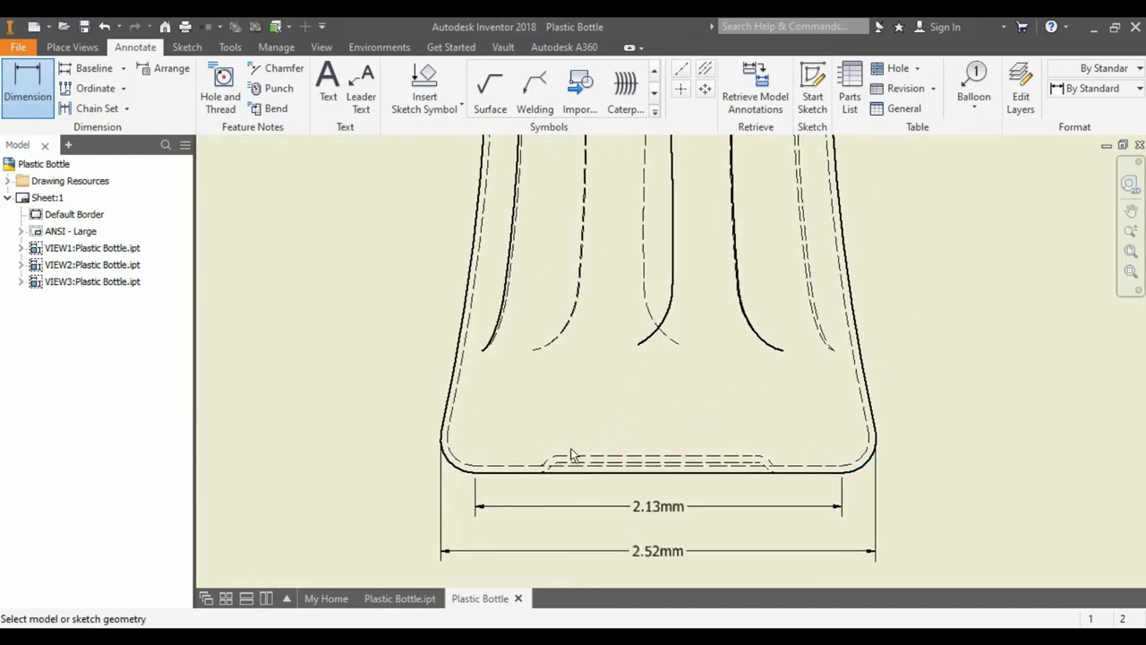
pyautogui.click(446, 458)
pyautogui.press('Escape')
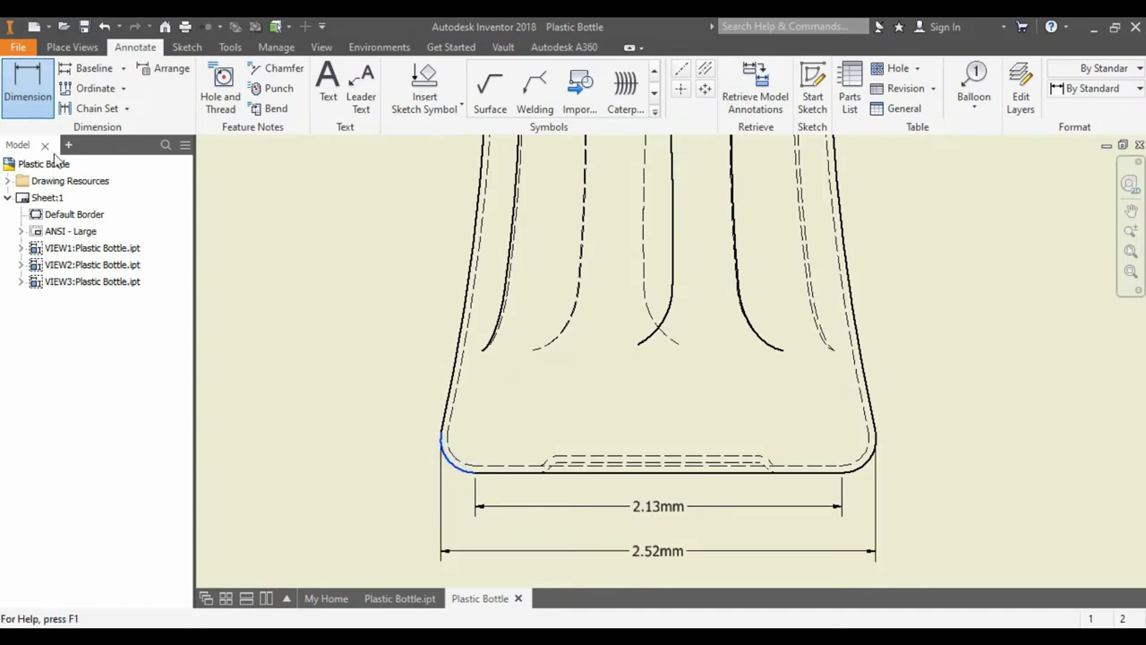
pyautogui.press('d')
pyautogui.click(446, 459)
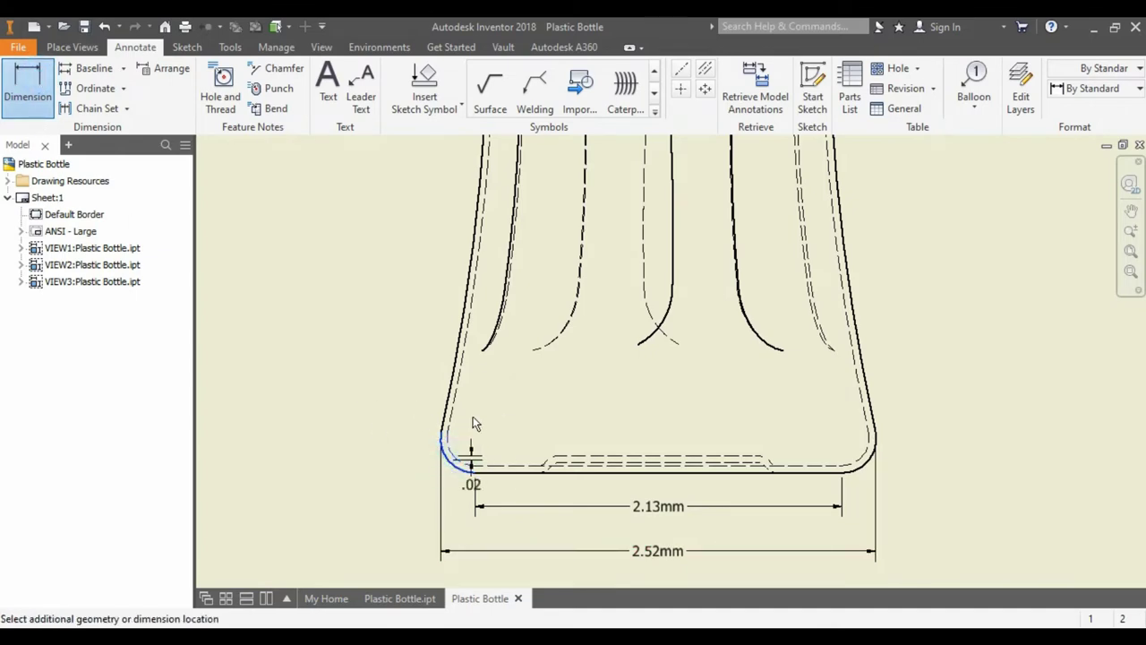
pyautogui.scroll(-2, 618, 450)
pyautogui.press('Escape')
pyautogui.scroll(3, 618, 391)
pyautogui.scroll(-4, 597, 427)
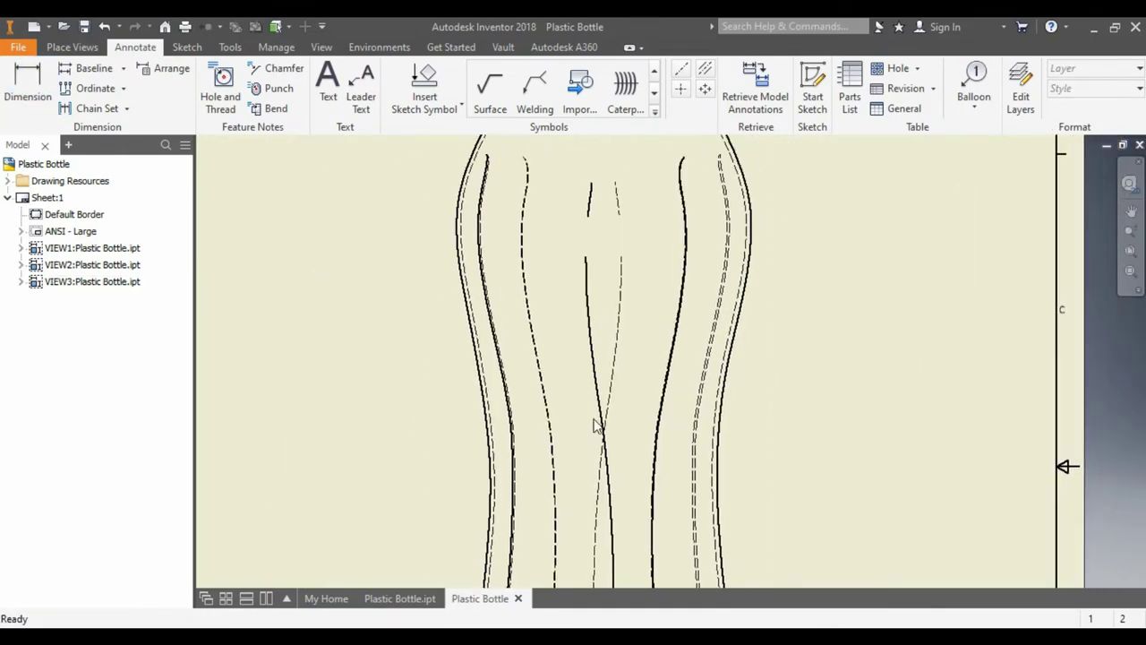
pyautogui.scroll(-2, 600, 314)
pyautogui.press('d')
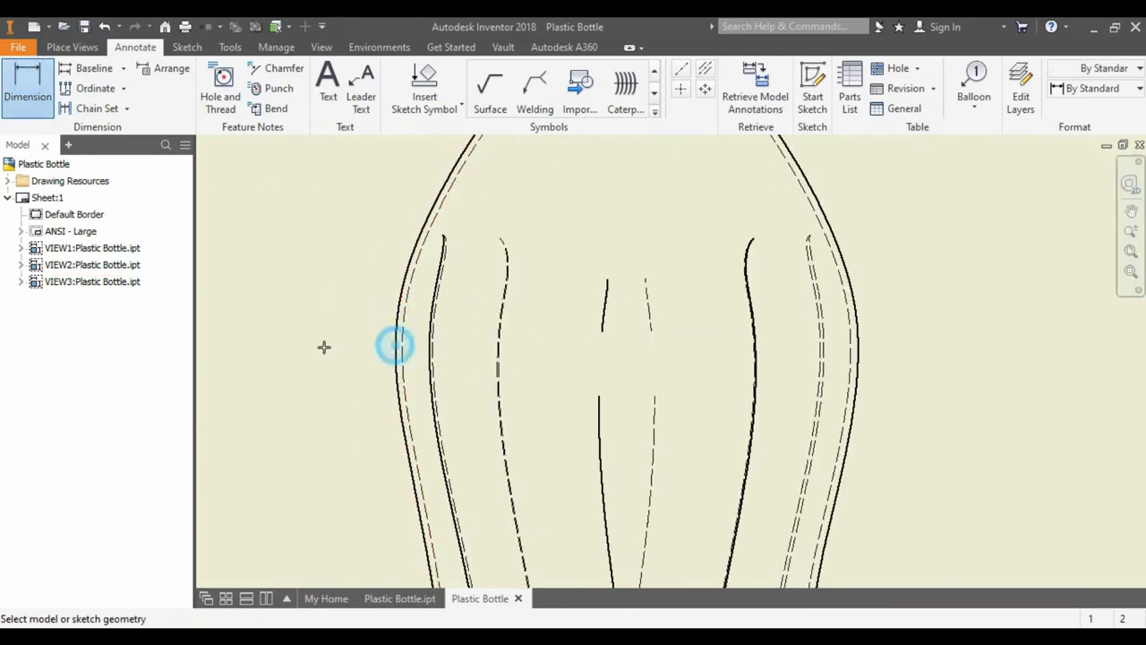
pyautogui.scroll(-1, 358, 333)
pyautogui.scroll(1, 795, 334)
# - Dimension the cap's top edge with a Ø1.38mm width placed above the neck
pyautogui.scroll(4, 795, 332)
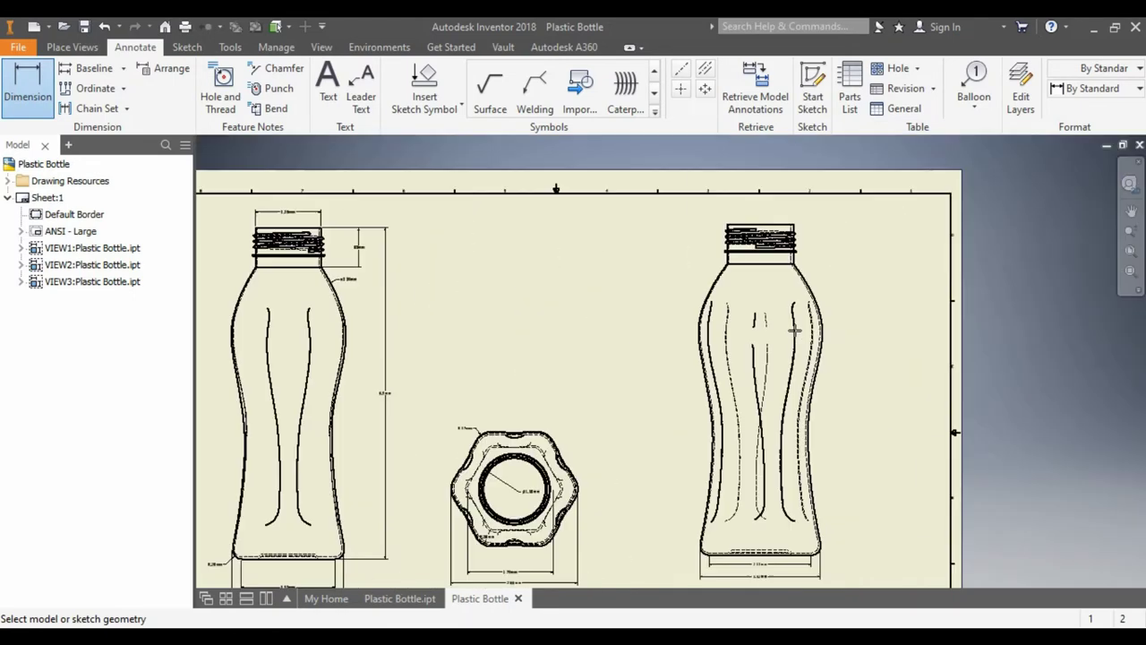
pyautogui.scroll(-3, 794, 331)
pyautogui.click(614, 215)
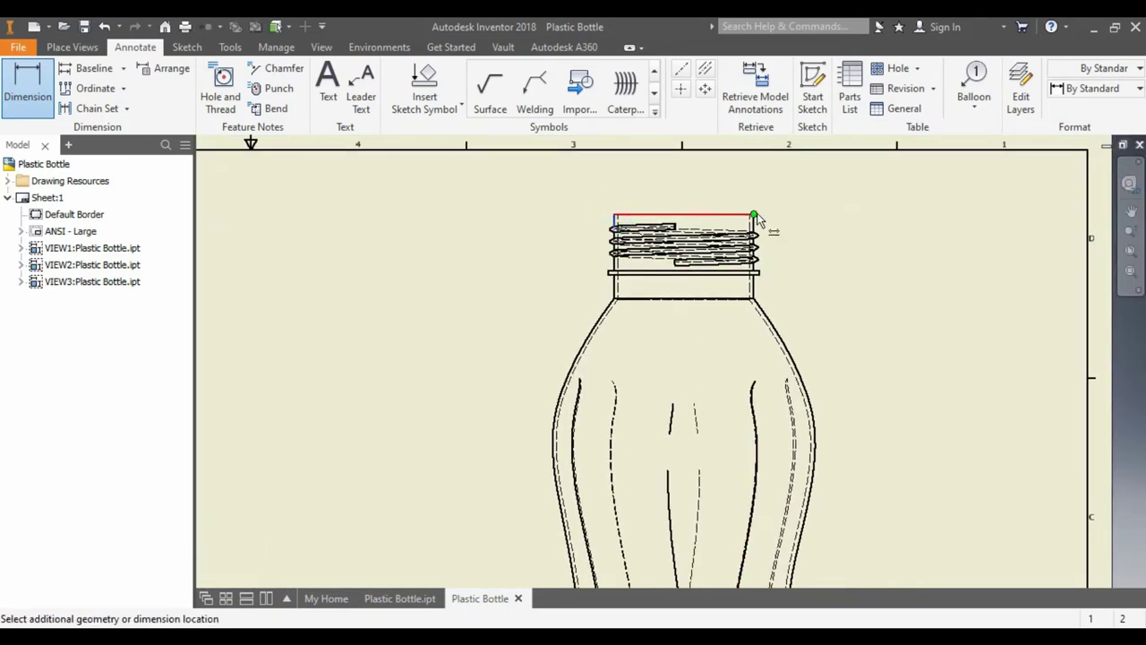
pyautogui.click(696, 185)
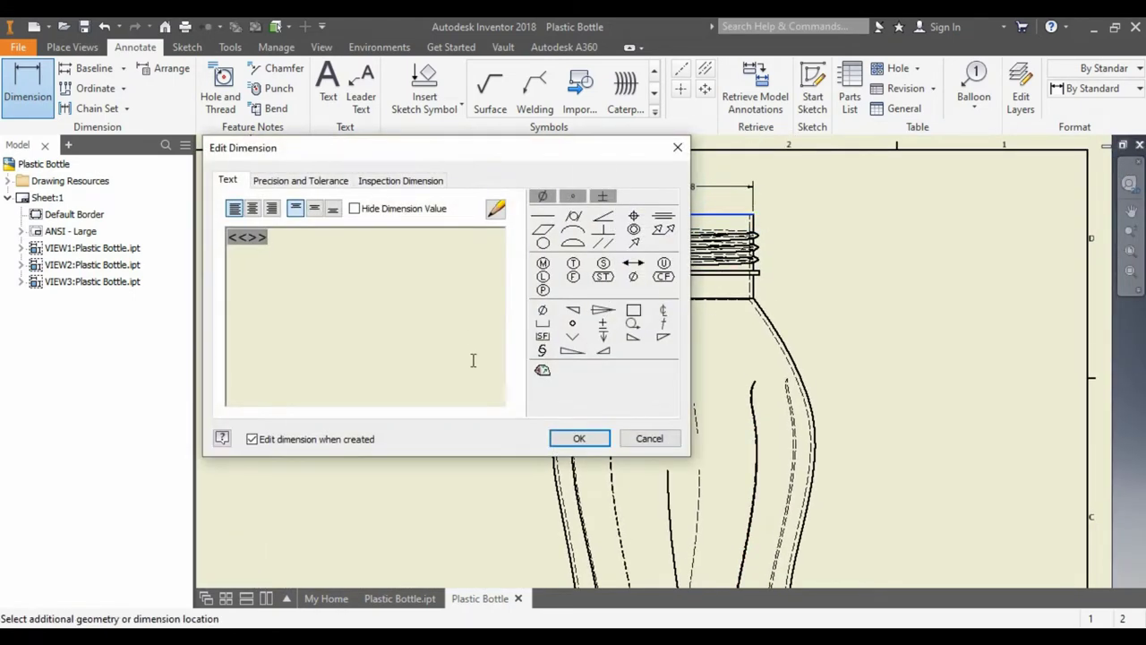
pyautogui.click(578, 437)
# - Add a .83mm neck height dimension beside the neck, appending mm to the value
pyautogui.scroll(-3, 797, 269)
pyautogui.click(716, 333)
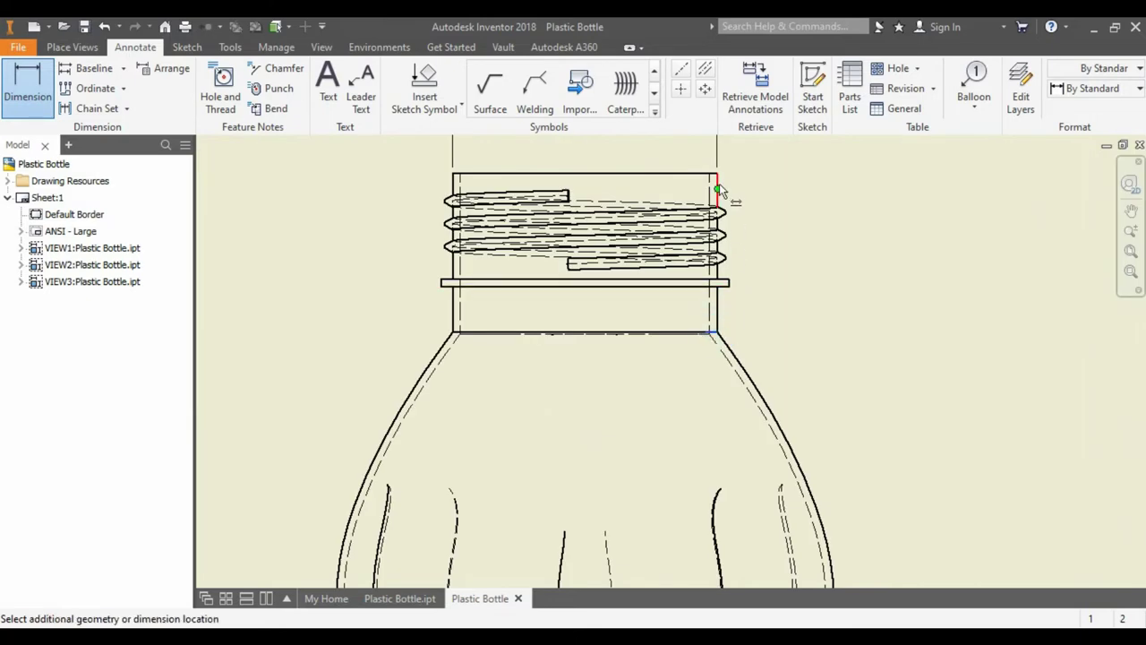
pyautogui.click(791, 206)
pyautogui.write('mm')
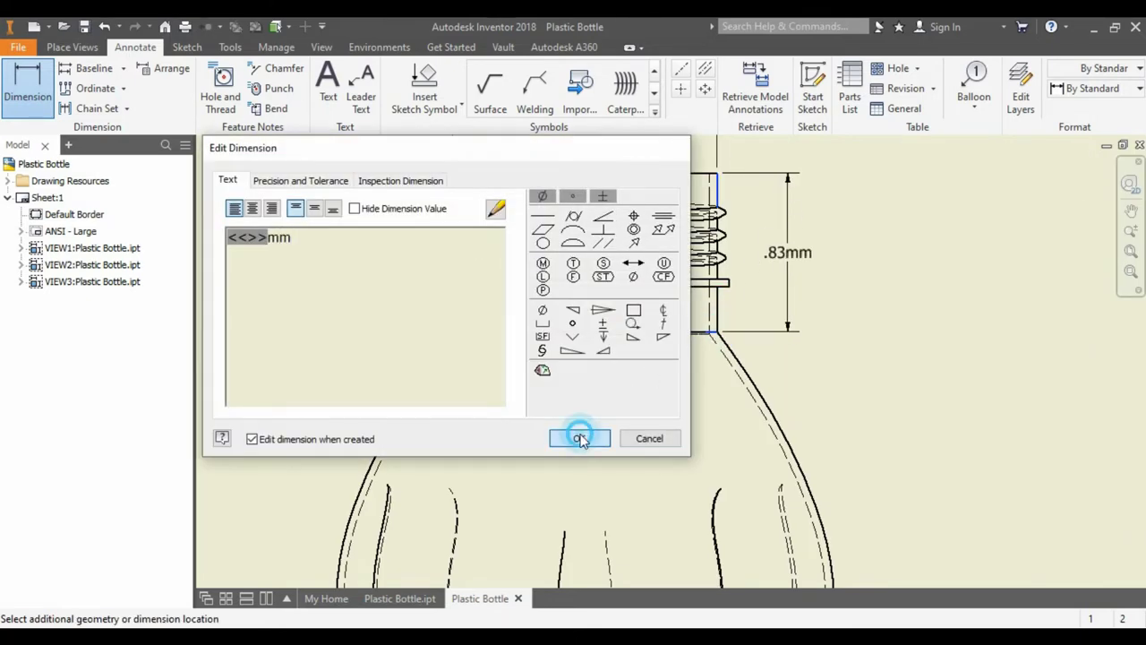
pyautogui.click(580, 436)
pyautogui.scroll(3, 443, 296)
pyautogui.scroll(3, 729, 315)
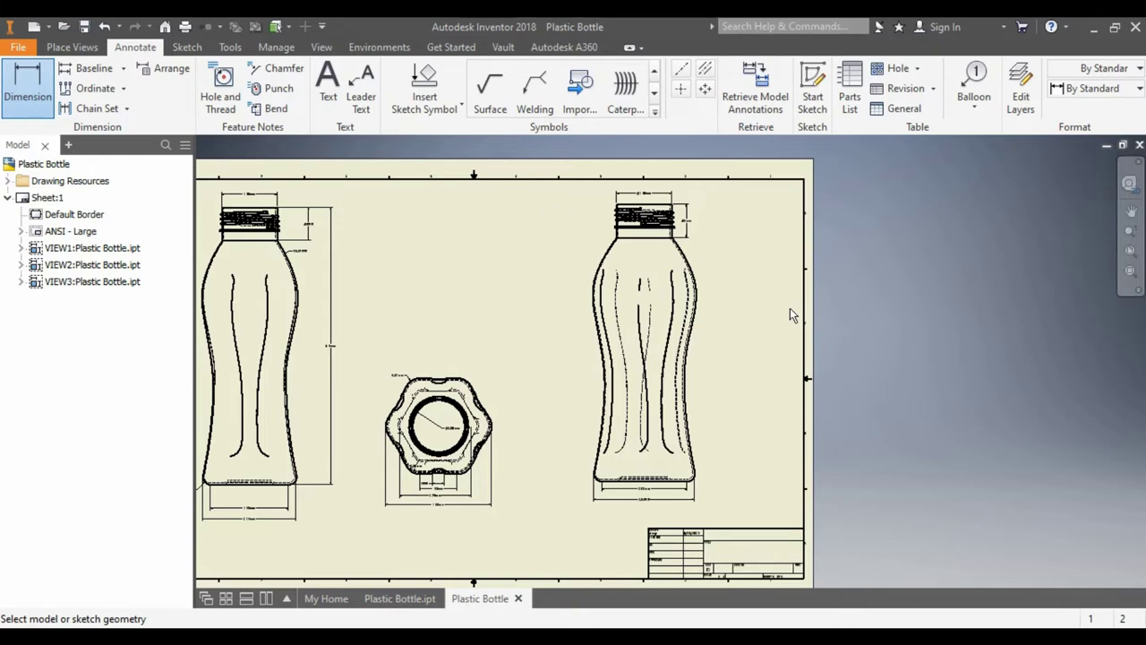
pyautogui.click(688, 210)
pyautogui.click(644, 439)
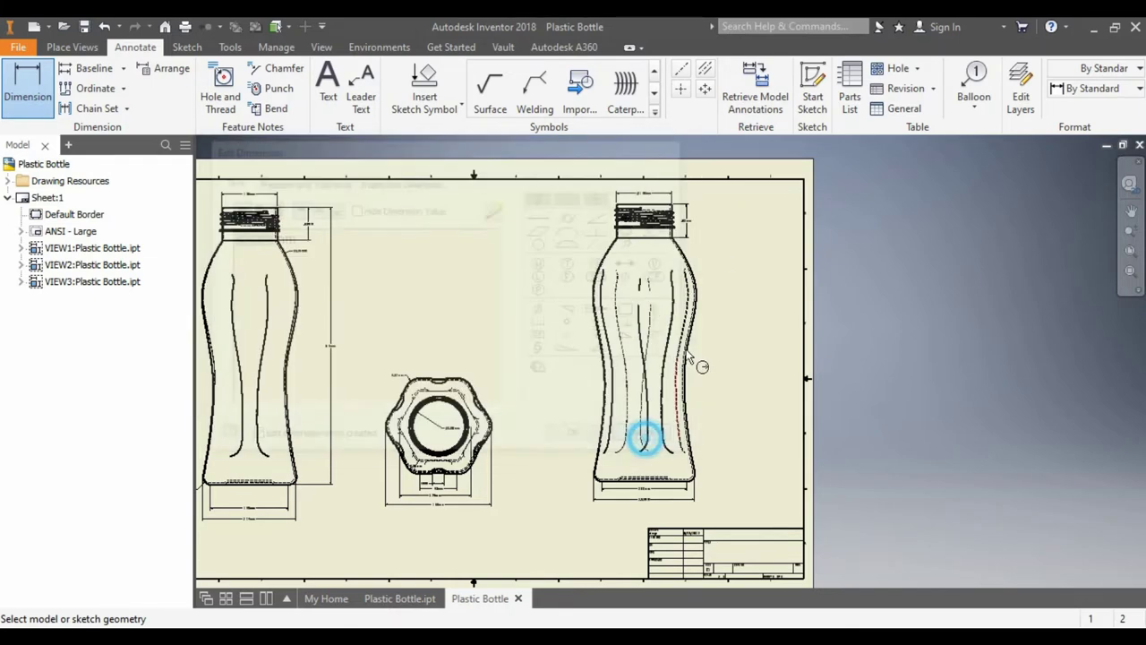
# - Add a second .83mm height dimension from the neck's top edge, placed further right
pyautogui.press('d')
pyautogui.click(559, 198)
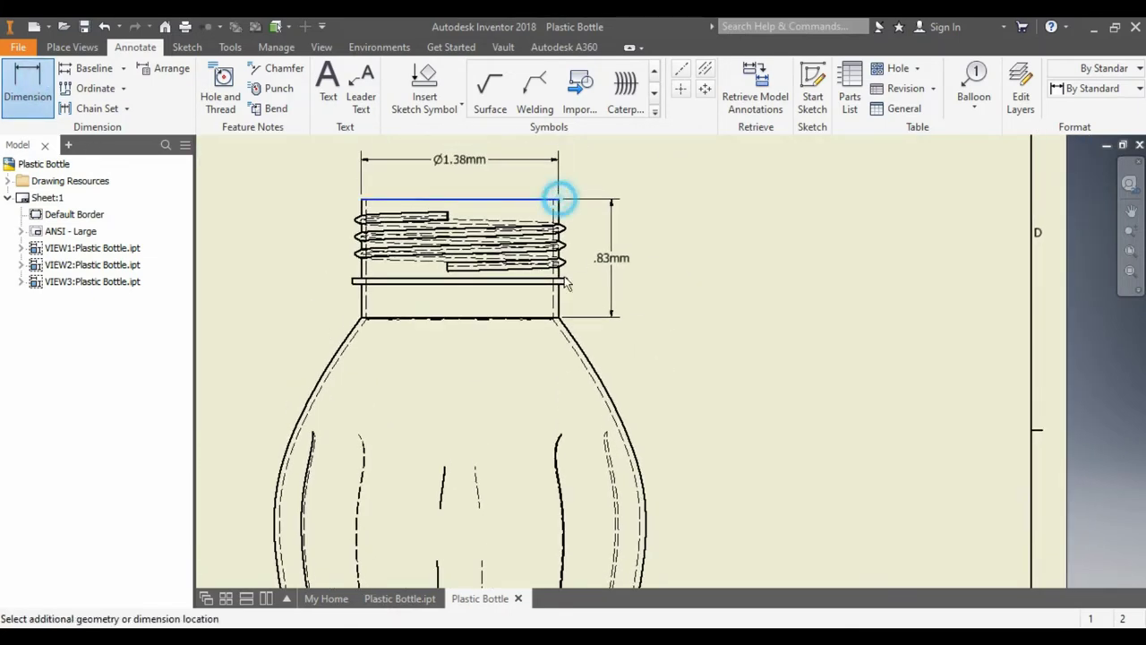
pyautogui.click(749, 301)
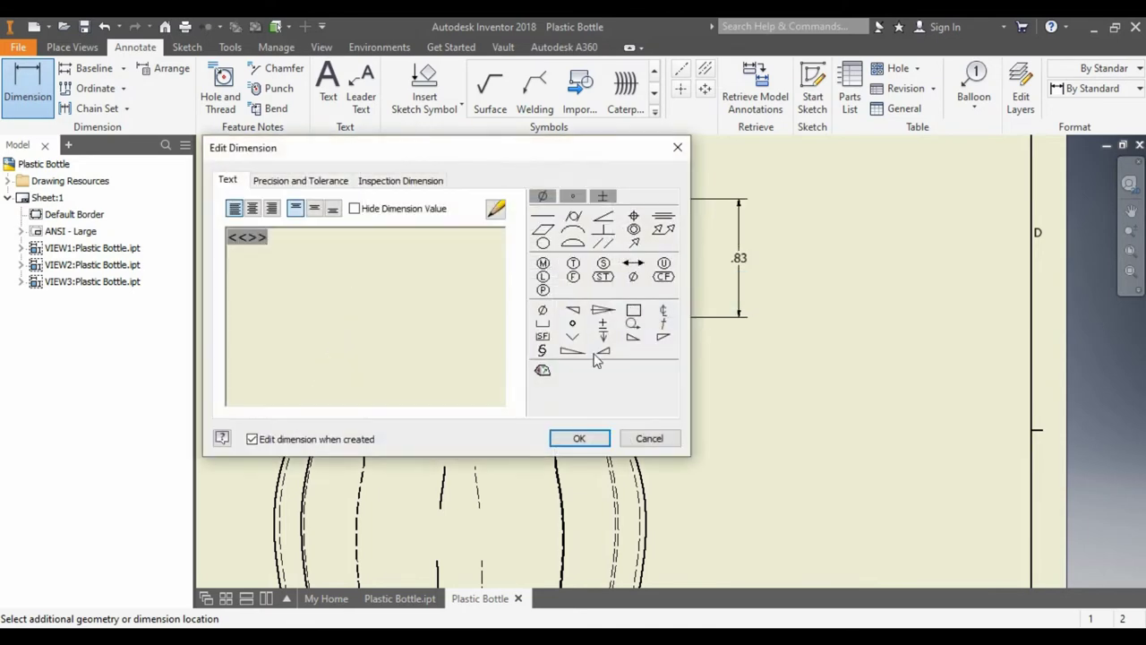
pyautogui.click(580, 438)
# - Pan the drawing down slightly, then finish the dimension command
pyautogui.rightClick(612, 209)
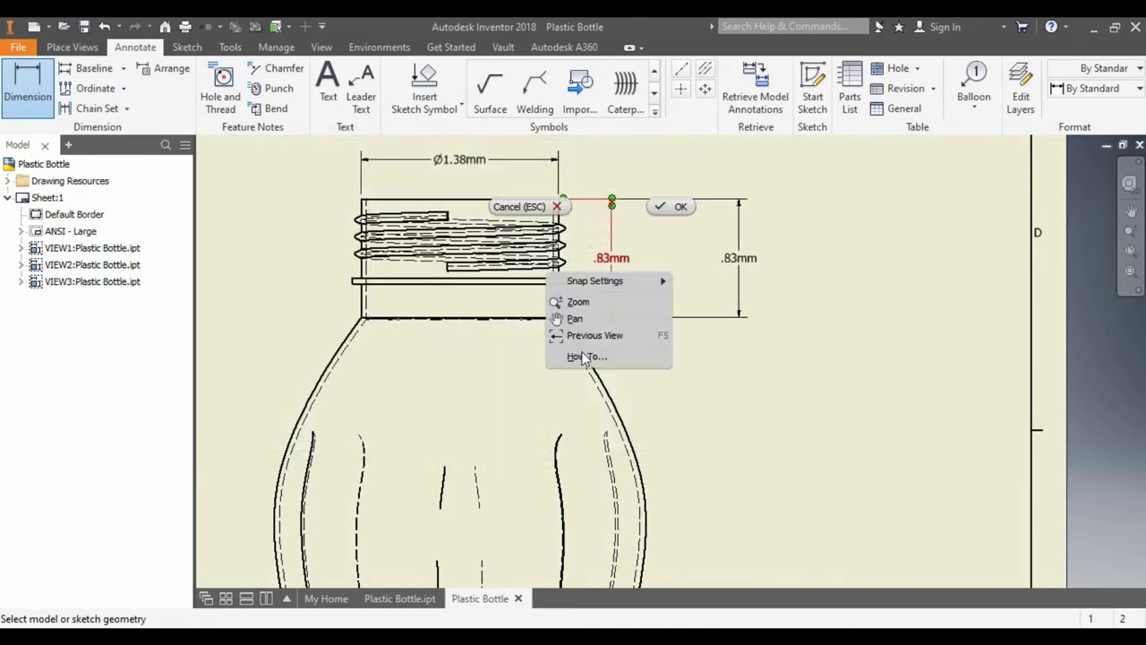
pyautogui.click(575, 319)
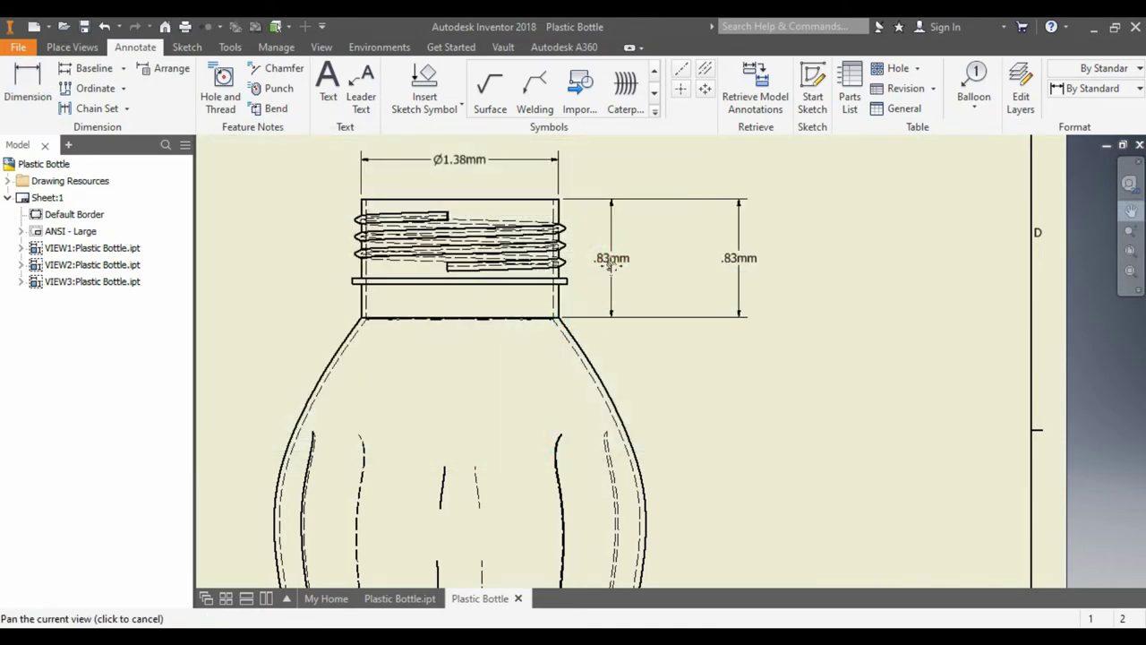
pyautogui.moveTo(612, 221); pyautogui.dragTo(611, 229)
pyautogui.press('Escape')
pyautogui.rightClick(613, 208)
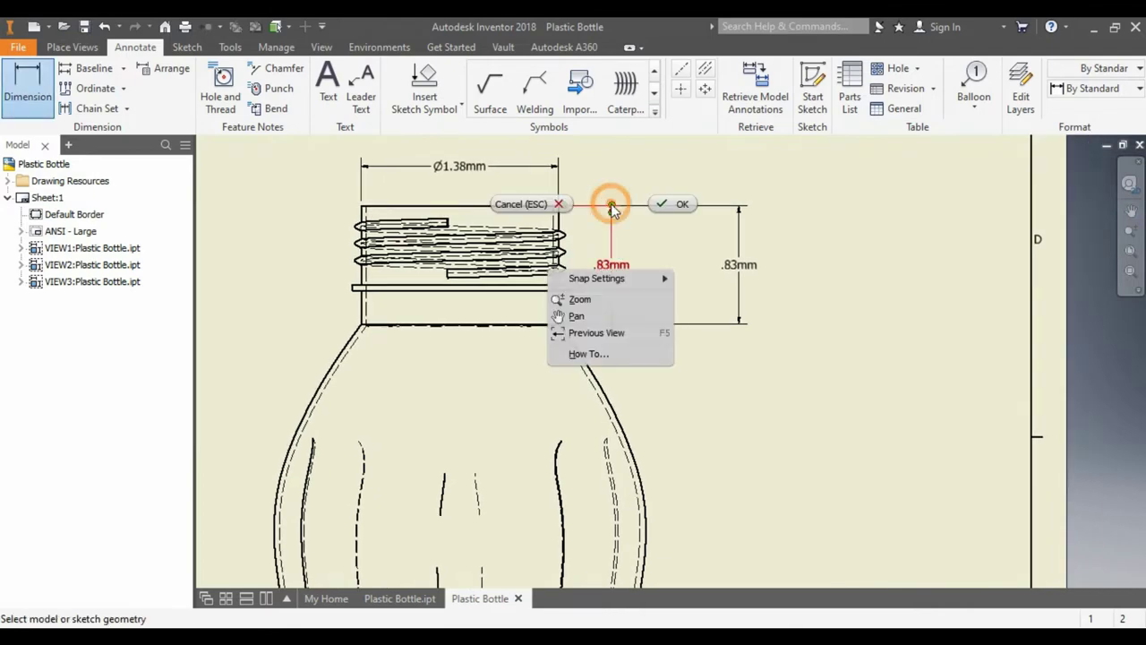
pyautogui.click(672, 209)
pyautogui.scroll(-2, 625, 263)
pyautogui.scroll(-1, 626, 262)
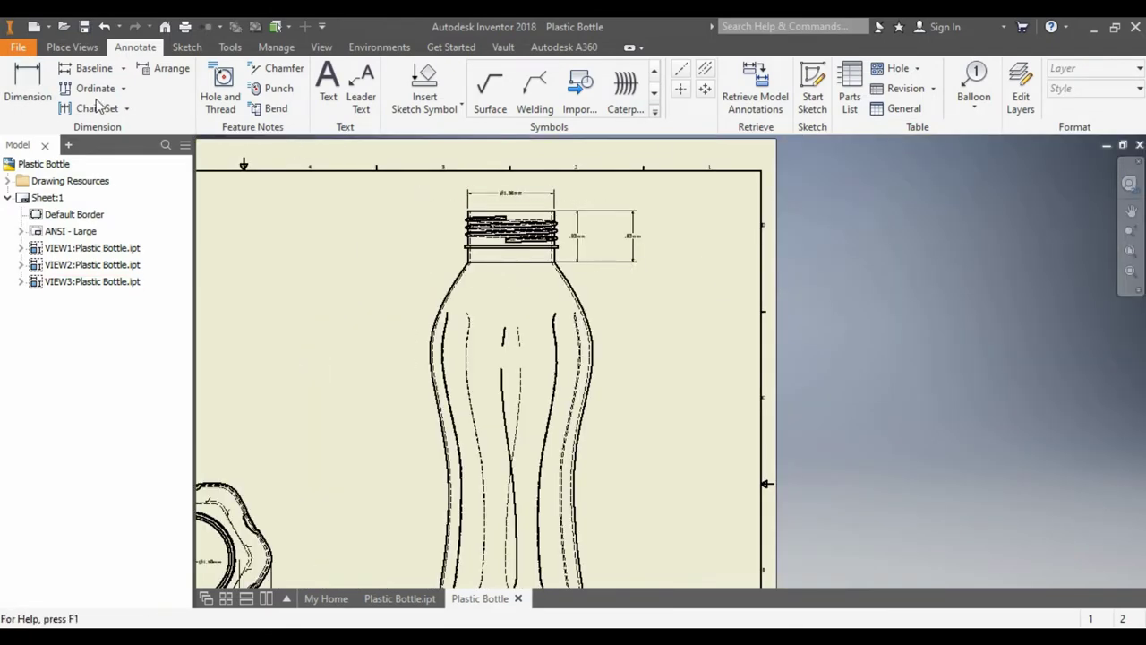
pyautogui.click(94, 108)
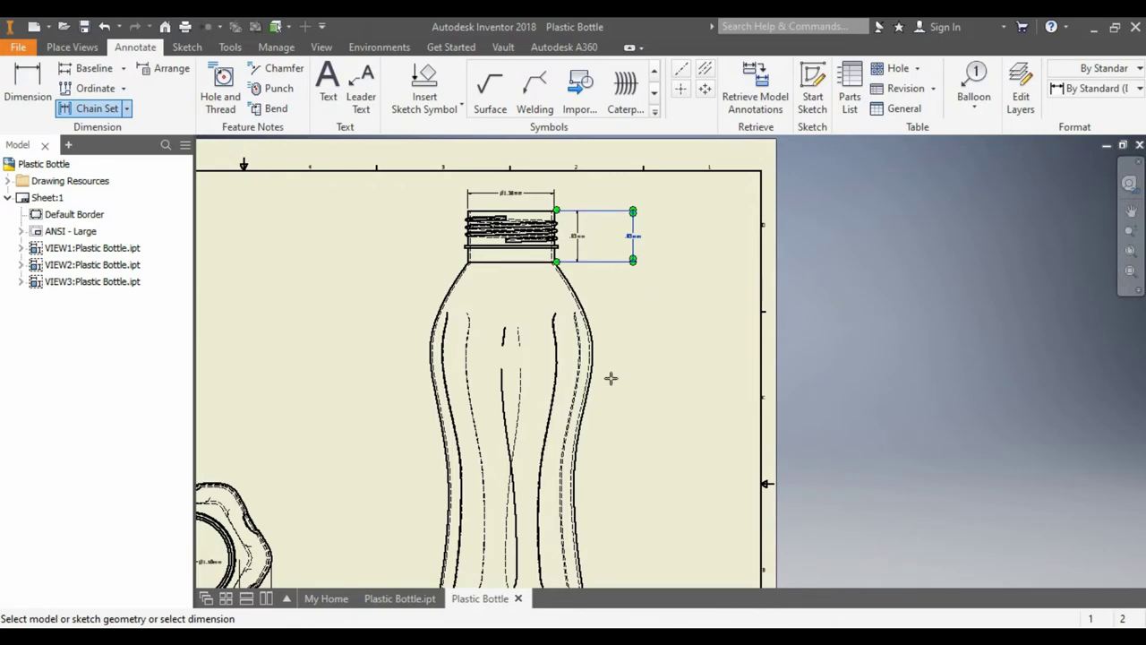
pyautogui.press('Home')
pyautogui.scroll(5, 573, 429)
pyautogui.click(555, 431)
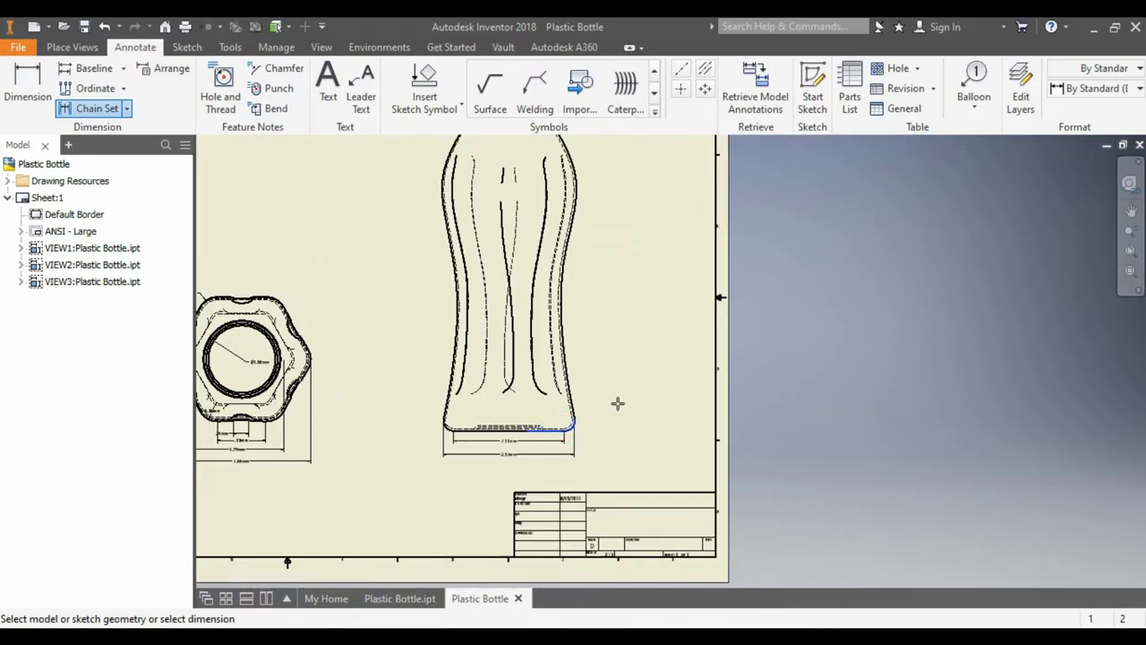
pyautogui.moveTo(617, 402); pyautogui.dragTo(549, 352, button='middle')
pyautogui.click(126, 108)
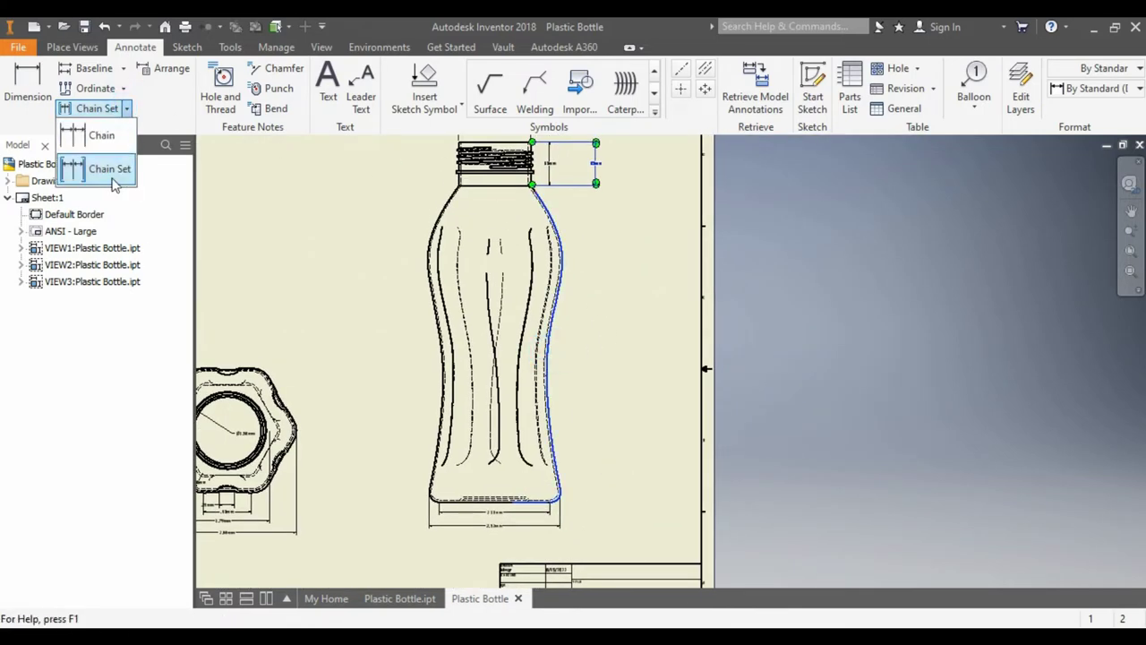
pyautogui.click(94, 139)
pyautogui.click(549, 184)
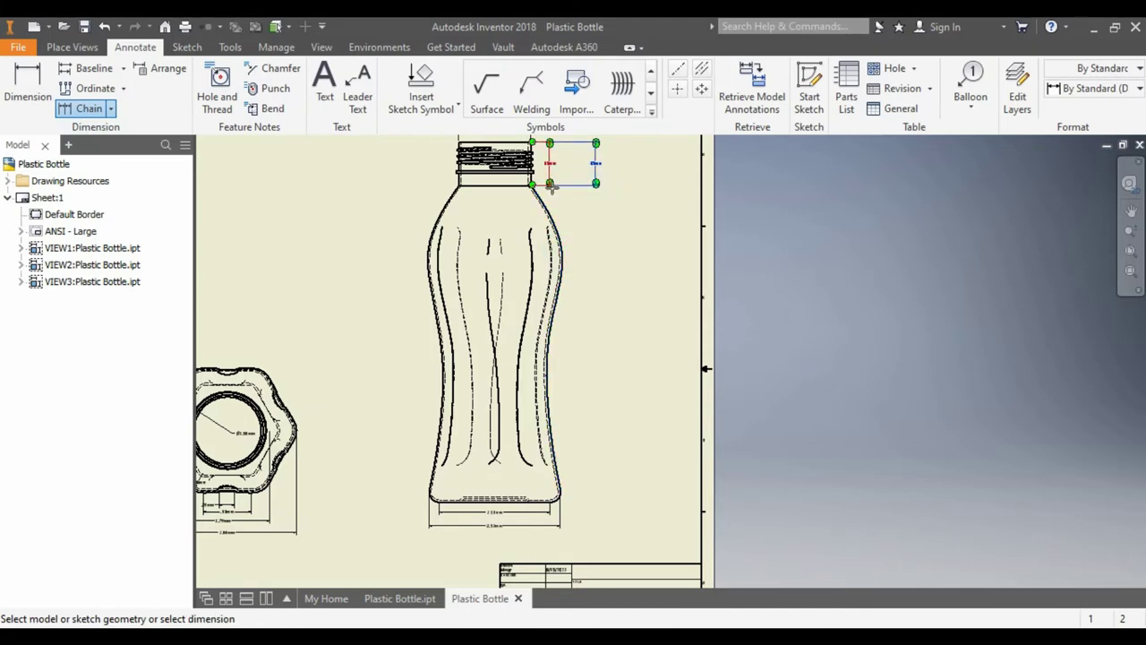
pyautogui.scroll(3, 594, 195)
pyautogui.scroll(3, 586, 263)
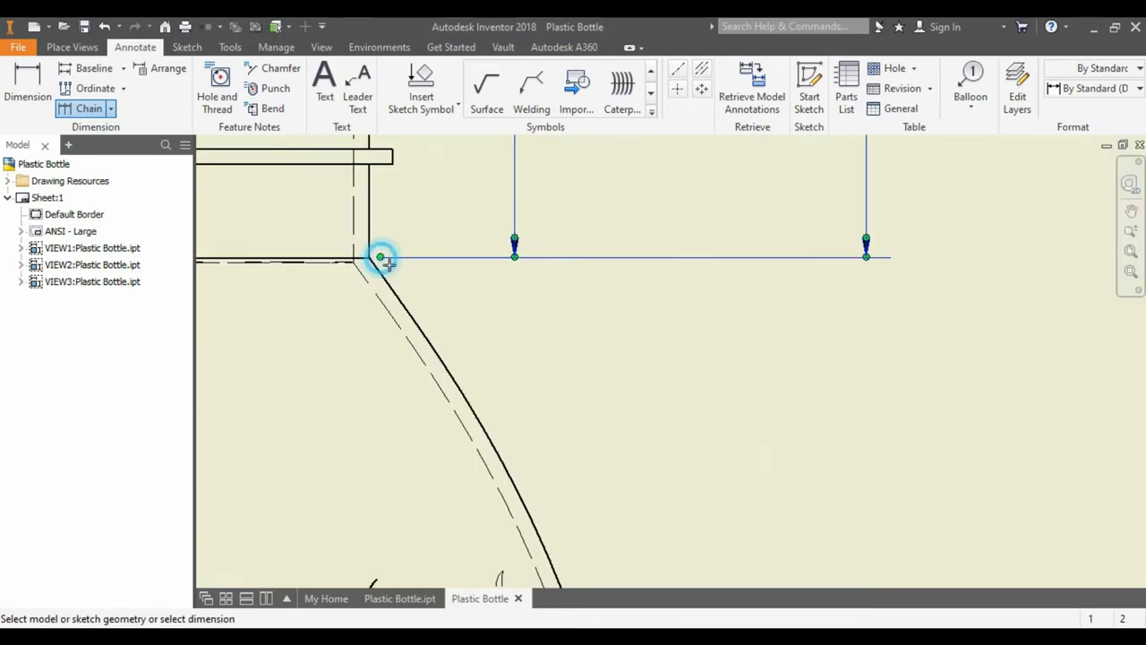
pyautogui.click(415, 315)
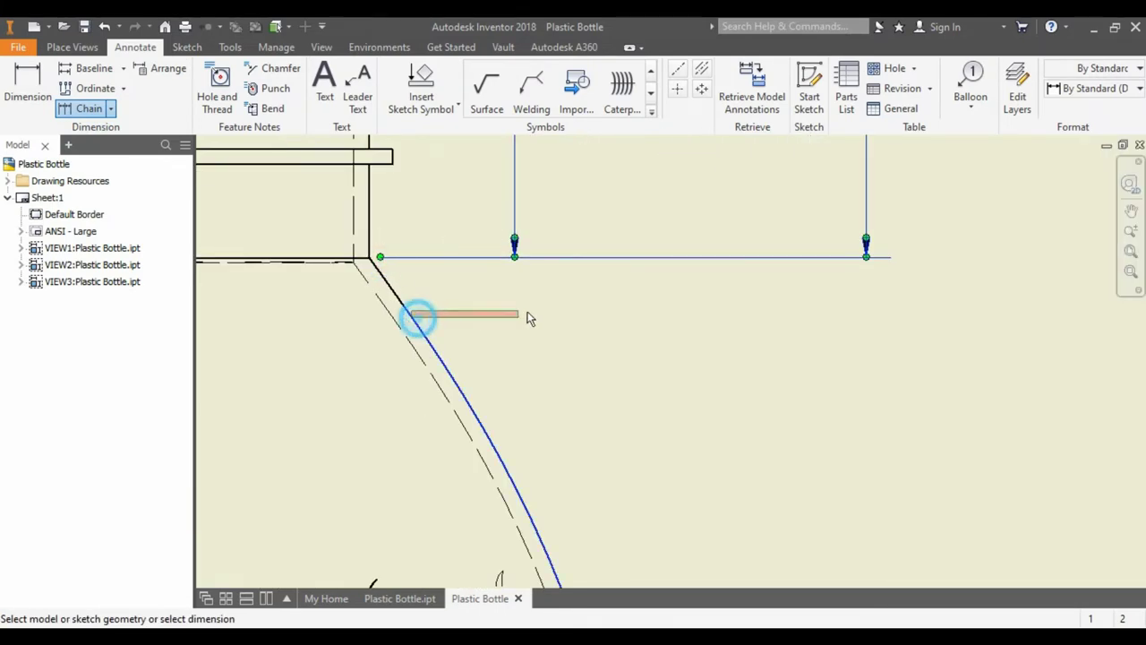
pyautogui.click(90, 68)
pyautogui.press('d')
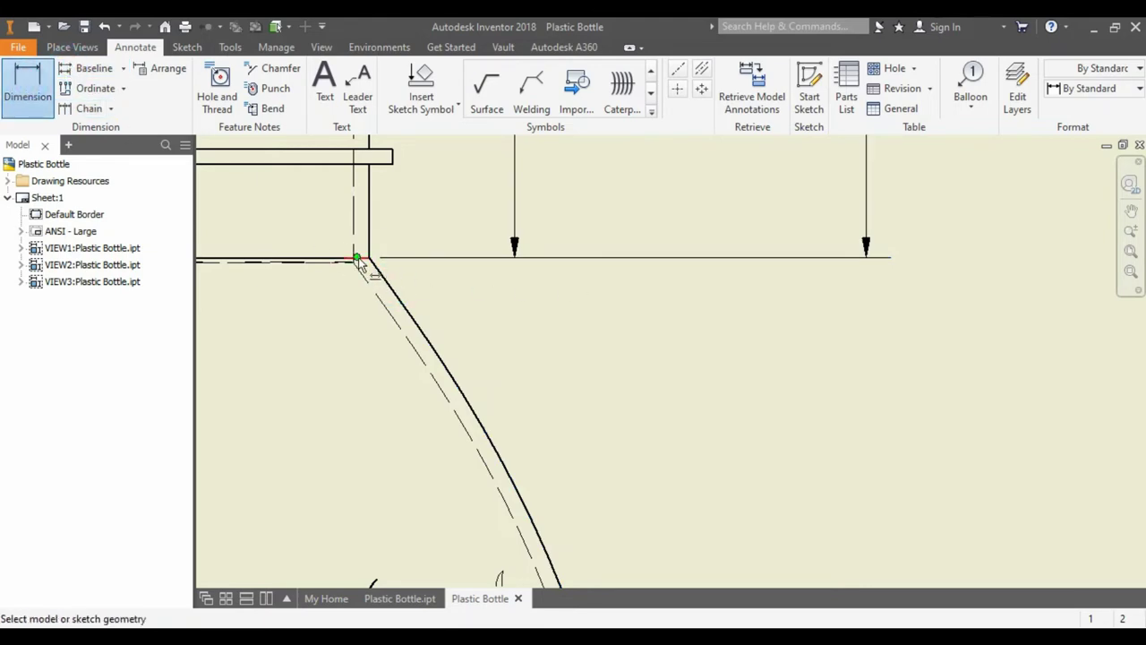
pyautogui.click(367, 261)
pyautogui.scroll(3, 453, 288)
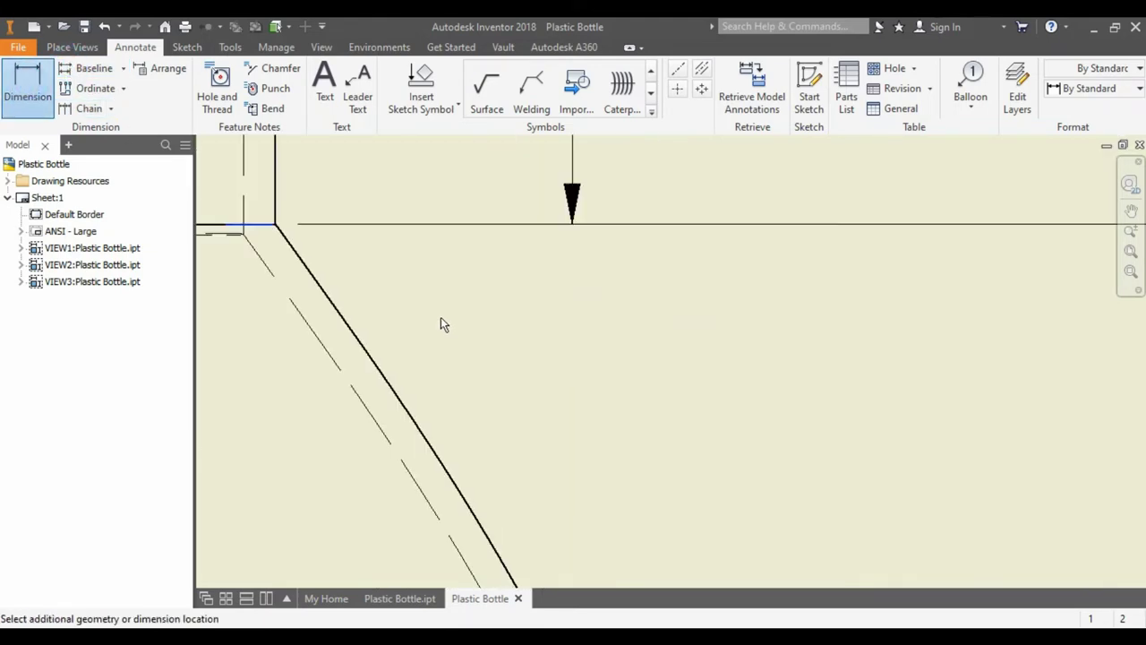
pyautogui.press('Home')
# - Try a first dimension from the bottle neck, then discard the unwanted dimension
pyautogui.scroll(5, 538, 376)
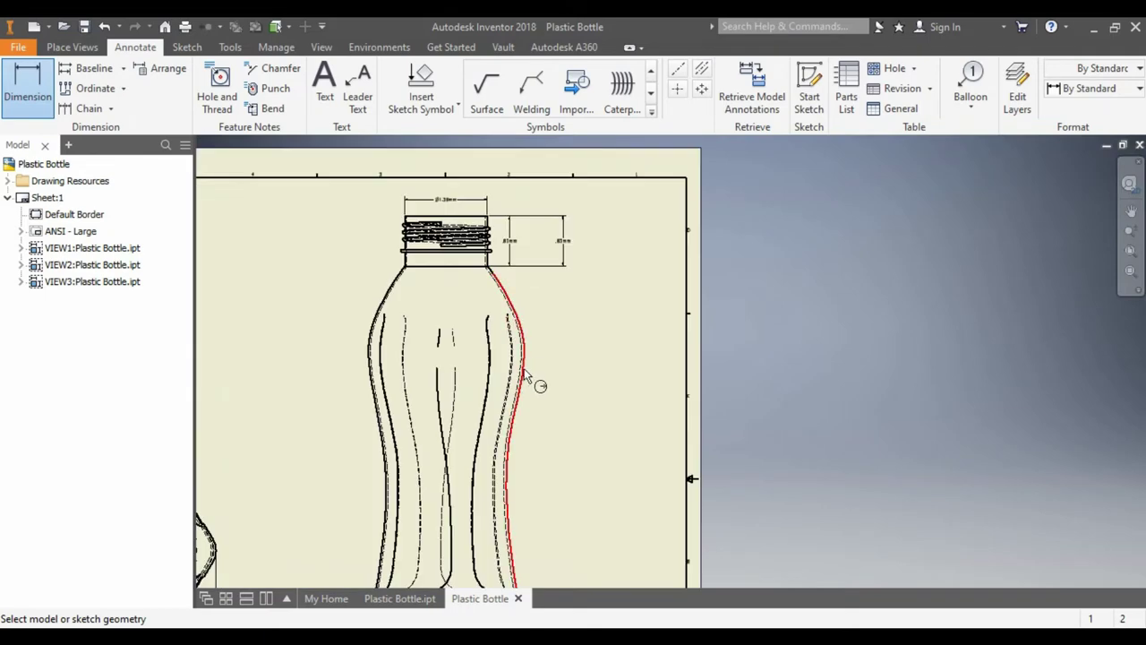
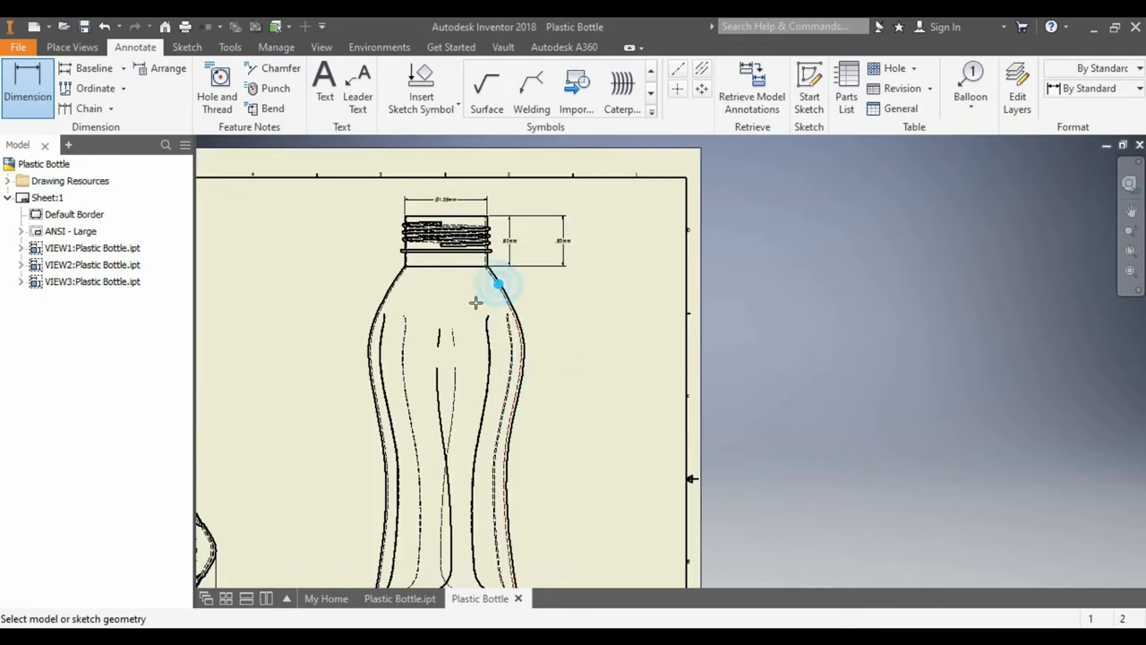
# - Try a first dimension from the bottle neck, then discard the unwanted dimension
pyautogui.click(448, 266)
pyautogui.scroll(5, 430, 267)
pyautogui.scroll(-3, 426, 267)
pyautogui.scroll(-3, 406, 301)
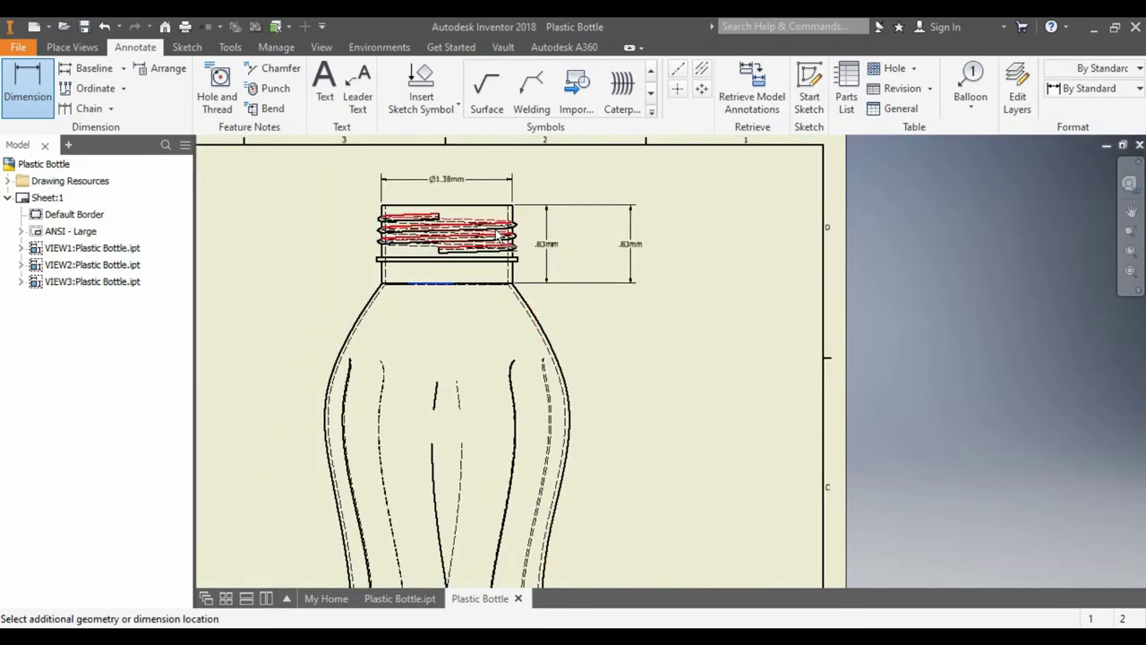
pyautogui.scroll(5, 574, 231)
pyautogui.scroll(-3, 574, 231)
pyautogui.scroll(-3, 460, 371)
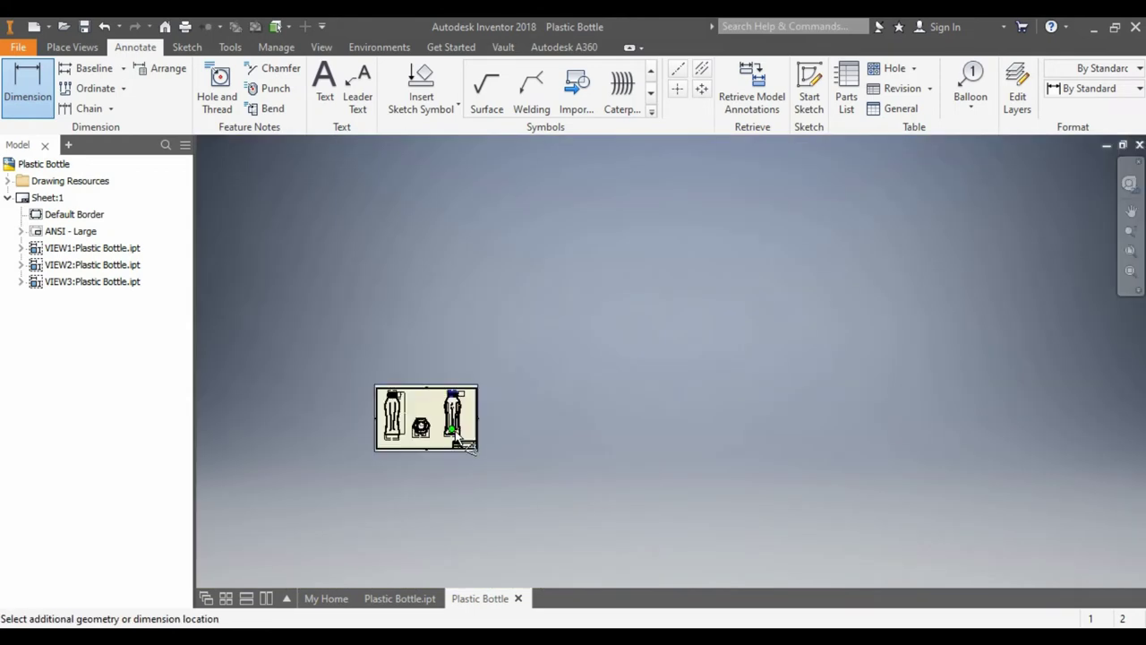
pyautogui.scroll(3, 483, 430)
pyautogui.scroll(3, 493, 449)
pyautogui.scroll(-2, 531, 400)
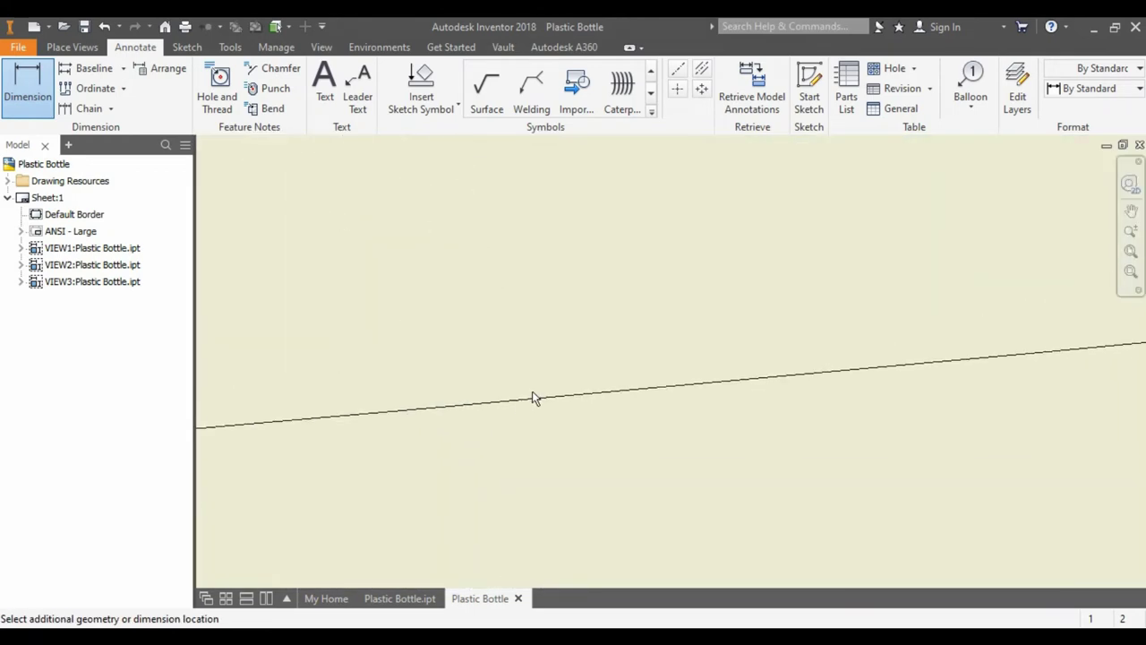
pyautogui.scroll(6, 538, 376)
pyautogui.click(548, 376)
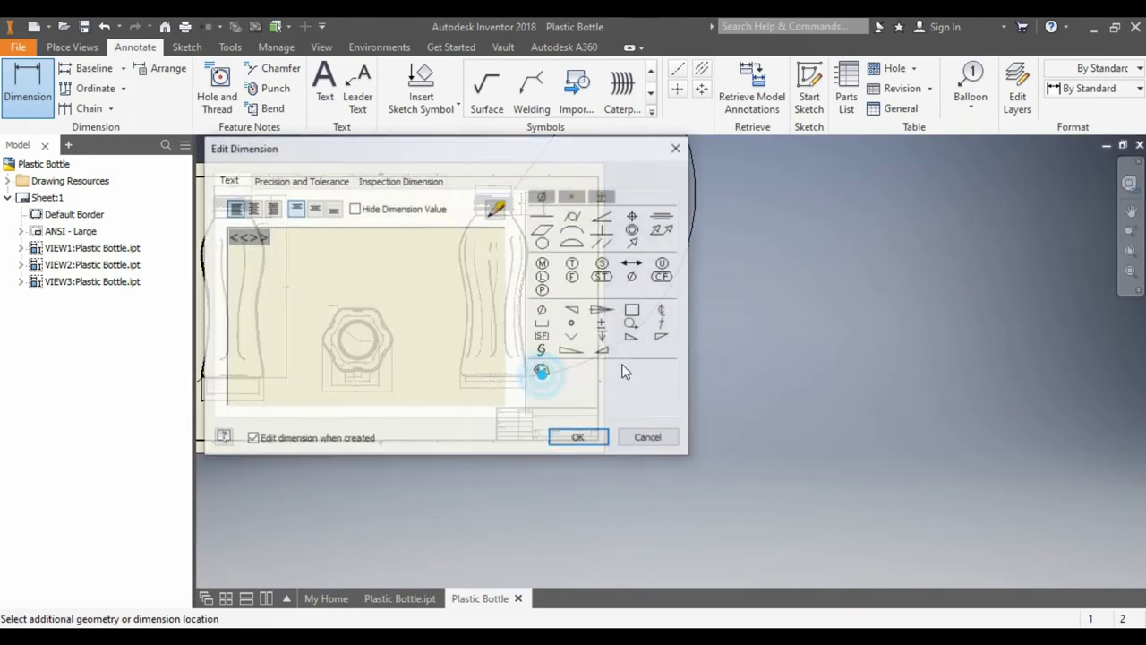
pyautogui.click(647, 435)
pyautogui.moveTo(586, 143); pyautogui.dragTo(586, 266, button='middle')
pyautogui.click(587, 273)
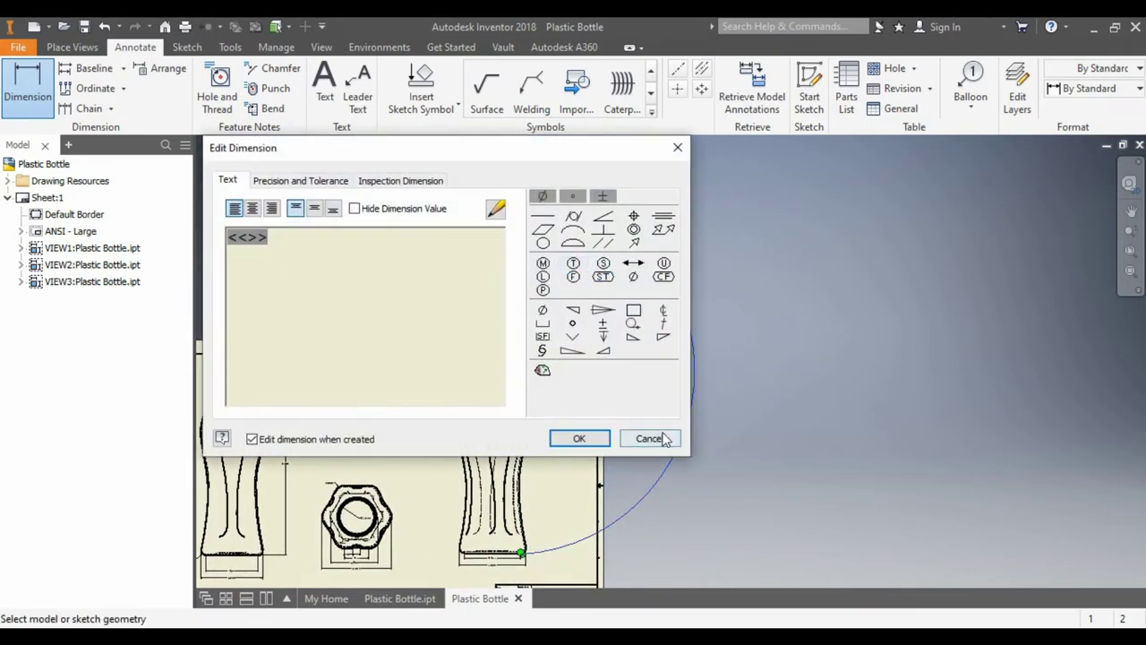
pyautogui.click(660, 435)
pyautogui.press('Escape')
pyautogui.moveTo(660, 435); pyautogui.dragTo(657, 368, button='middle')
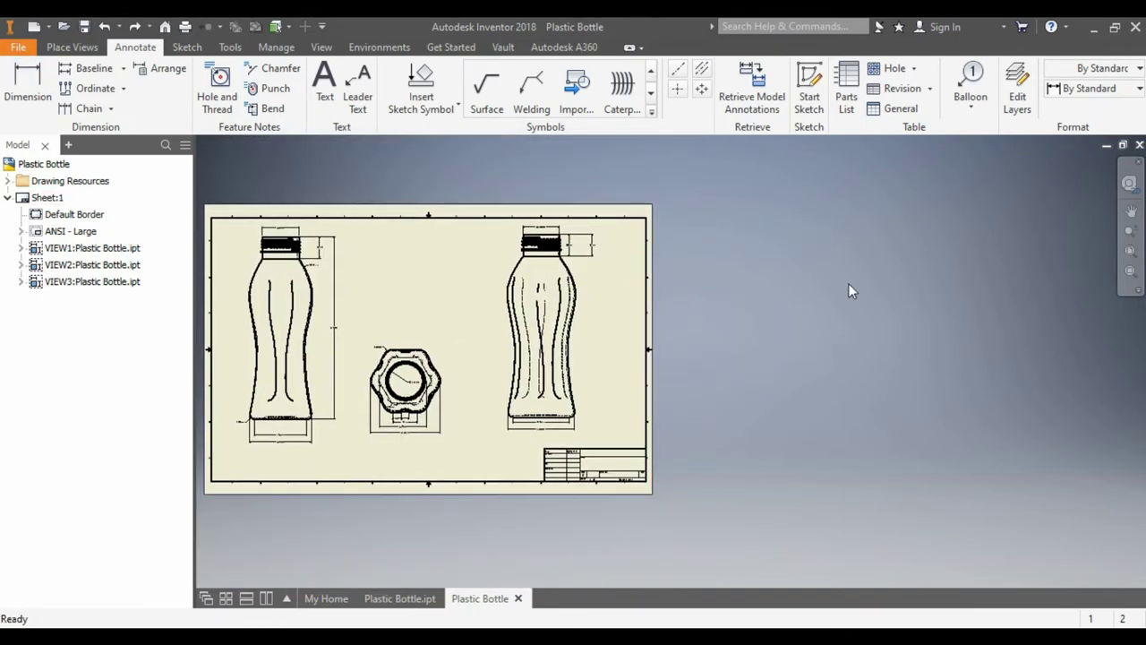
# - Look through the dimension style and layer lists and the balloon options
pyautogui.click(1101, 89)
pyautogui.click(1100, 89)
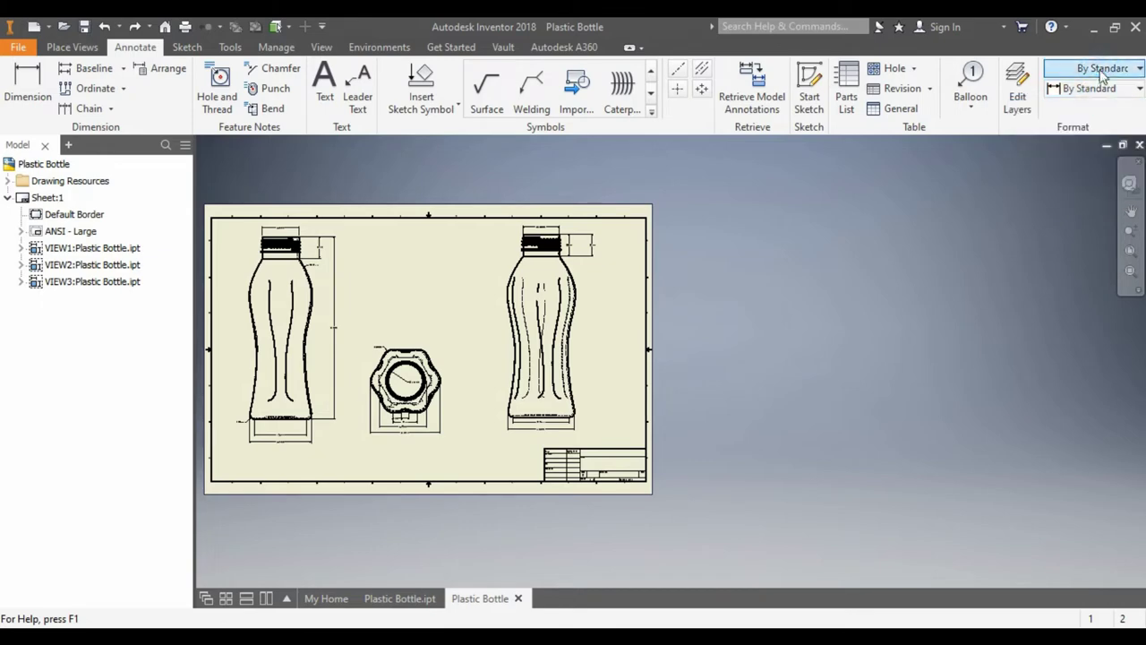
pyautogui.click(1100, 68)
pyautogui.click(1101, 69)
pyautogui.click(970, 103)
pyautogui.click(994, 136)
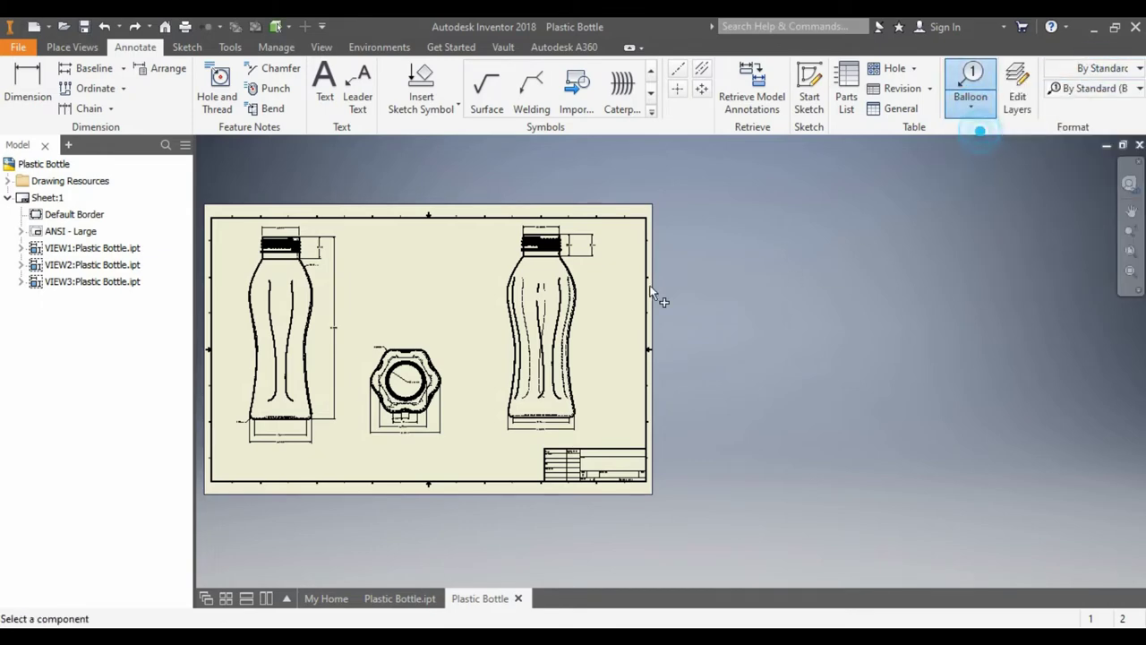
pyautogui.scroll(1, 615, 299)
pyautogui.moveTo(600, 371); pyautogui.dragTo(651, 363, button='middle')
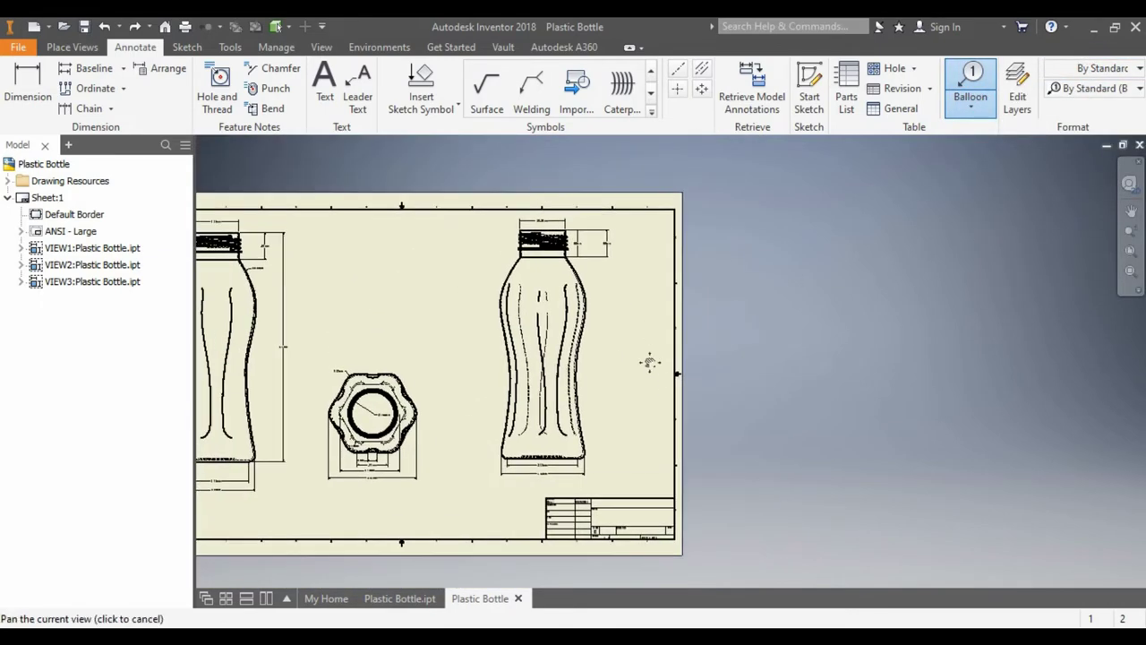
# - Try dimensioning the bottle's bottom and top edges, cancelling the unwanted angular preview
pyautogui.press('d')
pyautogui.scroll(2, 576, 461)
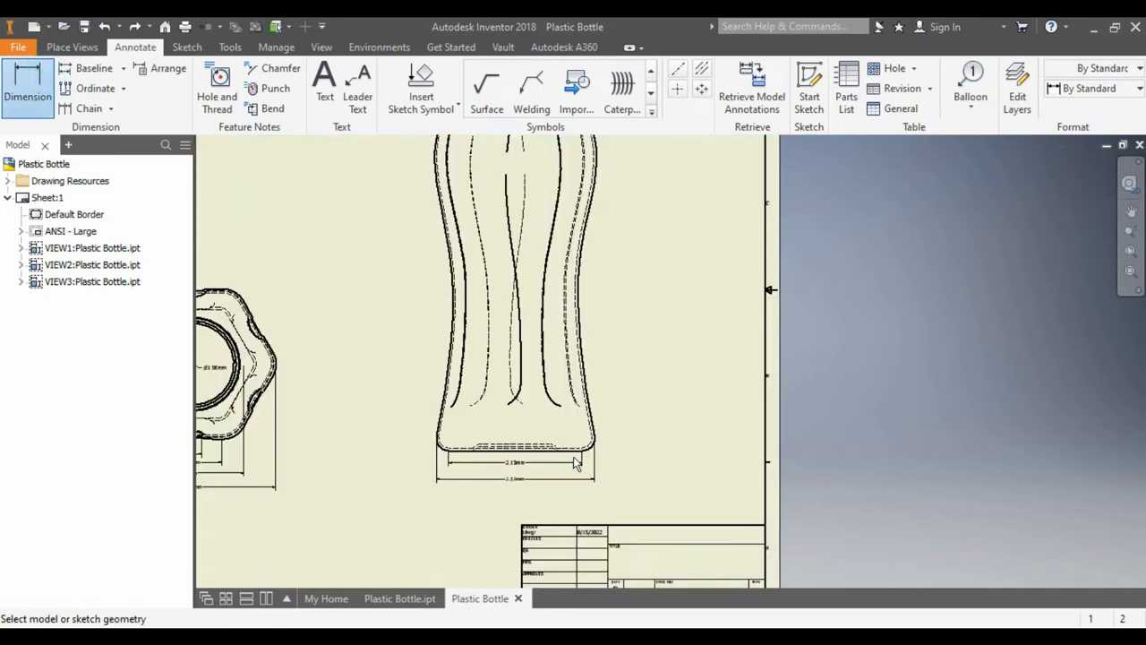
pyautogui.click(580, 446)
pyautogui.scroll(2, 583, 455)
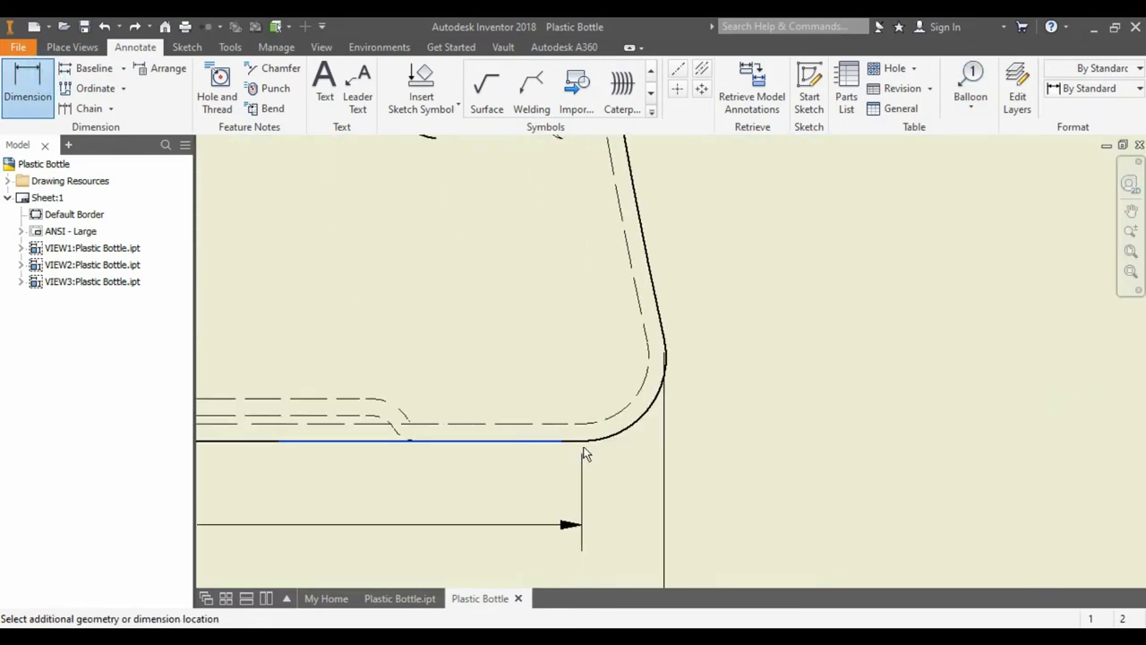
pyautogui.scroll(2, 583, 442)
pyautogui.scroll(-4, 591, 340)
pyautogui.moveTo(591, 340); pyautogui.dragTo(591, 407, button='middle')
pyautogui.scroll(-2, 591, 407)
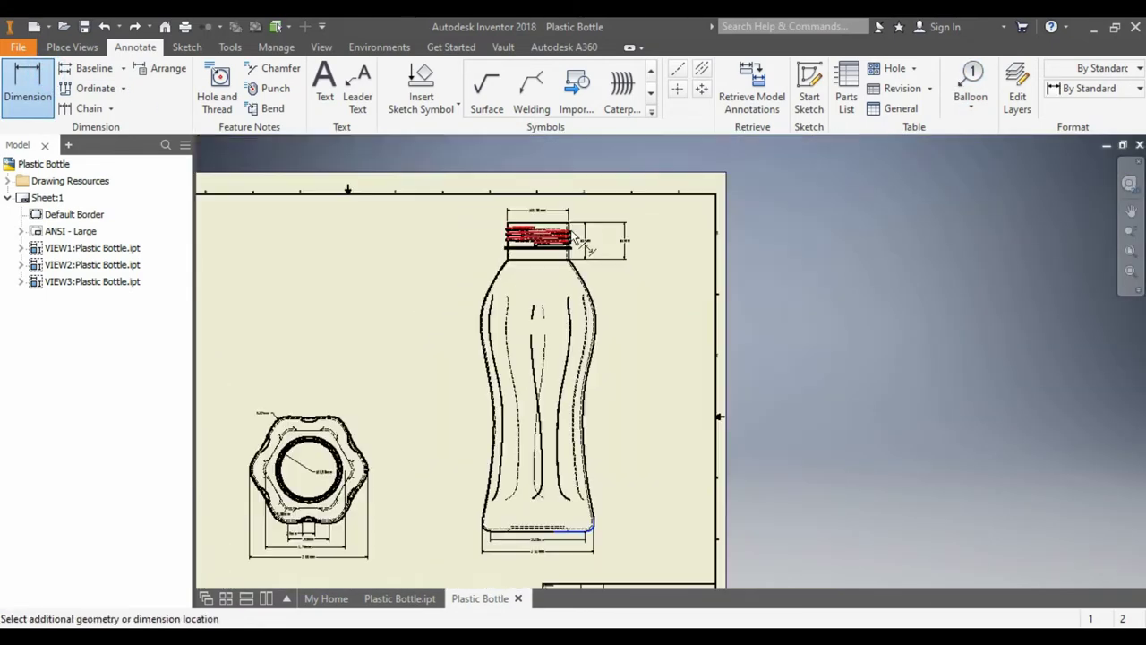
pyautogui.scroll(3, 596, 246)
pyautogui.click(554, 217)
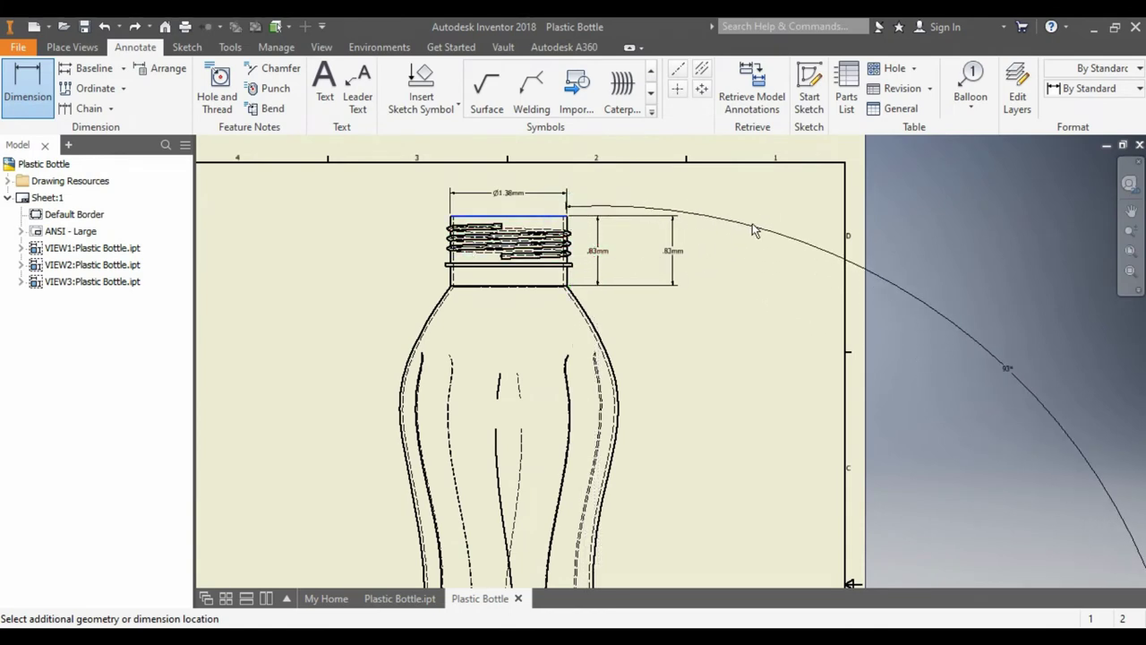
pyautogui.press('Escape')
# - Add the 6.93 height from the neck to the bottom corner with an mm suffix
pyautogui.press('d')
pyautogui.click(451, 223)
pyautogui.scroll(3, 451, 223)
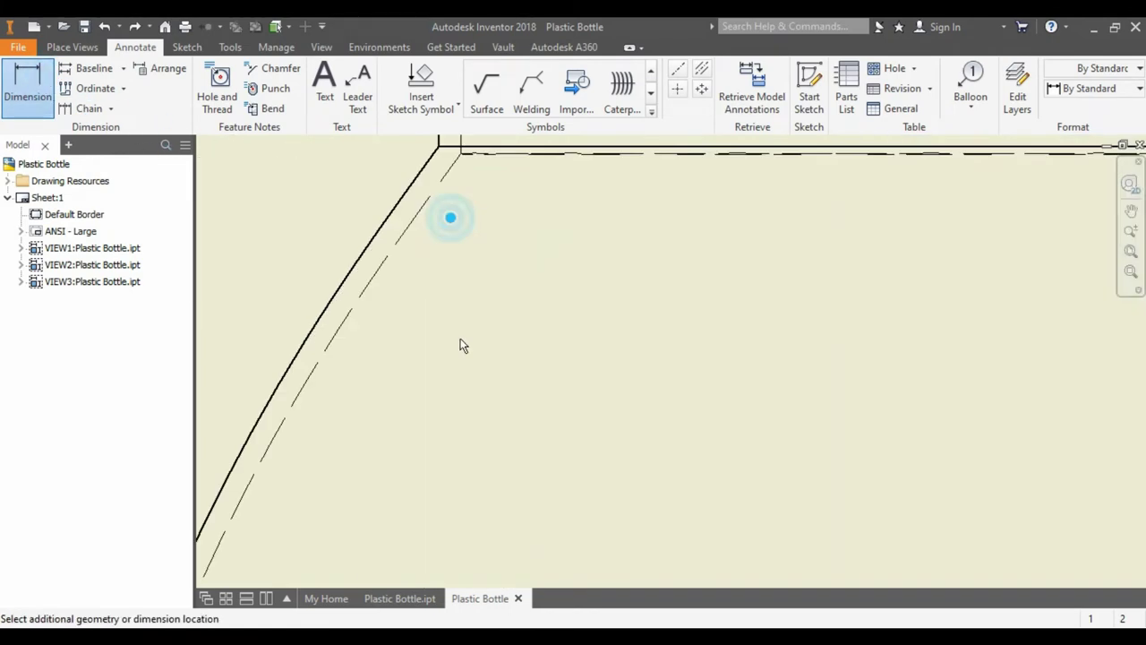
pyautogui.scroll(-5, 460, 346)
pyautogui.scroll(4, 428, 389)
pyautogui.scroll(1, 428, 389)
pyautogui.click(450, 362)
pyautogui.scroll(3, 356, 335)
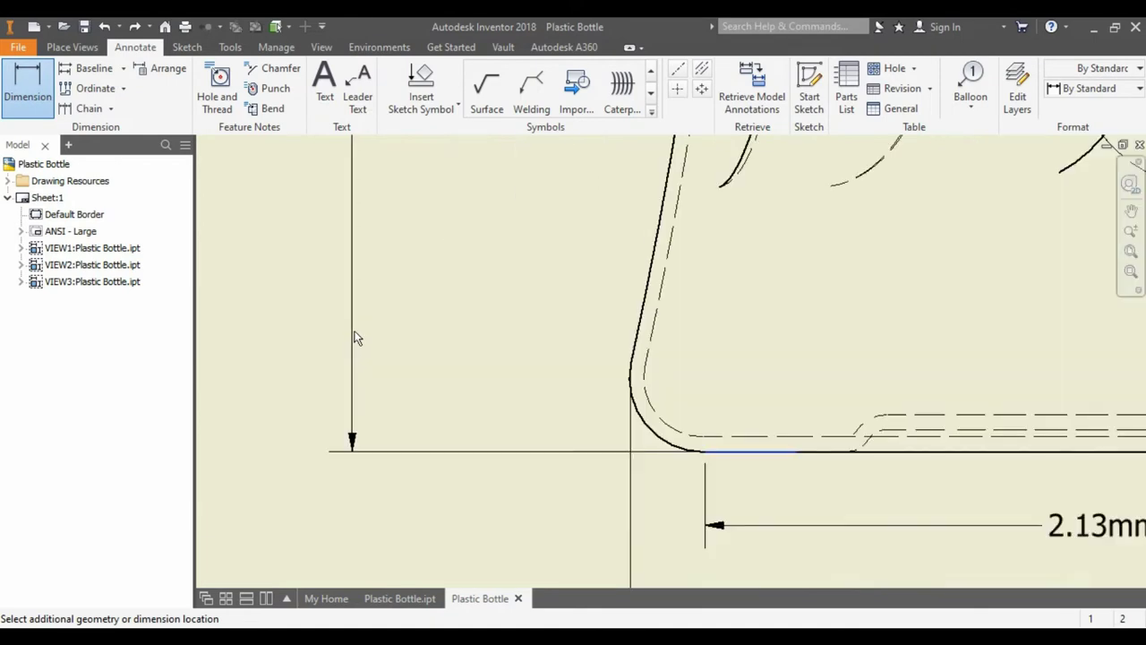
pyautogui.scroll(-3, 430, 475)
pyautogui.click(418, 362)
pyautogui.write('mm')
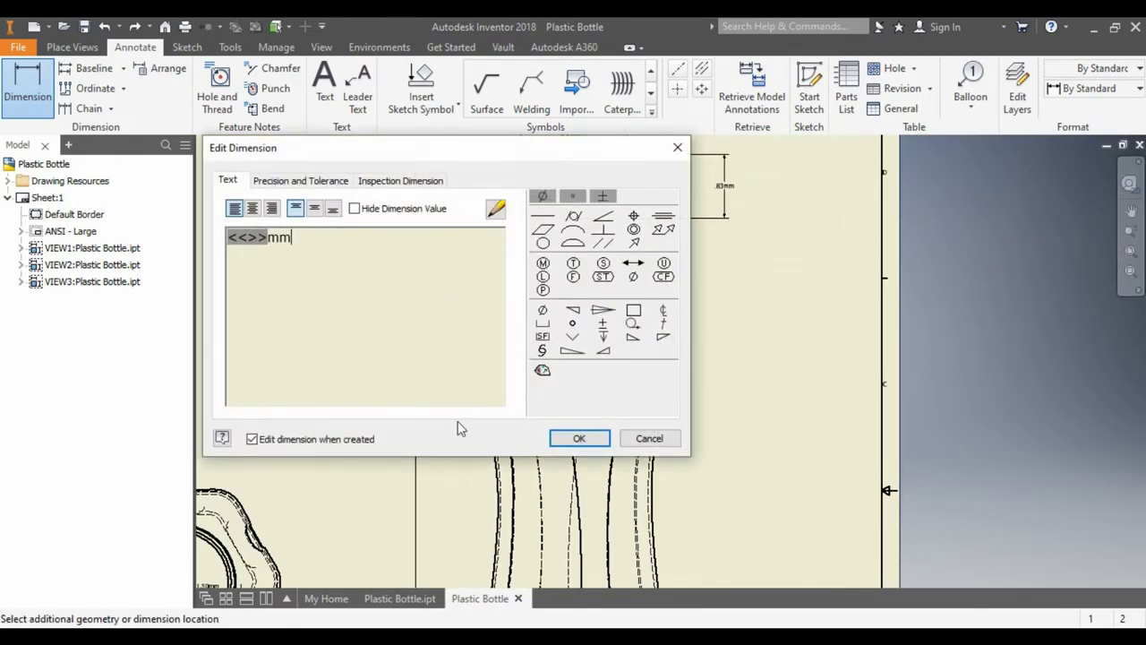
pyautogui.click(579, 437)
# - Try a baseline dimension set on the bottle's left outline, then cancel it
pyautogui.scroll(2, 451, 317)
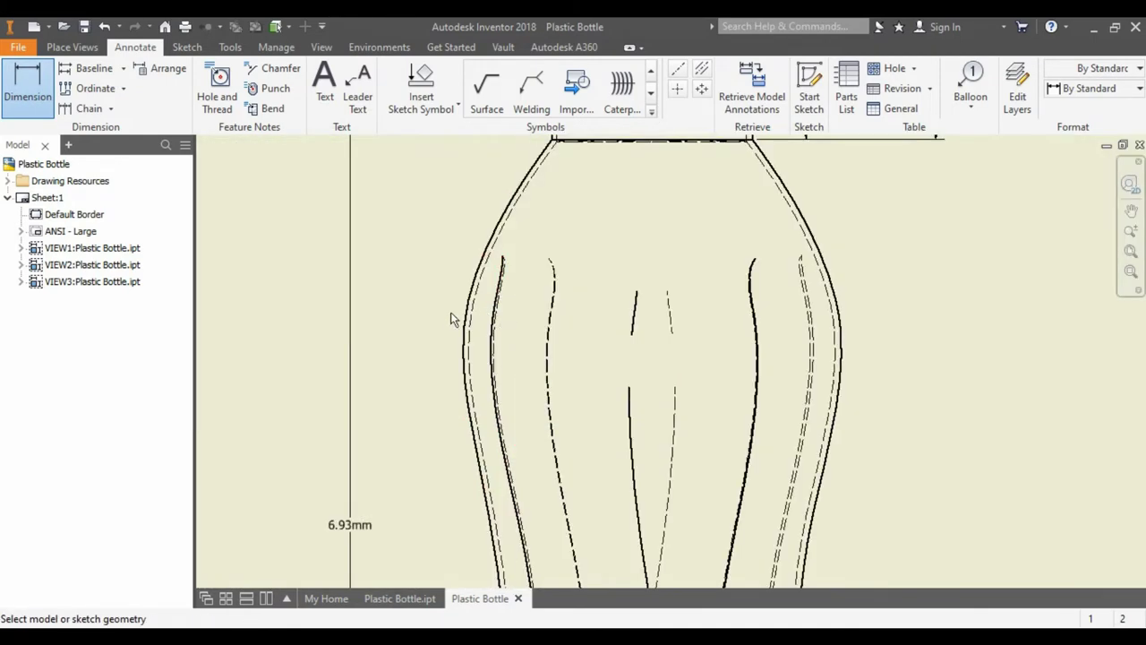
pyautogui.click(452, 327)
pyautogui.moveTo(699, 274); pyautogui.dragTo(677, 354, button='middle')
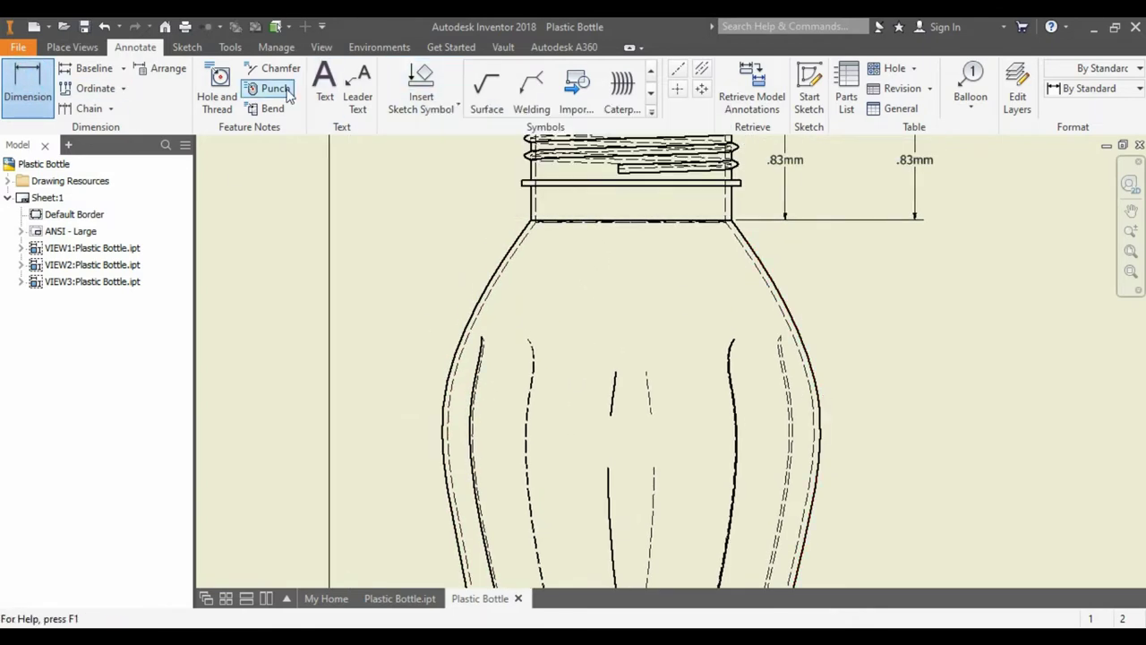
pyautogui.click(123, 88)
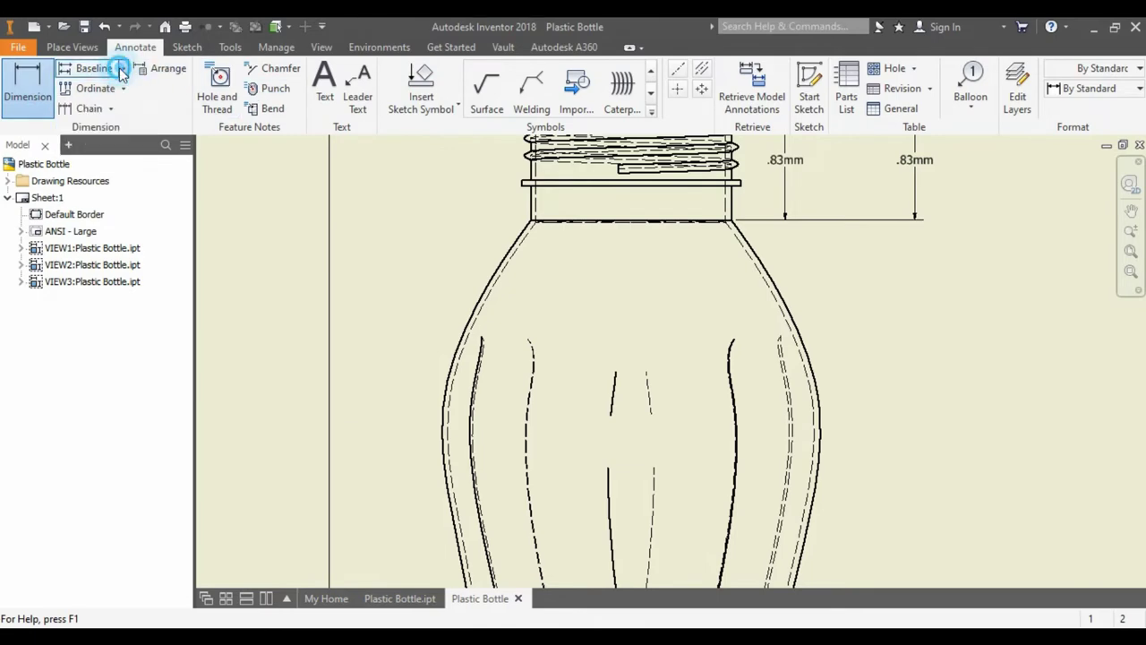
pyautogui.click(123, 70)
pyautogui.click(106, 128)
pyautogui.click(441, 399)
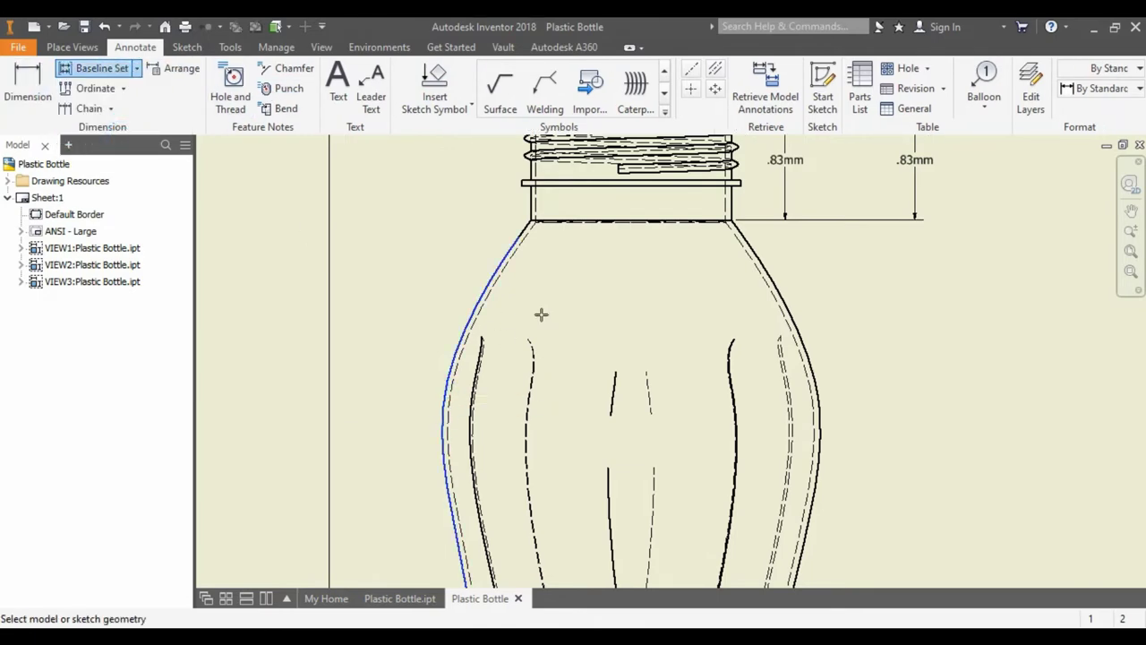
pyautogui.scroll(3, 474, 303)
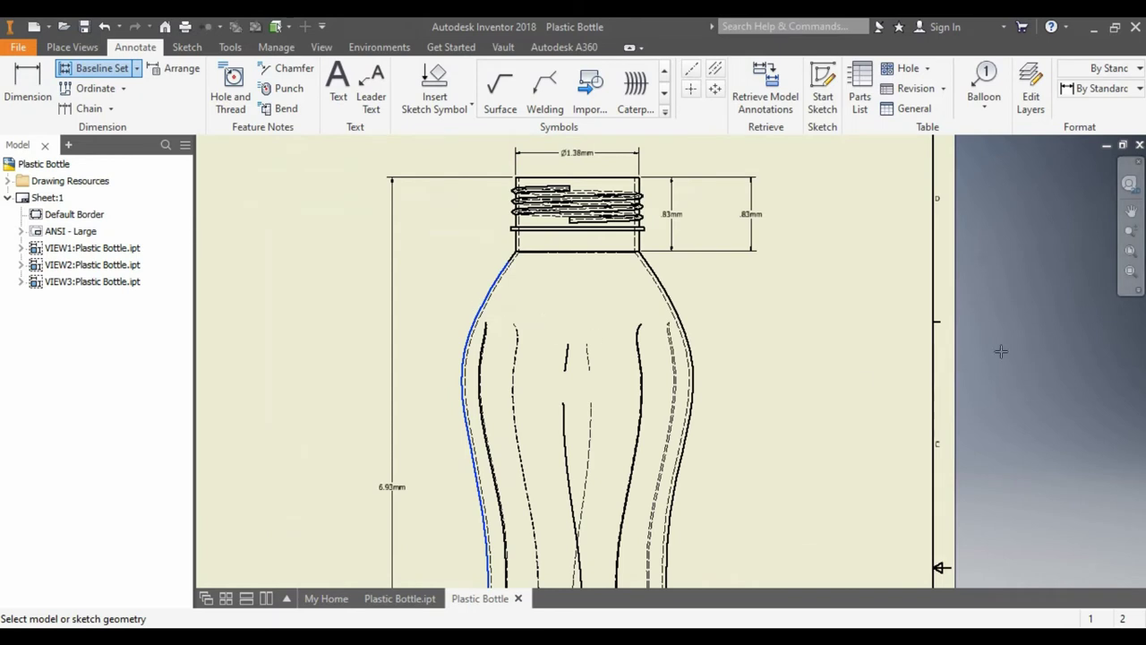
pyautogui.click(27, 85)
# - Switch to the view placement tools and pan the sheet to the left bottle
pyautogui.click(187, 47)
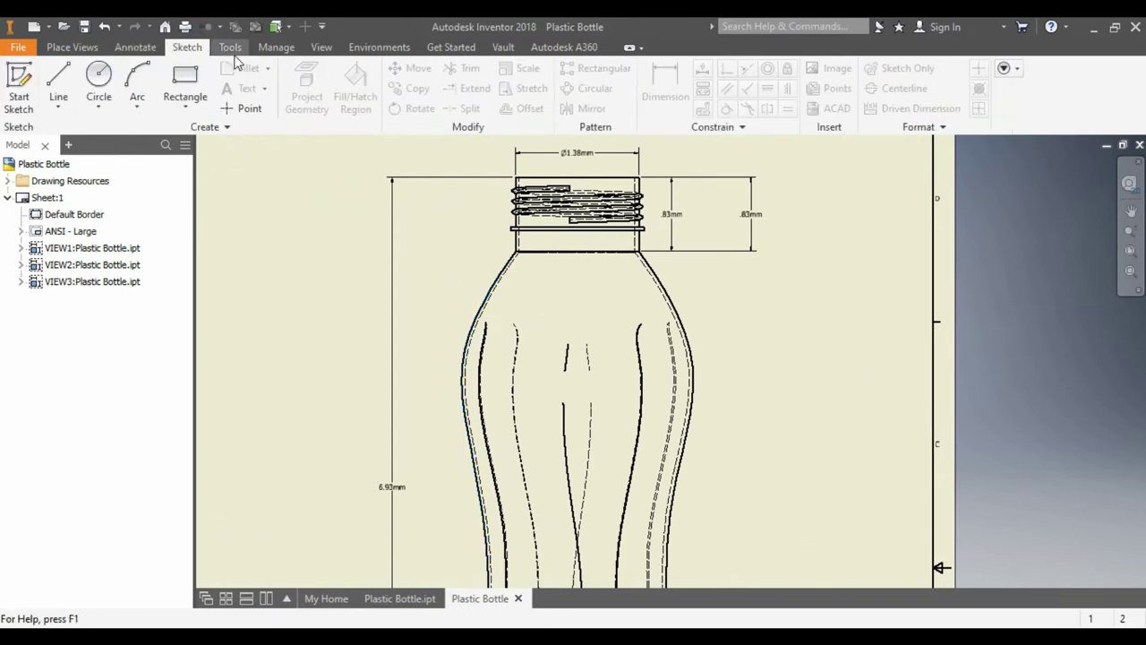
pyautogui.click(230, 46)
pyautogui.click(72, 46)
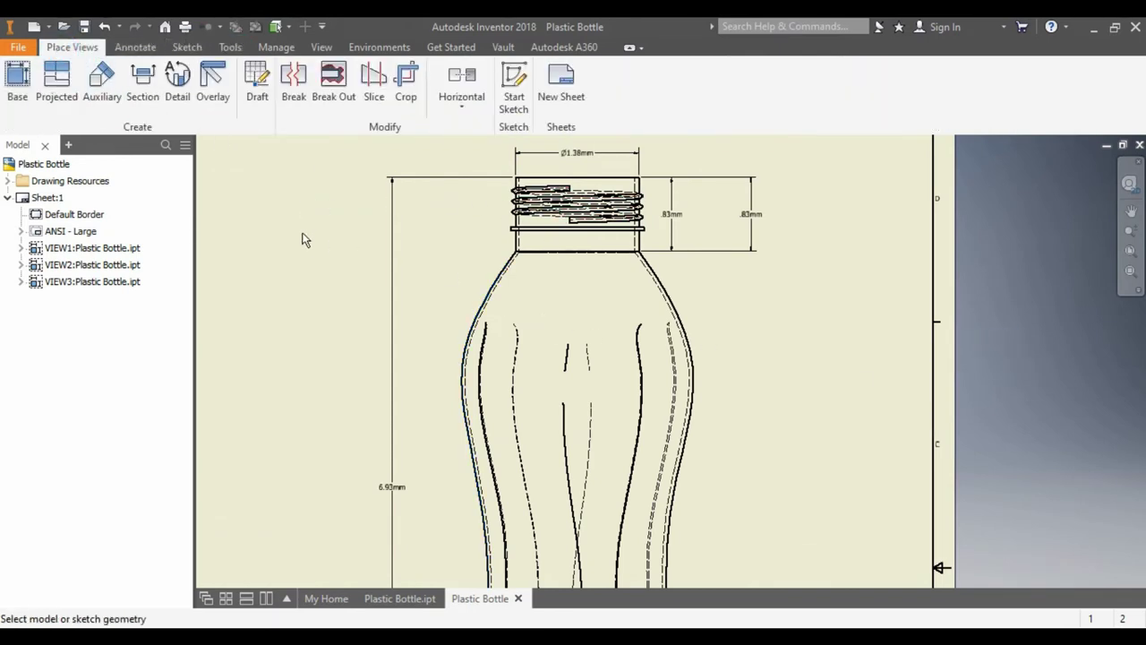
pyautogui.scroll(2, 397, 199)
pyautogui.scroll(-5, 485, 224)
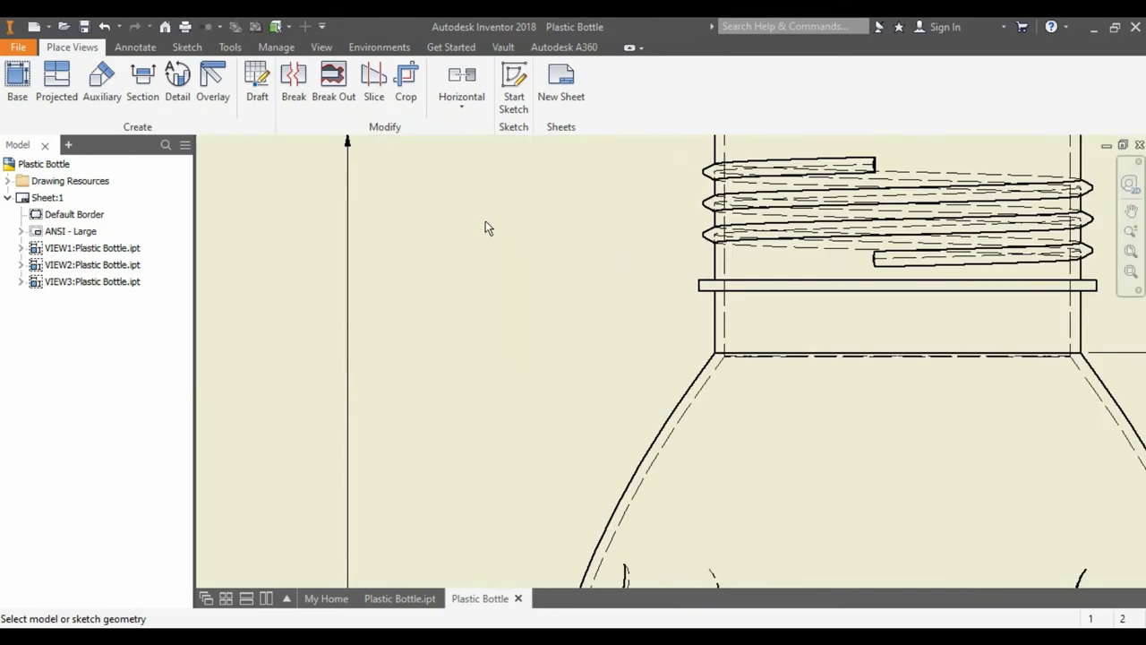
pyautogui.scroll(8, 485, 224)
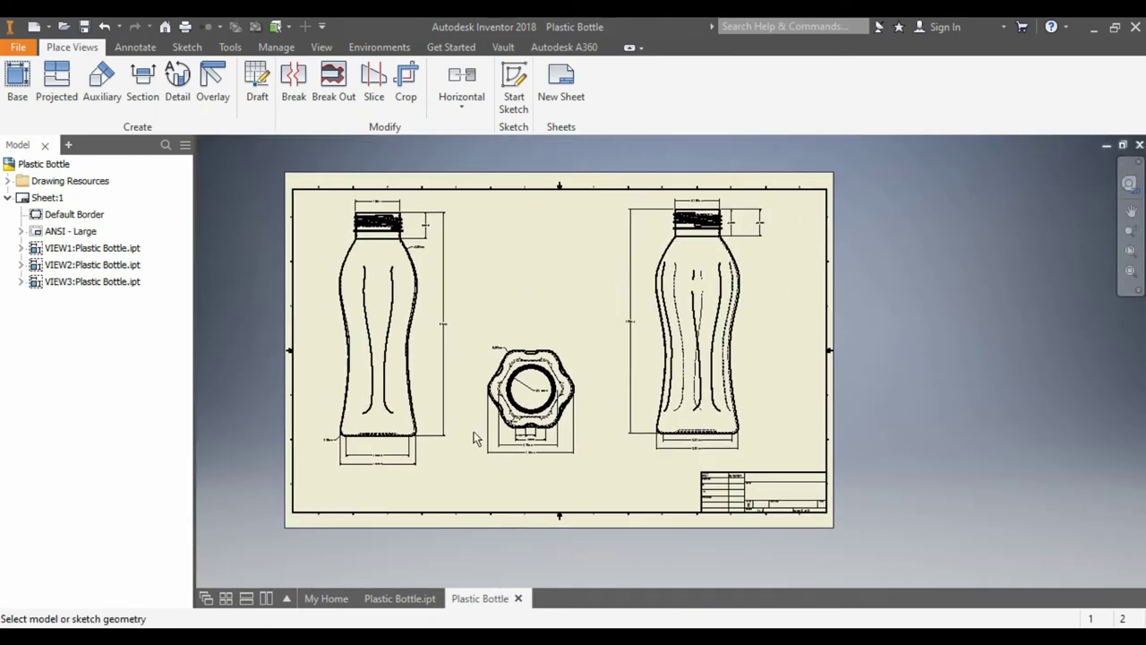
pyautogui.scroll(-2, 374, 315)
pyautogui.moveTo(374, 337); pyautogui.dragTo(523, 330)
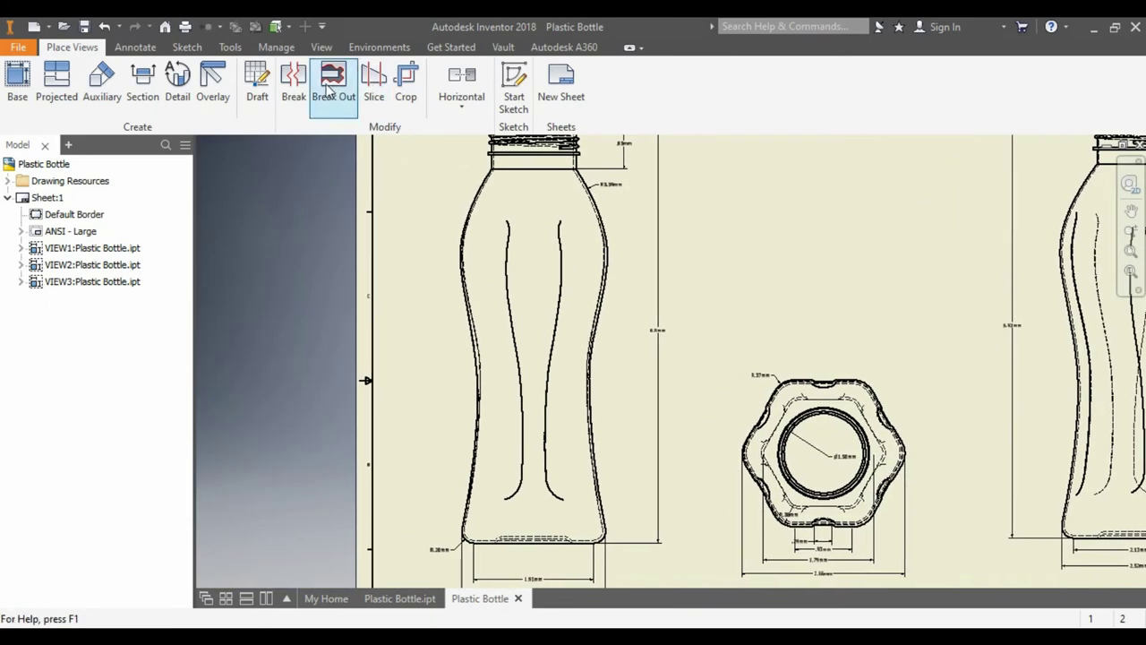
# - Start a detail and then an auxiliary view, cancel it, and zoom in on the middle view
pyautogui.click(178, 85)
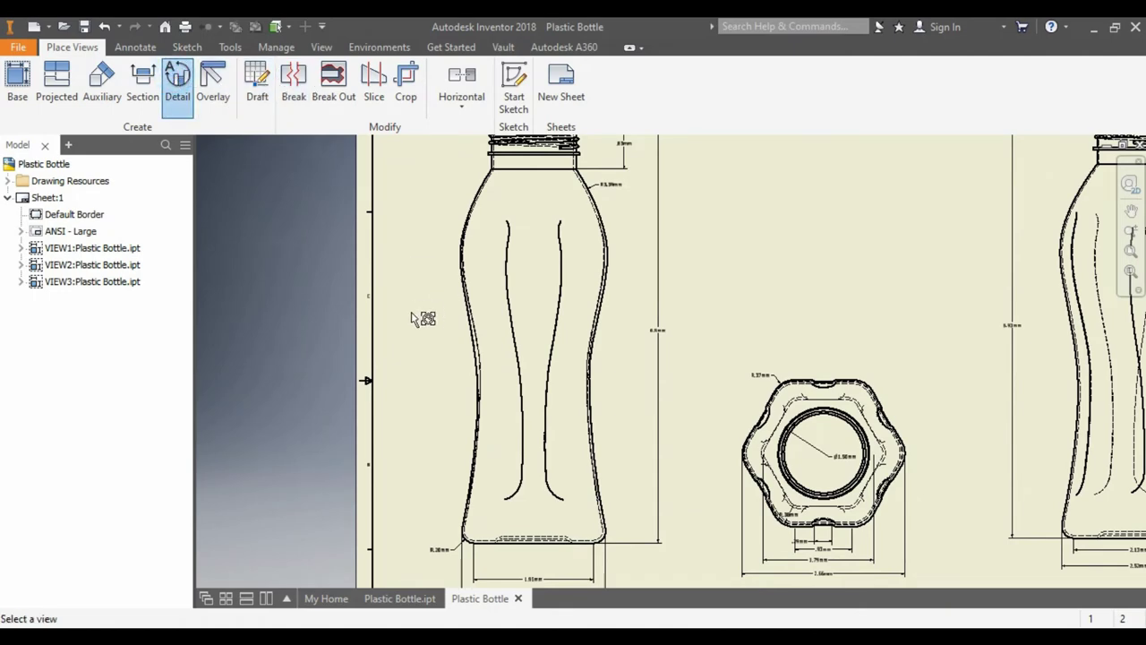
pyautogui.scroll(3, 742, 268)
pyautogui.scroll(-2, 743, 242)
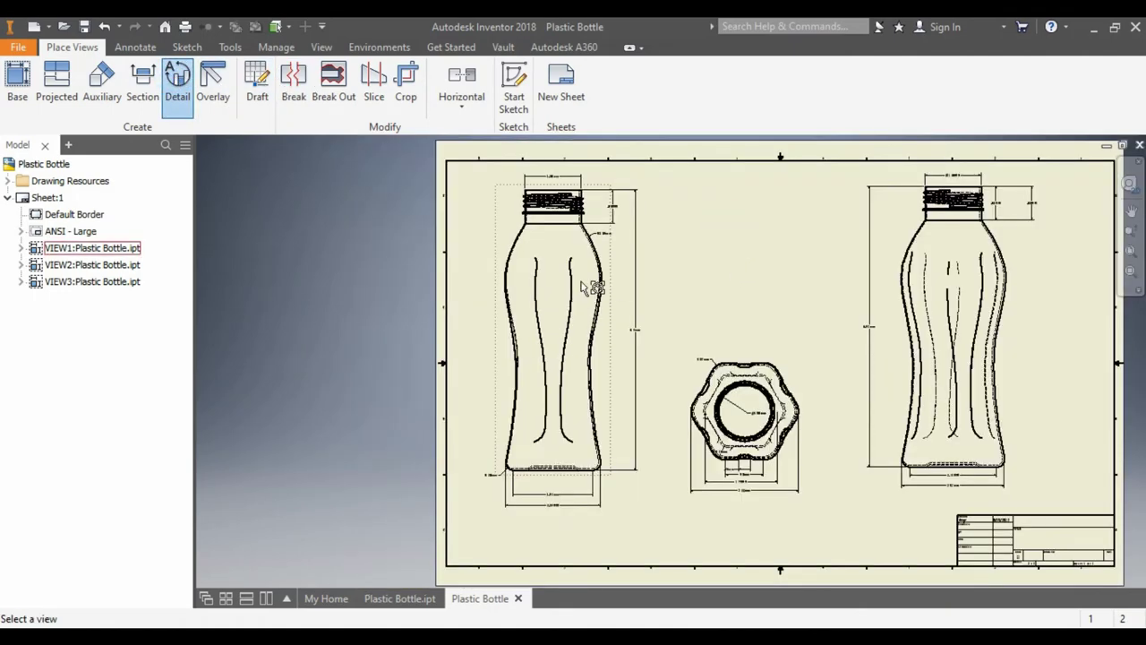
pyautogui.click(102, 82)
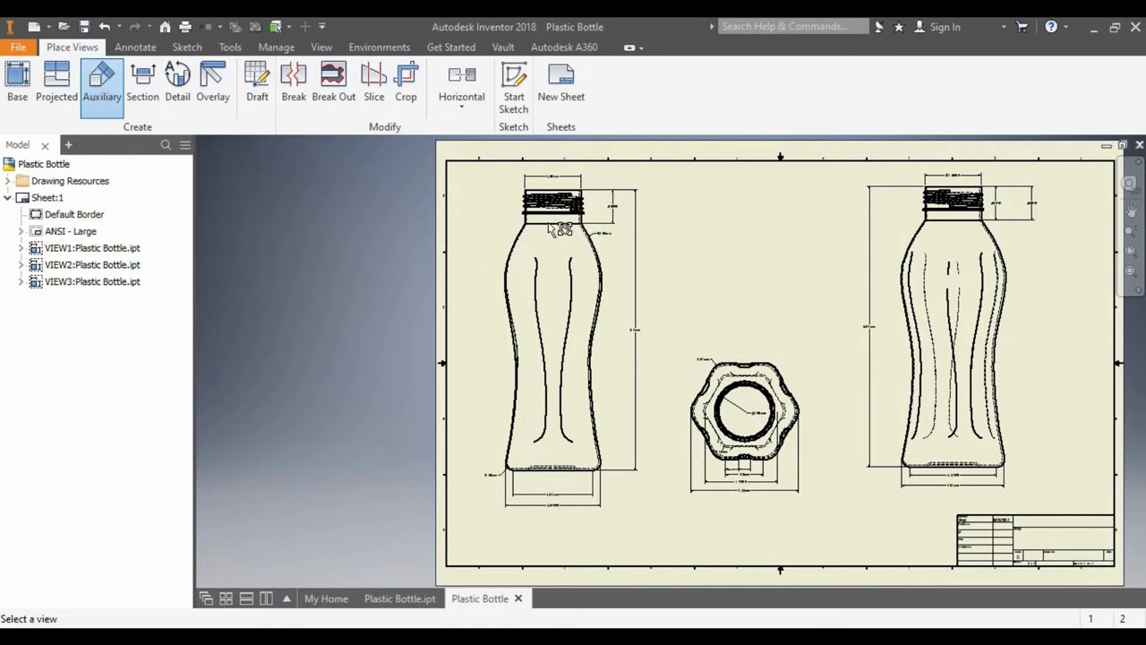
pyautogui.rightClick(743, 267)
pyautogui.click(646, 257)
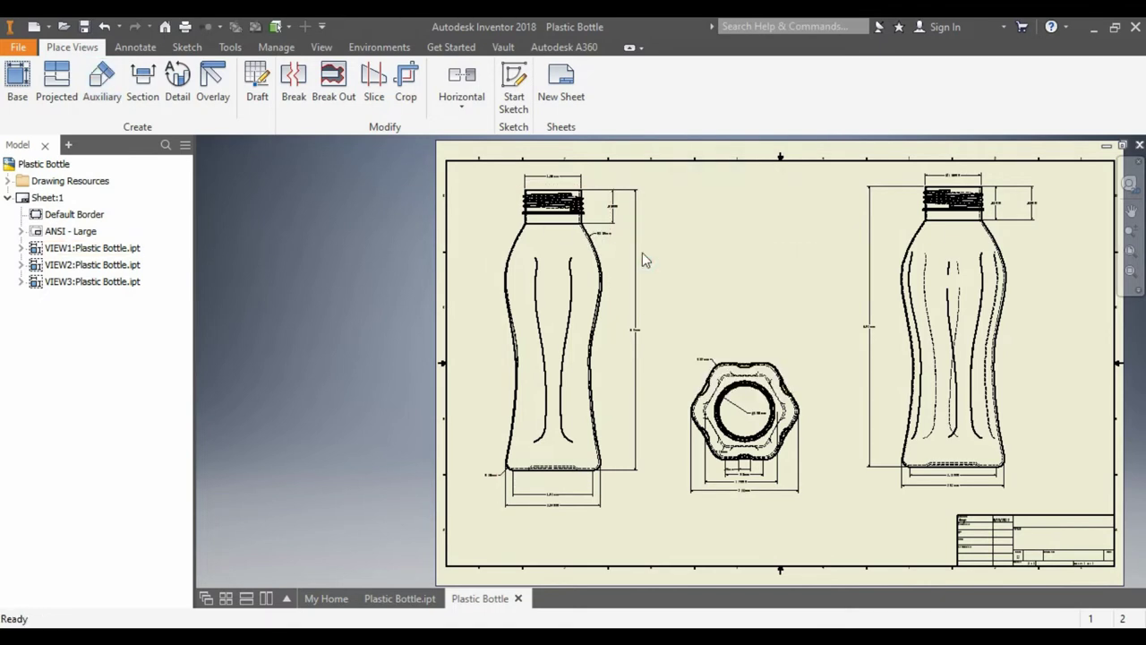
pyautogui.scroll(-8, 778, 365)
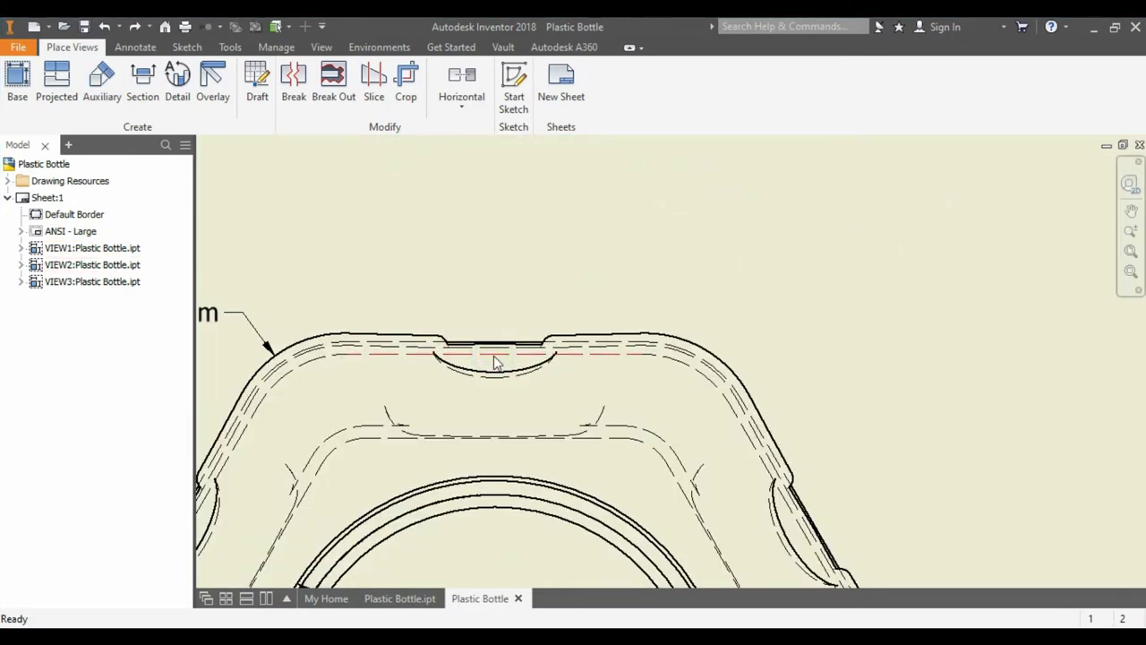
# - Dimension the top flat of the hexagonal view as .93mm
pyautogui.click(136, 46)
pyautogui.press('d')
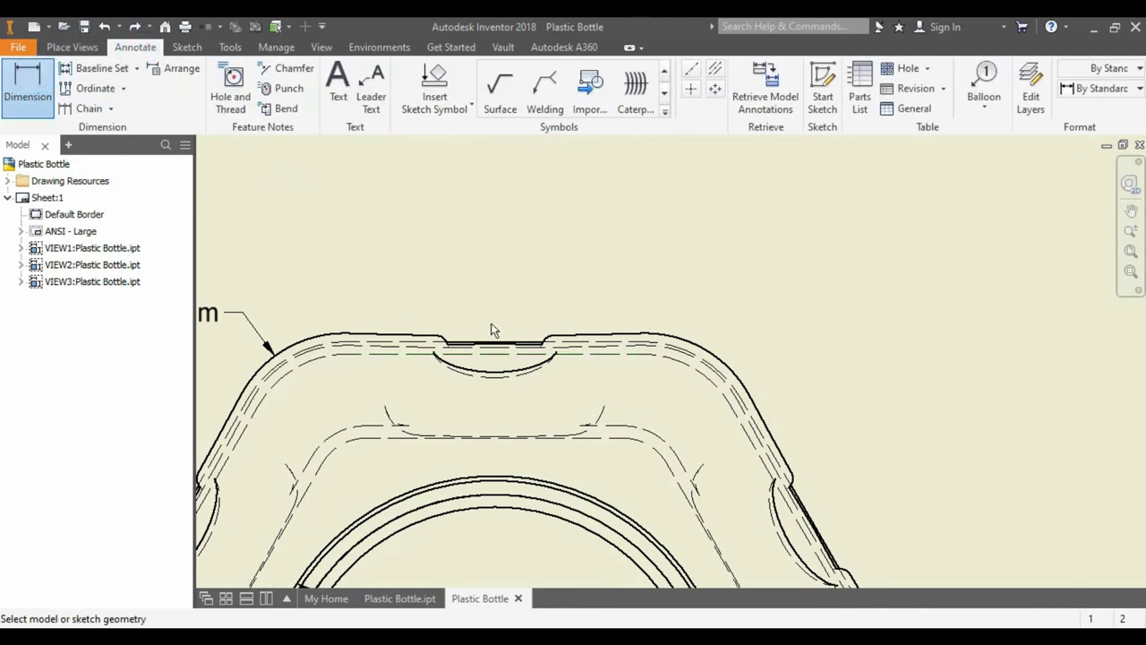
pyautogui.rightClick(524, 296)
pyautogui.click(447, 292)
pyautogui.rightClick(551, 249)
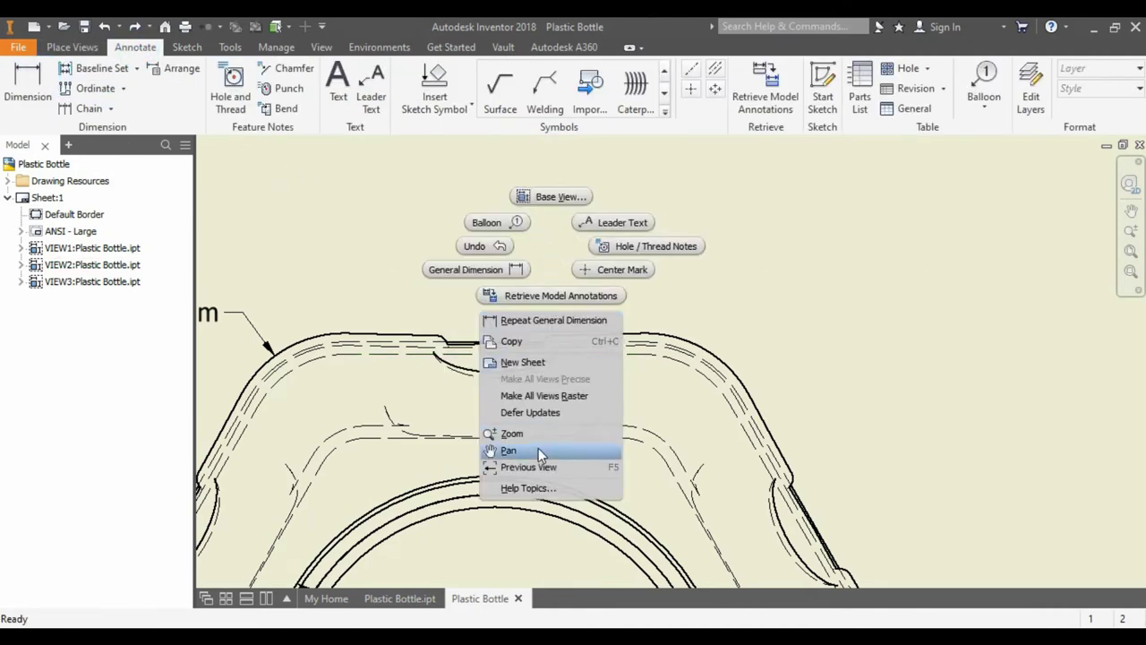
pyautogui.click(520, 320)
pyautogui.click(484, 344)
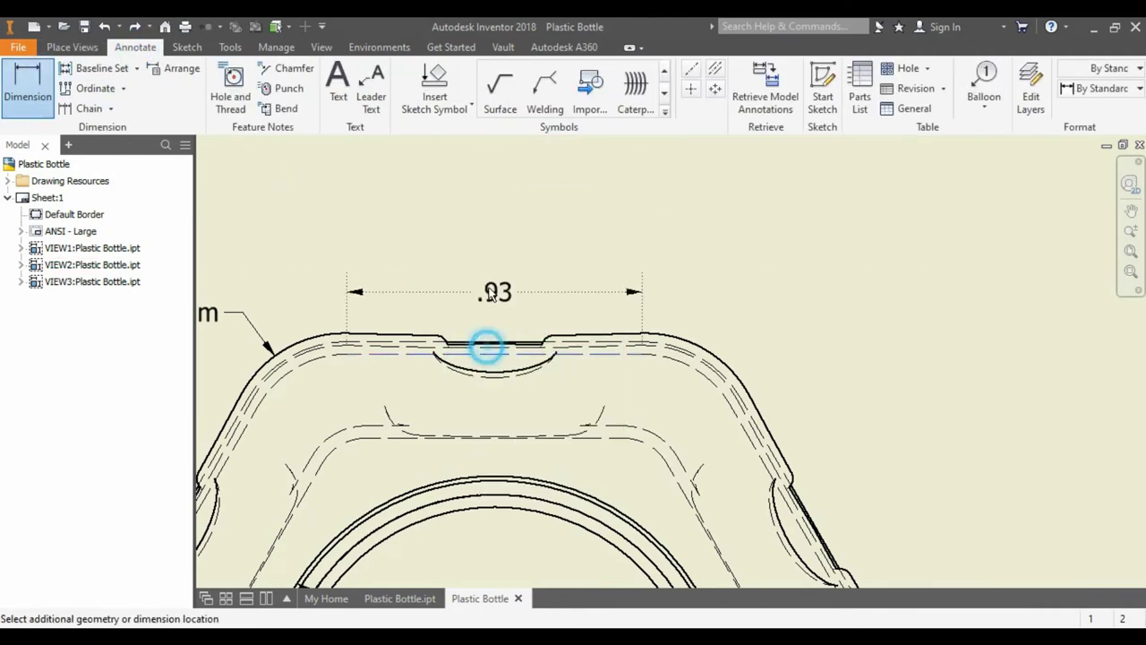
pyautogui.click(488, 269)
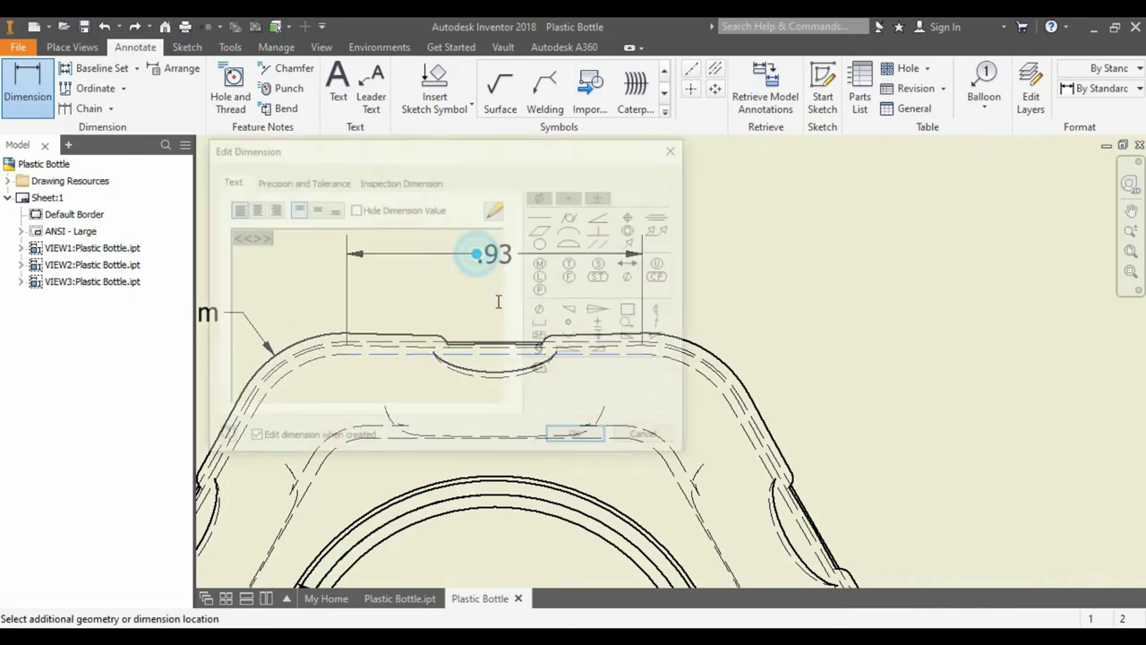
pyautogui.click(574, 440)
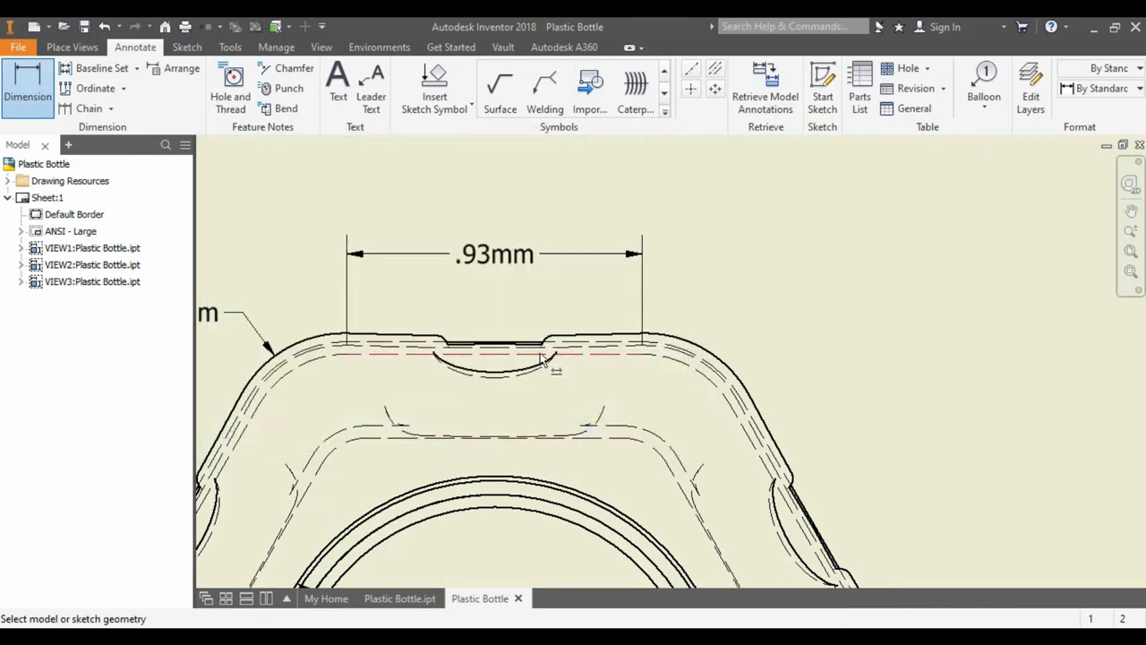
# - Add an R.38mm radius dimension to the corner arc
pyautogui.click(725, 367)
pyautogui.click(729, 294)
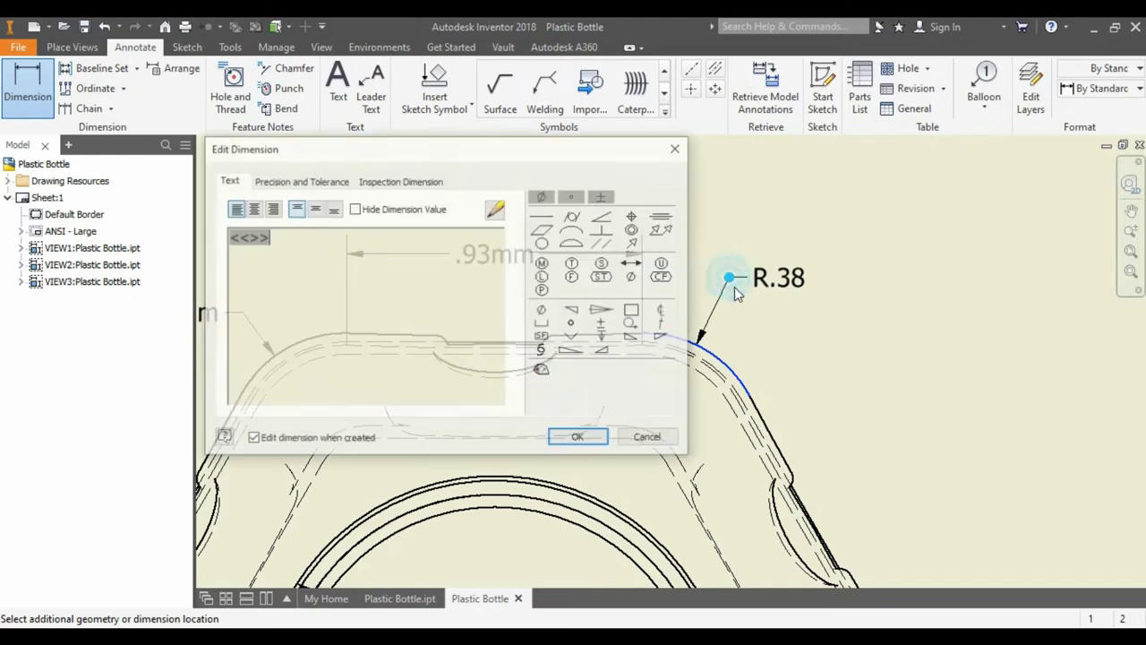
pyautogui.click(579, 439)
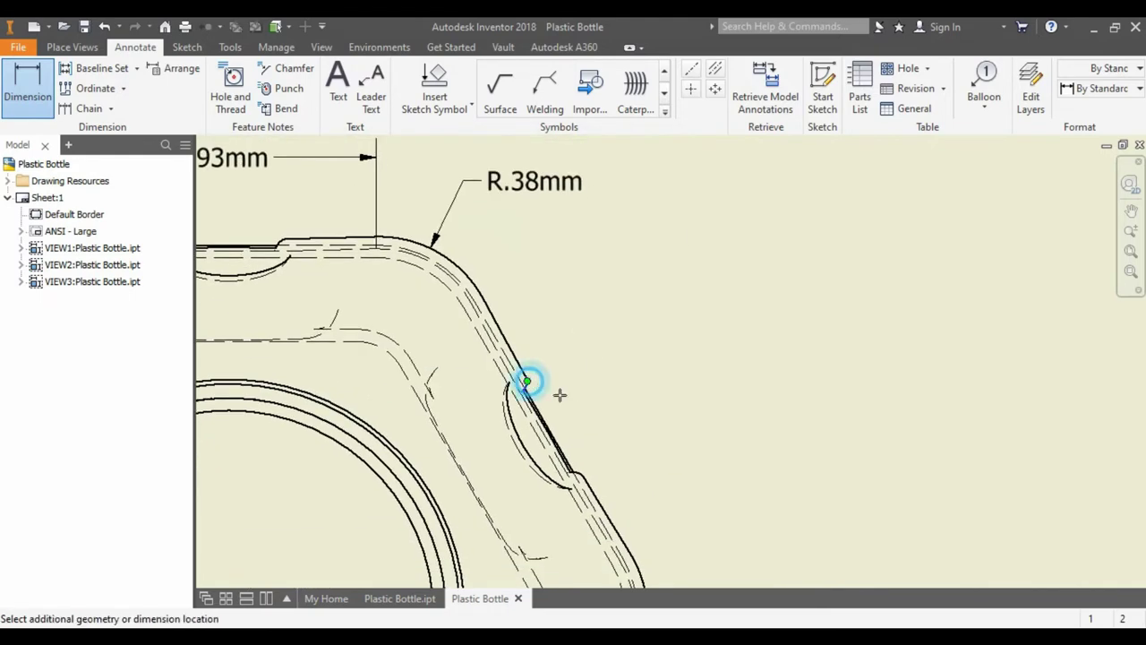
pyautogui.scroll(-2, 533, 385)
pyautogui.scroll(-2, 493, 391)
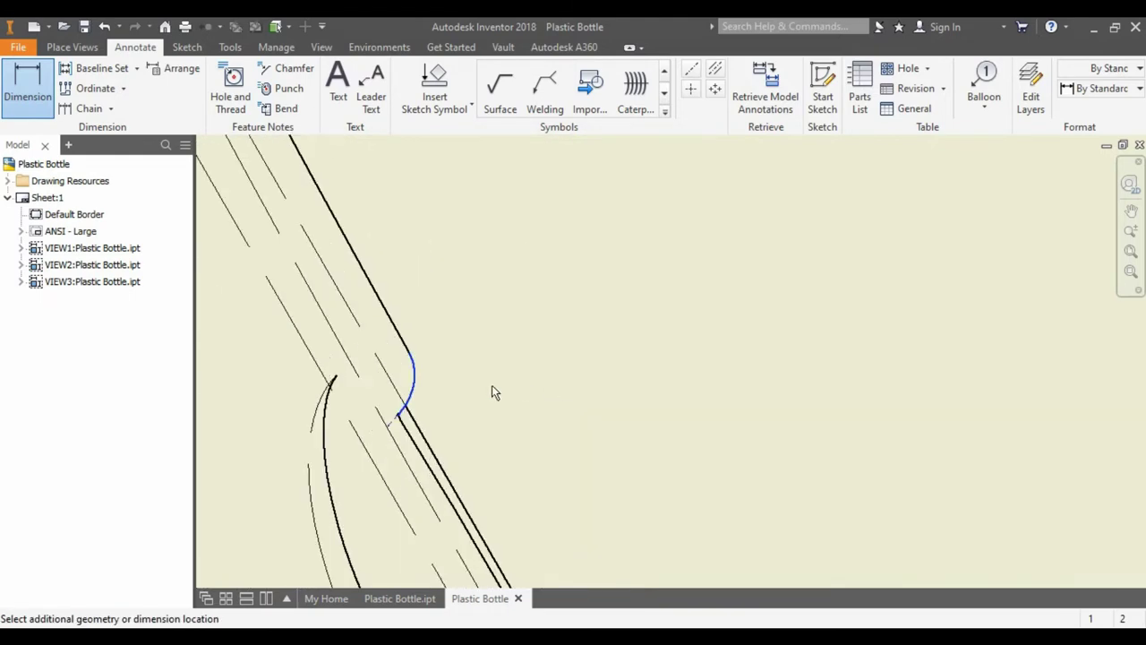
pyautogui.rightClick(409, 381)
pyautogui.click(472, 385)
# - Try dimensioning the small notch arc and drop the unwanted R4.66 dimension
pyautogui.rightClick(451, 372)
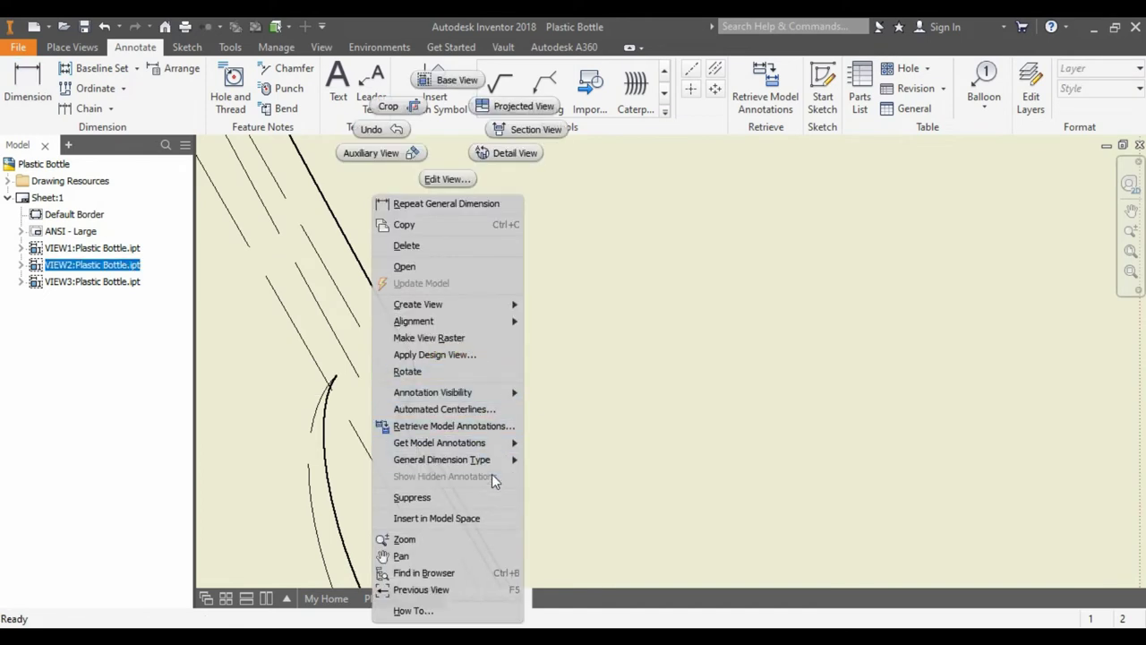
pyautogui.click(454, 204)
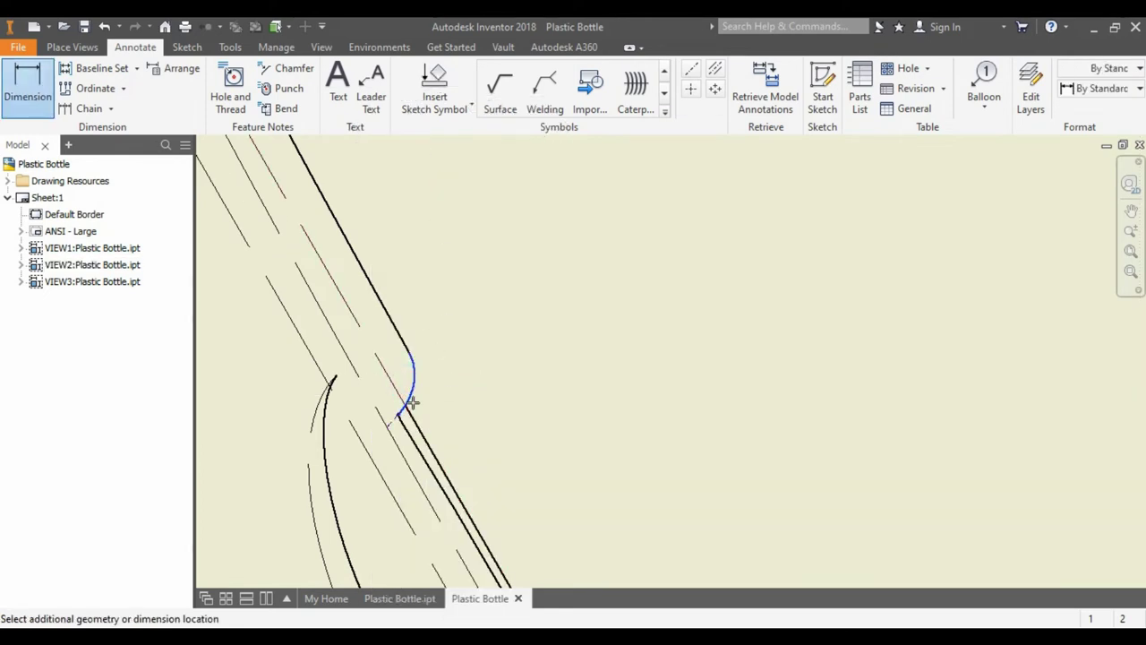
pyautogui.press('Escape')
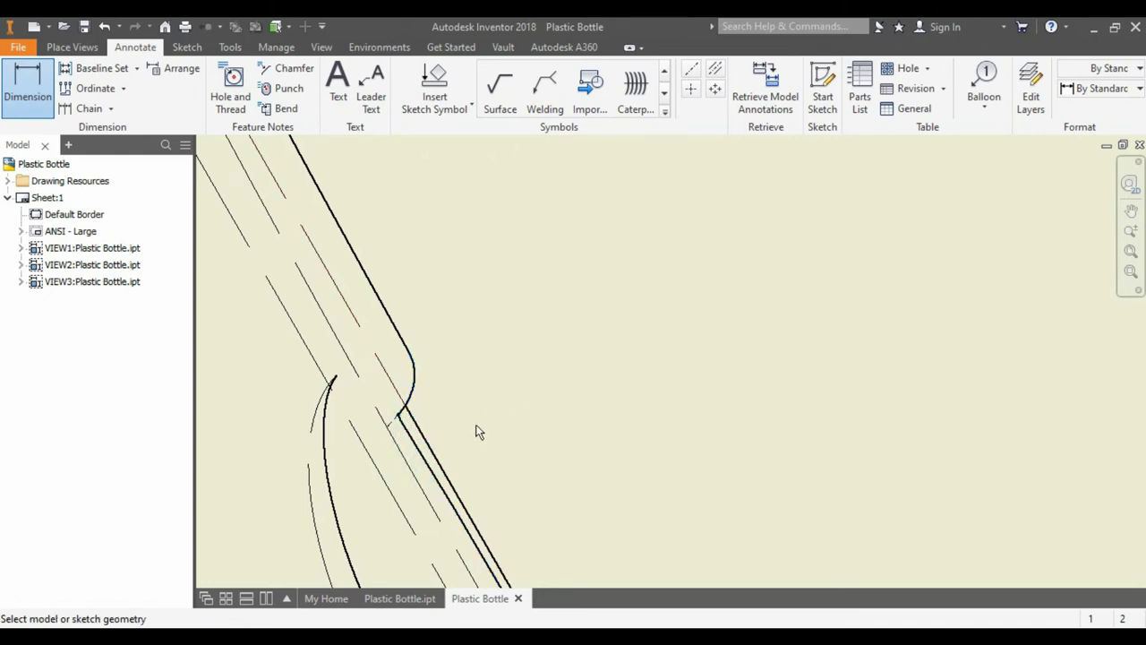
pyautogui.click(417, 449)
pyautogui.scroll(2, 507, 358)
pyautogui.scroll(-4, 508, 354)
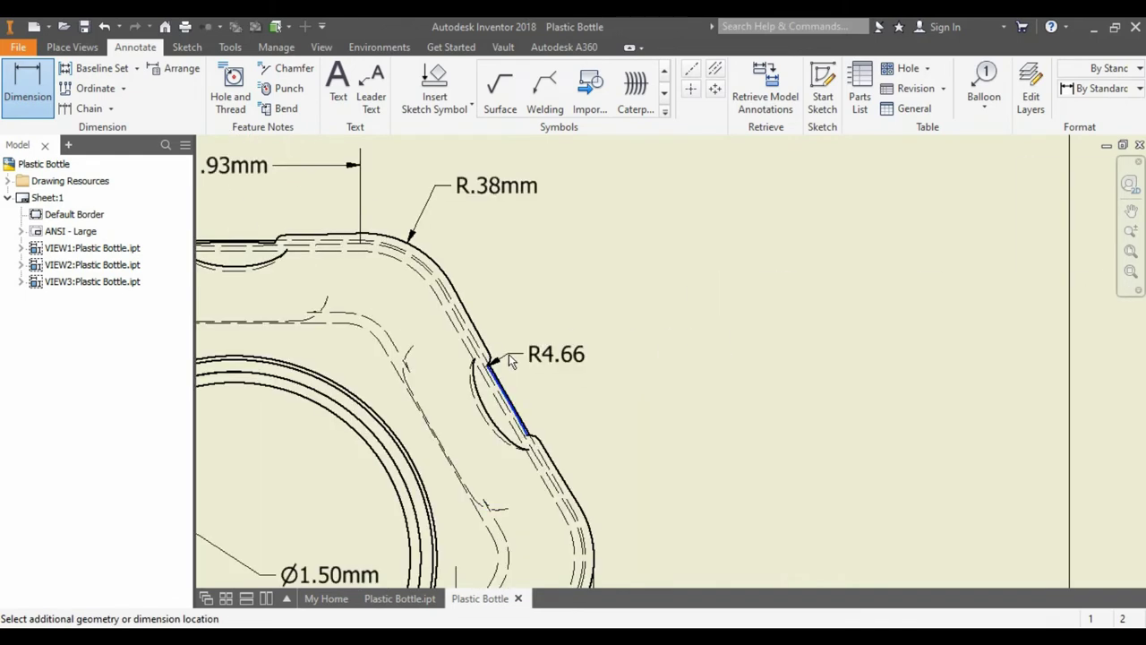
pyautogui.scroll(2, 537, 376)
pyautogui.rightClick(555, 394)
pyautogui.click(488, 392)
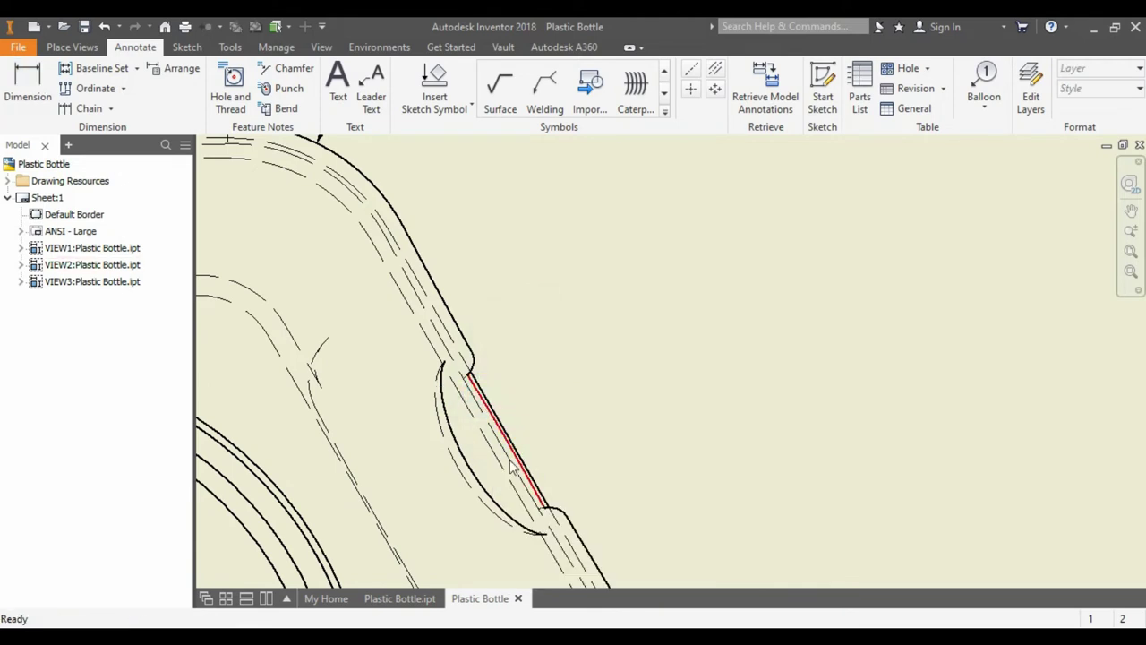
pyautogui.click(456, 450)
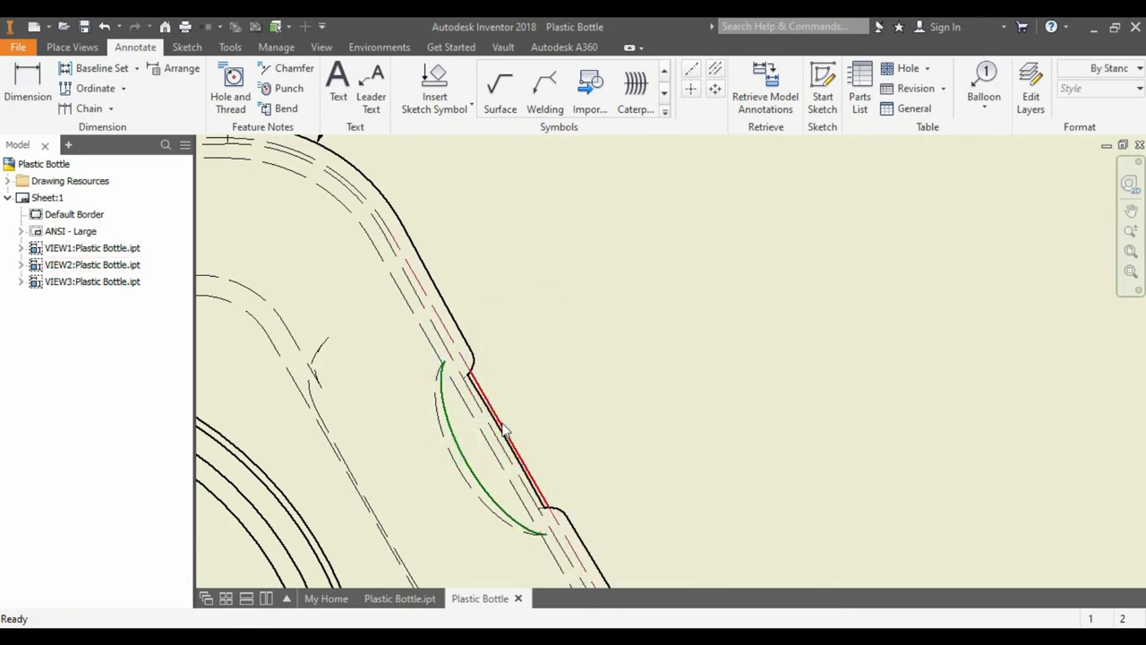
# - Dimension the upper-right flat as .93mm
pyautogui.rightClick(389, 232)
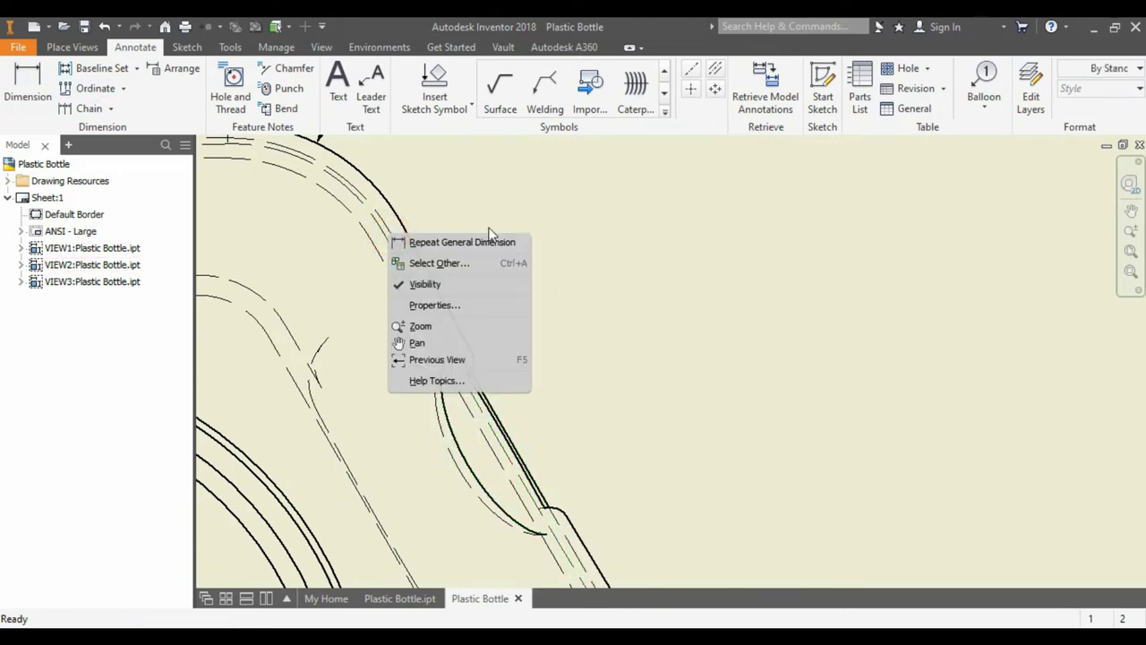
pyautogui.click(462, 242)
pyautogui.click(464, 356)
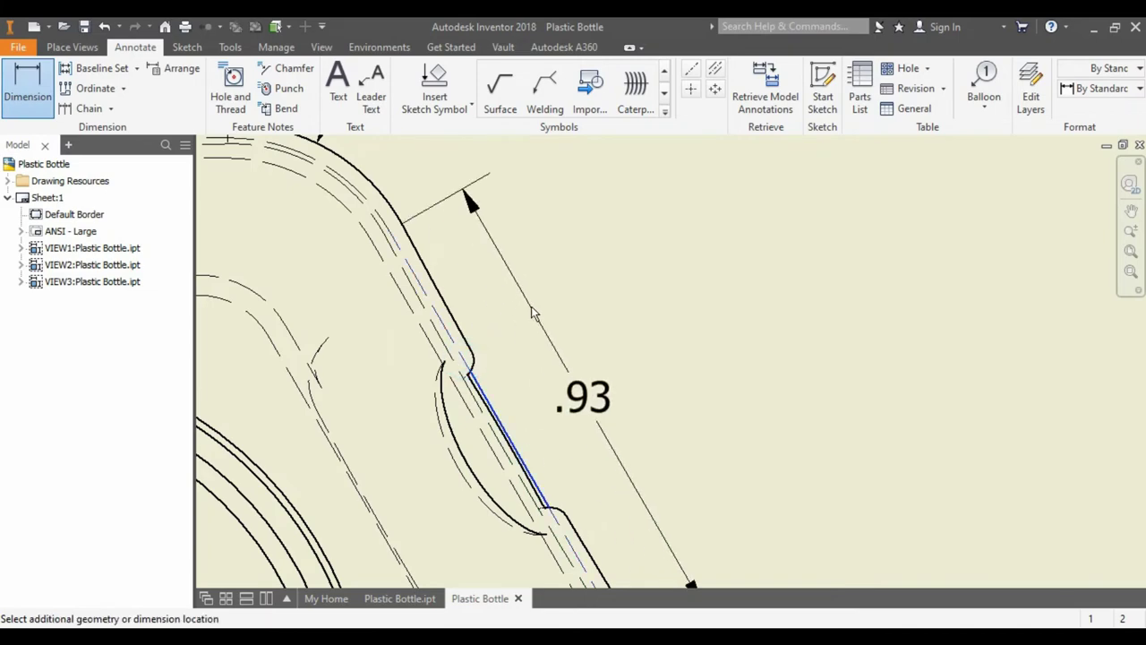
pyautogui.click(541, 294)
pyautogui.click(578, 439)
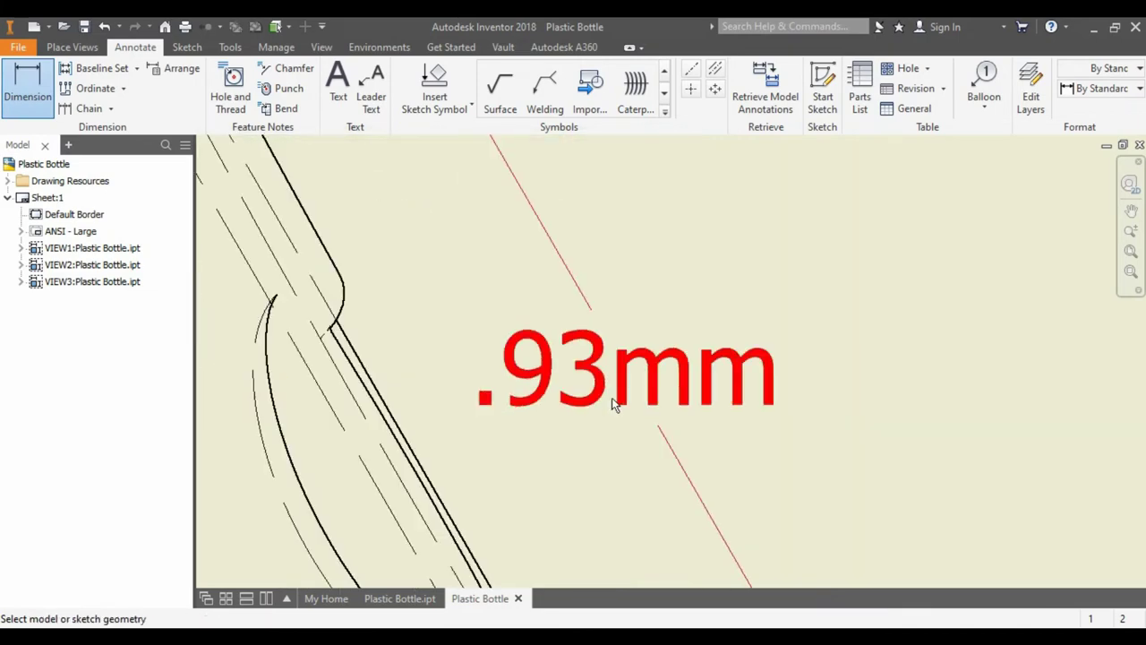
pyautogui.scroll(-5, 620, 413)
pyautogui.scroll(3, 619, 414)
pyautogui.scroll(2, 620, 413)
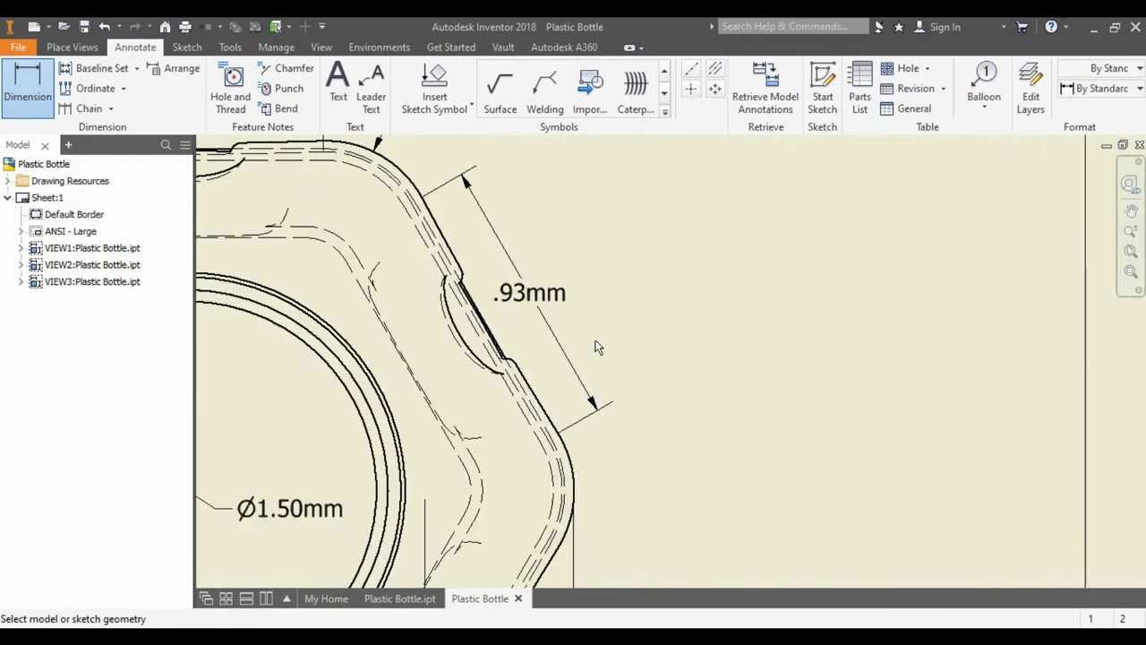
pyautogui.scroll(-2, 599, 346)
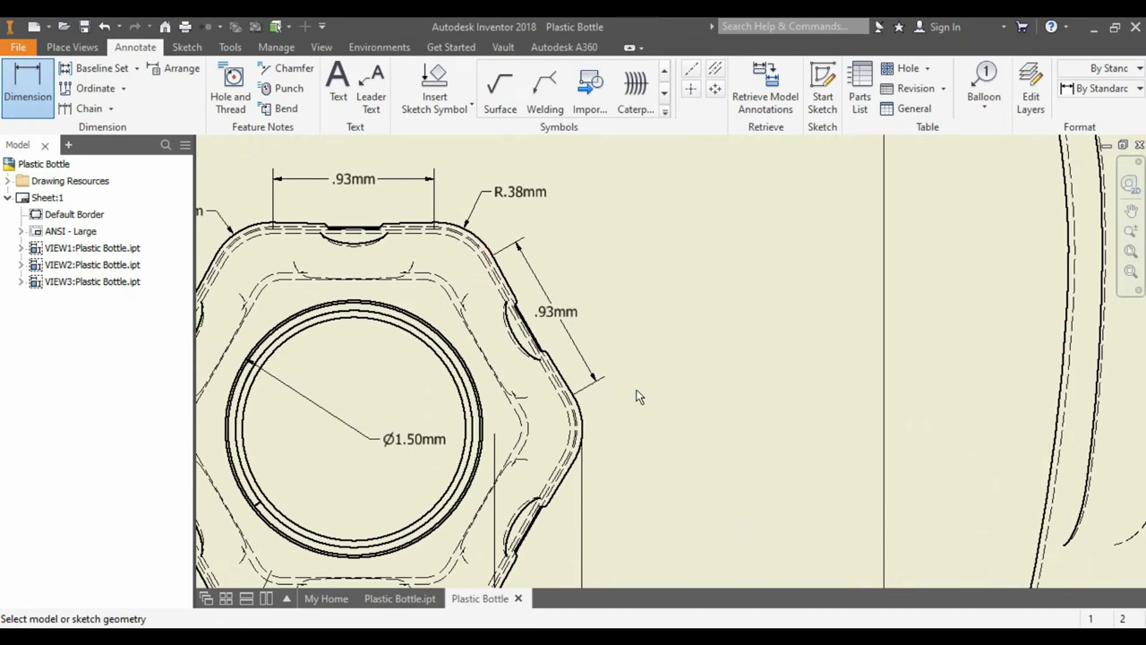
pyautogui.moveTo(639, 397); pyautogui.dragTo(719, 302, button='middle')
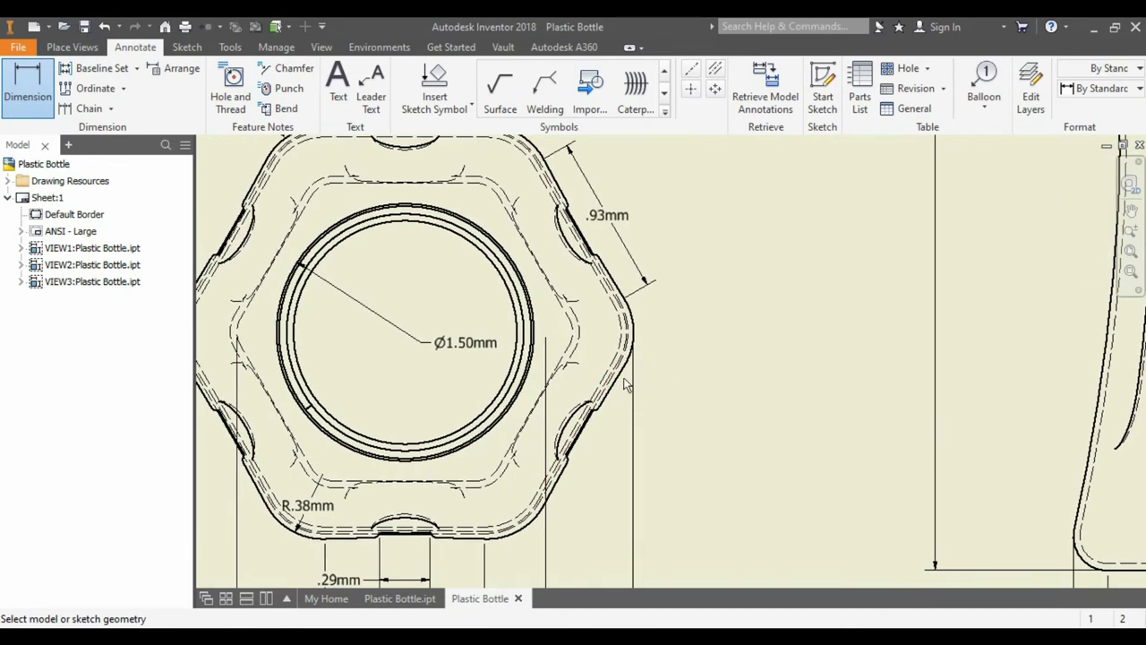
pyautogui.rightClick(603, 430)
# - Discard an unwanted R13.40 radius on the side arc and pan toward the left notch
pyautogui.click(591, 363)
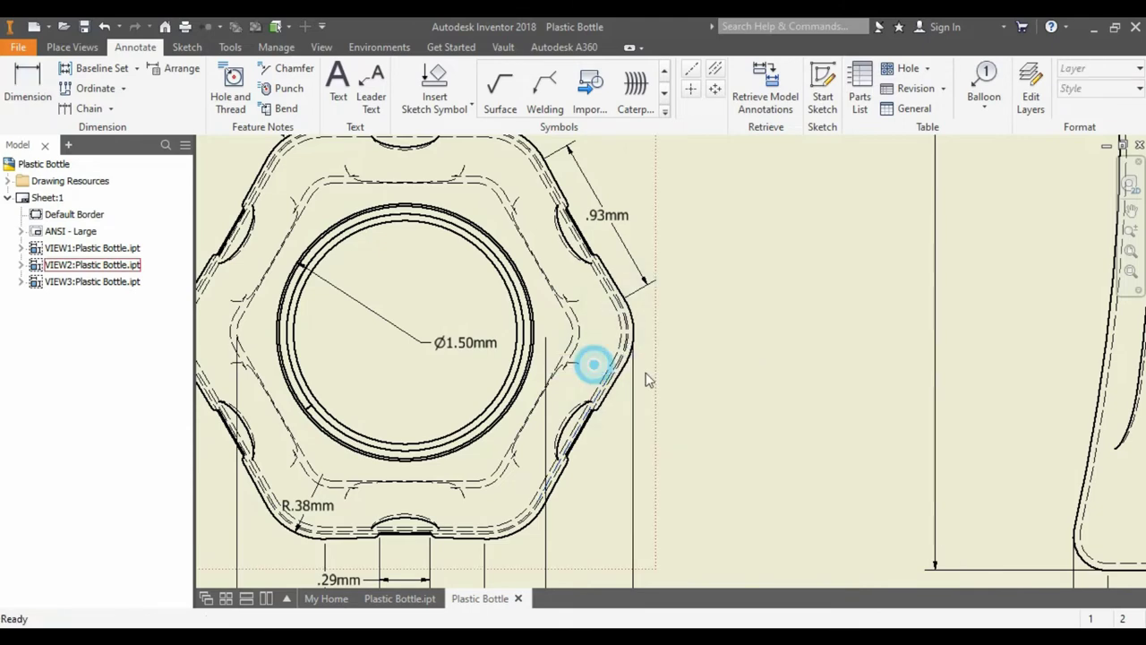
pyautogui.rightClick(690, 360)
pyautogui.click(647, 384)
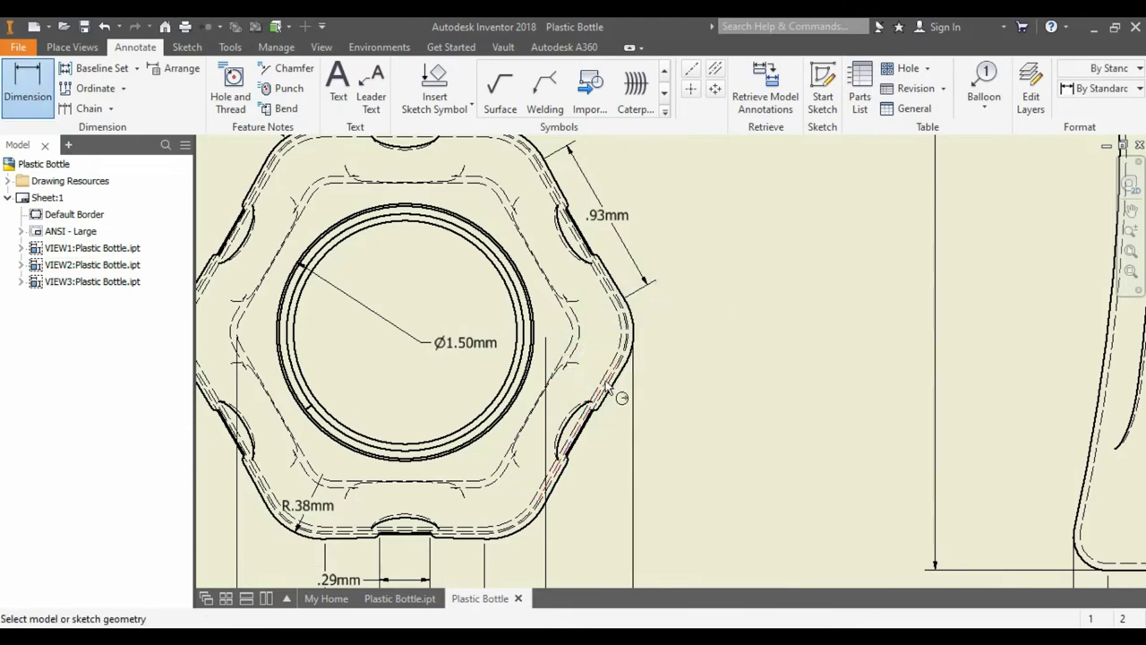
pyautogui.click(618, 392)
pyautogui.rightClick(617, 400)
pyautogui.press('Escape')
pyautogui.scroll(-3, 643, 341)
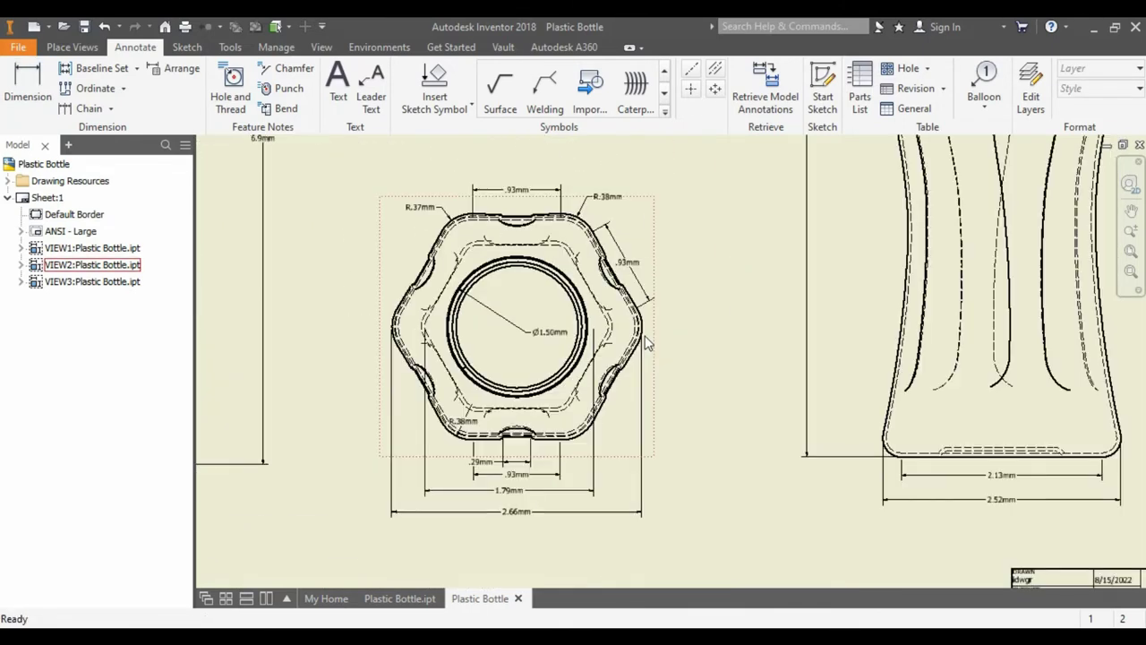
pyautogui.scroll(-2, 412, 270)
pyautogui.scroll(5, 421, 304)
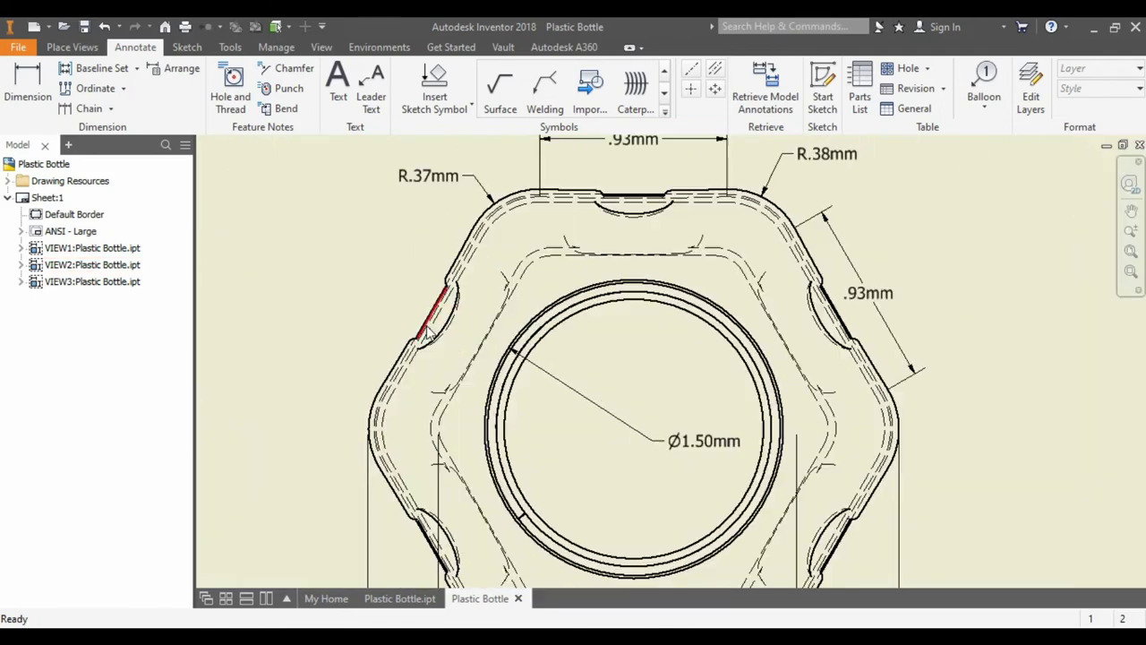
pyautogui.moveTo(409, 343); pyautogui.dragTo(413, 388, button='middle')
pyautogui.scroll(3, 535, 324)
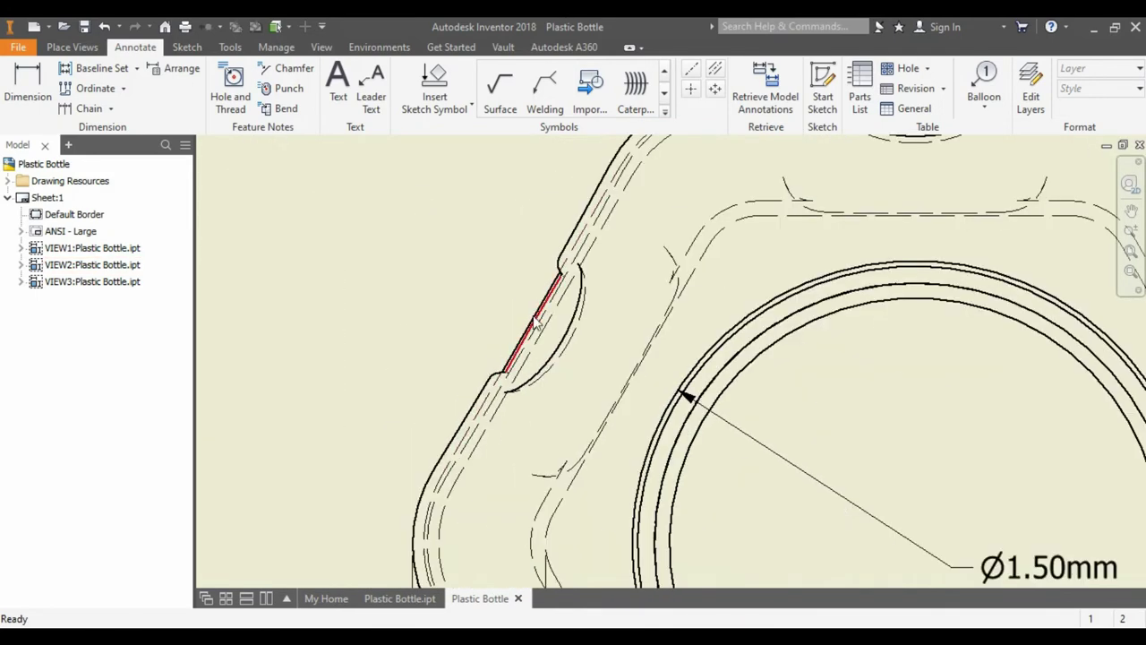
# - Place the notch's R4.66 radius dimension with an mm suffix
pyautogui.rightClick(527, 299)
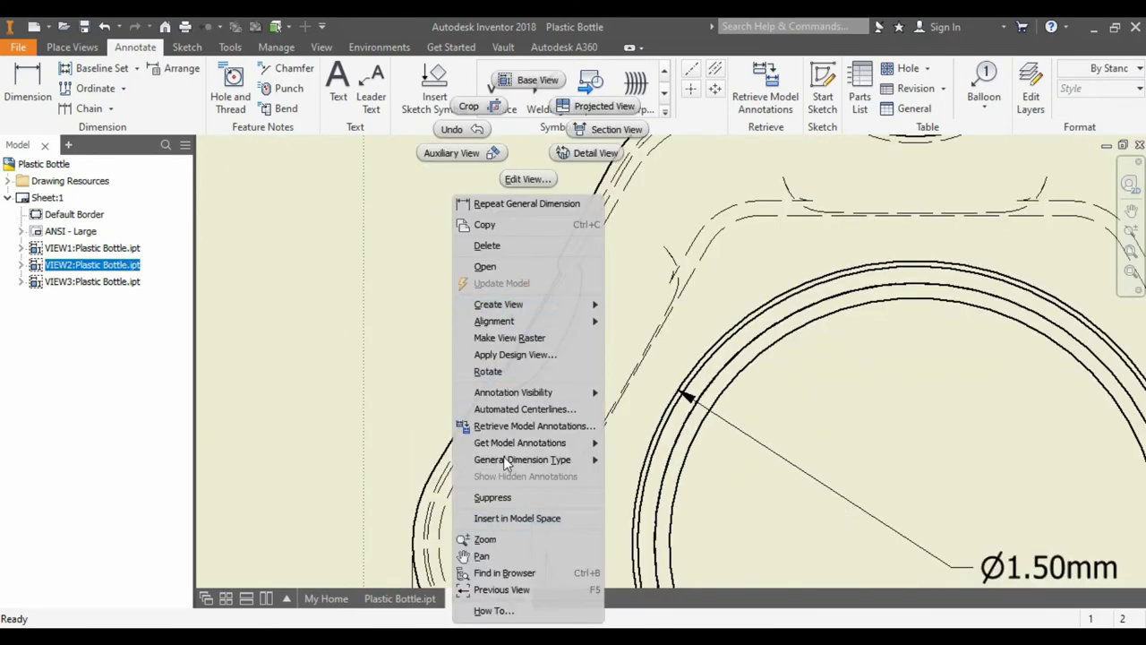
pyautogui.click(513, 206)
pyautogui.click(535, 318)
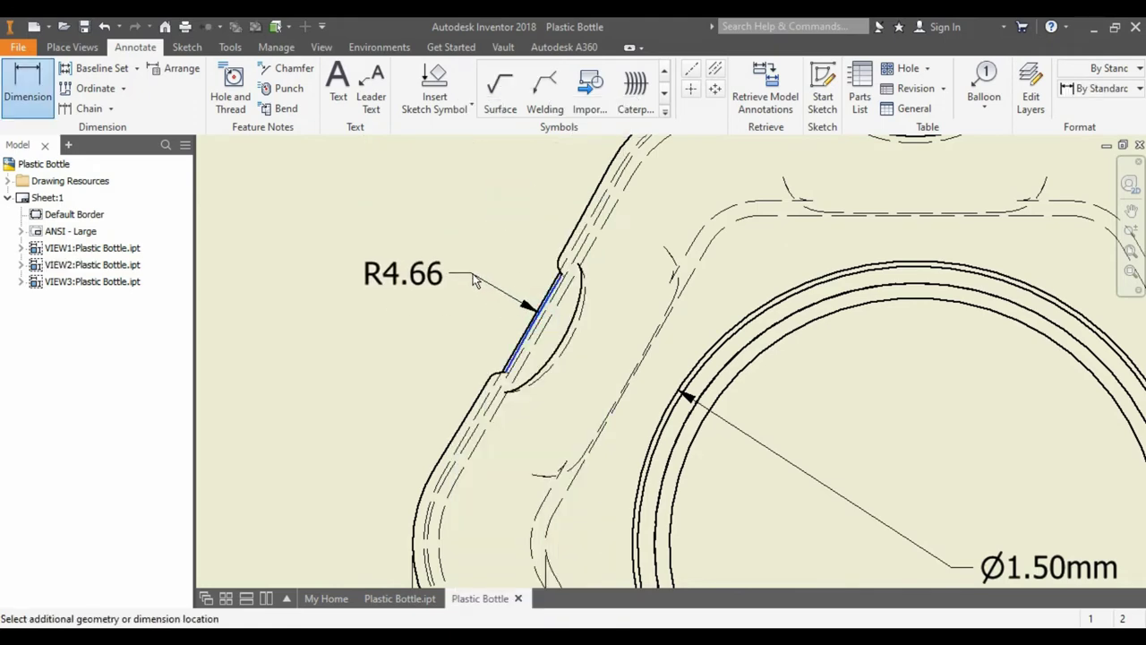
pyautogui.click(516, 307)
pyautogui.write('mm')
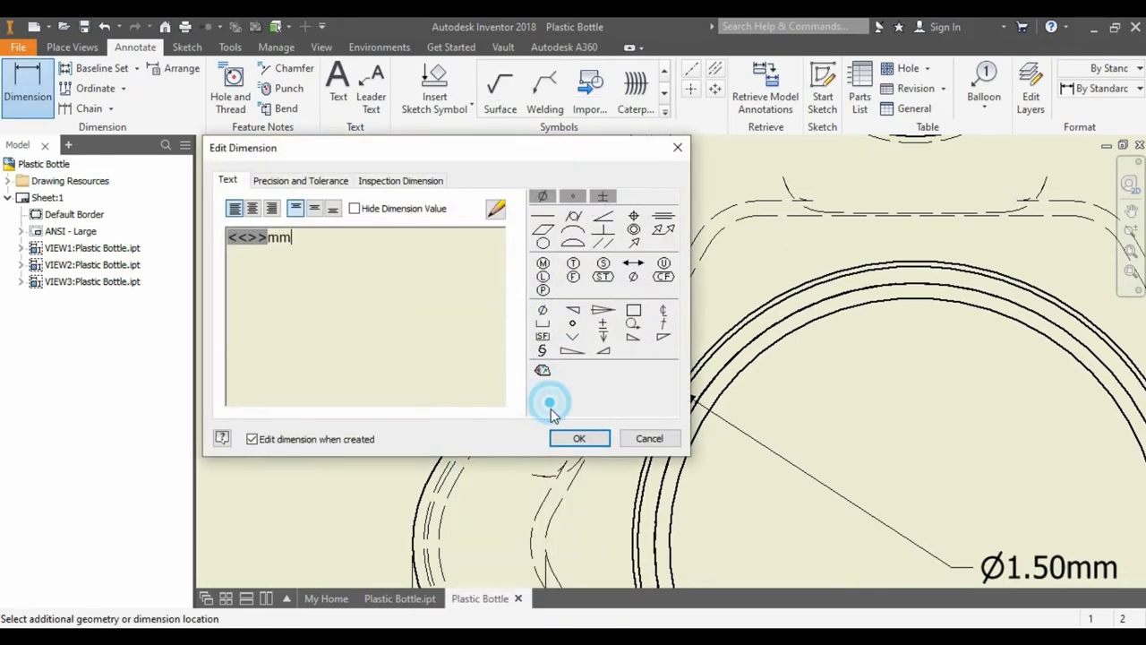
pyautogui.click(567, 437)
# - Cancel an unwanted R13.95 radius on the neighbouring arc and restart dimensioning
pyautogui.click(496, 396)
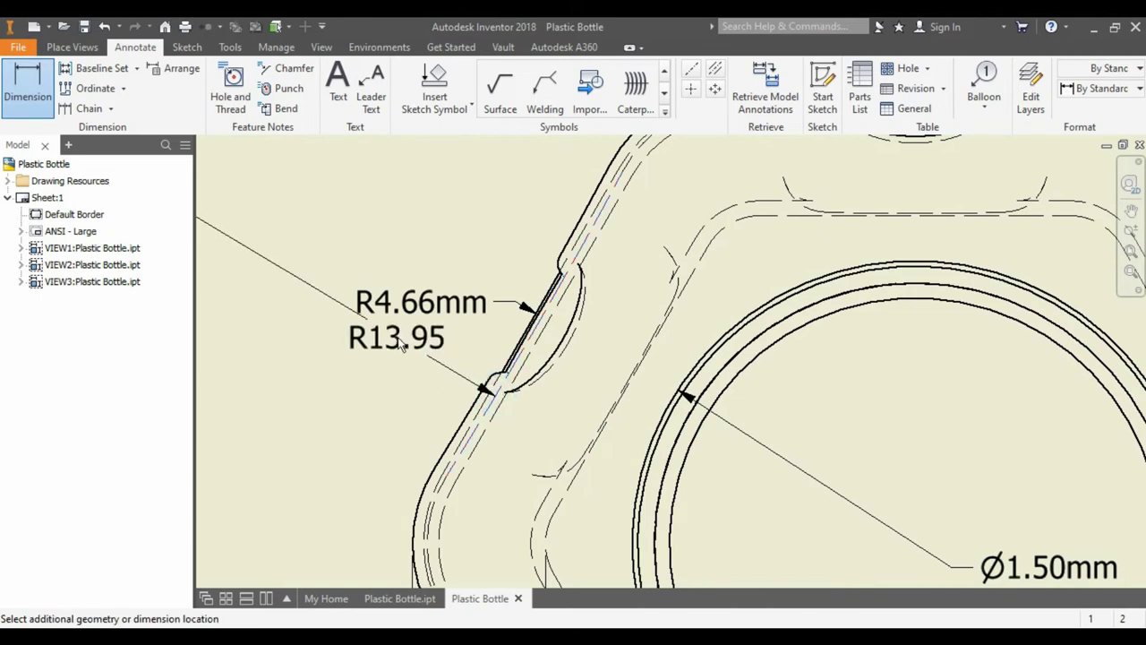
pyautogui.rightClick(445, 376)
pyautogui.press('Escape')
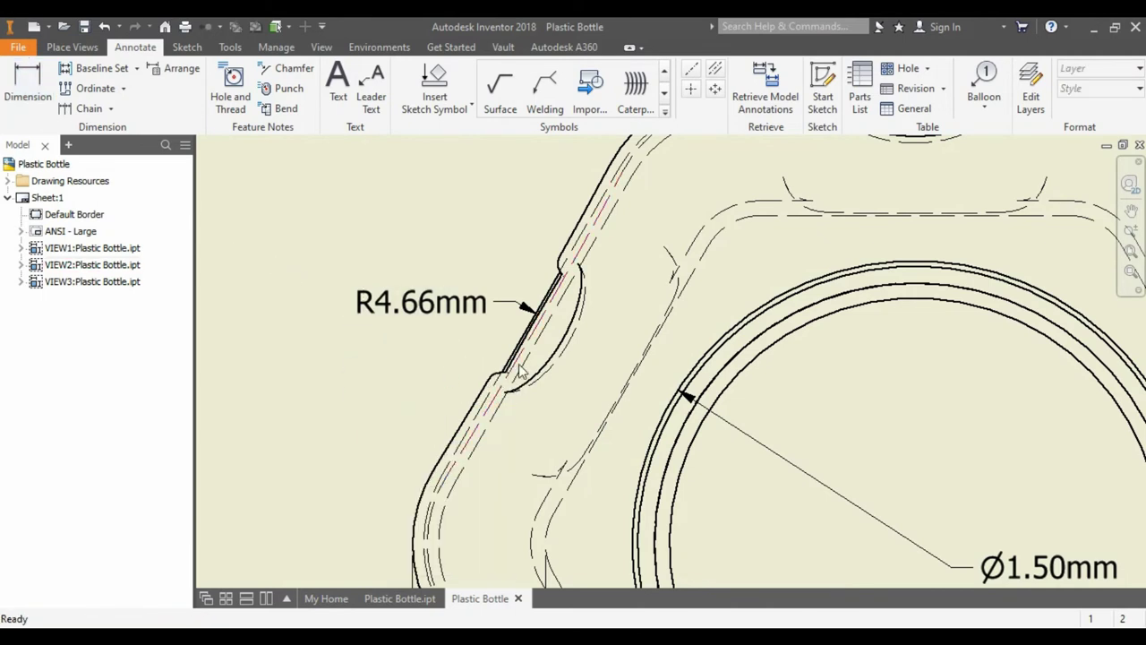
pyautogui.rightClick(478, 130)
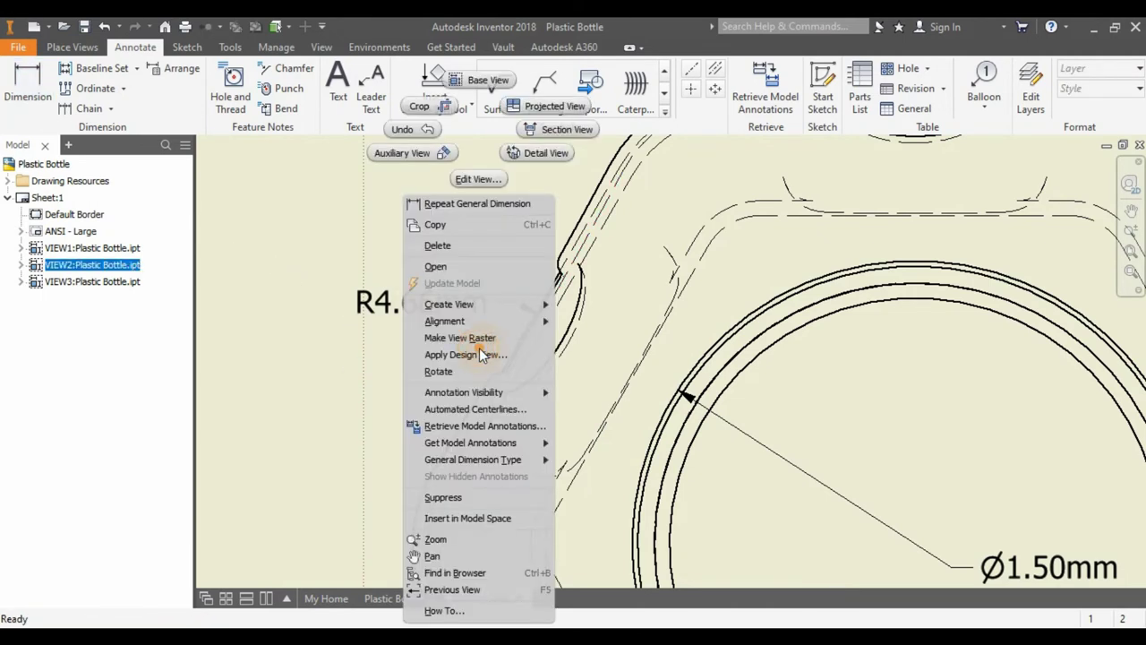
pyautogui.click(466, 204)
pyautogui.scroll(2, 501, 269)
pyautogui.scroll(-5, 538, 325)
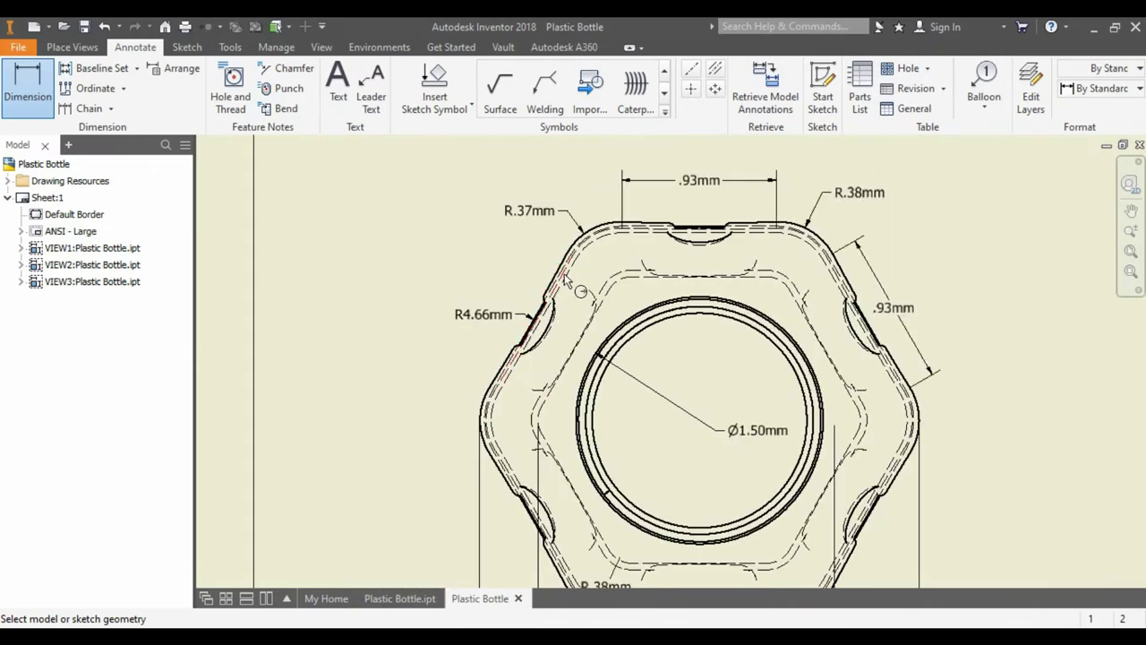
# - Cancel the pending radius dimension on the upper-left arc and resume dimensioning
pyautogui.click(564, 279)
pyautogui.rightClick(587, 282)
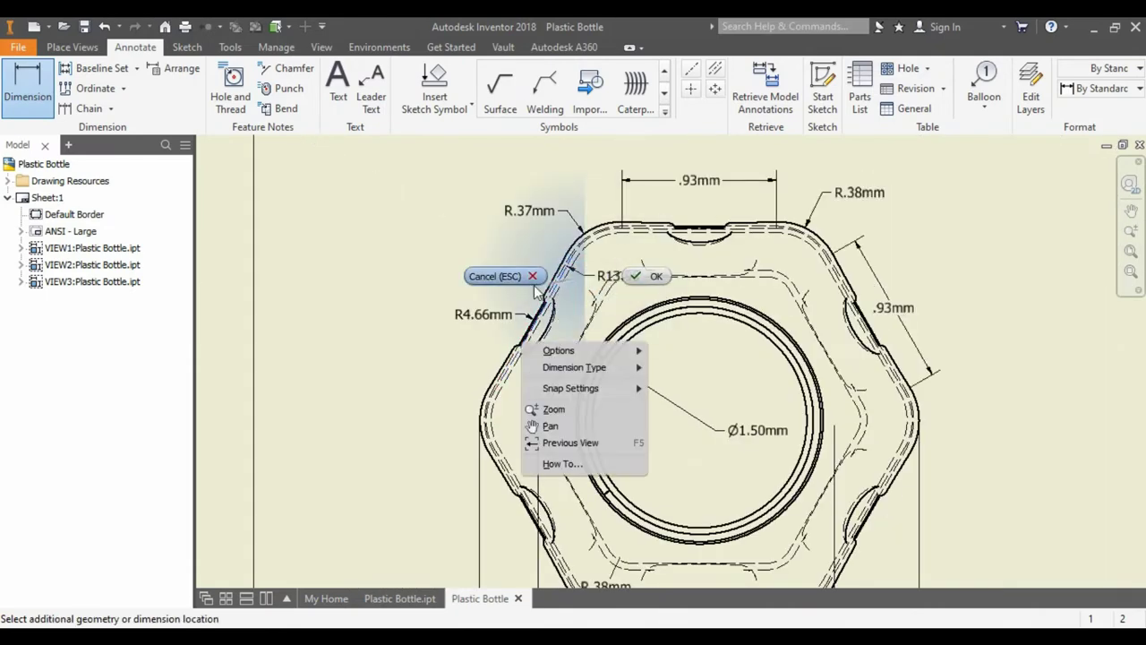
pyautogui.press('Escape')
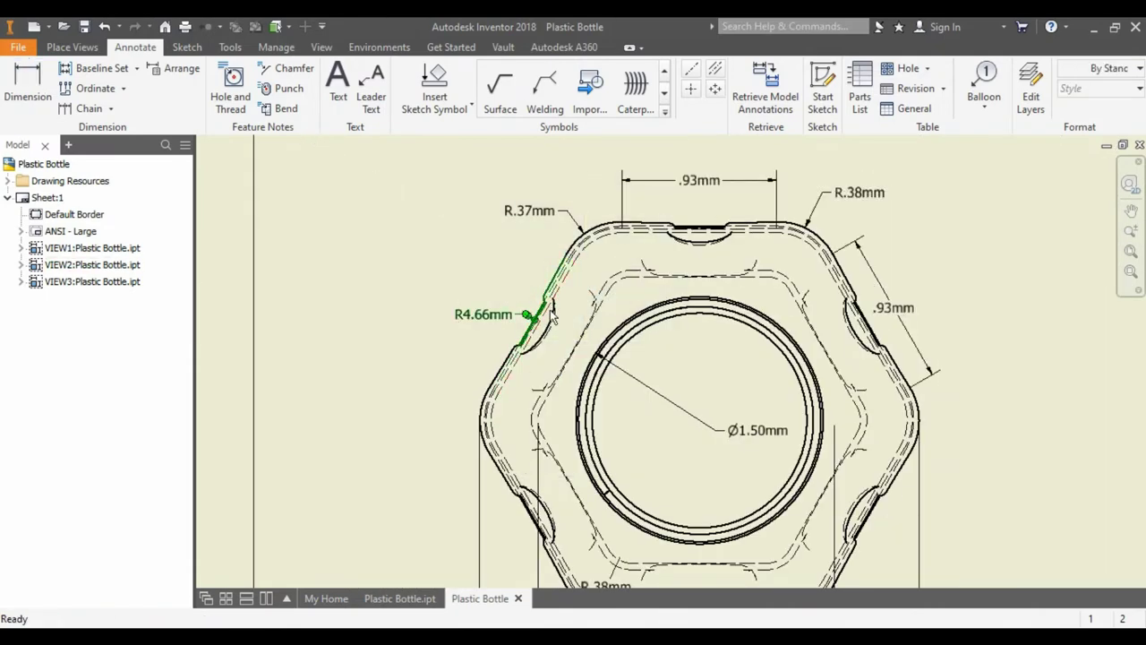
pyautogui.rightClick(552, 311)
pyautogui.click(591, 317)
# - Add a .93mm length dimension with a double-arrow symbol along the left flat face
pyautogui.click(559, 295)
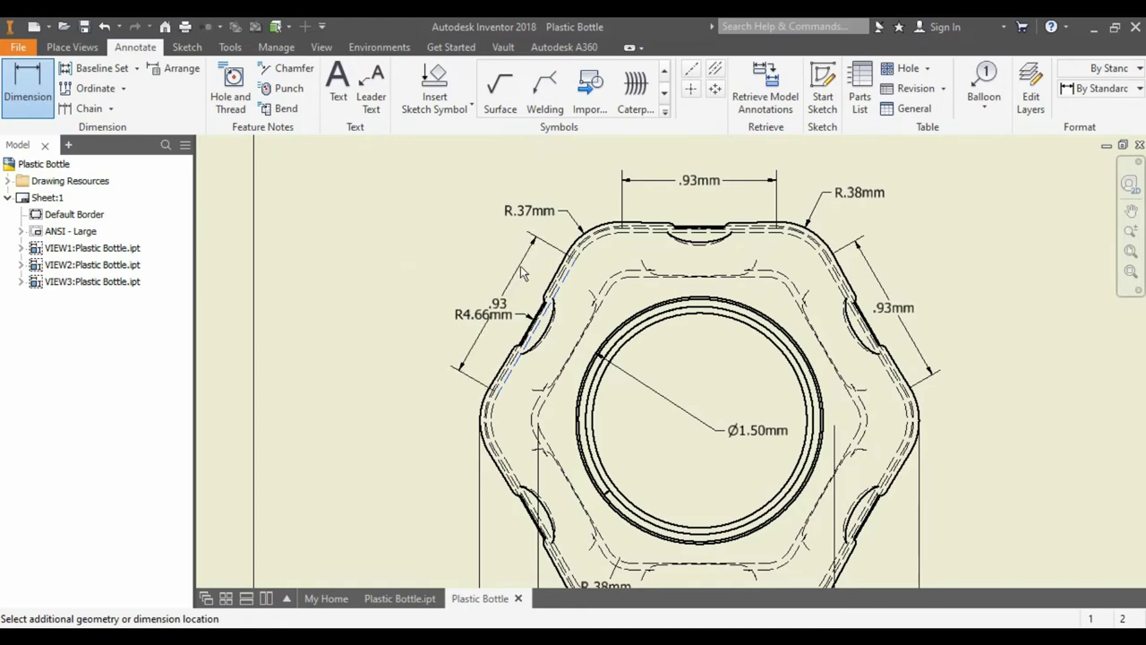
pyautogui.click(518, 268)
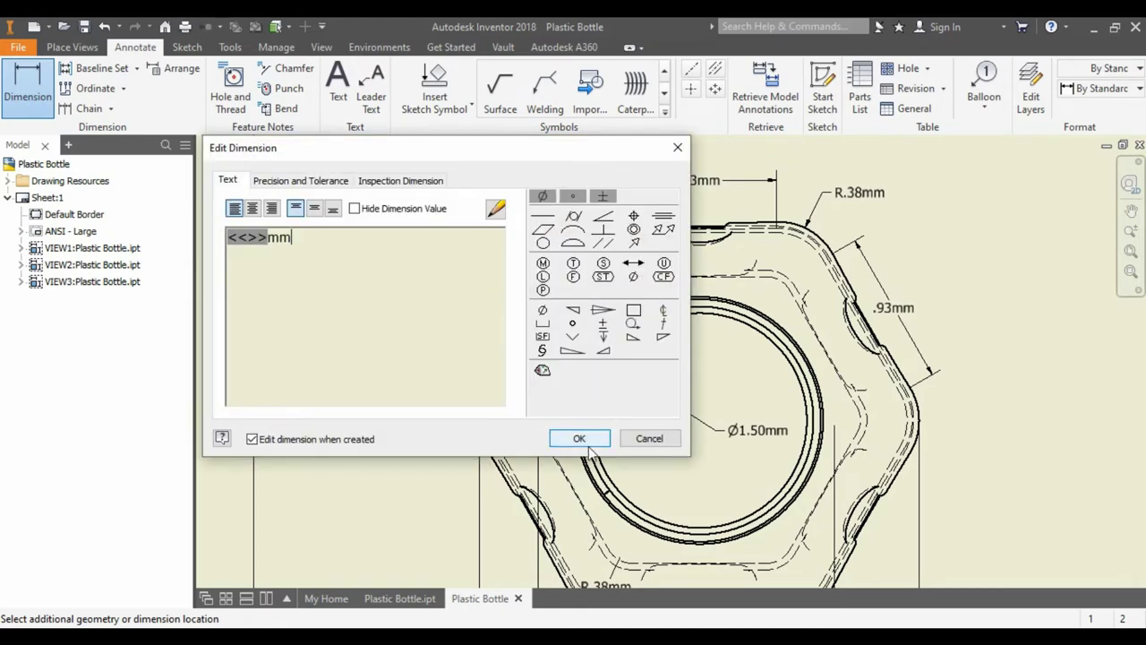
pyautogui.click(633, 262)
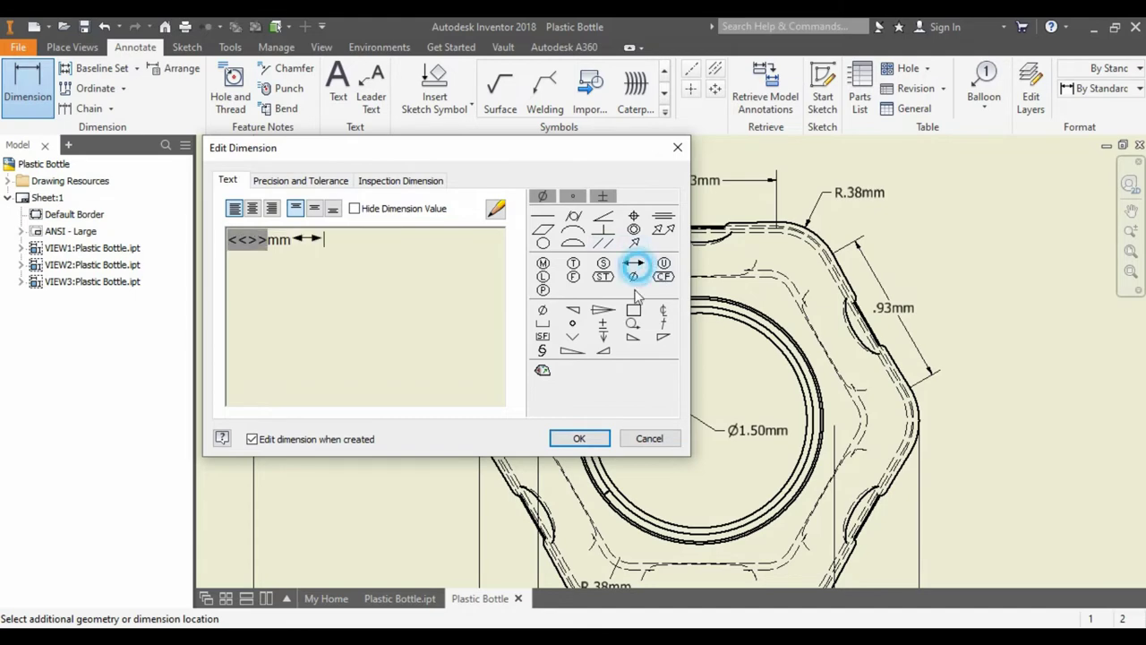
pyautogui.click(580, 439)
pyautogui.press('Escape')
pyautogui.scroll(5, 501, 313)
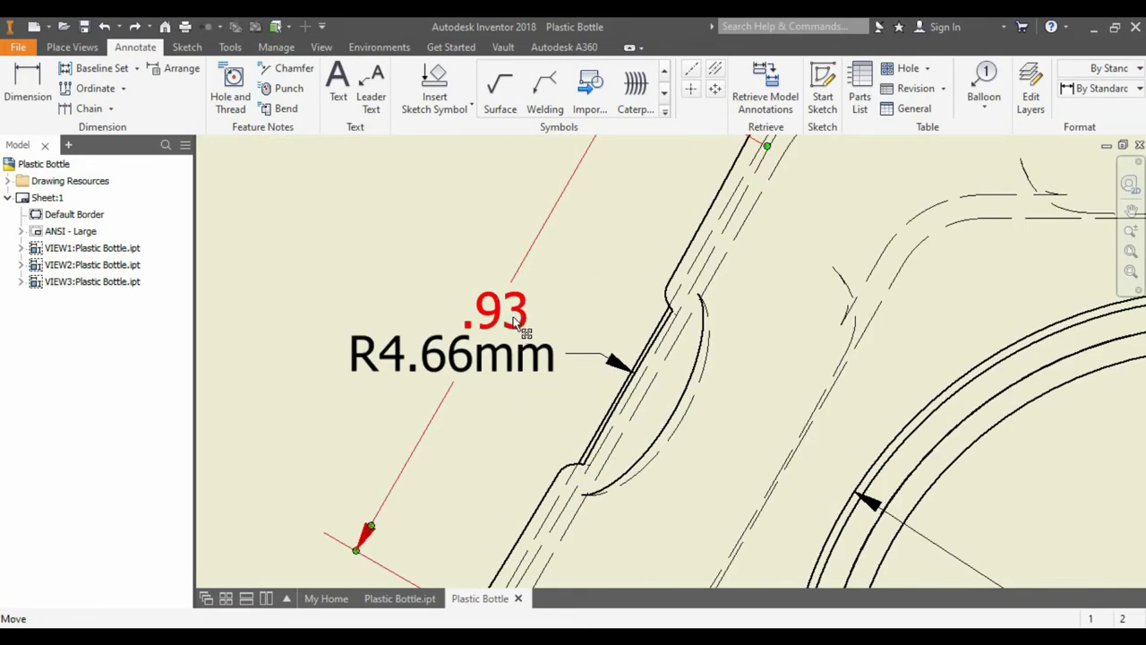
pyautogui.doubleClick(523, 316)
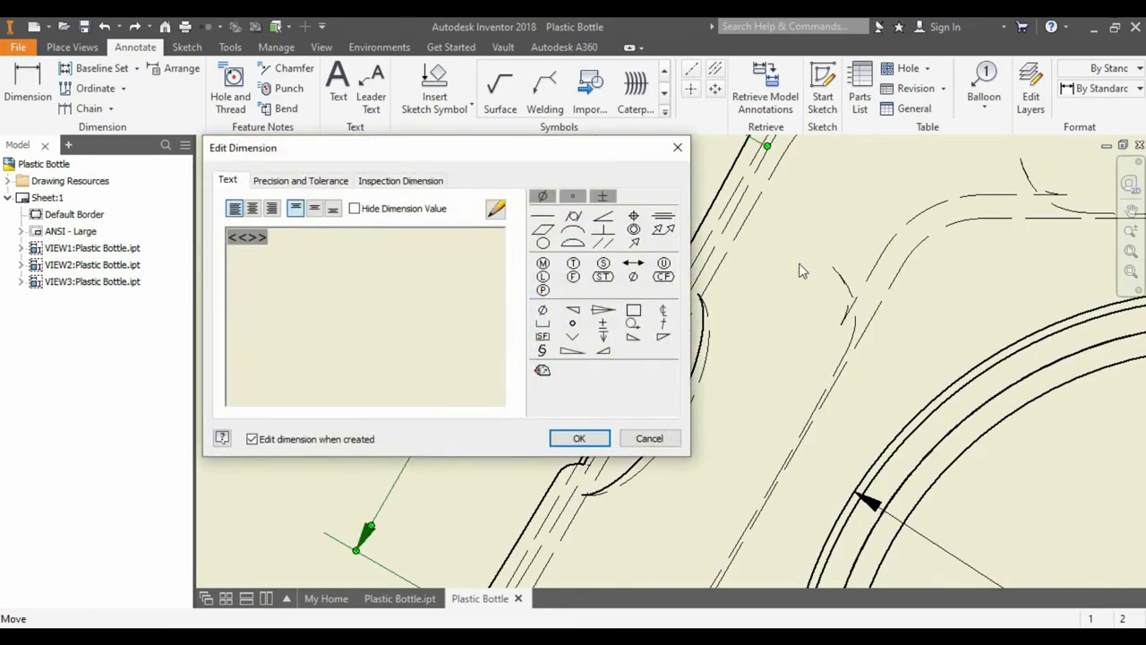
pyautogui.press('Escape')
pyautogui.scroll(-3, 562, 394)
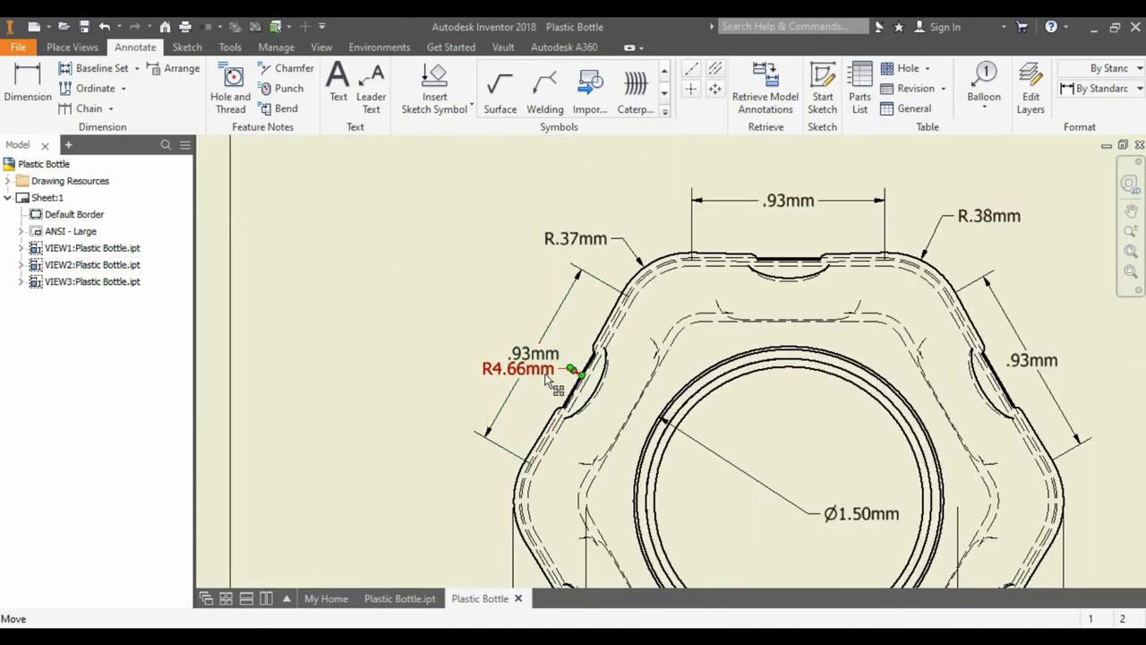
# - Remove the R4.66mm radius dimension through its right-click options
pyautogui.rightClick(544, 374)
pyautogui.click(574, 426)
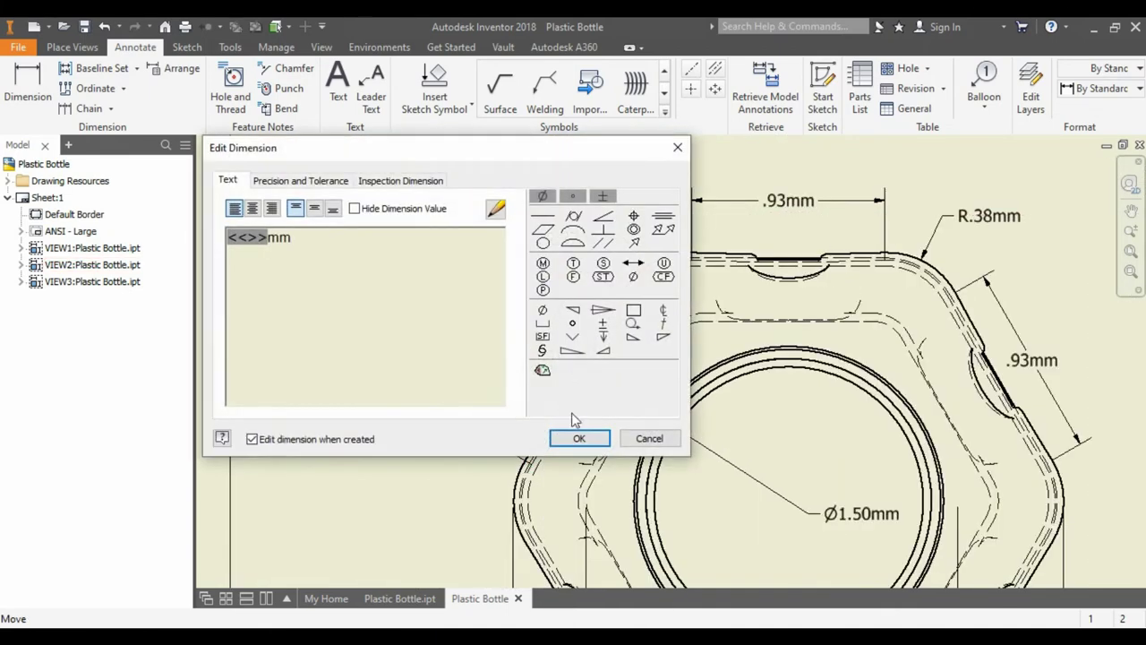
pyautogui.click(635, 439)
pyautogui.rightClick(545, 369)
pyautogui.click(582, 357)
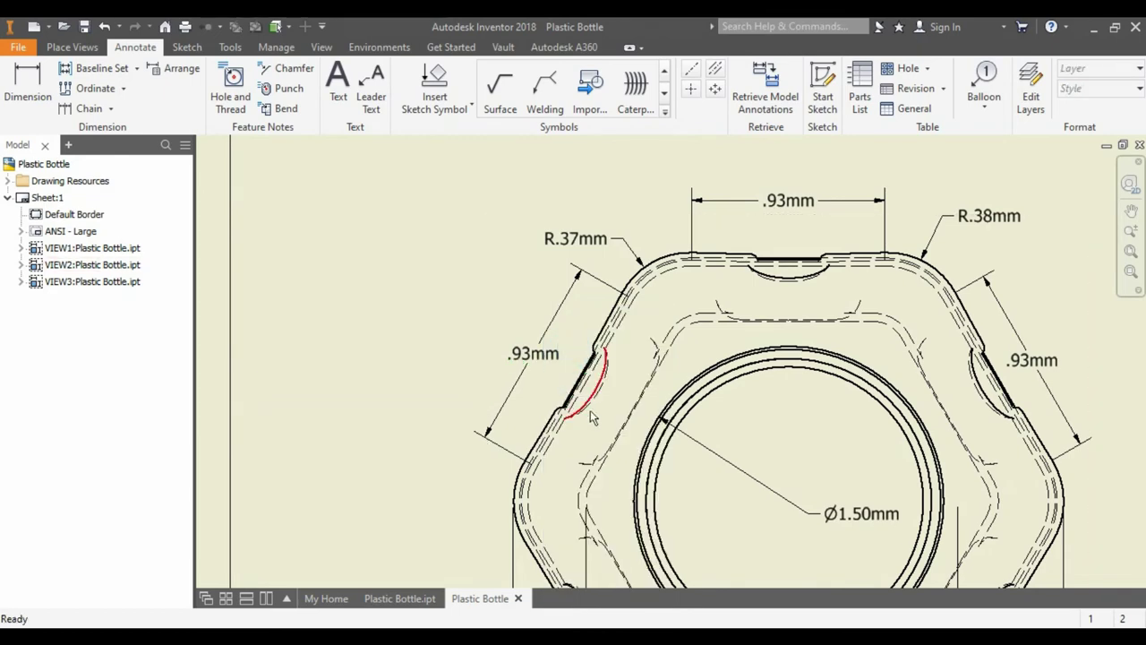
pyautogui.scroll(-2, 590, 412)
pyautogui.scroll(2, 606, 434)
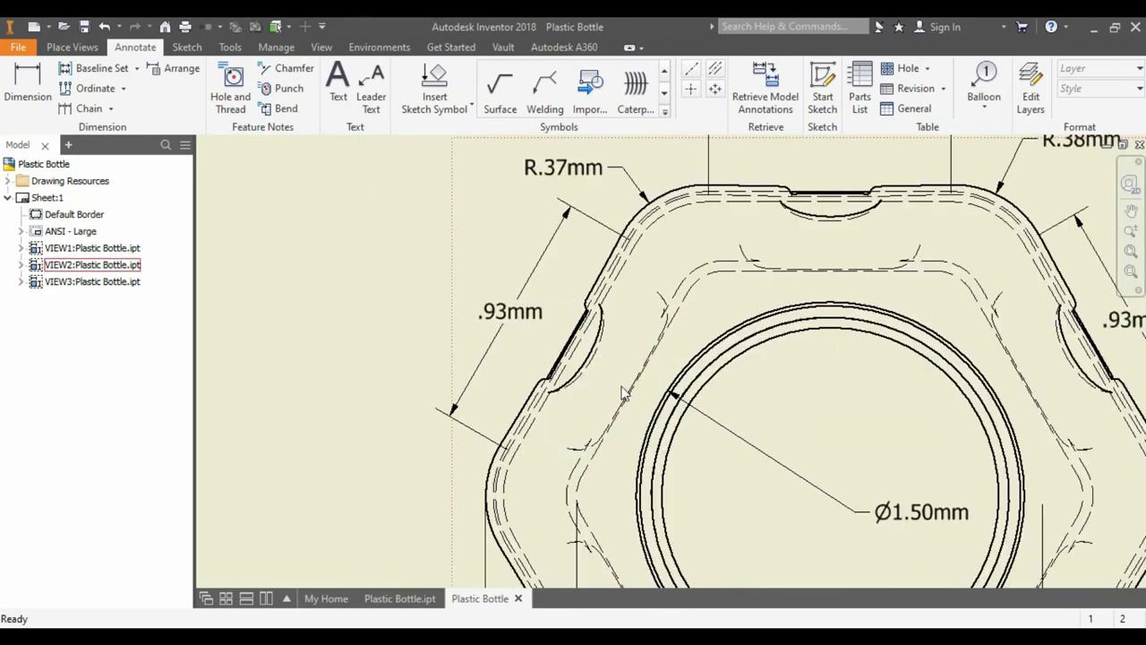
pyautogui.rightClick(538, 277)
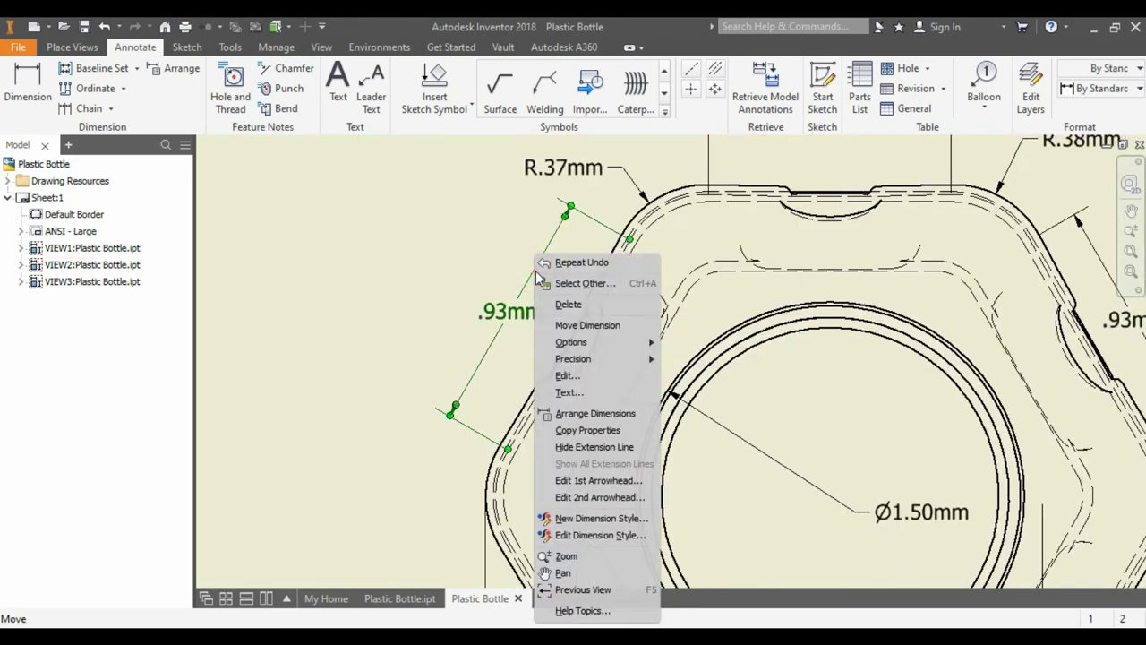
pyautogui.click(571, 326)
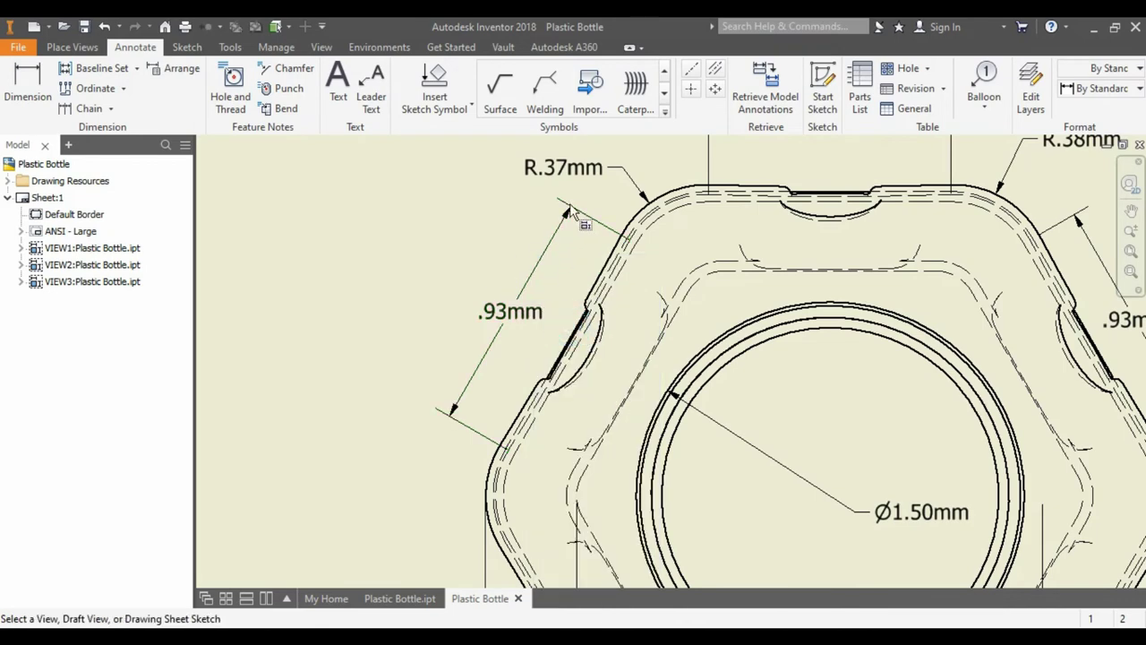
pyautogui.rightClick(458, 394)
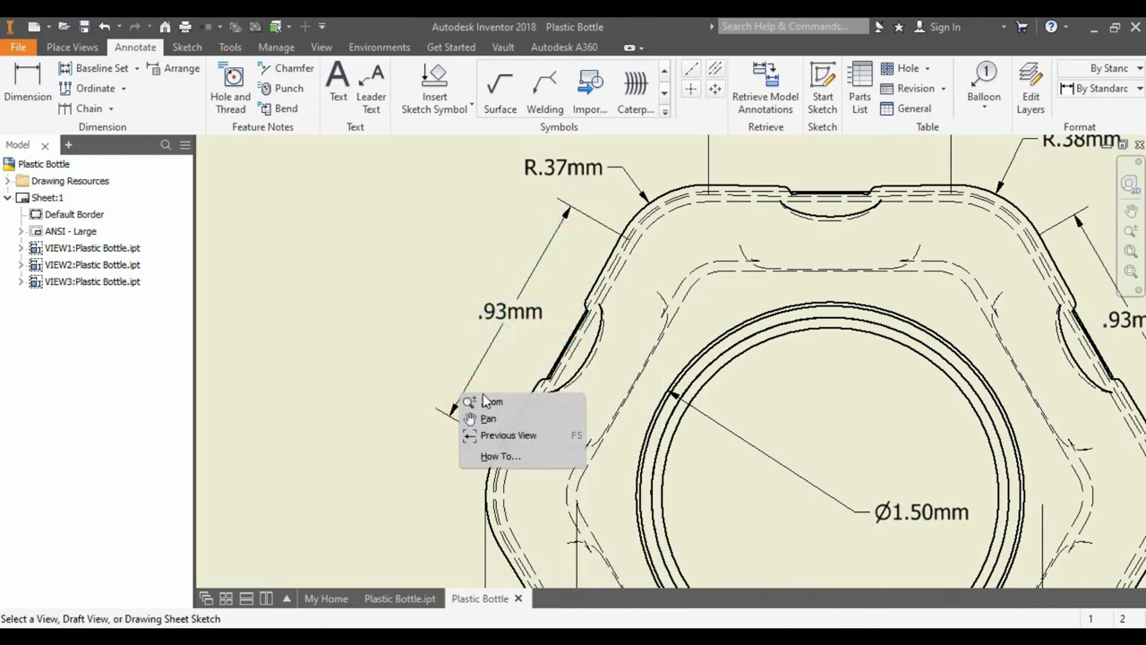
pyautogui.click(502, 439)
pyautogui.rightClick(462, 349)
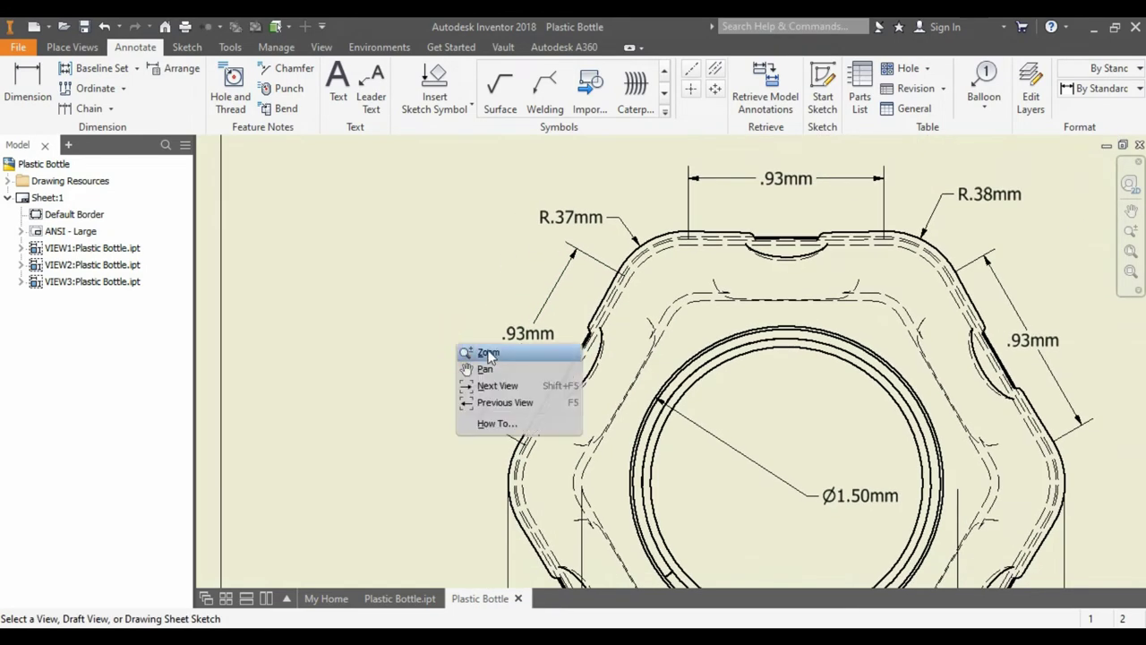
pyautogui.click(479, 354)
pyautogui.rightClick(354, 210)
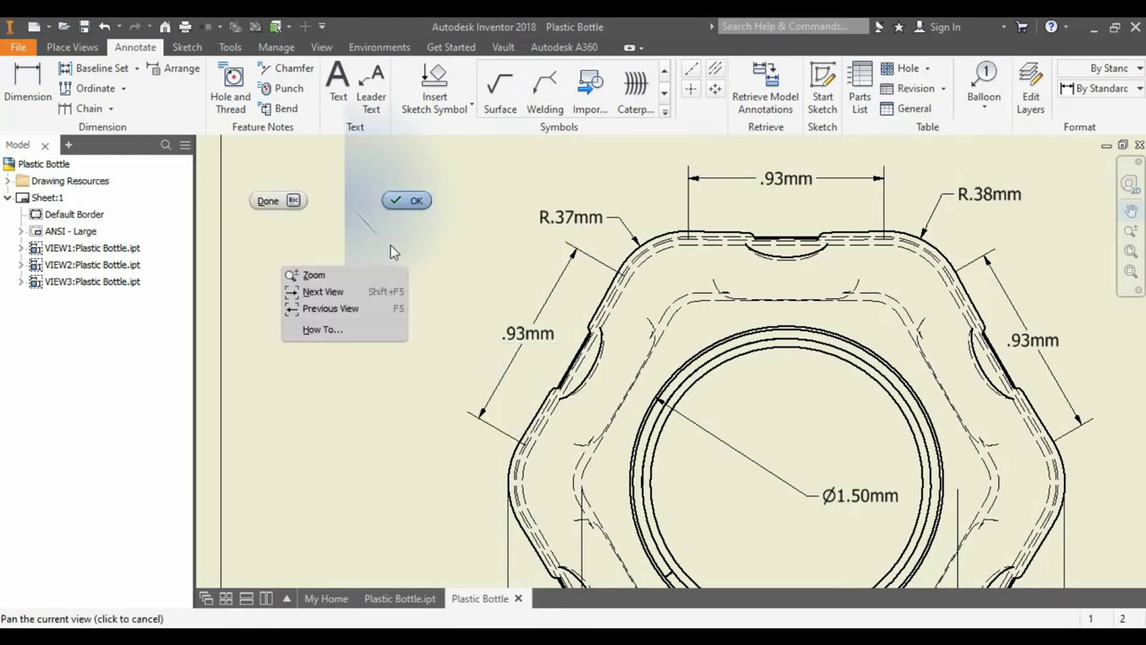
pyautogui.click(405, 201)
pyautogui.scroll(5, 609, 326)
pyautogui.rightClick(518, 341)
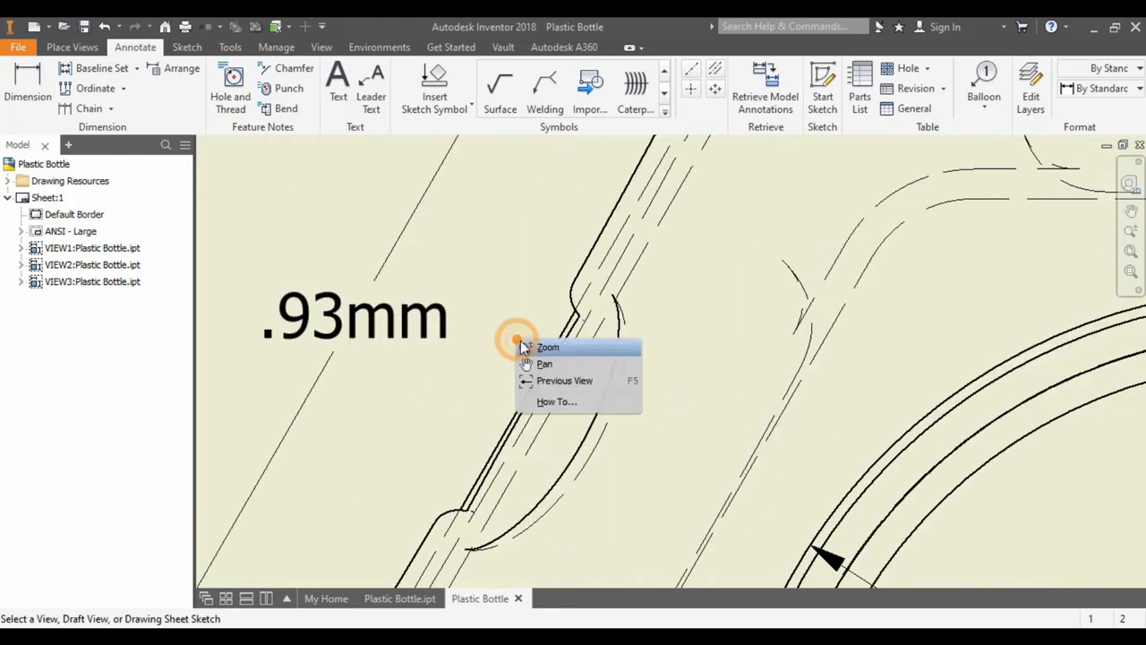
# - Return to the previous view and zoom the drawing out
pyautogui.click(550, 382)
pyautogui.rightClick(386, 265)
pyautogui.click(419, 274)
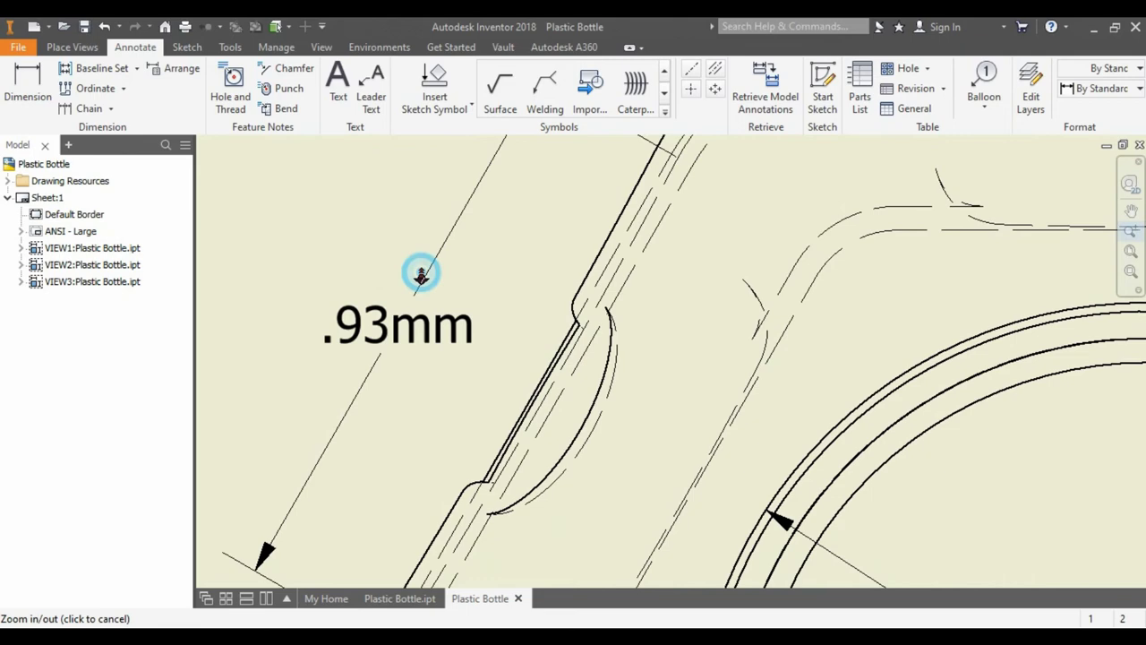
pyautogui.click(484, 282)
pyautogui.scroll(5, 493, 304)
pyautogui.scroll(-8, 499, 328)
# - Start a dimension on the notch edge, cancel it, and move to the bottle's side view
pyautogui.press('d')
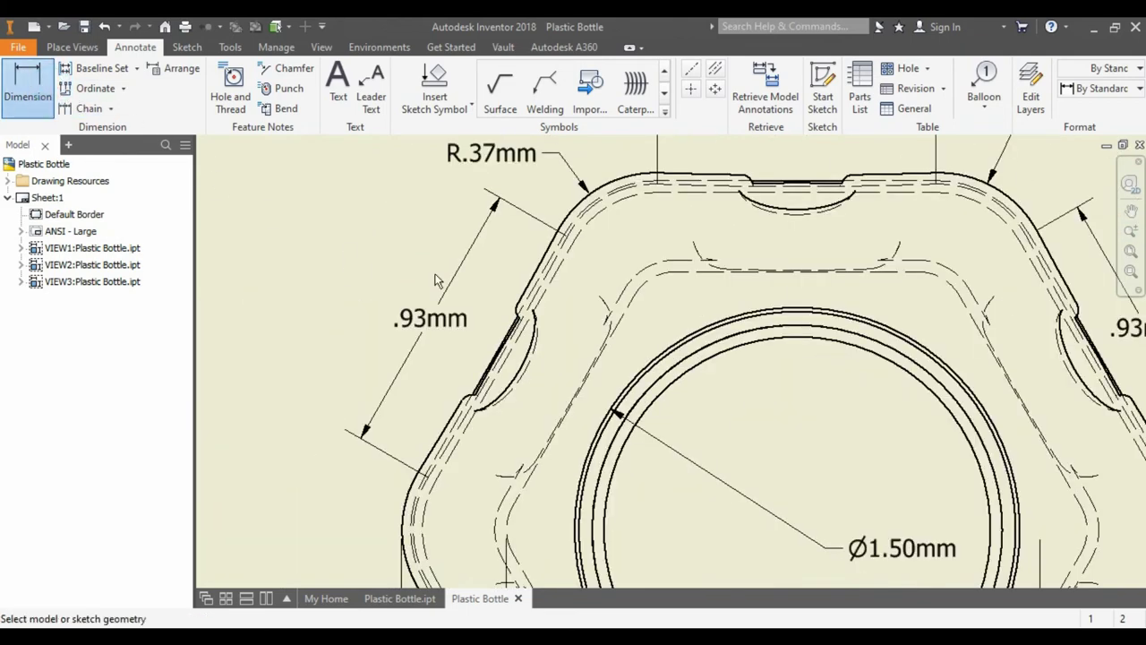
pyautogui.click(498, 356)
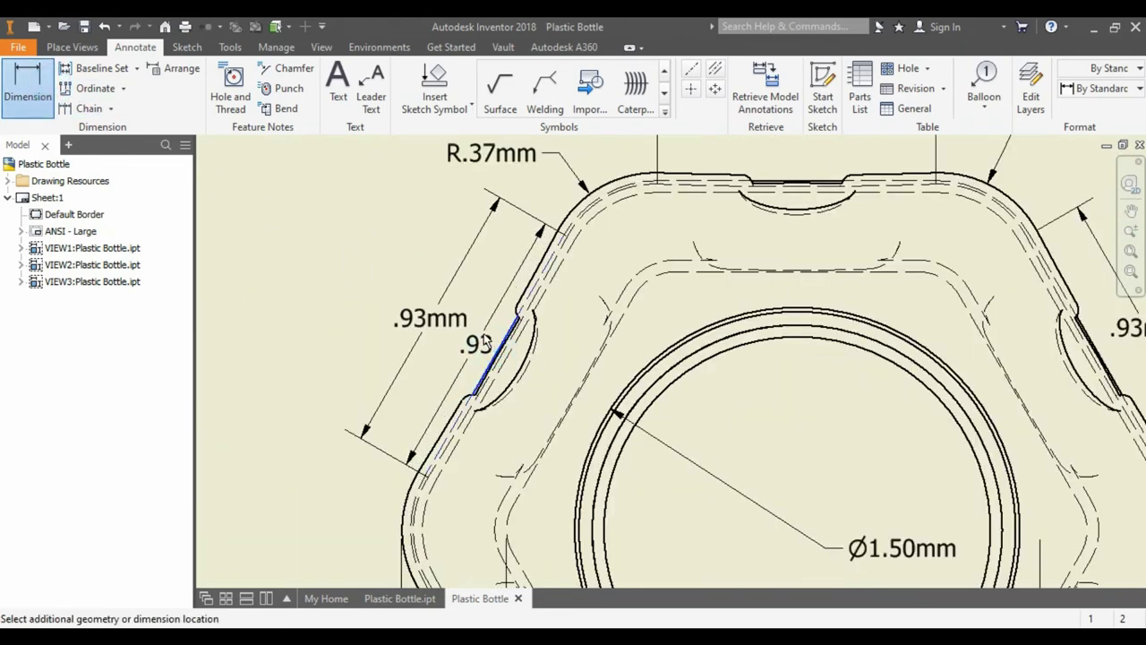
pyautogui.rightClick(484, 342)
pyautogui.press('Escape')
pyautogui.scroll(-1, 465, 335)
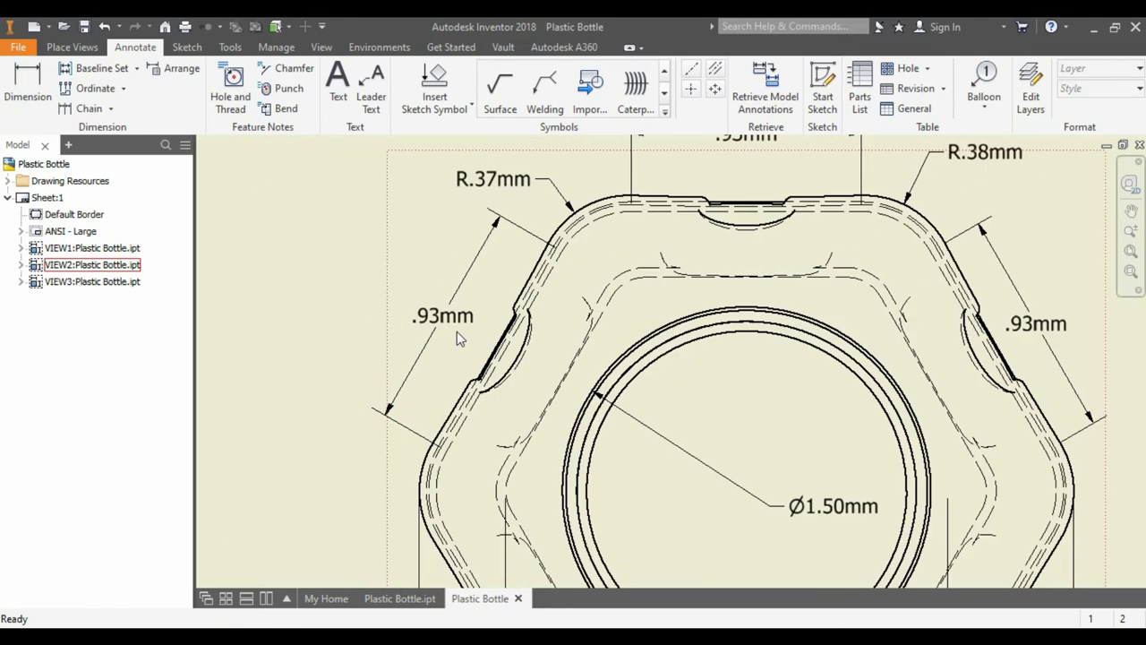
pyautogui.scroll(-5, 457, 332)
pyautogui.scroll(3, 542, 392)
# - Pan to the bottle's side view and add a .81mm vertical dimension at the shoulder
pyautogui.moveTo(956, 199); pyautogui.dragTo(634, 324, button='middle')
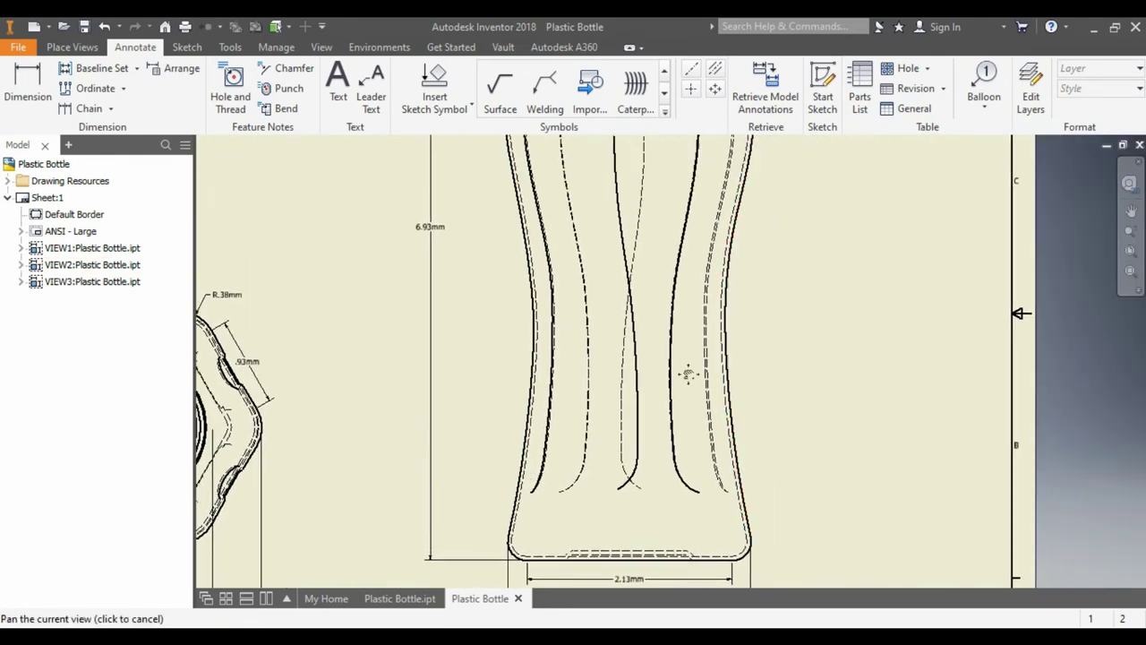
pyautogui.scroll(-2, 634, 309)
pyautogui.scroll(3, 615, 278)
pyautogui.scroll(2, 611, 272)
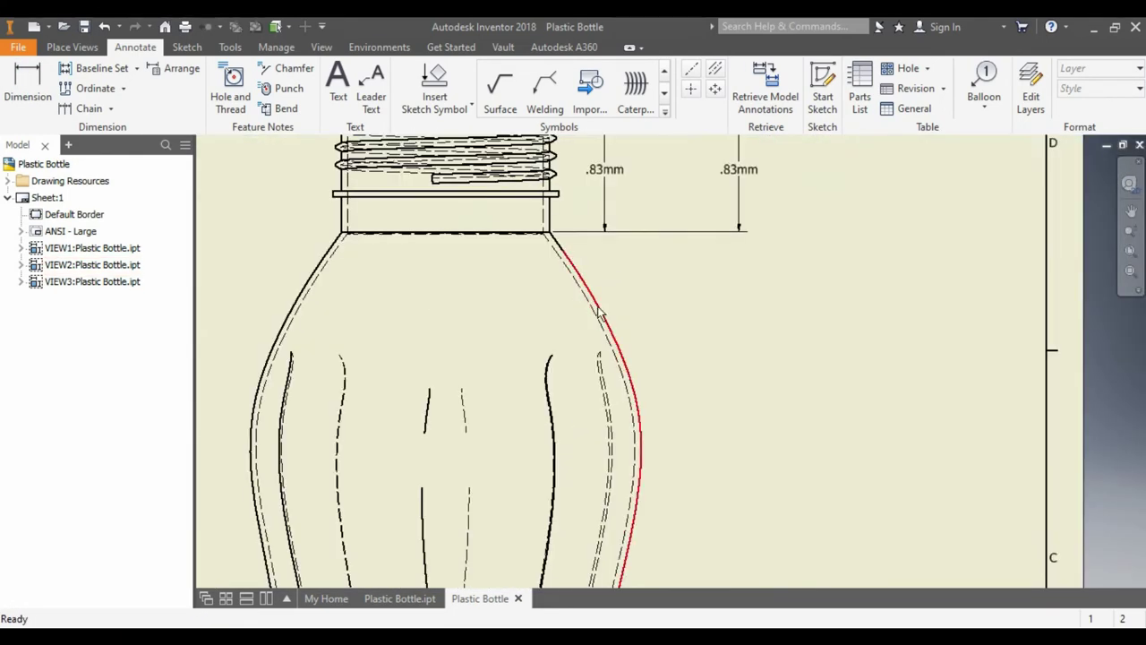
pyautogui.click(44, 65)
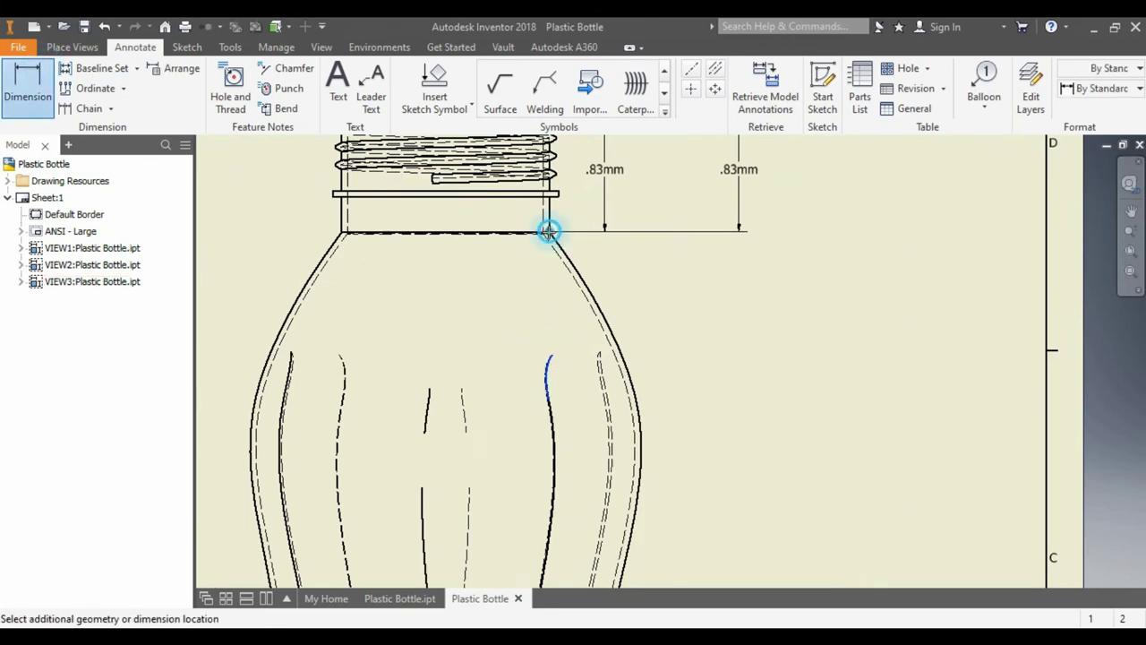
pyautogui.click(741, 259)
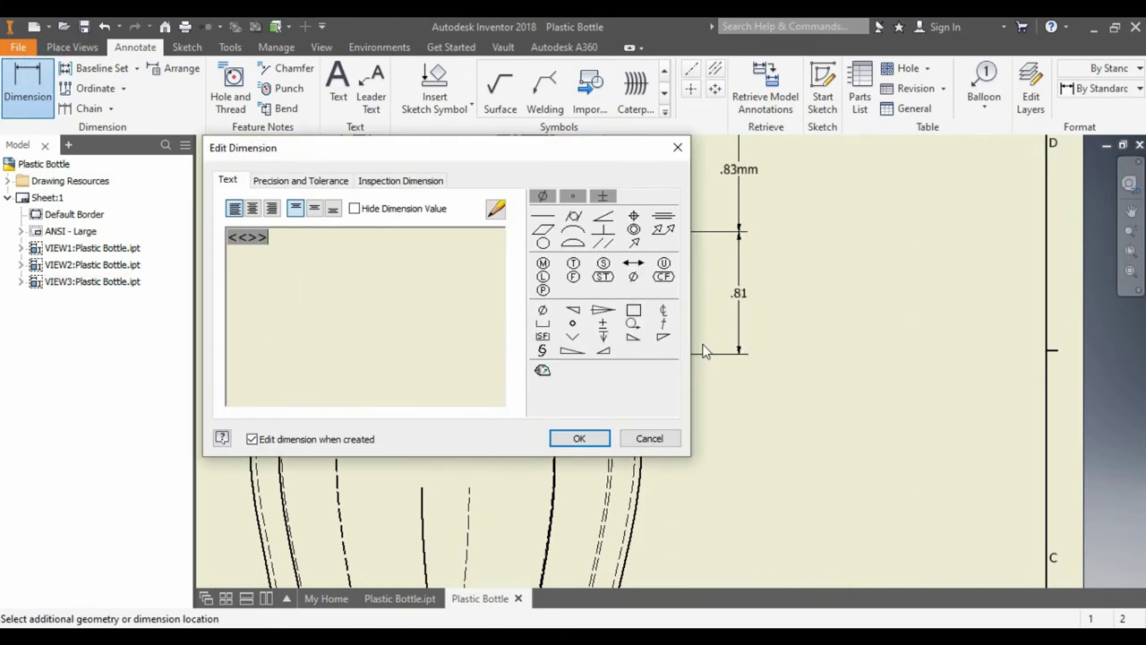
pyautogui.click(582, 438)
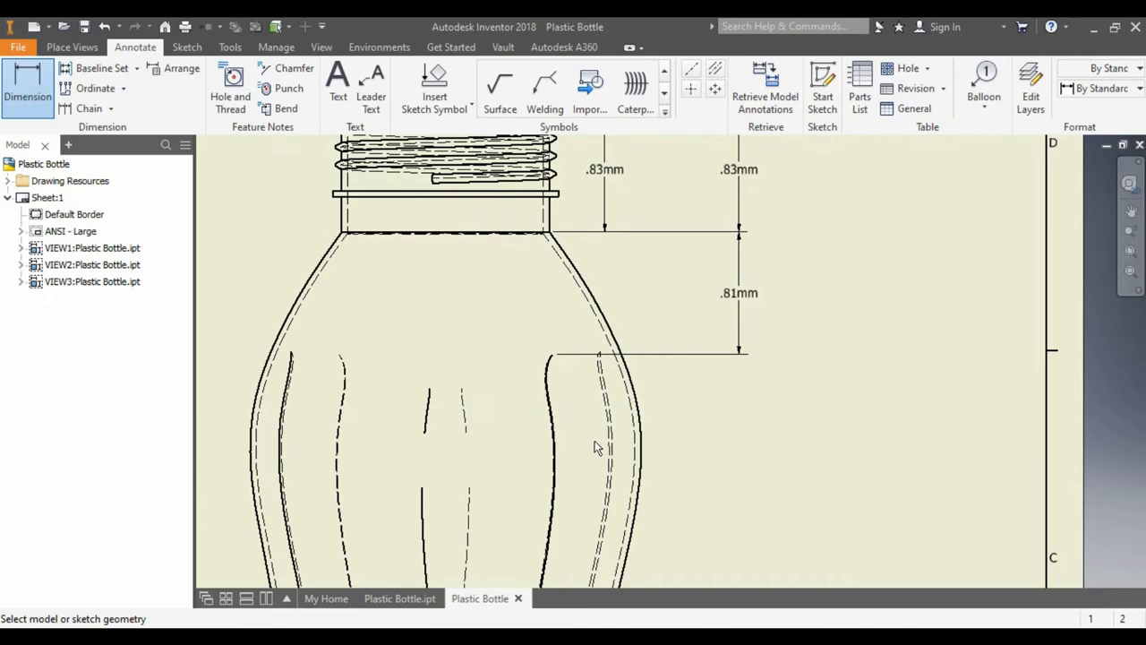
# - Add a 2.26mm vertical dimension from the side curve's top end down the upper body
pyautogui.click(553, 357)
pyautogui.scroll(2, 550, 370)
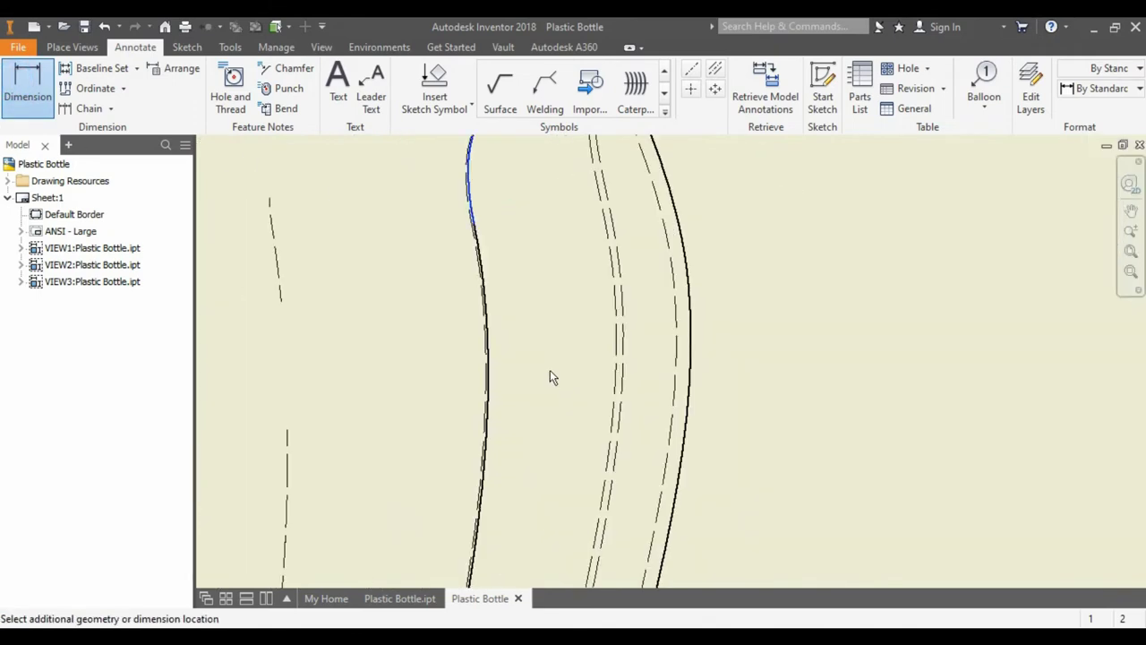
pyautogui.scroll(-3, 537, 403)
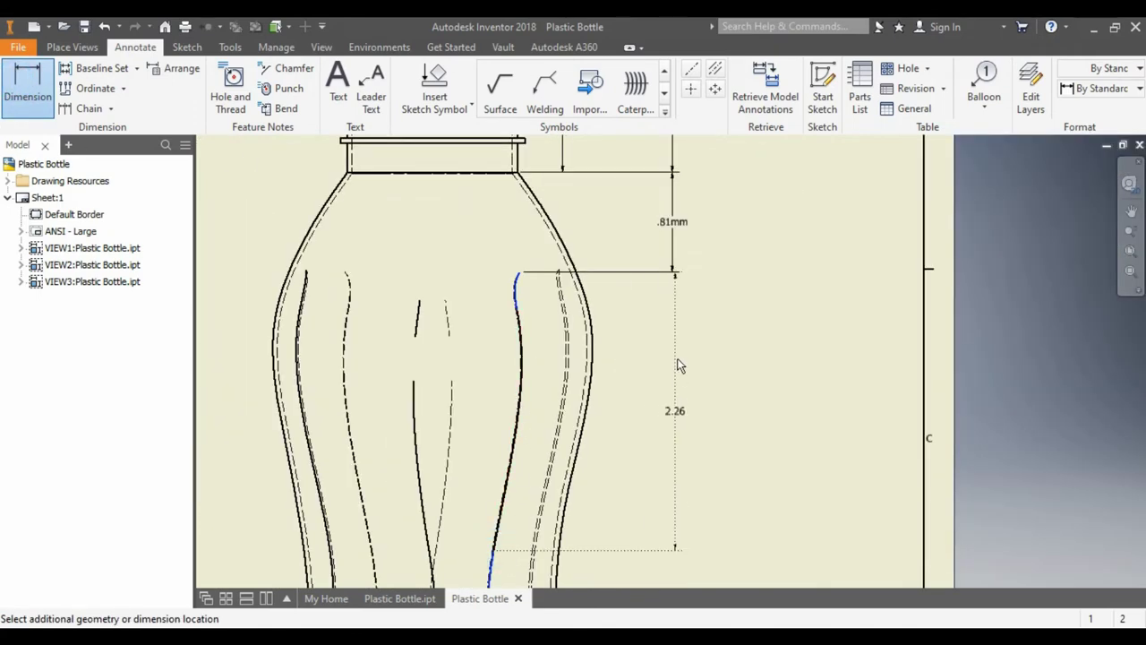
pyautogui.click(672, 312)
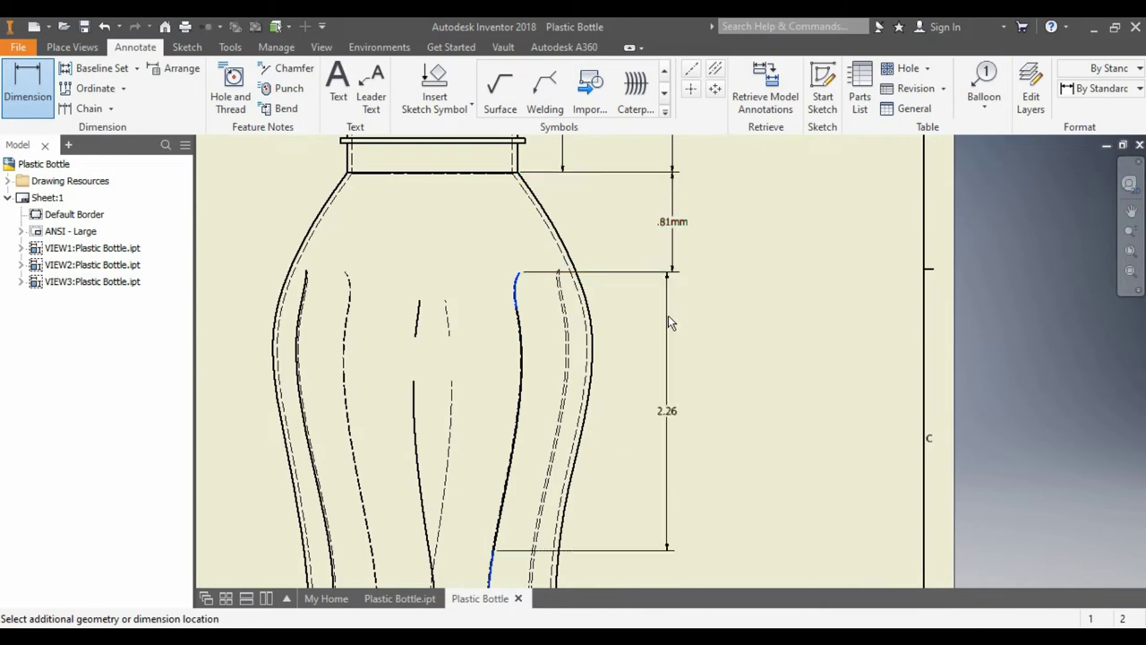
pyautogui.press('Return')
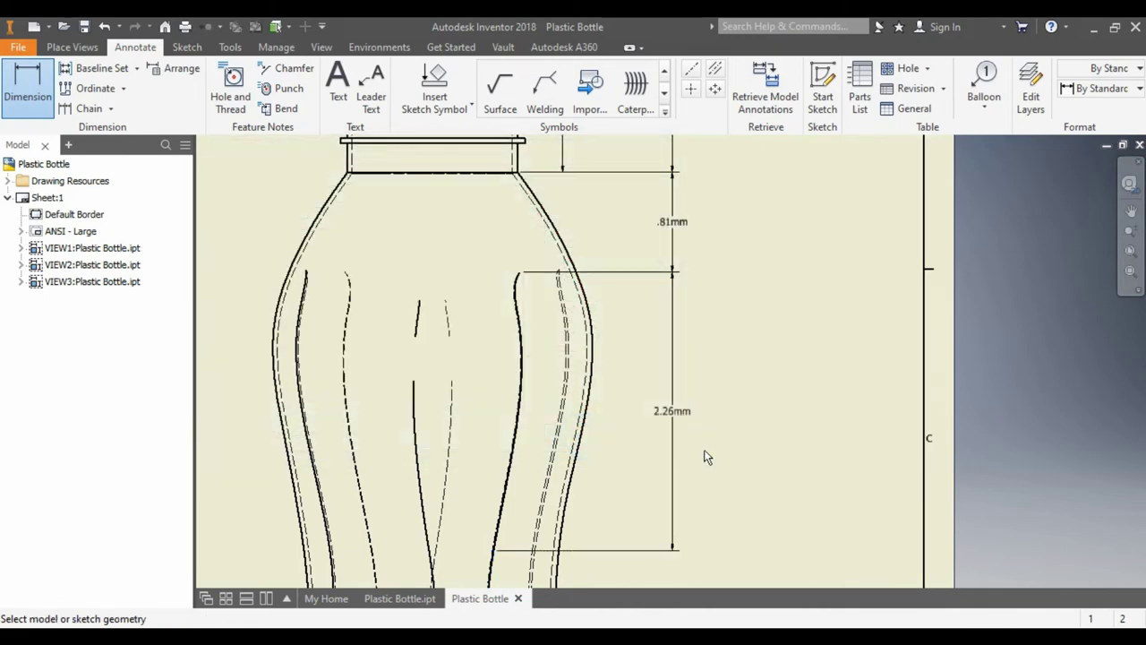
pyautogui.scroll(2, 706, 458)
pyautogui.scroll(-4, 678, 435)
pyautogui.scroll(4, 686, 410)
# - Dimension the lower side curve as 1.97mm, appending the mm suffix
pyautogui.moveTo(685, 395); pyautogui.dragTo(681, 371, button='middle')
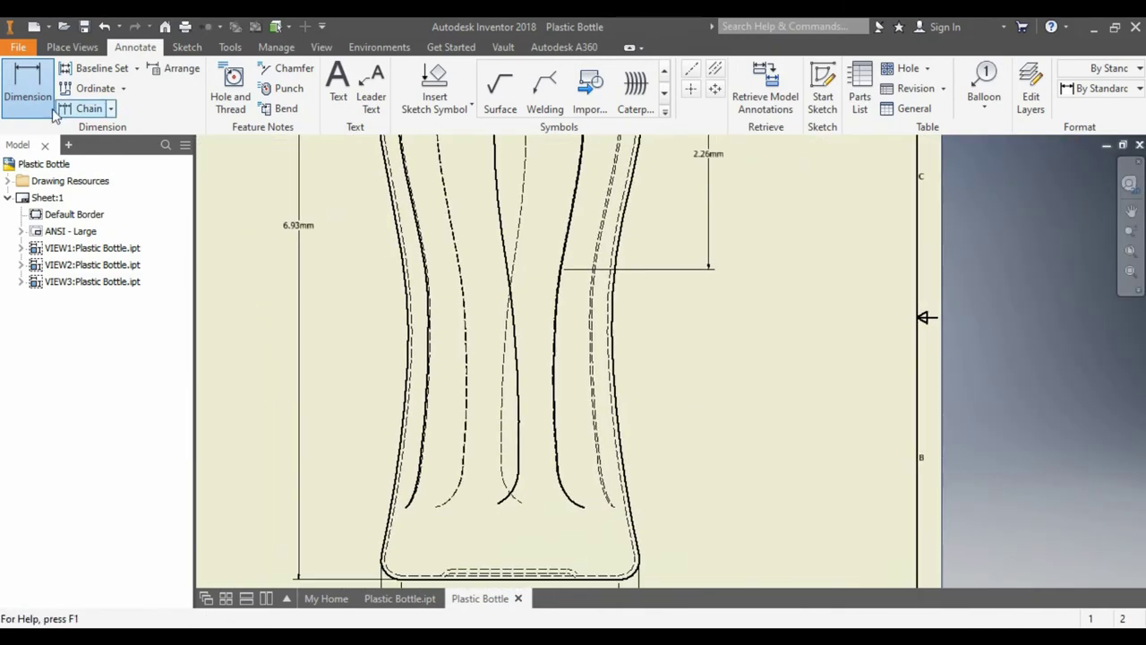
pyautogui.click(561, 269)
pyautogui.click(557, 470)
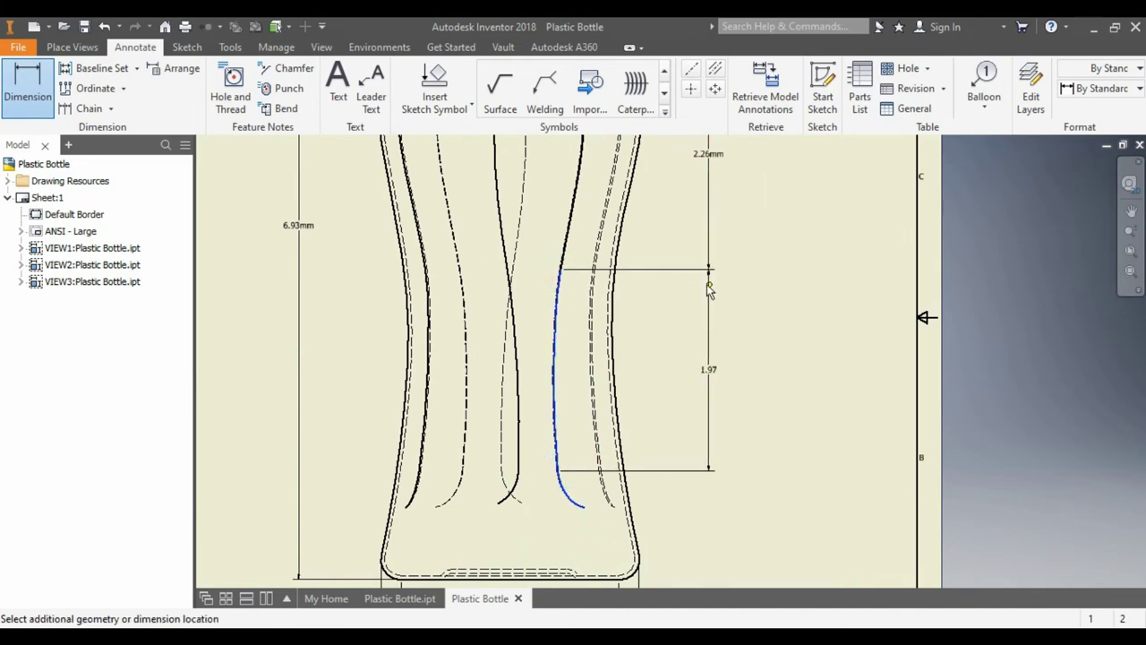
pyautogui.click(721, 318)
pyautogui.write('mm')
pyautogui.click(580, 437)
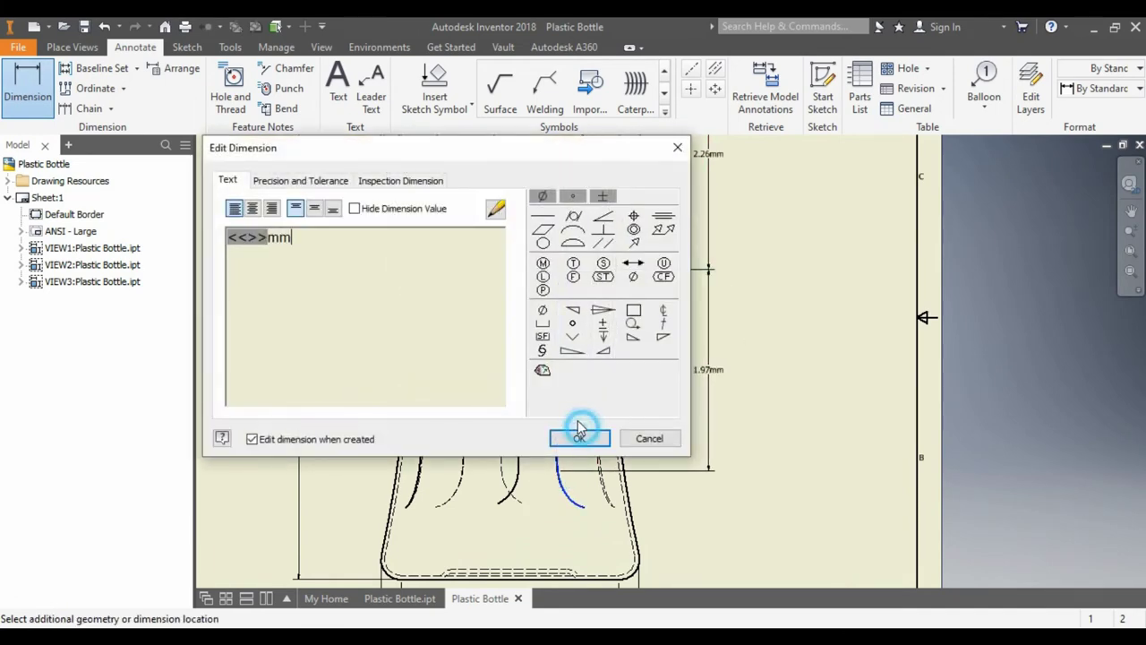
# - Add a .36mm vertical dimension near the bottle's base
pyautogui.moveTo(677, 531); pyautogui.dragTo(660, 375, button='middle')
pyautogui.press('Escape')
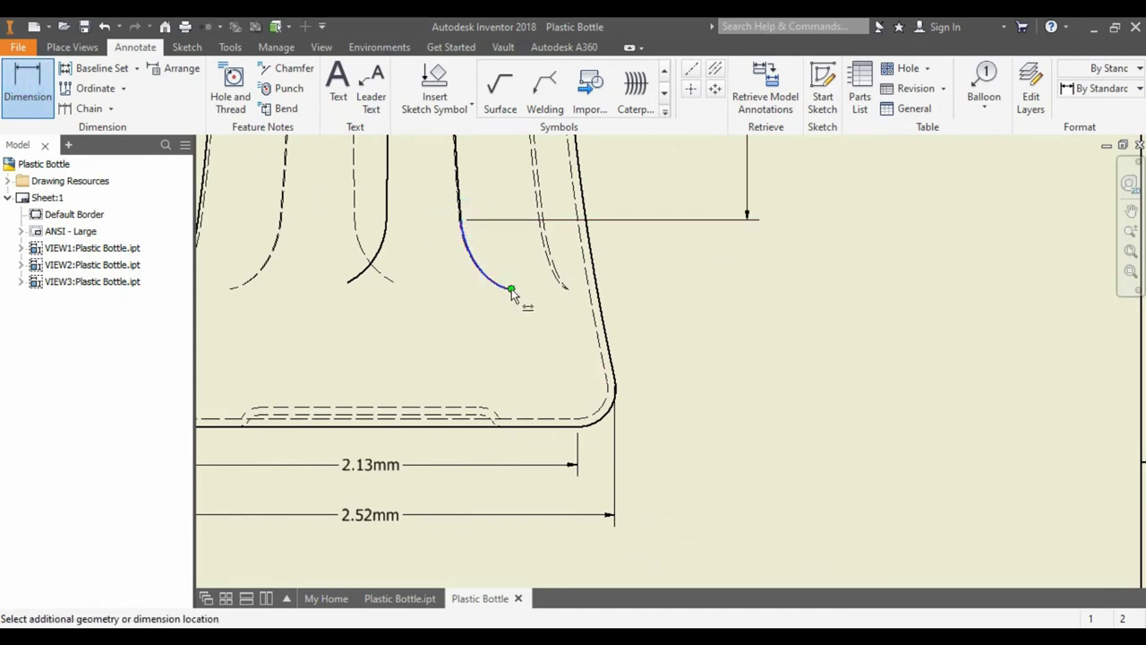
pyautogui.click(747, 235)
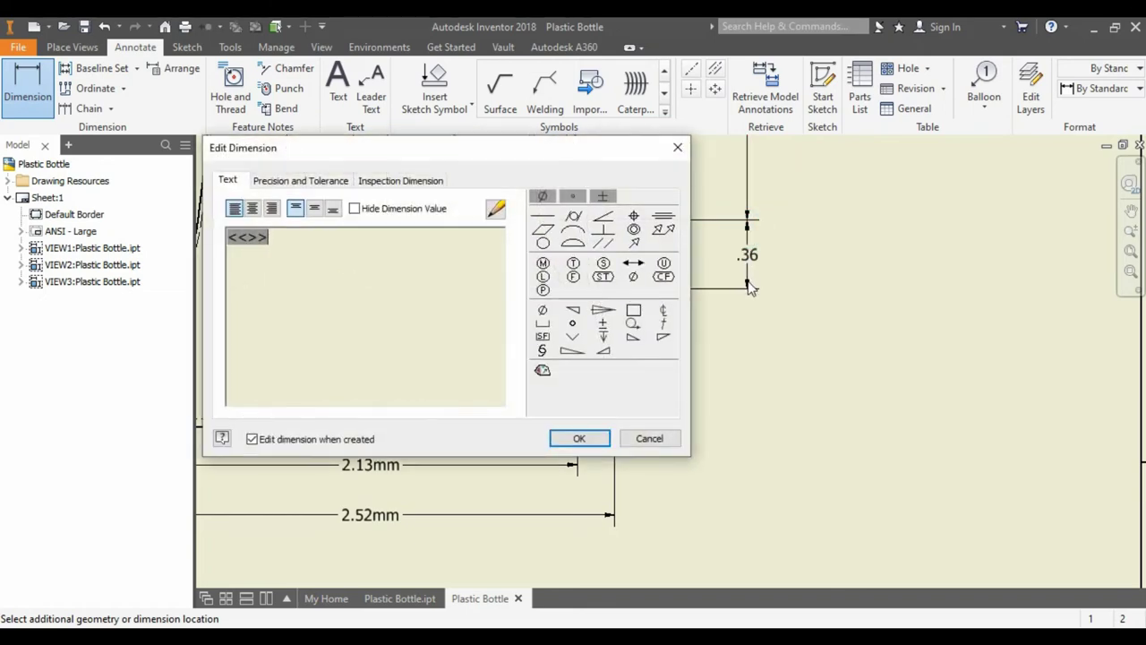
pyautogui.press('Return')
pyautogui.moveTo(683, 435); pyautogui.dragTo(696, 369, button='middle')
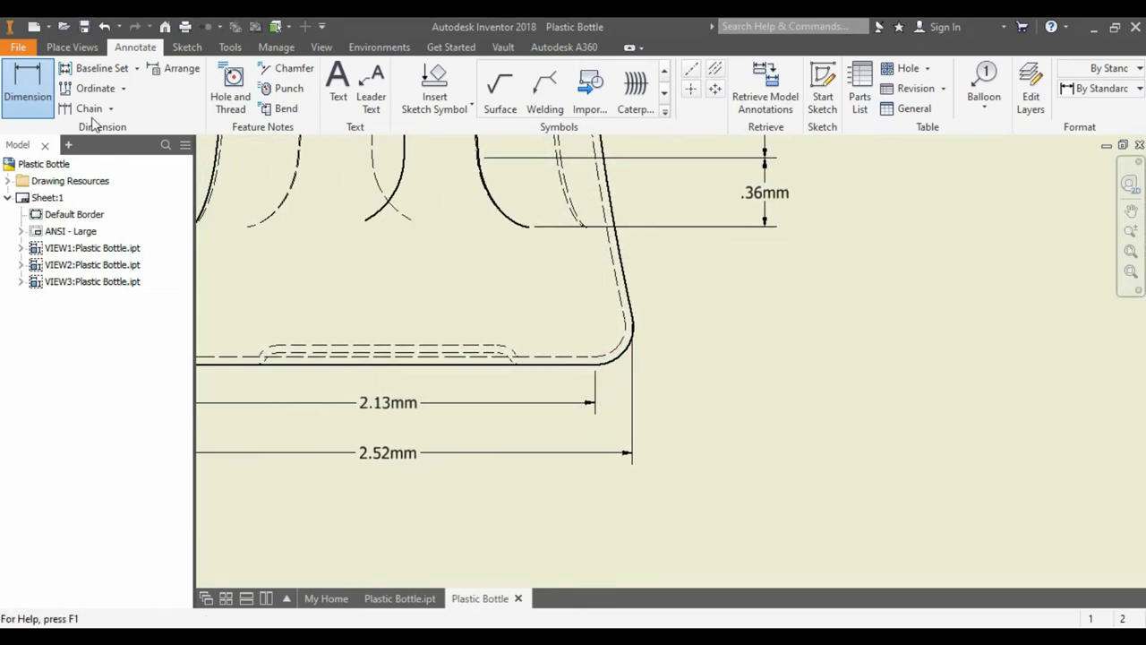
pyautogui.doubleClick(532, 226)
pyautogui.click(645, 437)
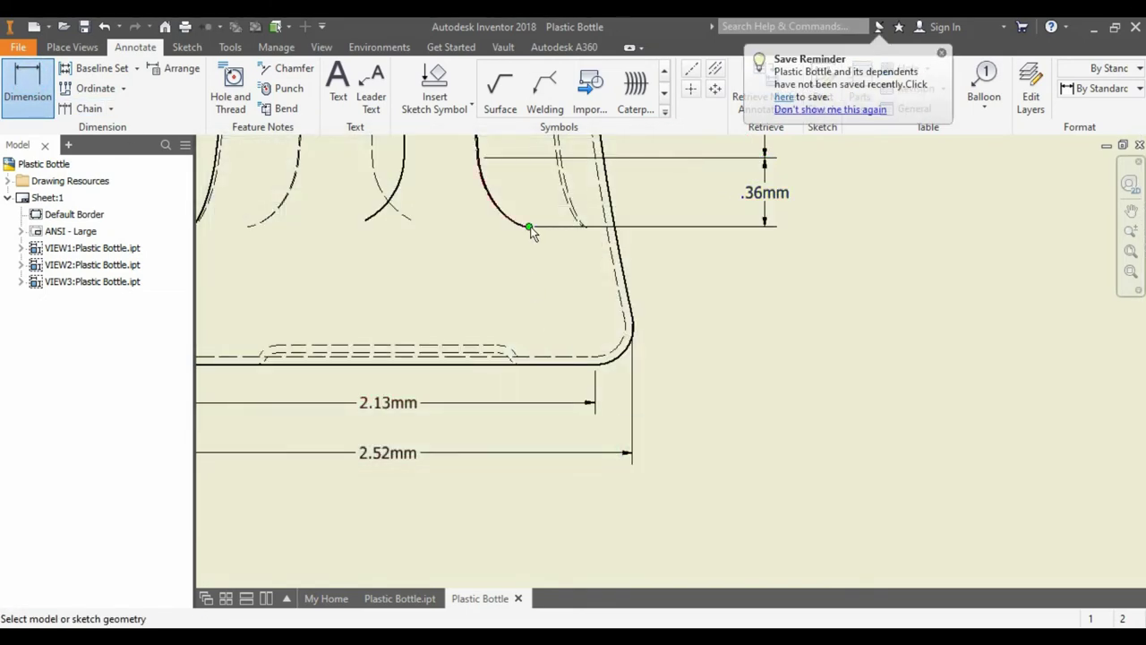
# - Add a .71mm dimension at the base corner, then pick the bottle's bottom point for overall height
pyautogui.click(768, 265)
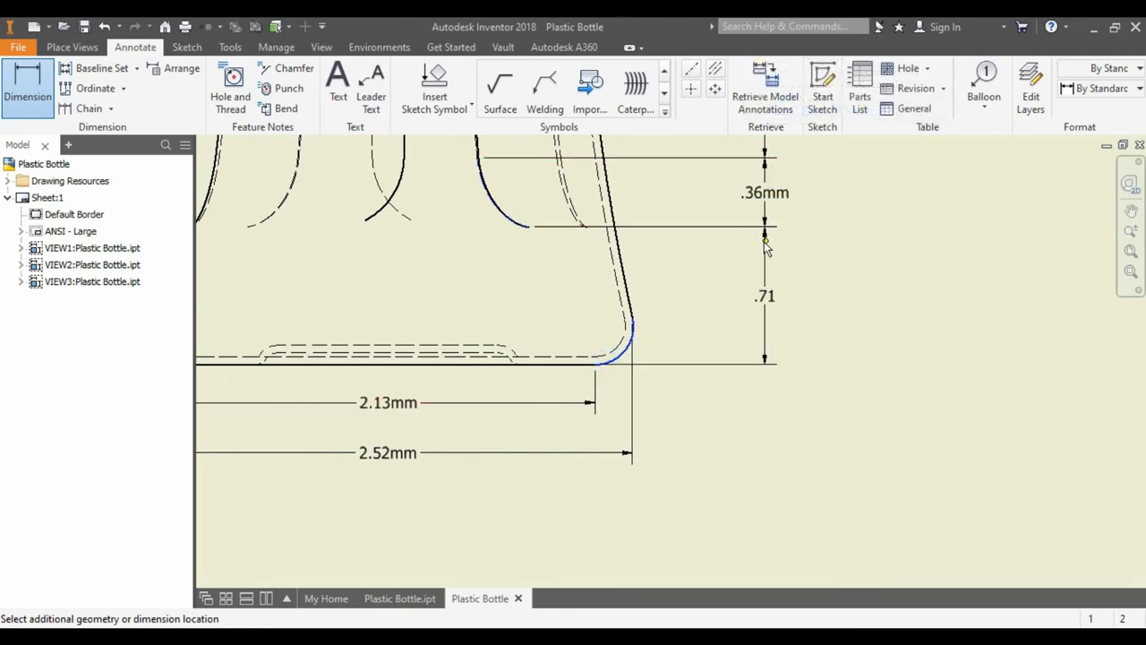
pyautogui.click(594, 437)
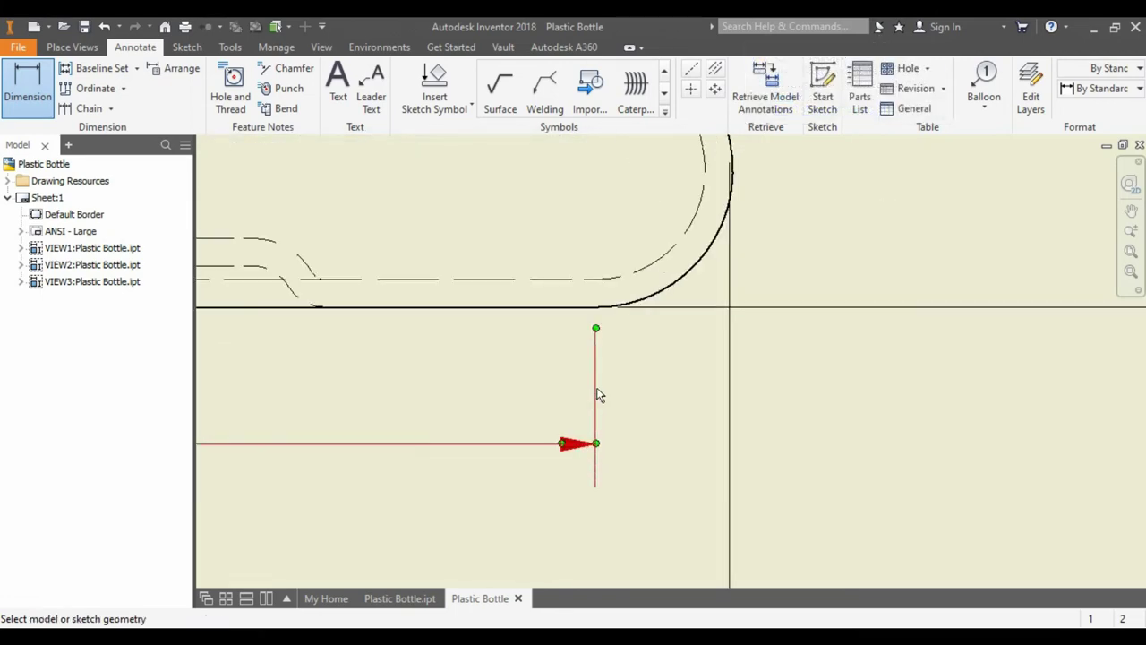
pyautogui.scroll(-5, 599, 387)
pyautogui.scroll(1, 608, 396)
pyautogui.scroll(3, 600, 385)
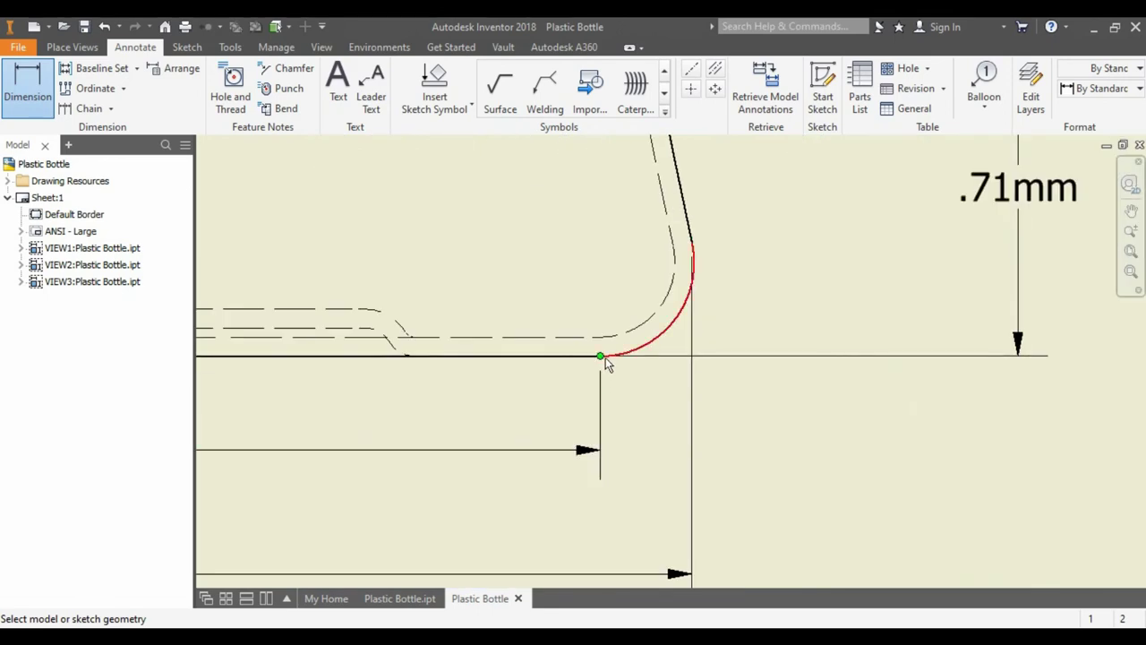
pyautogui.click(606, 361)
pyautogui.scroll(-10, 593, 420)
pyautogui.scroll(6, 564, 168)
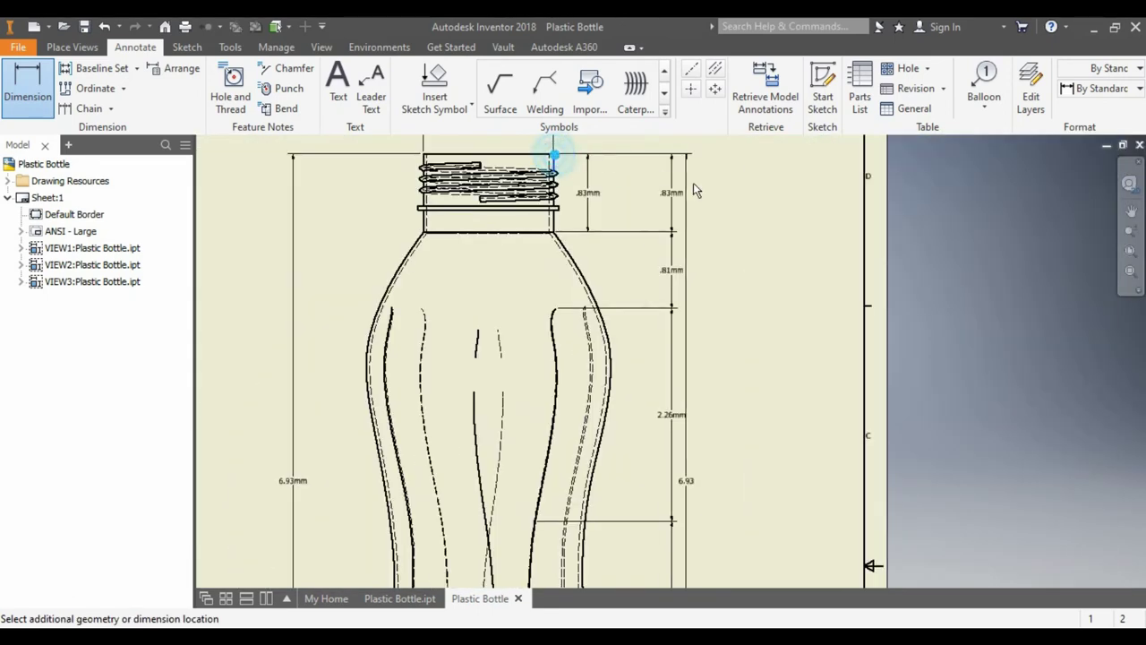
# - Place the overall 6.93mm bottle height dimension with an mm suffix
pyautogui.click(711, 197)
pyautogui.write('mm')
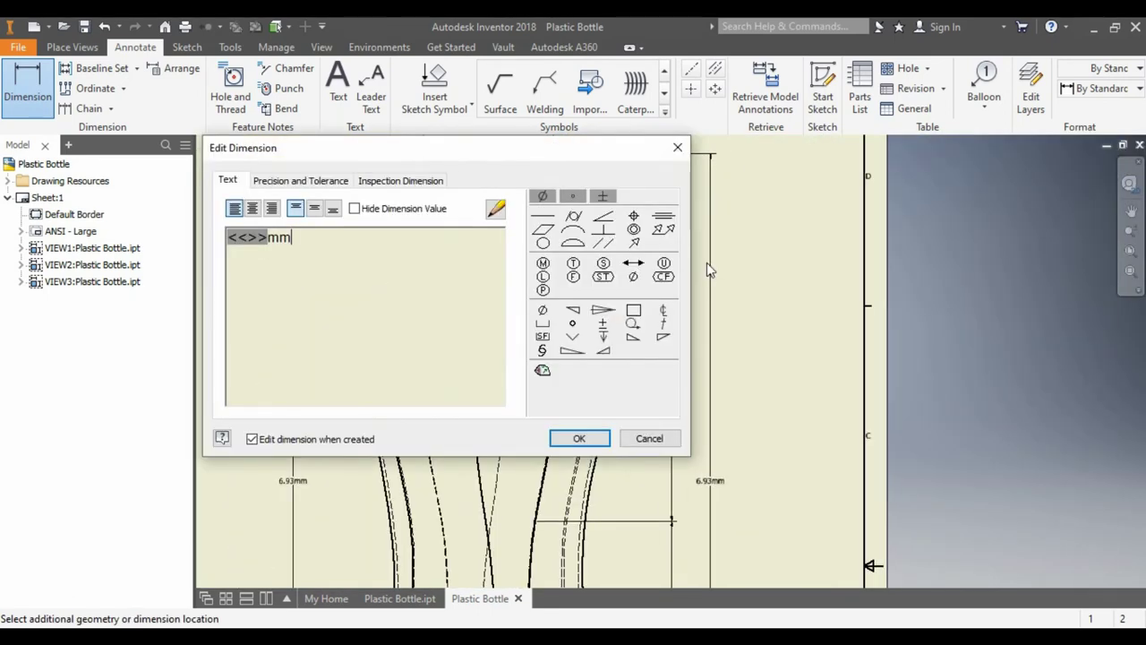
pyautogui.click(582, 434)
pyautogui.scroll(-4, 582, 433)
pyautogui.scroll(3, 430, 385)
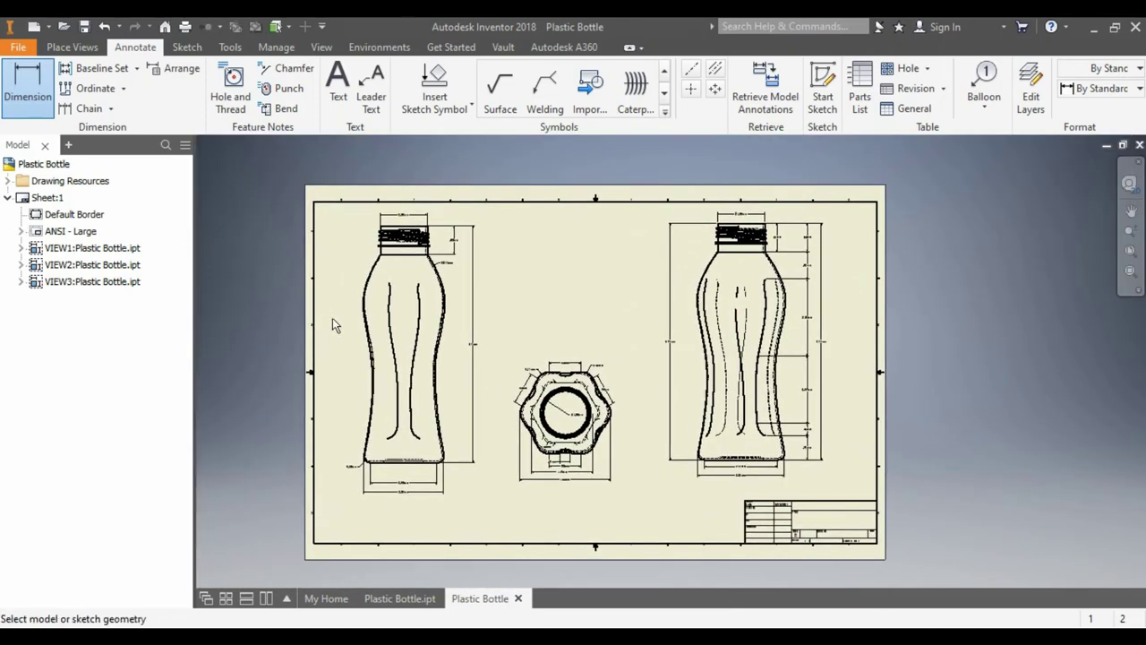
pyautogui.scroll(3, 387, 300)
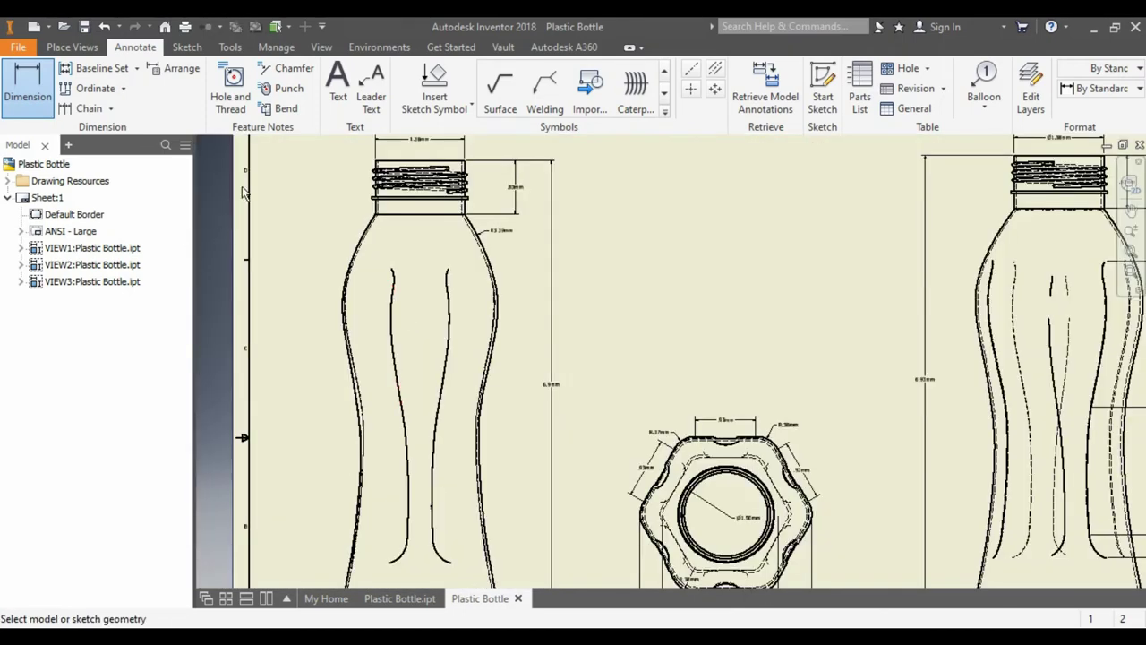
# - Dimension the left bottle's shoulder curve and finish the dimensioning command
pyautogui.click(465, 218)
pyautogui.moveTo(507, 390); pyautogui.dragTo(540, 396, button='middle')
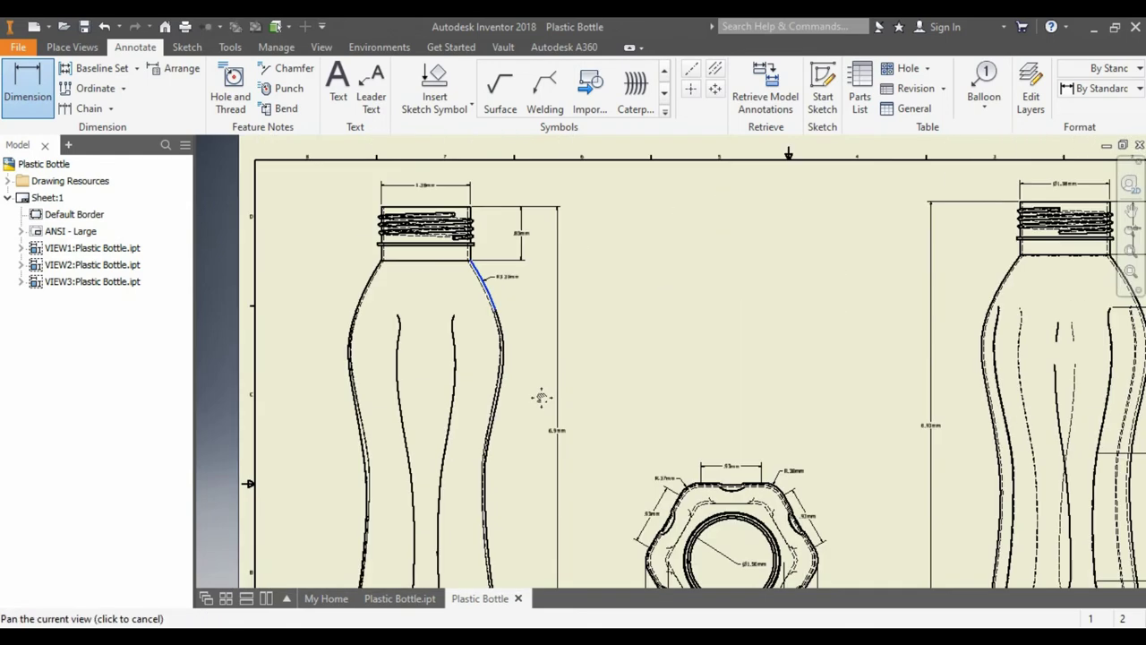
pyautogui.click(520, 287)
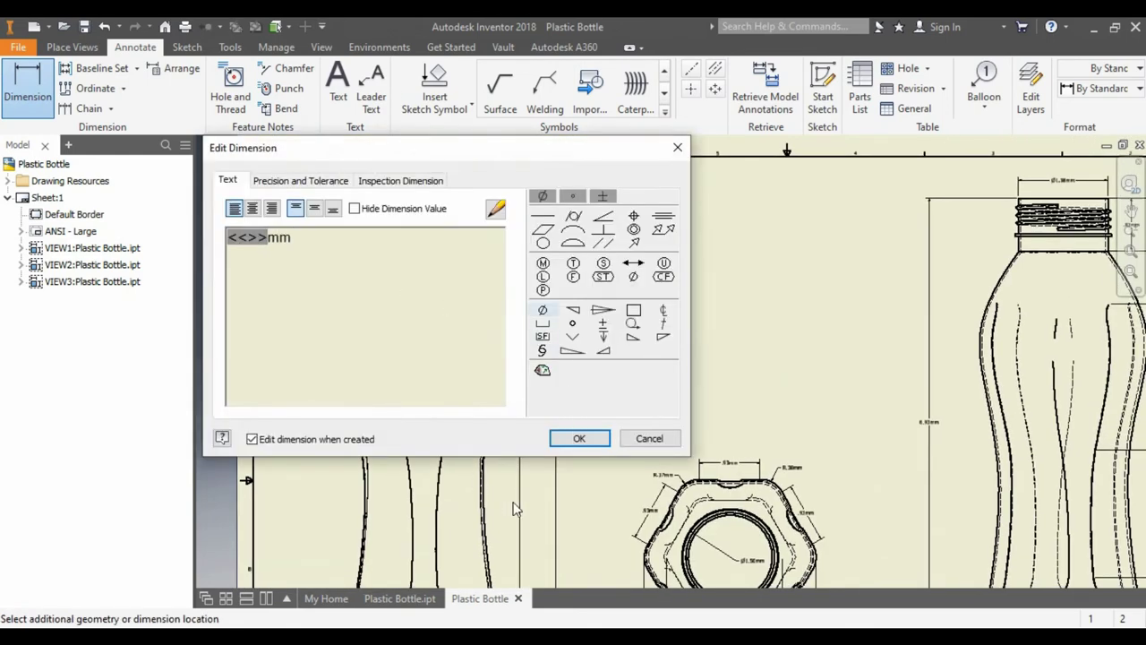
pyautogui.click(579, 438)
pyautogui.scroll(-3, 604, 306)
pyautogui.scroll(-3, 496, 289)
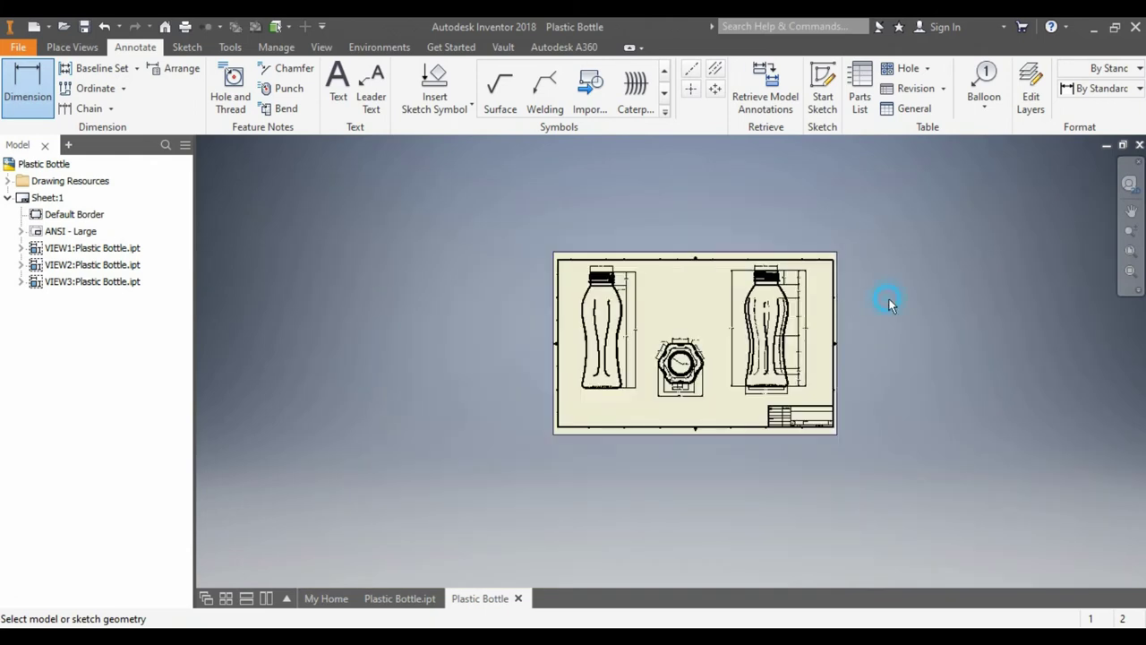
pyautogui.scroll(5, 891, 302)
pyautogui.rightClick(535, 282)
pyautogui.click(604, 282)
pyautogui.scroll(-5, 575, 288)
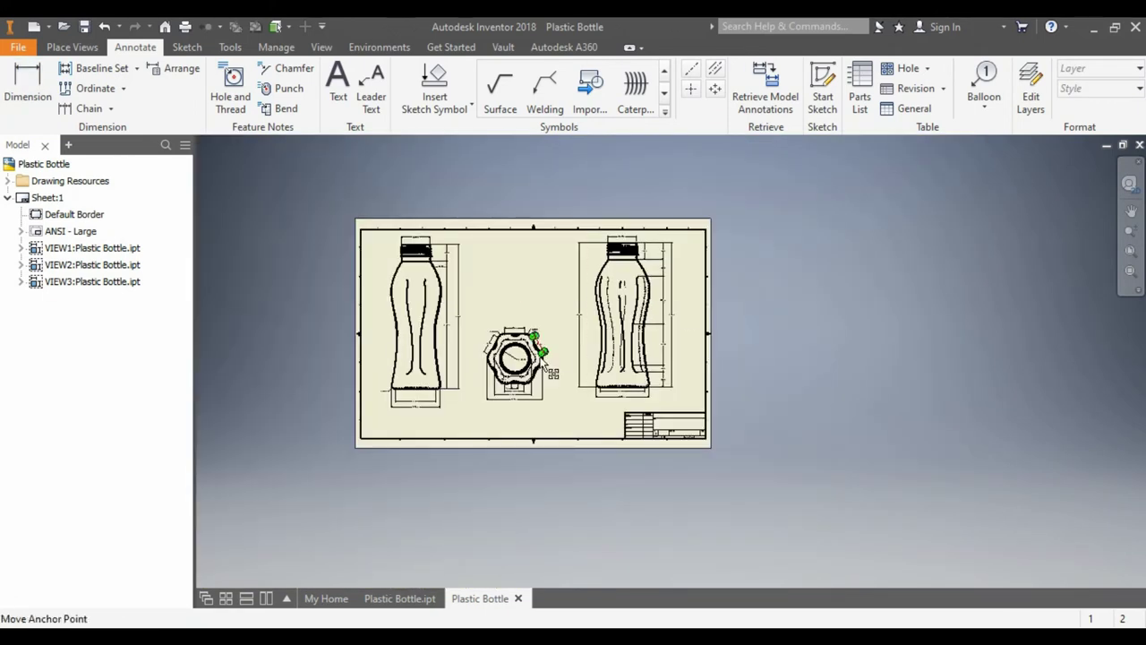
pyautogui.scroll(-2, 544, 358)
pyautogui.scroll(5, 618, 346)
pyautogui.scroll(-2, 617, 345)
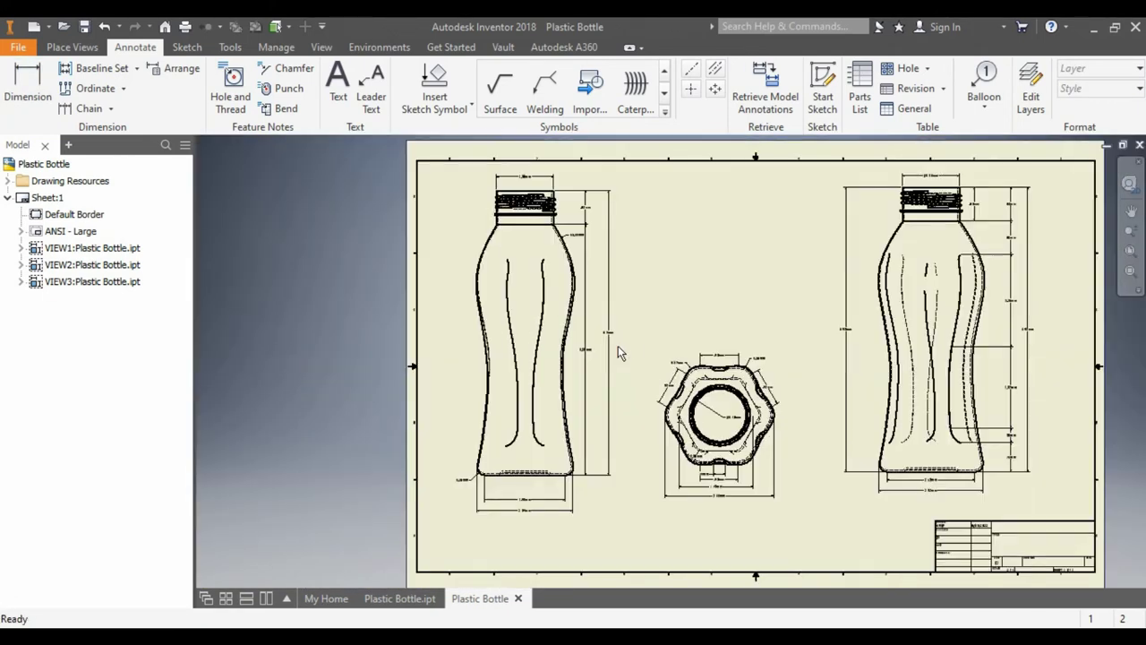
# - Export the drawing to DWG, saving Plastic Bottle.dwg on the Desktop
pyautogui.click(18, 47)
pyautogui.moveTo(59, 262)
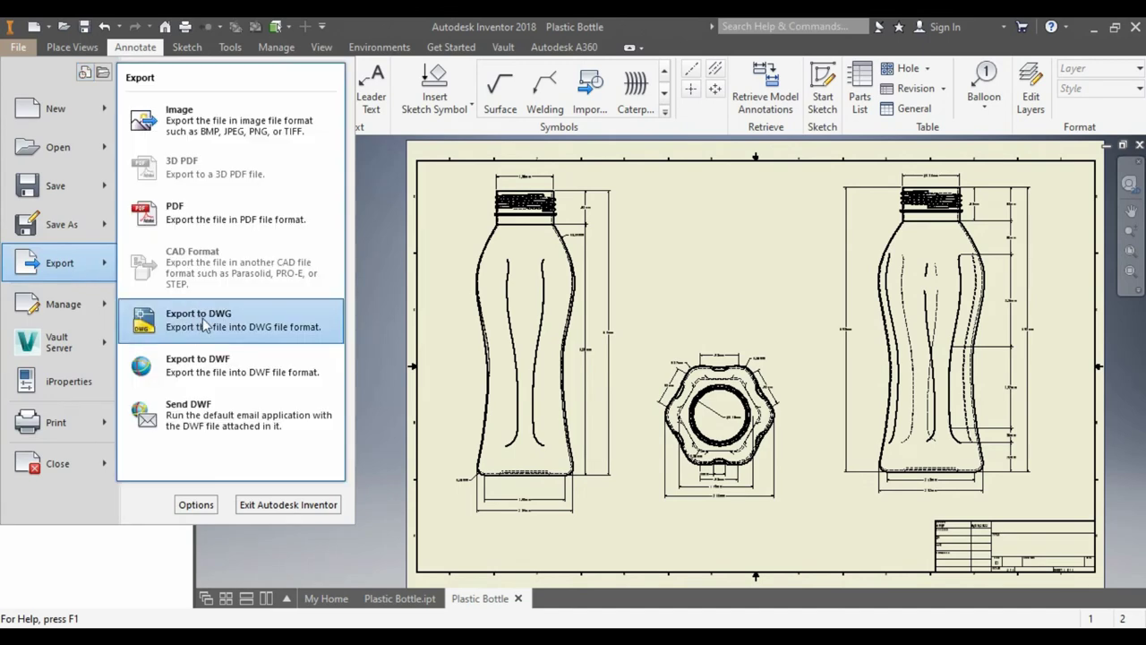
pyautogui.click(246, 324)
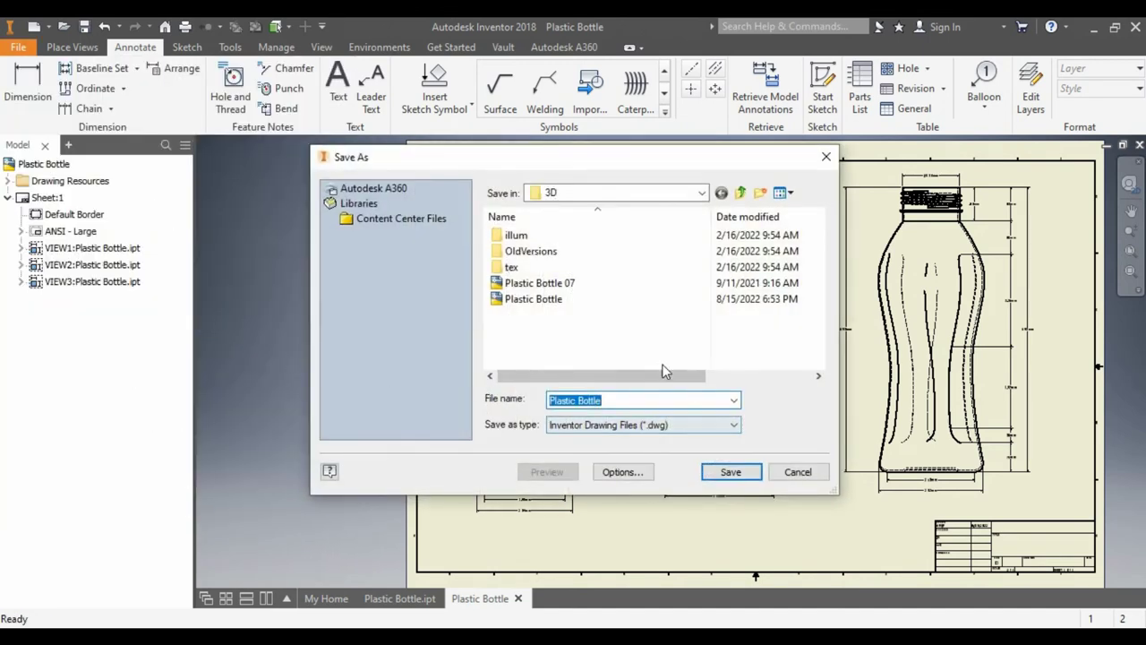
pyautogui.click(701, 193)
pyautogui.click(559, 224)
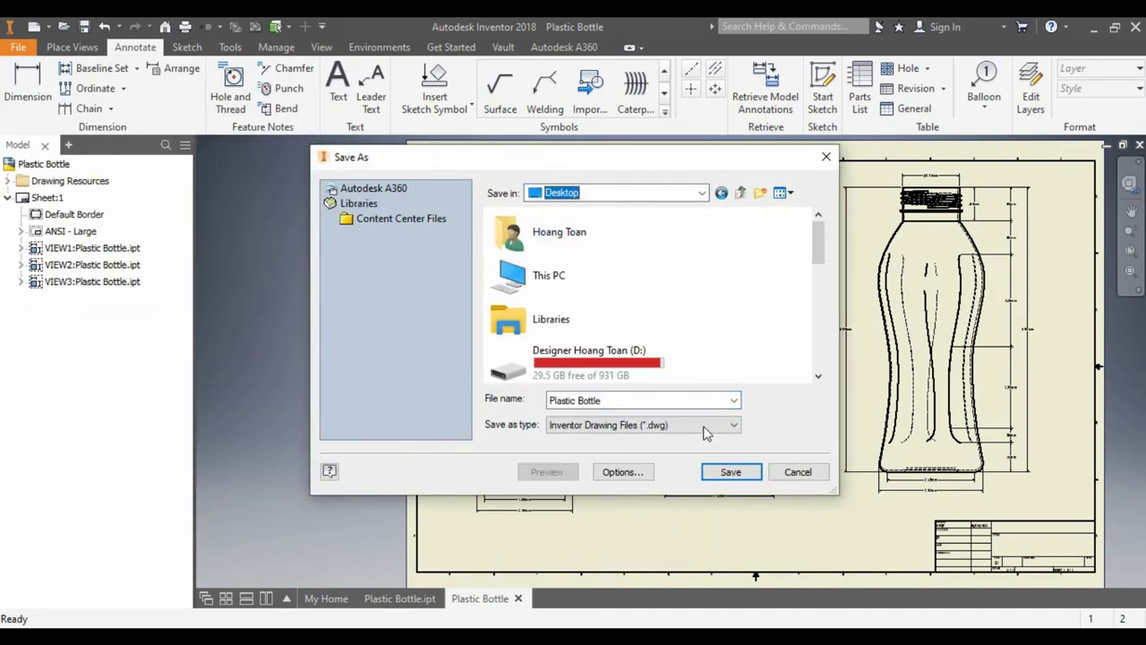
pyautogui.click(736, 473)
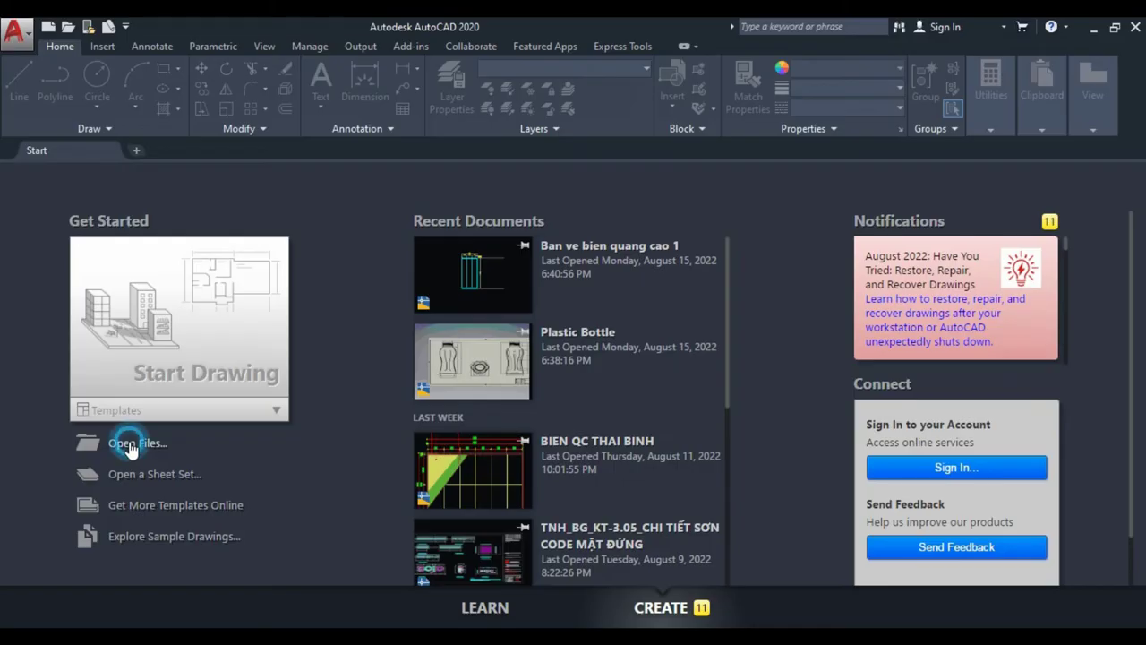
# - Open Plastic Bottle.dwg from the Desktop via Open Files on the Start page
pyautogui.click(148, 441)
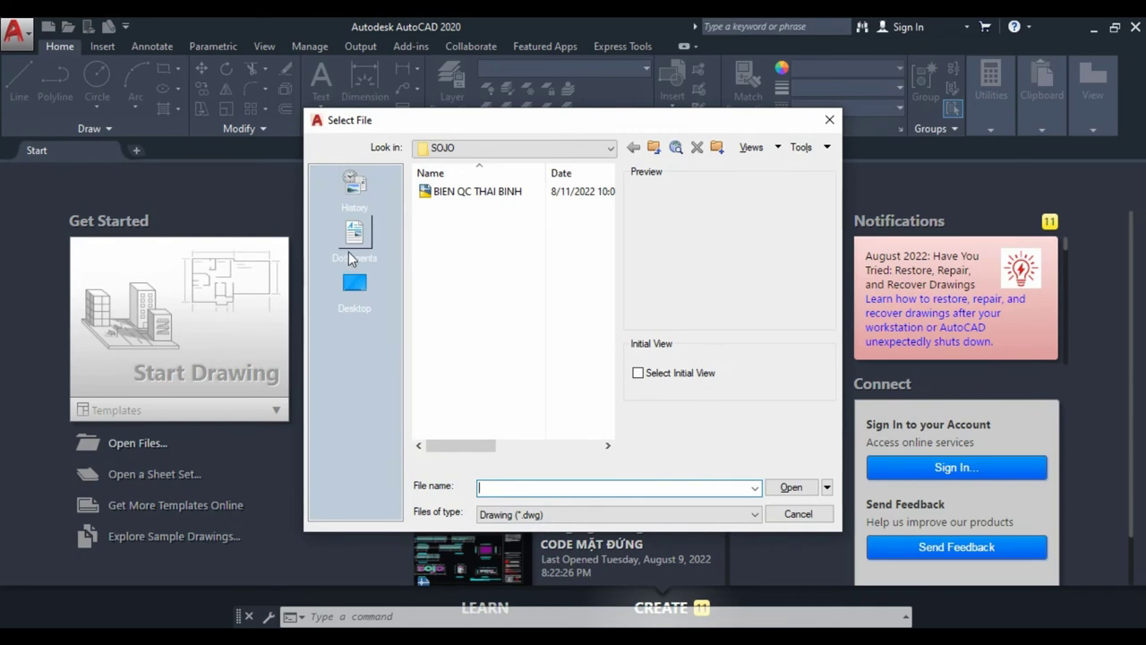
pyautogui.click(355, 283)
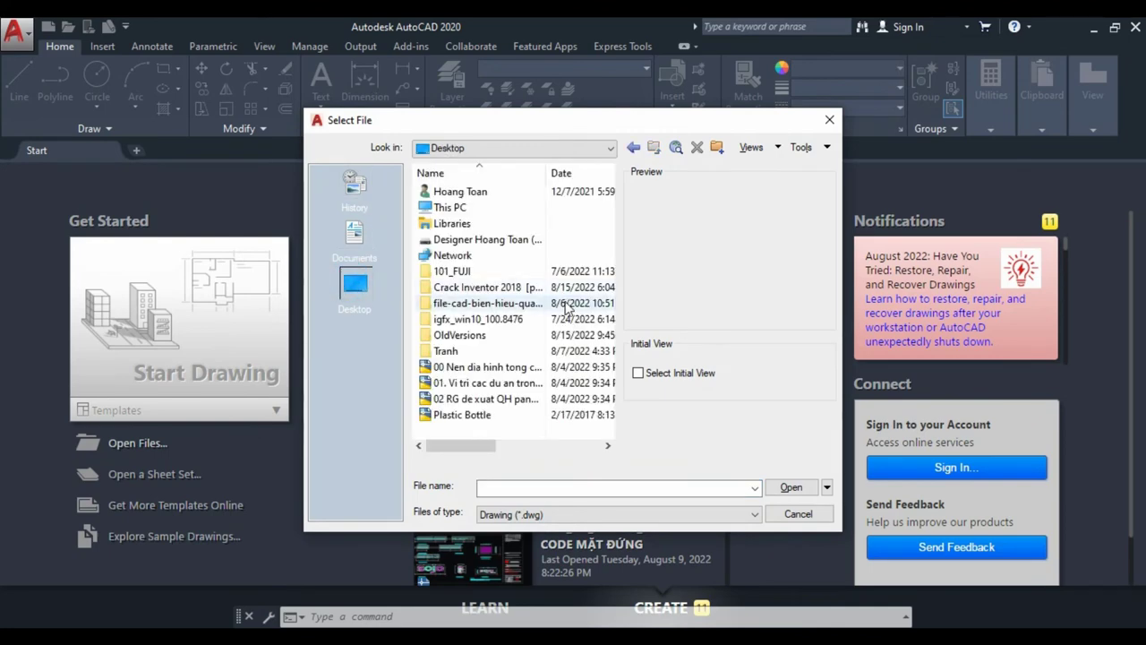
pyautogui.click(452, 415)
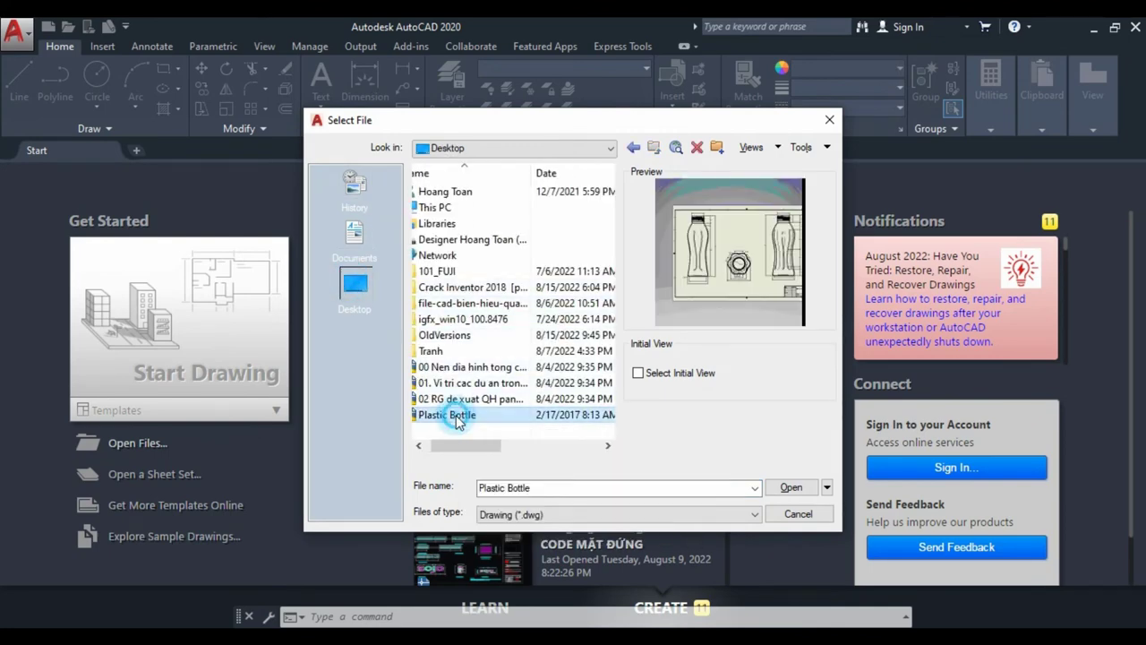
pyautogui.click(795, 488)
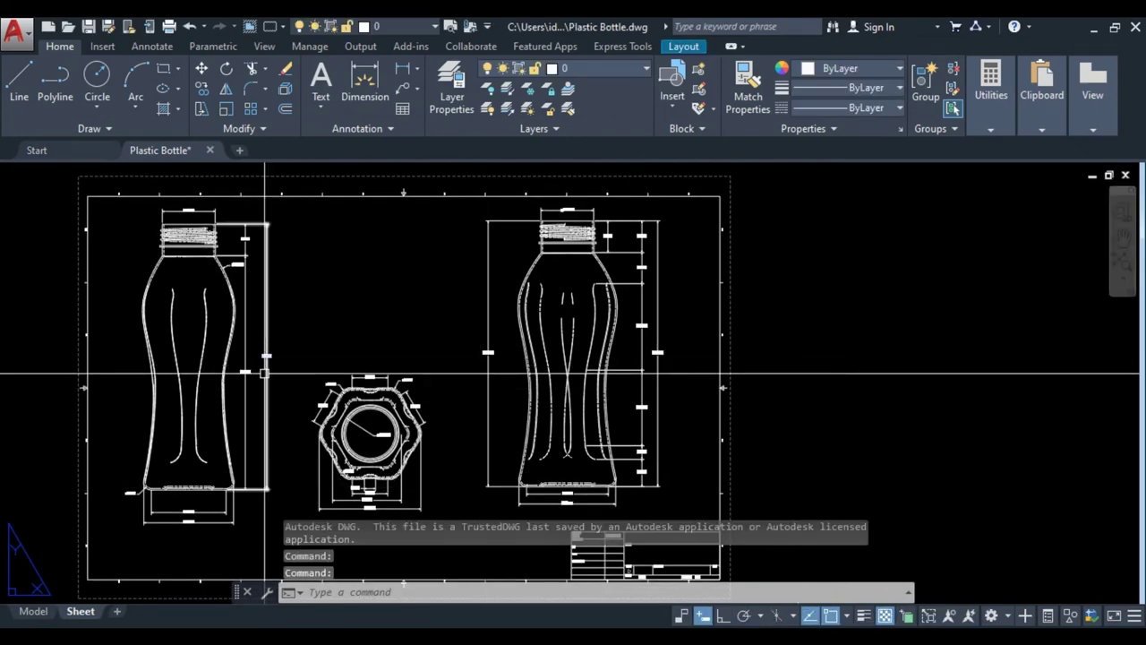
# - Switch the ribbon to the Annotate tab, briefly checking the Parametric tools
pyautogui.scroll(2, 265, 373)
pyautogui.scroll(-4, 281, 340)
pyautogui.scroll(-3, 251, 353)
pyautogui.scroll(6, 287, 350)
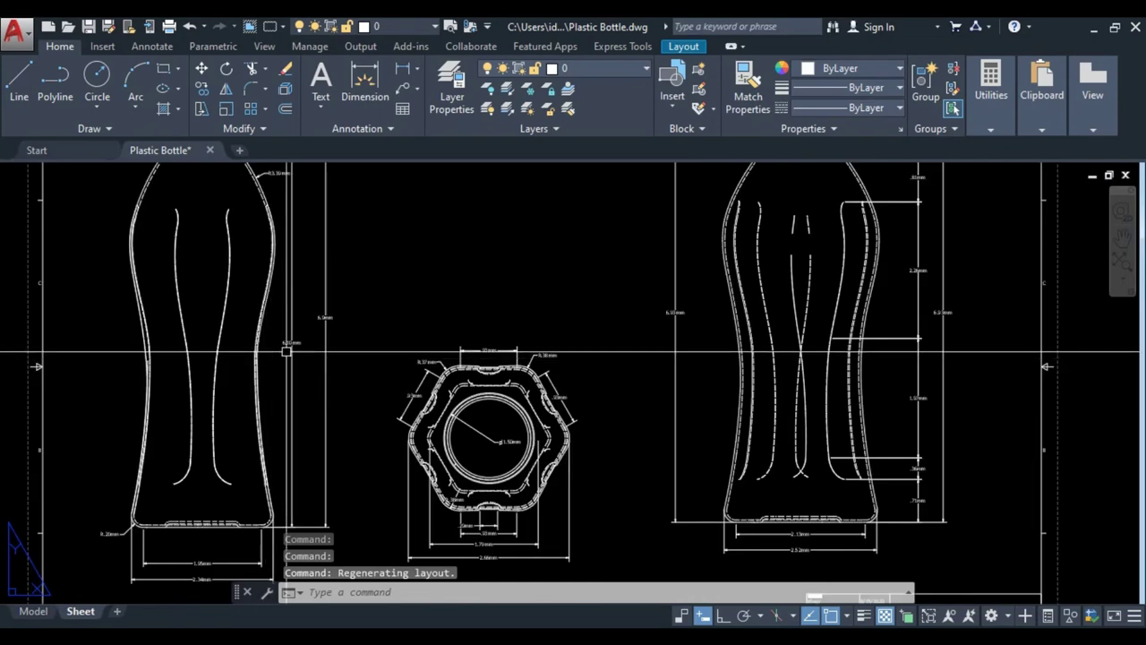
pyautogui.scroll(7, 336, 311)
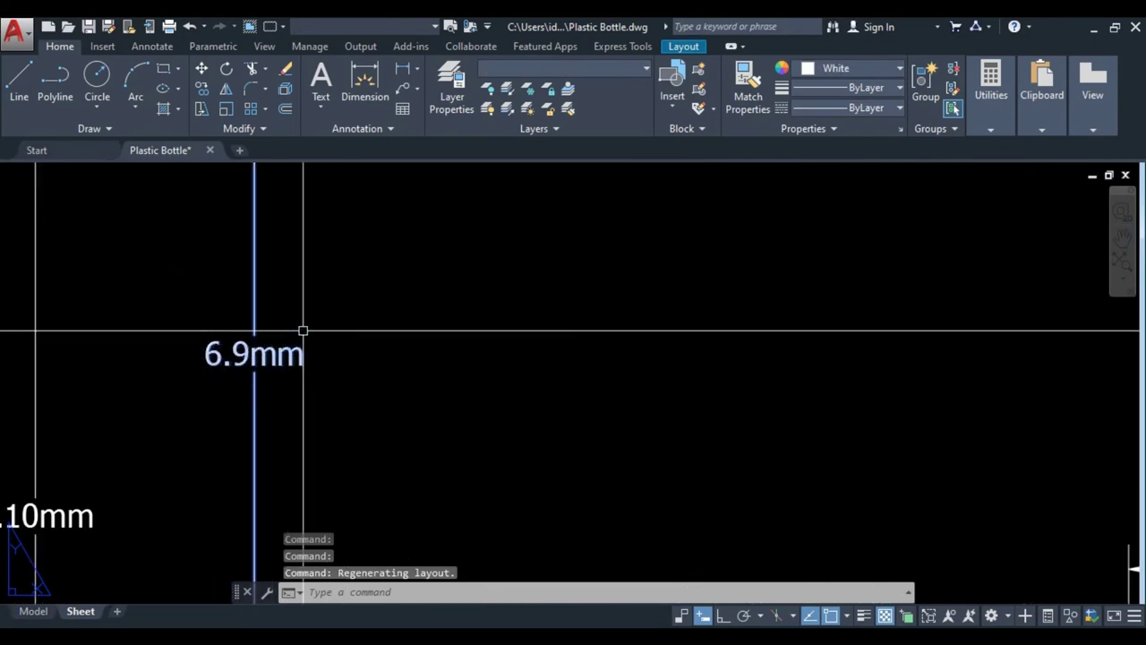
pyautogui.click(152, 48)
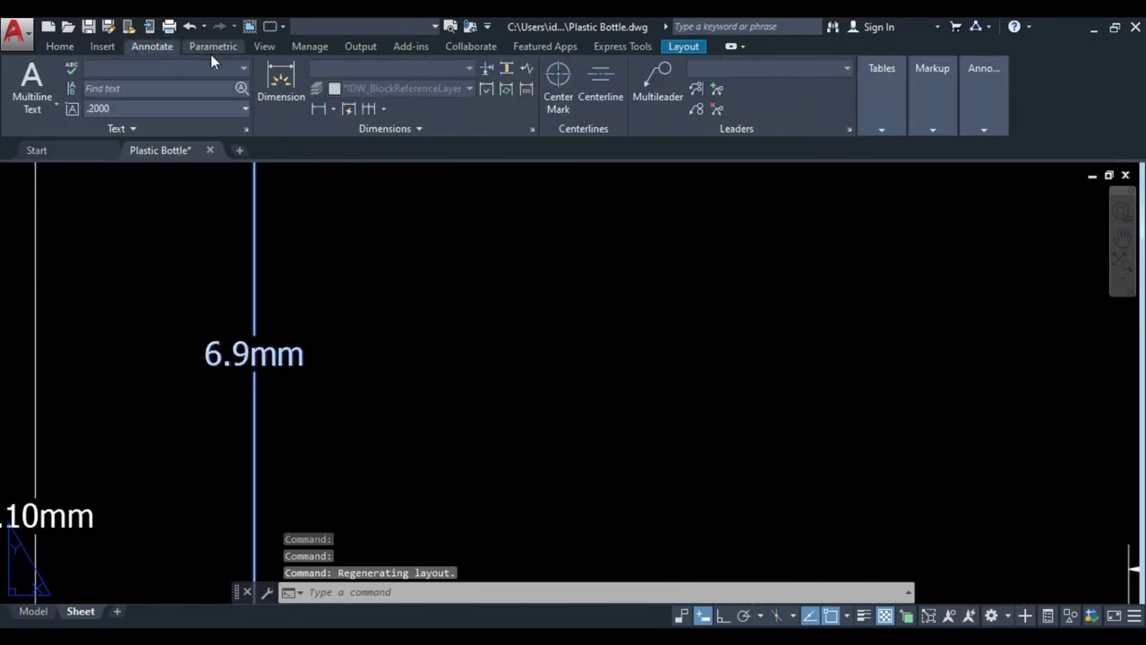
pyautogui.click(357, 68)
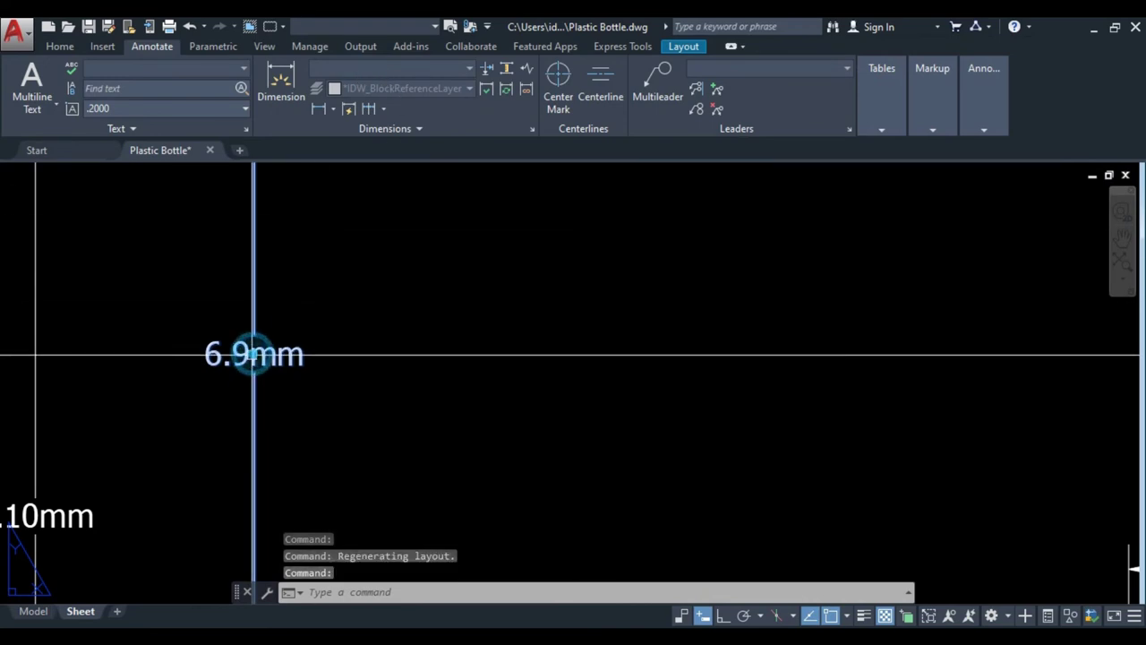
pyautogui.click(215, 47)
pyautogui.click(154, 46)
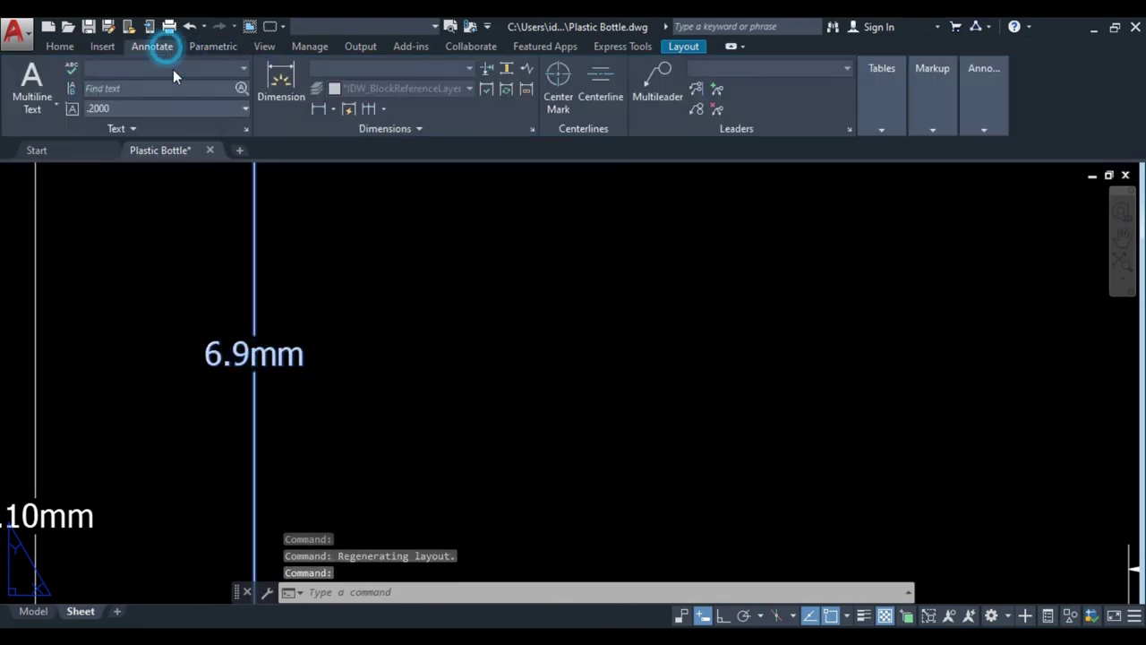
# - Zoom in to inspect the 6.9mm and .71mm dimensions, then clear the selection
pyautogui.scroll(-5, 362, 359)
pyautogui.scroll(-2, 376, 349)
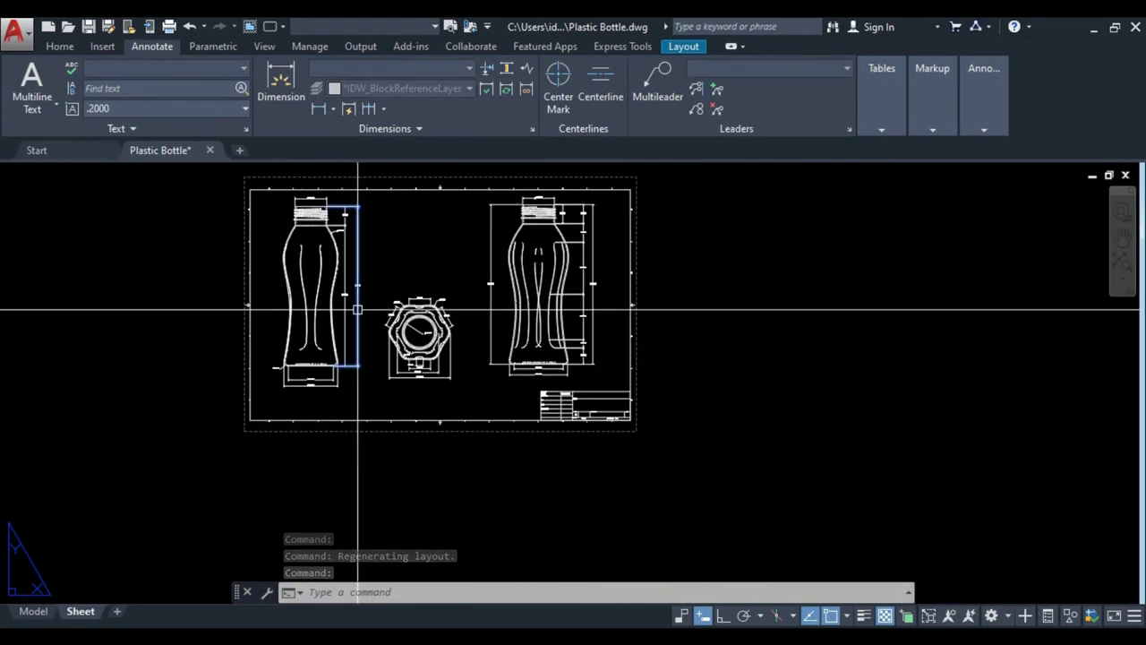
pyautogui.scroll(2, 525, 409)
pyautogui.scroll(4, 649, 457)
pyautogui.scroll(-3, 680, 421)
pyautogui.scroll(3, 743, 463)
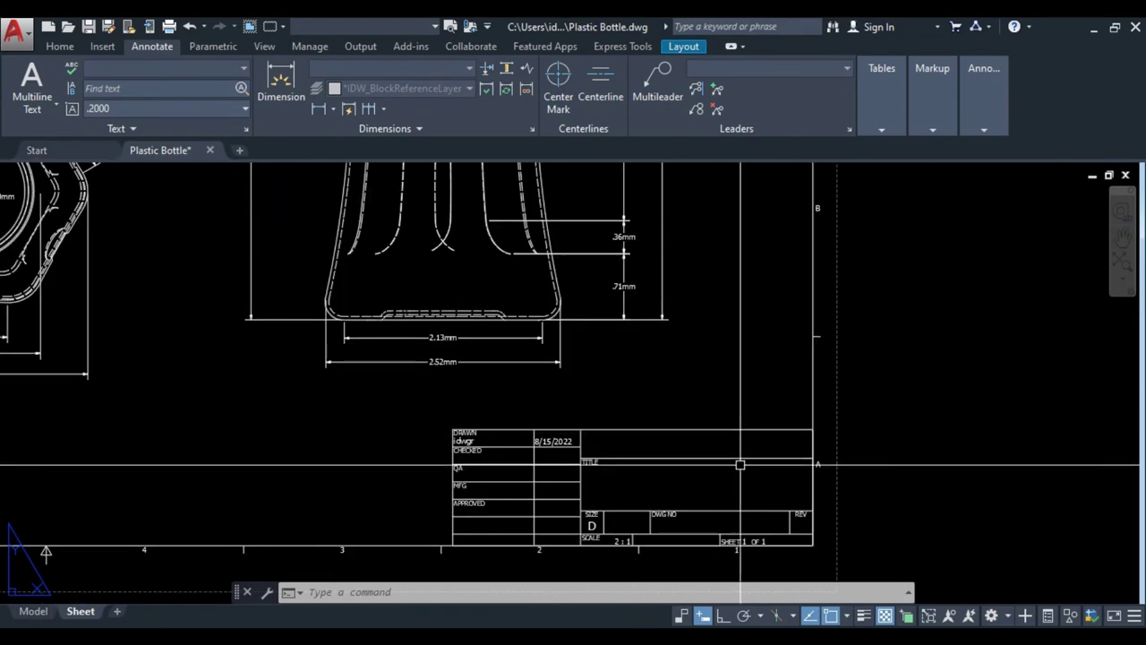
pyautogui.scroll(4, 591, 394)
pyautogui.scroll(3, 594, 247)
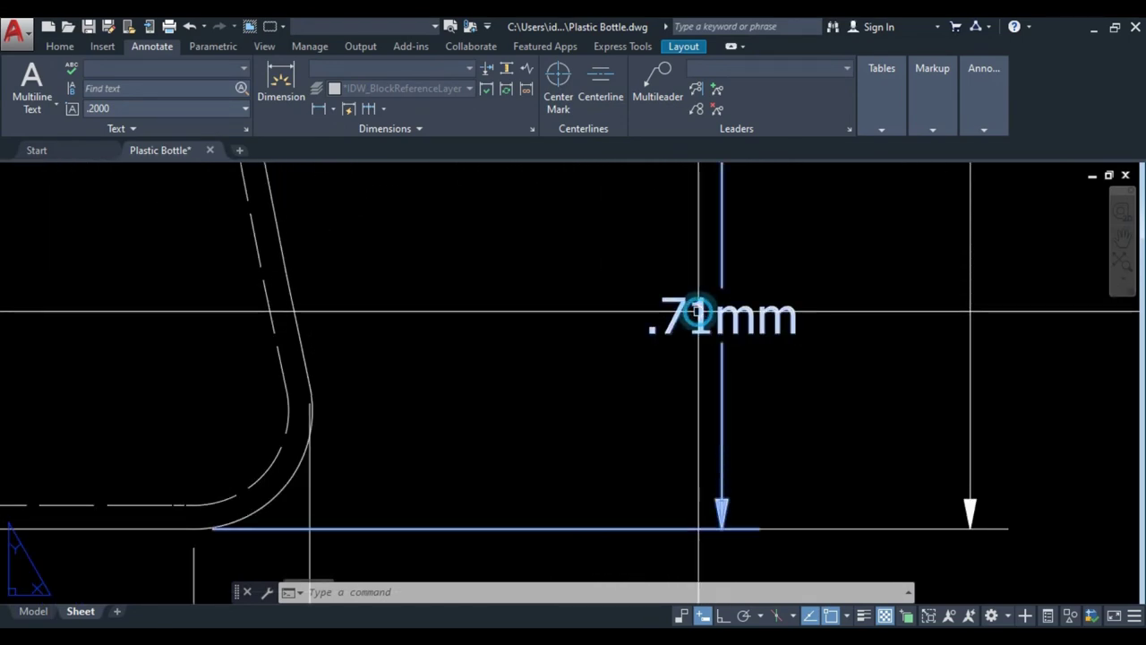
pyautogui.click(670, 291)
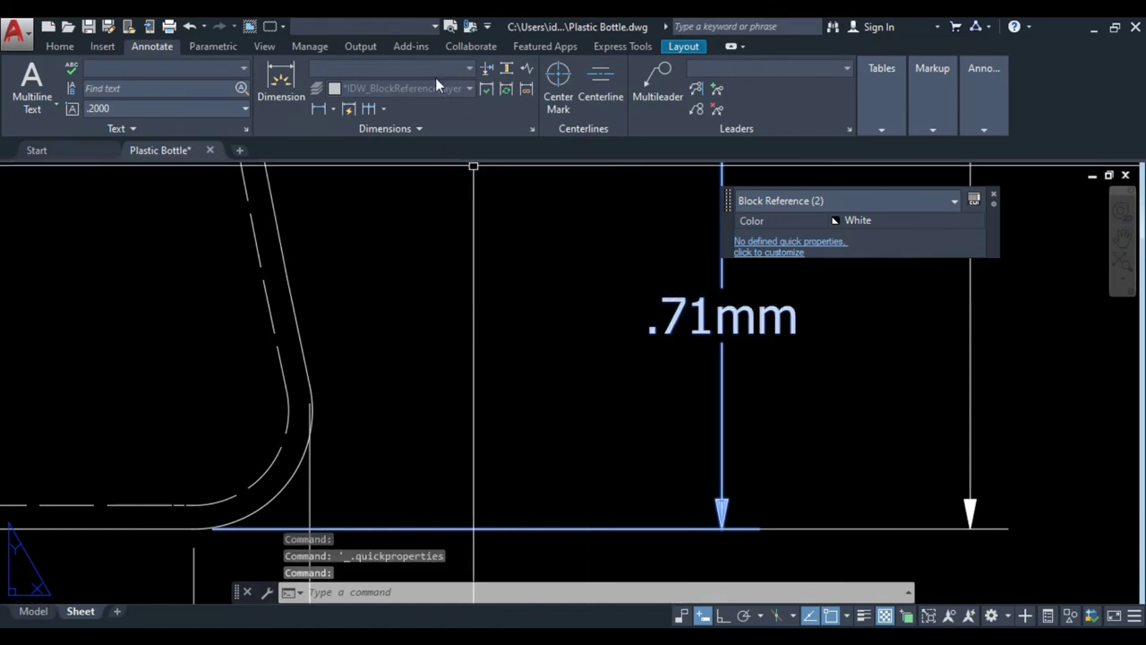
pyautogui.scroll(-2, 379, 277)
pyautogui.scroll(-3, 421, 333)
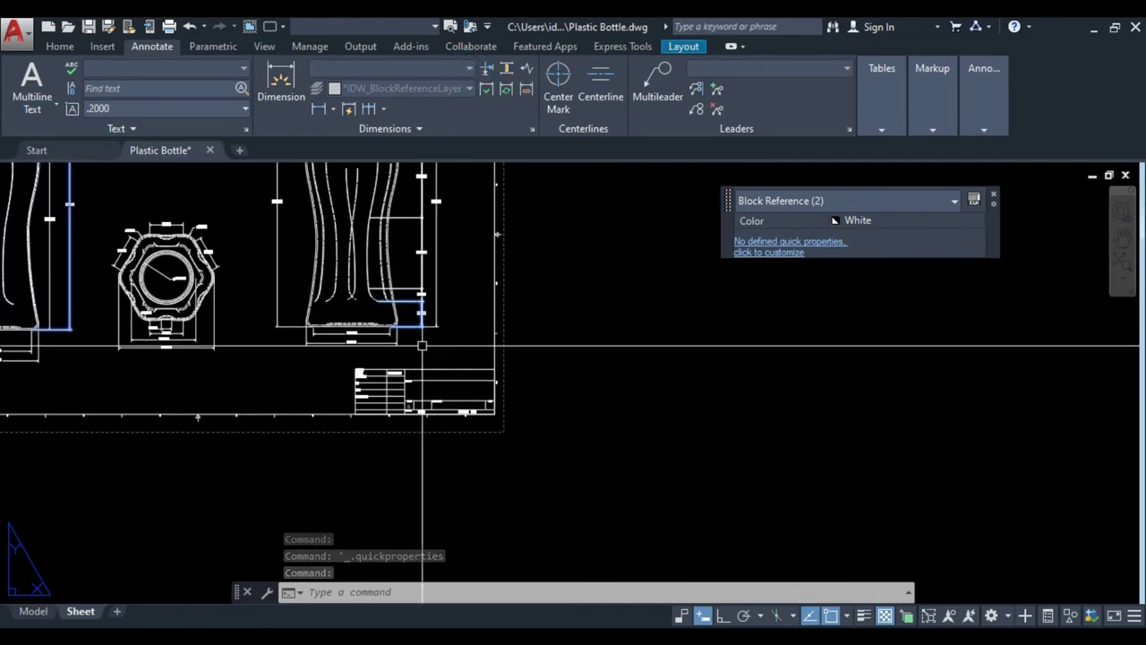
pyautogui.scroll(-3, 550, 384)
pyautogui.press('Escape')
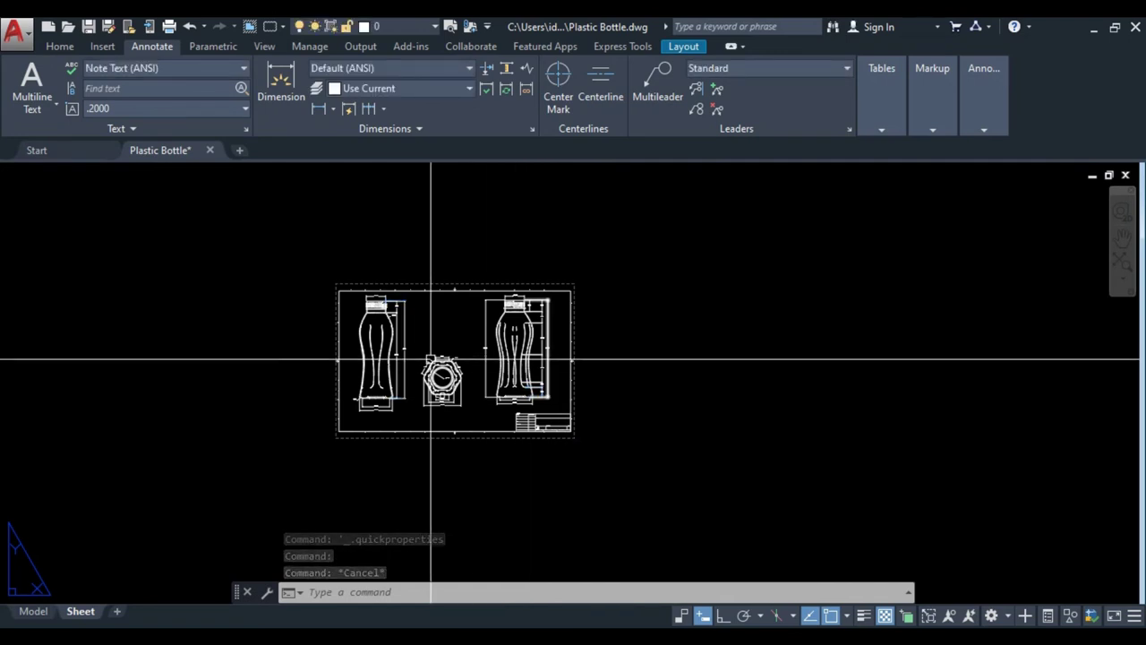
# - Open Ban ve bien quang cao 1.dwg from recent documents, ignoring missing references
pyautogui.click(14, 34)
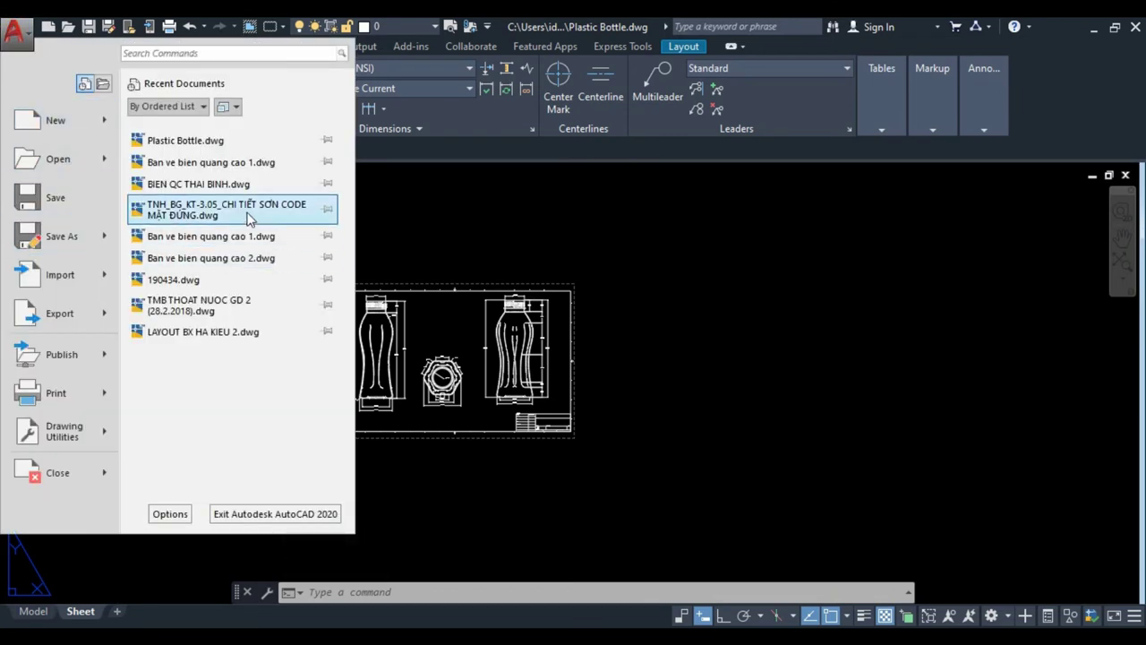
pyautogui.click(204, 182)
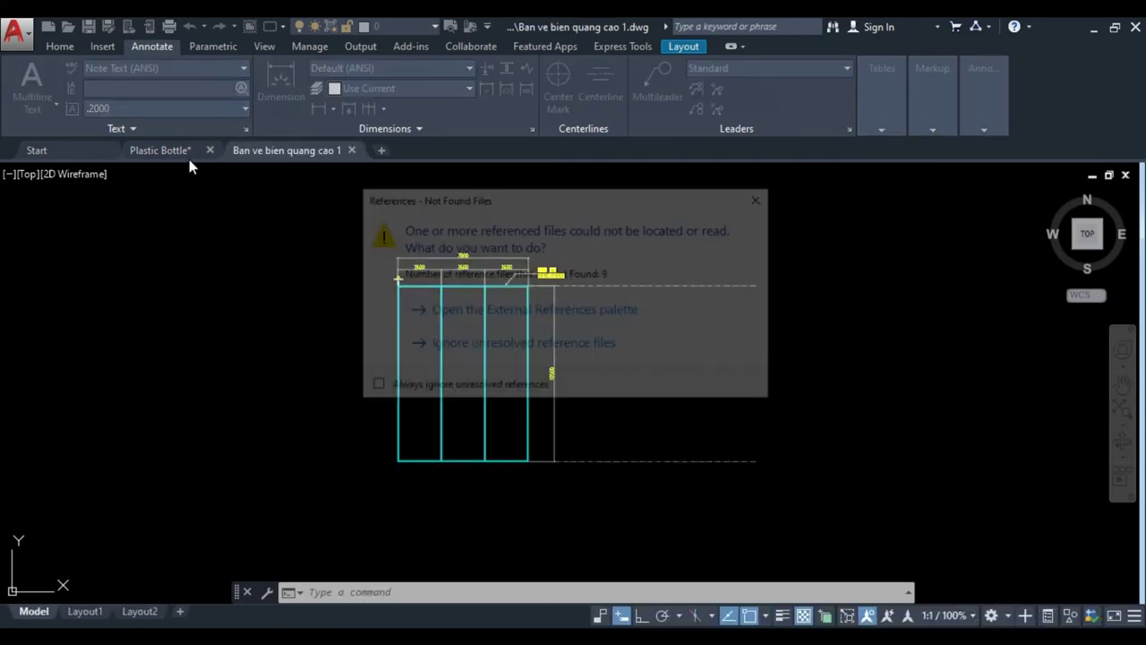
pyautogui.click(524, 345)
# - Return to the Plastic Bottle tab and window-select the sheet's viewport
pyautogui.click(170, 150)
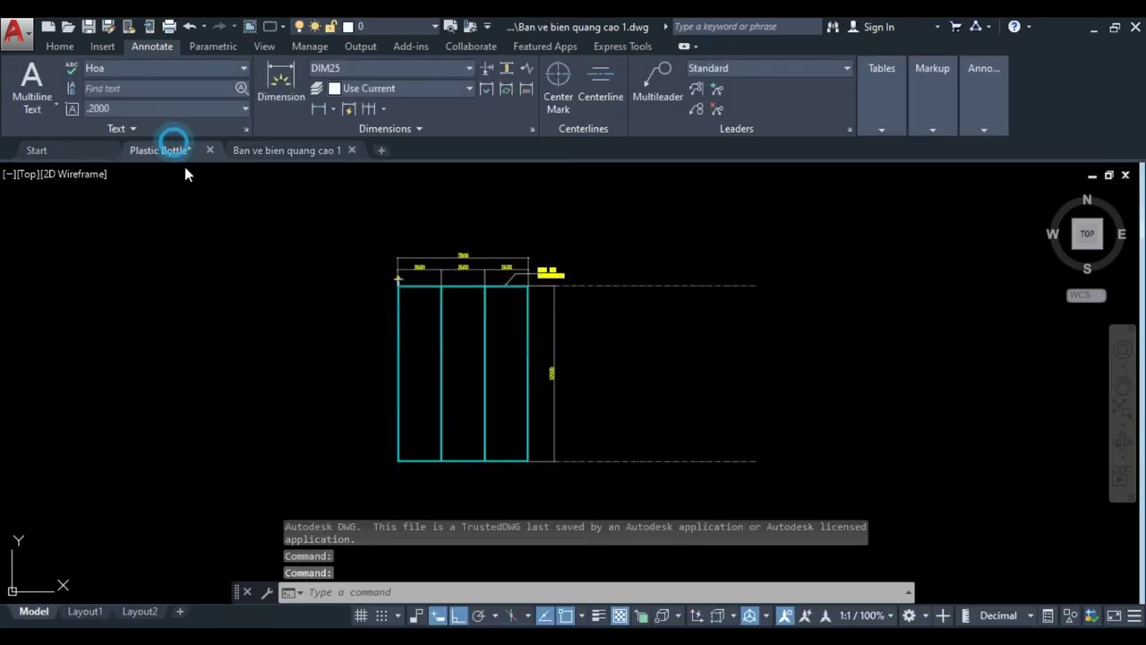
pyautogui.click(282, 251)
pyautogui.click(686, 492)
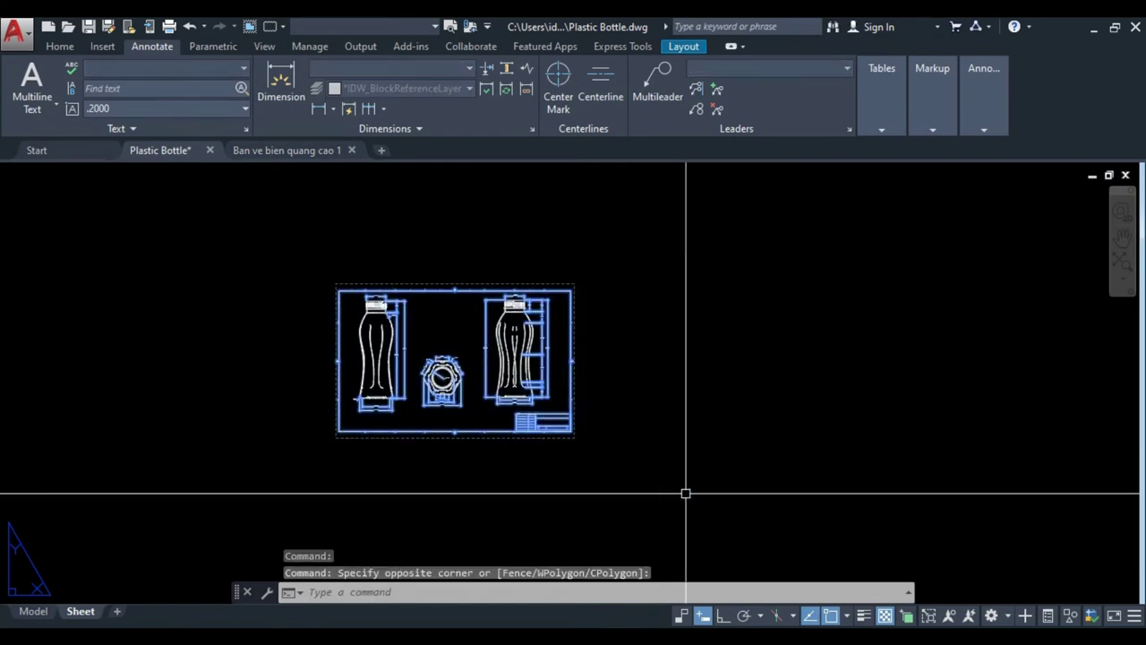
pyautogui.click(33, 611)
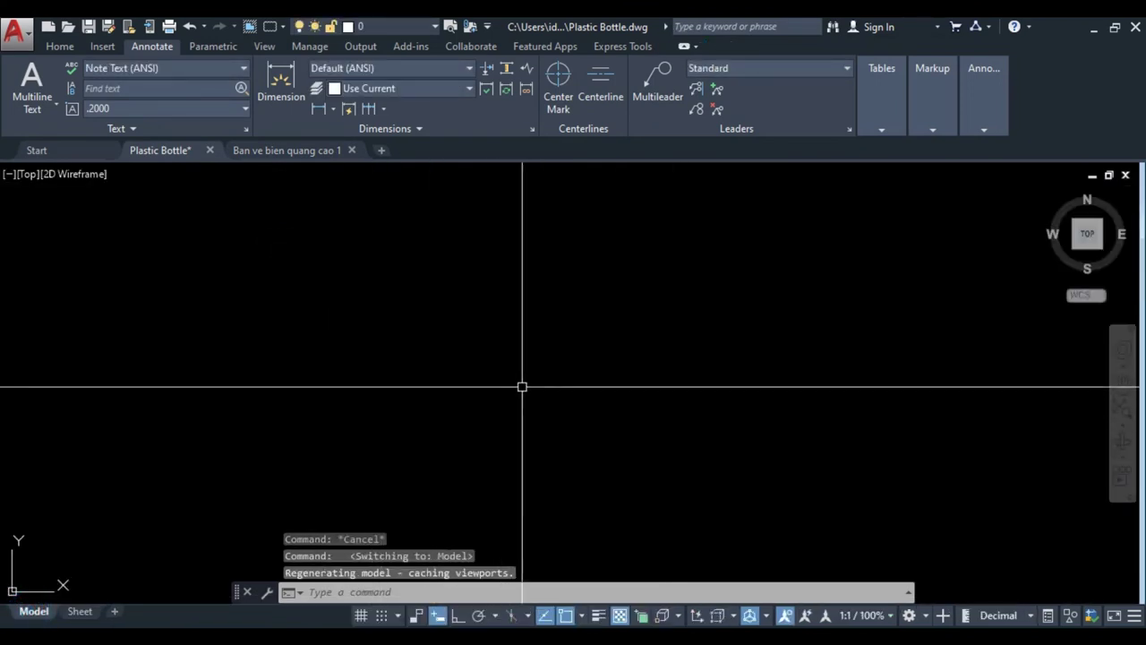
pyautogui.scroll(-3, 537, 394)
pyautogui.scroll(-2, 457, 376)
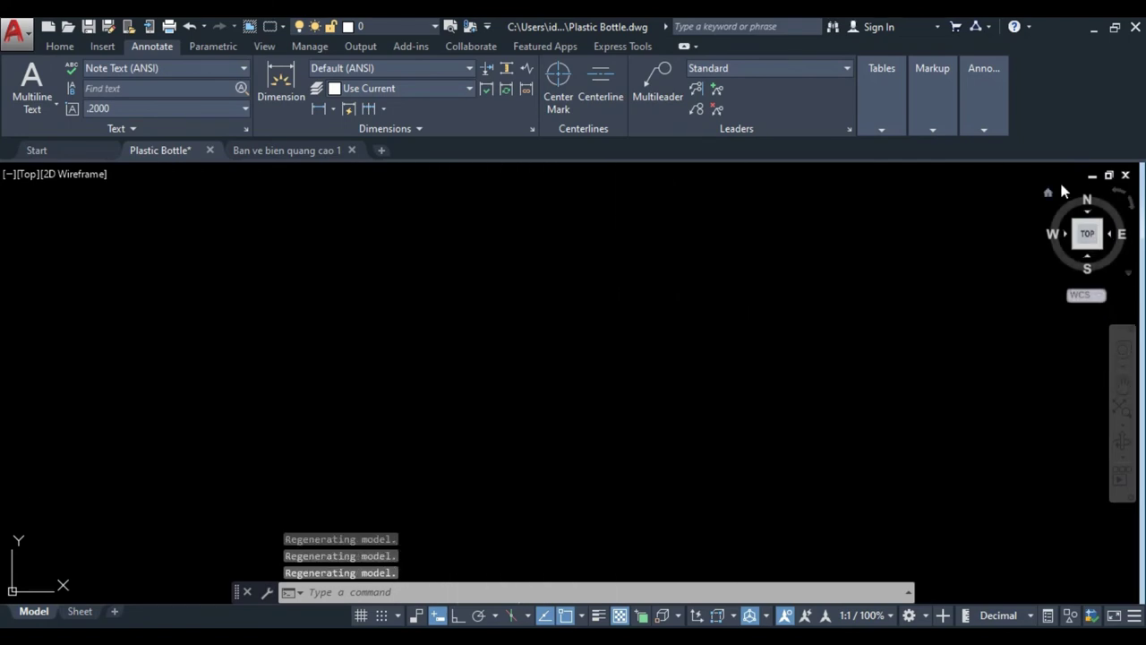
pyautogui.click(468, 355)
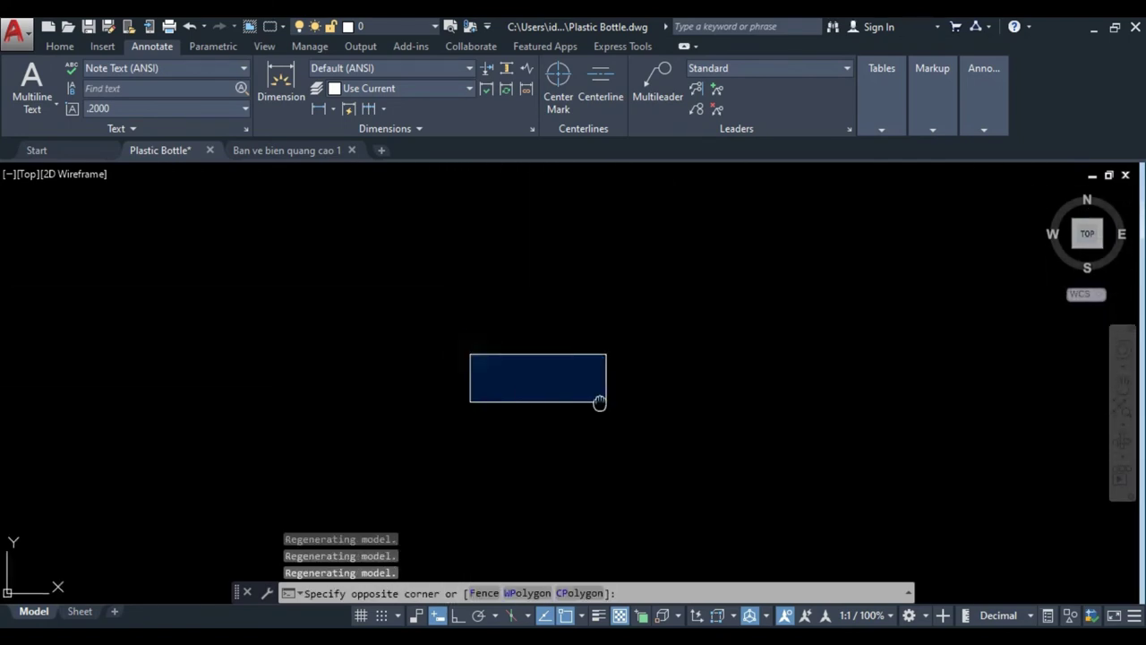
pyautogui.click(601, 402)
pyautogui.click(80, 611)
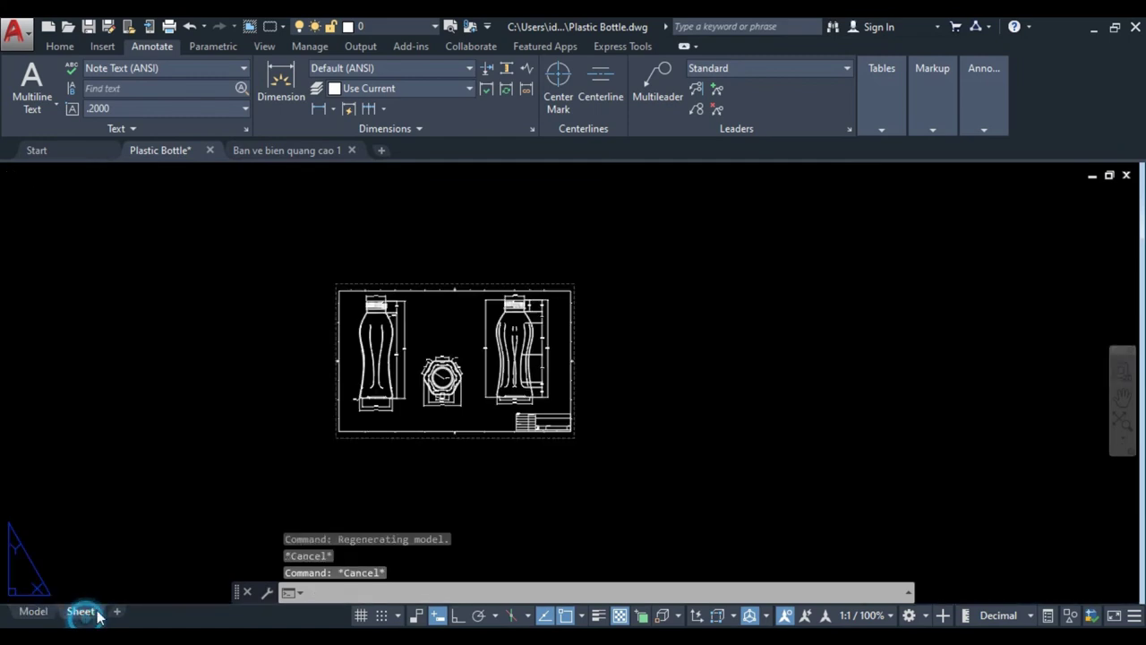
pyautogui.scroll(5, 399, 414)
pyautogui.click(370, 481)
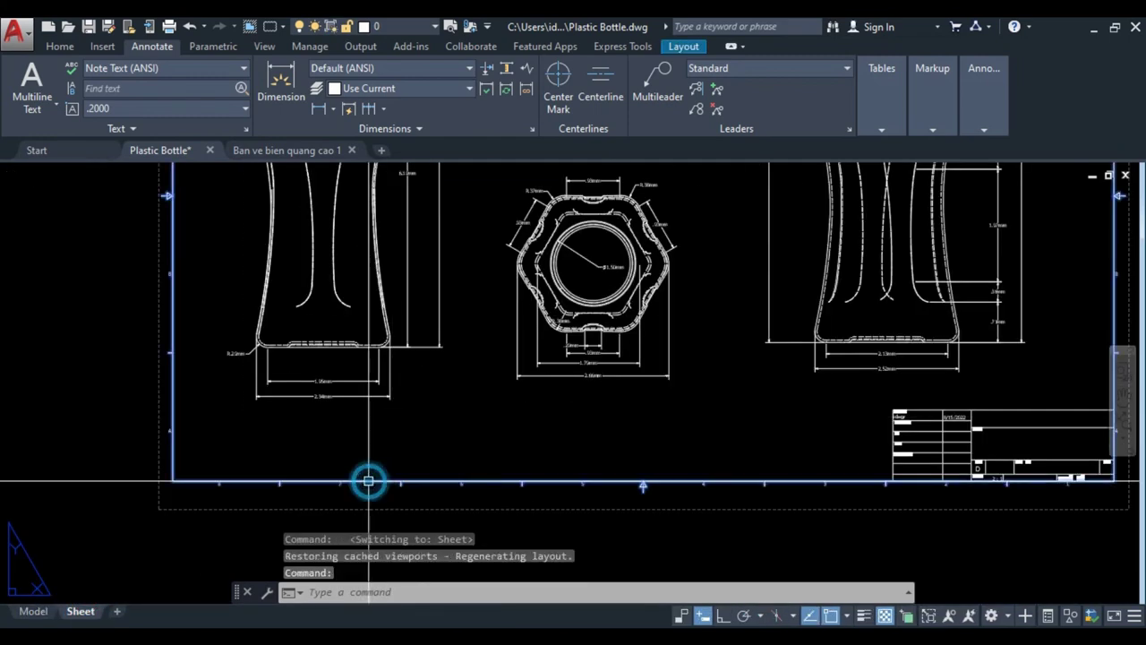
pyautogui.press('Escape')
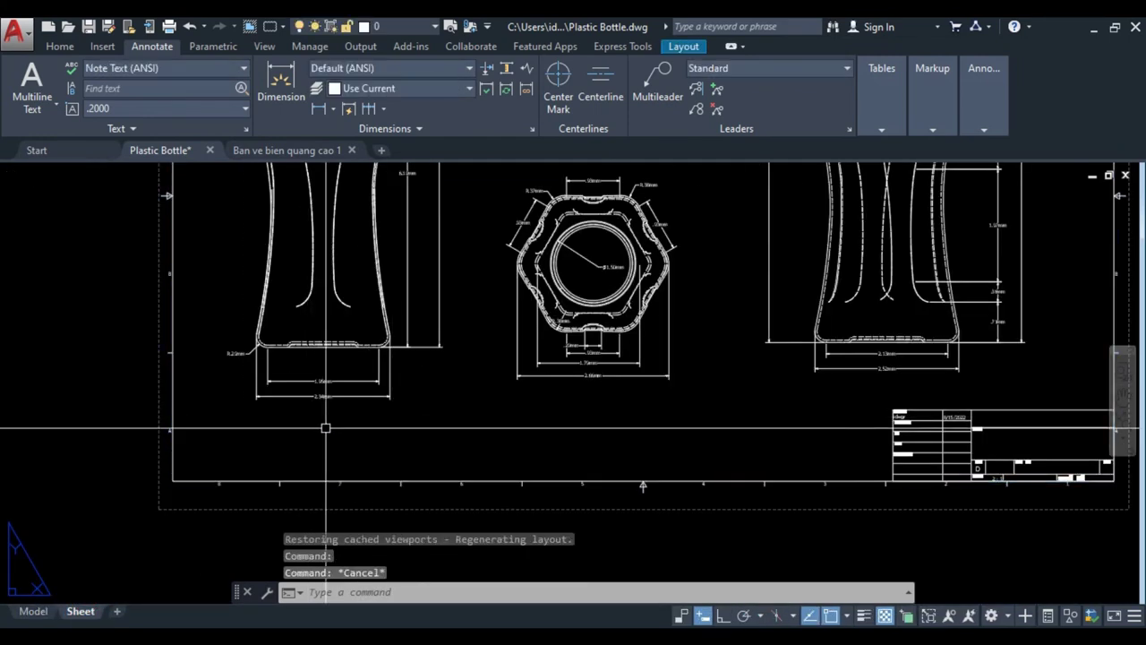
pyautogui.scroll(-2, 299, 366)
pyautogui.scroll(10, 318, 362)
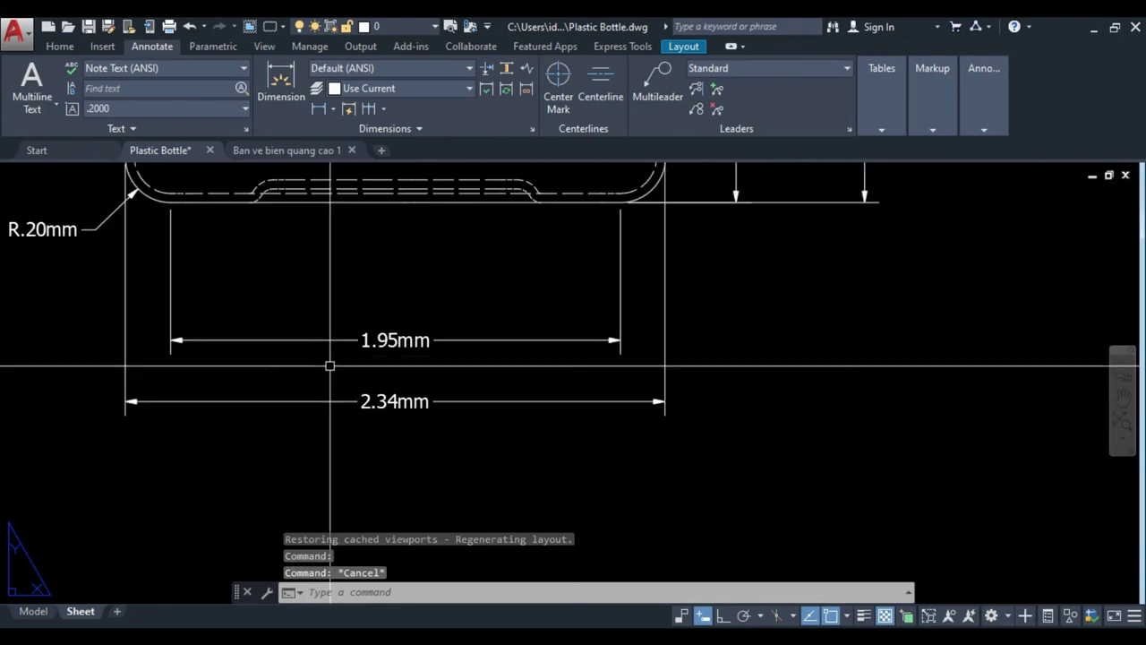
pyautogui.doubleClick(328, 338)
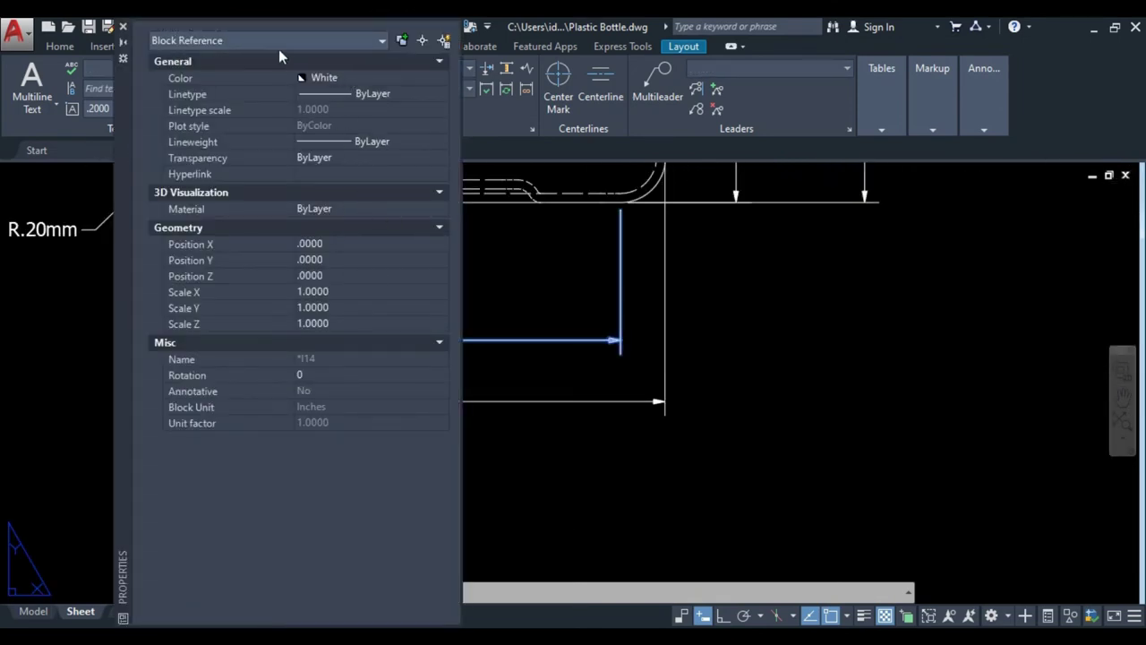
pyautogui.click(123, 28)
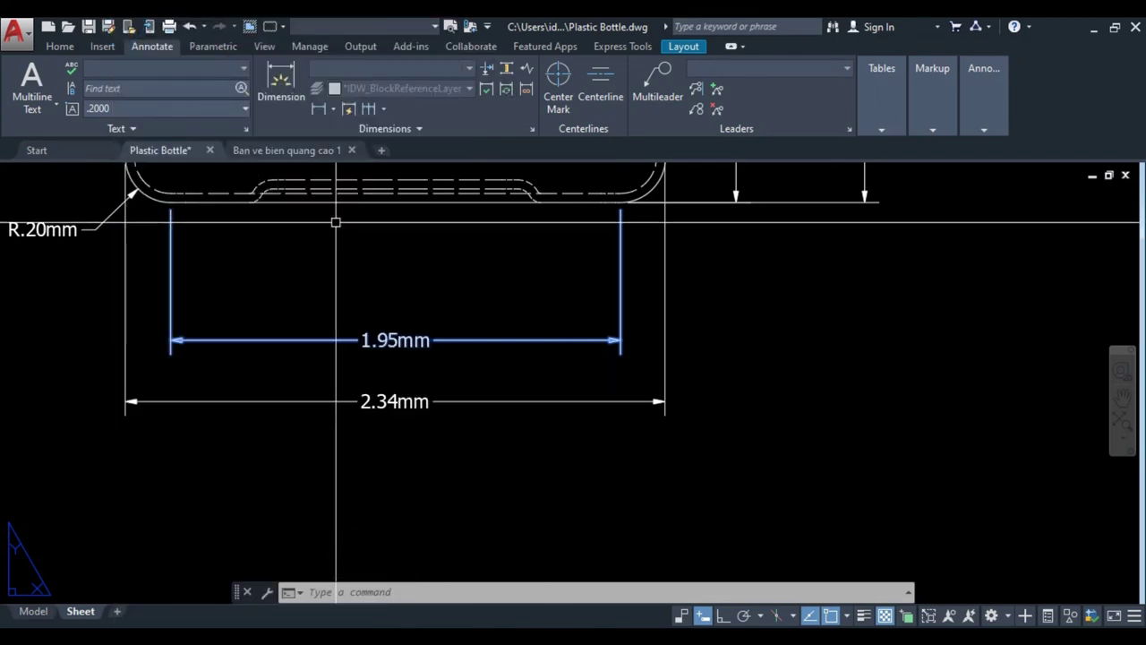
pyautogui.scroll(-10, 336, 222)
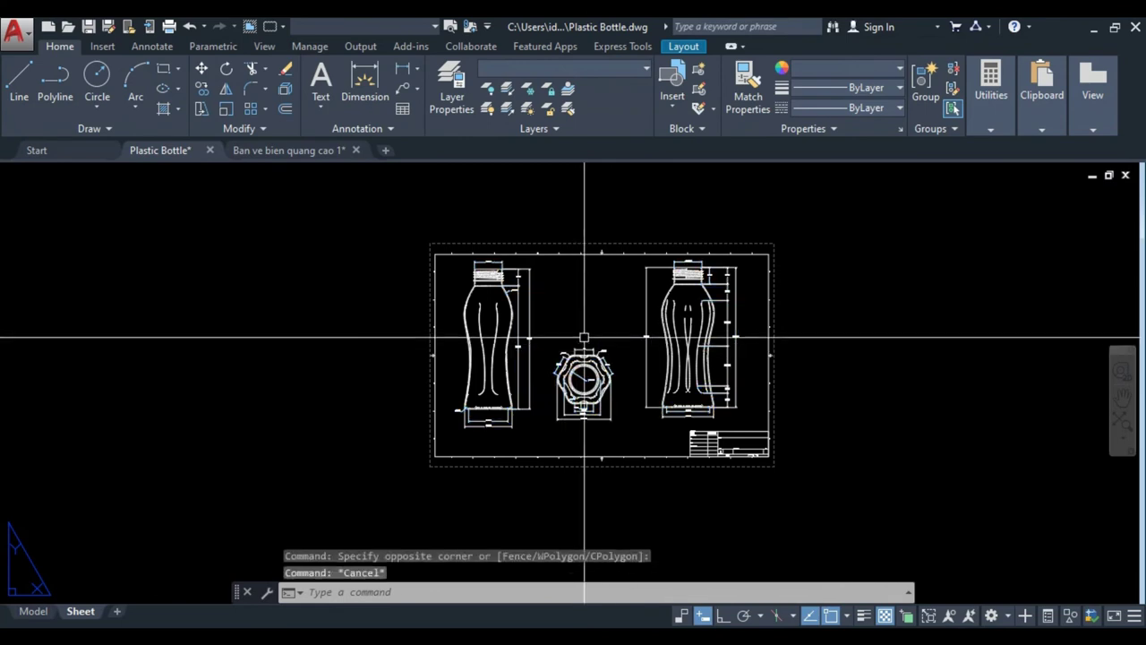
# - Window-select the whole bottle drawing and put it on the Title (ANSI) layer
pyautogui.click(385, 213)
pyautogui.click(821, 466)
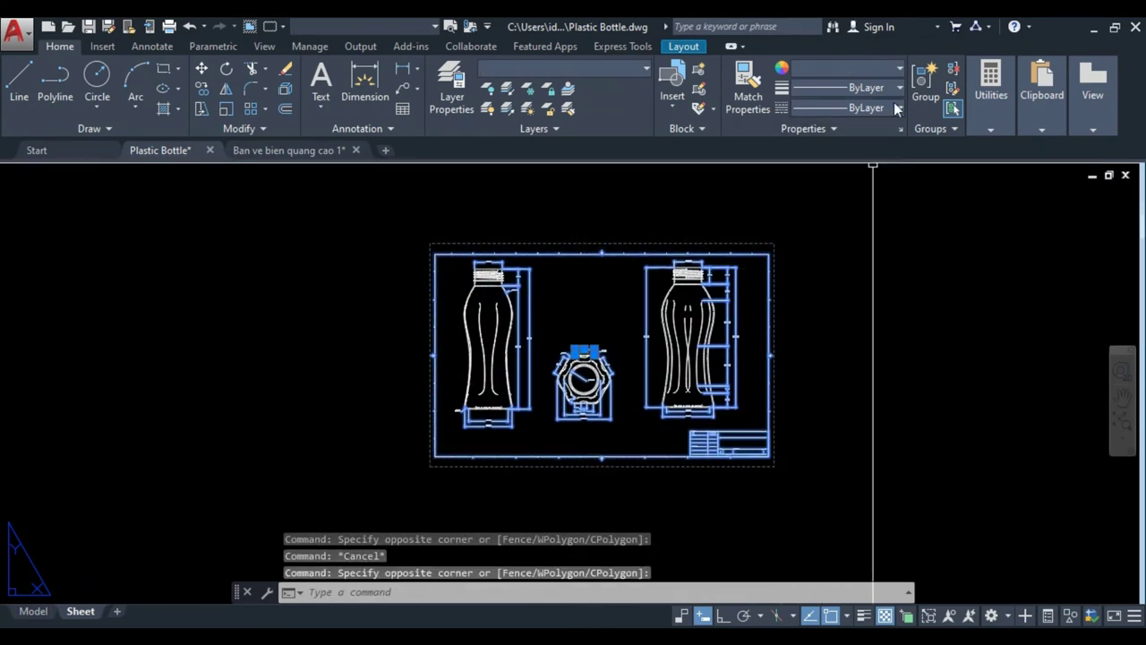
pyautogui.click(877, 70)
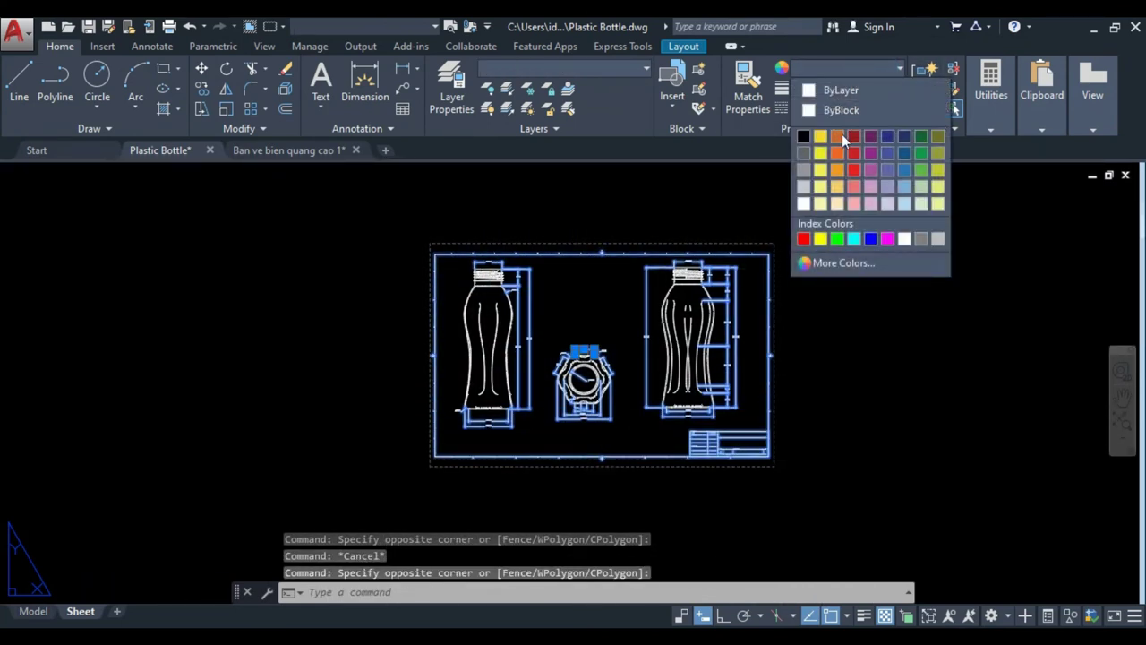
pyautogui.scroll(-3, 683, 345)
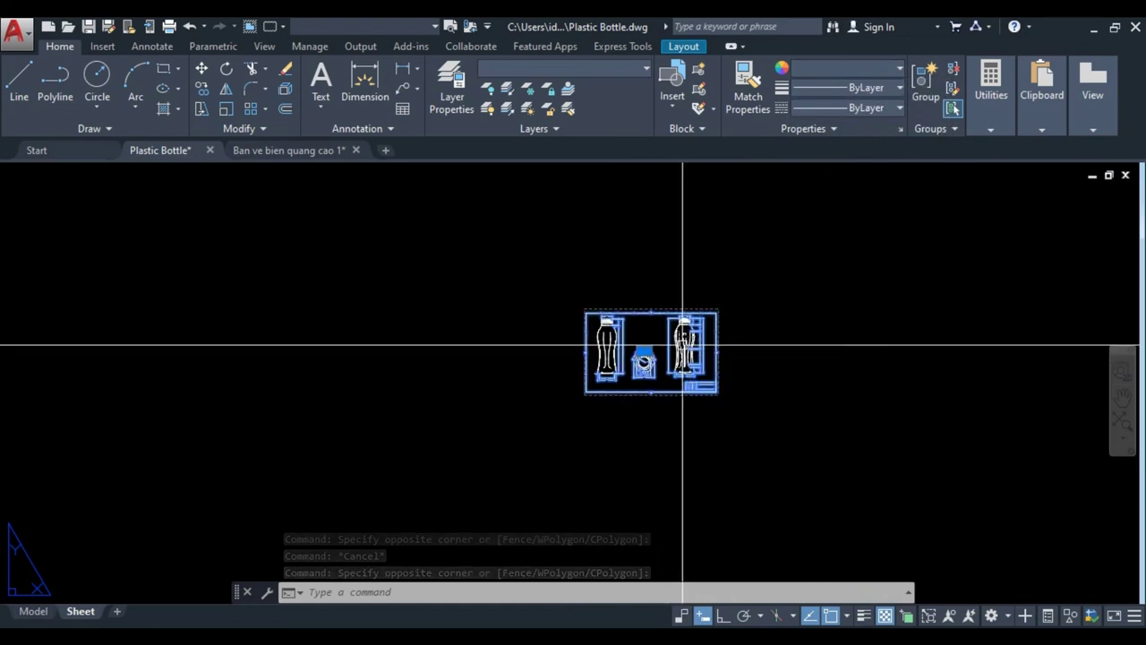
pyautogui.scroll(5, 683, 345)
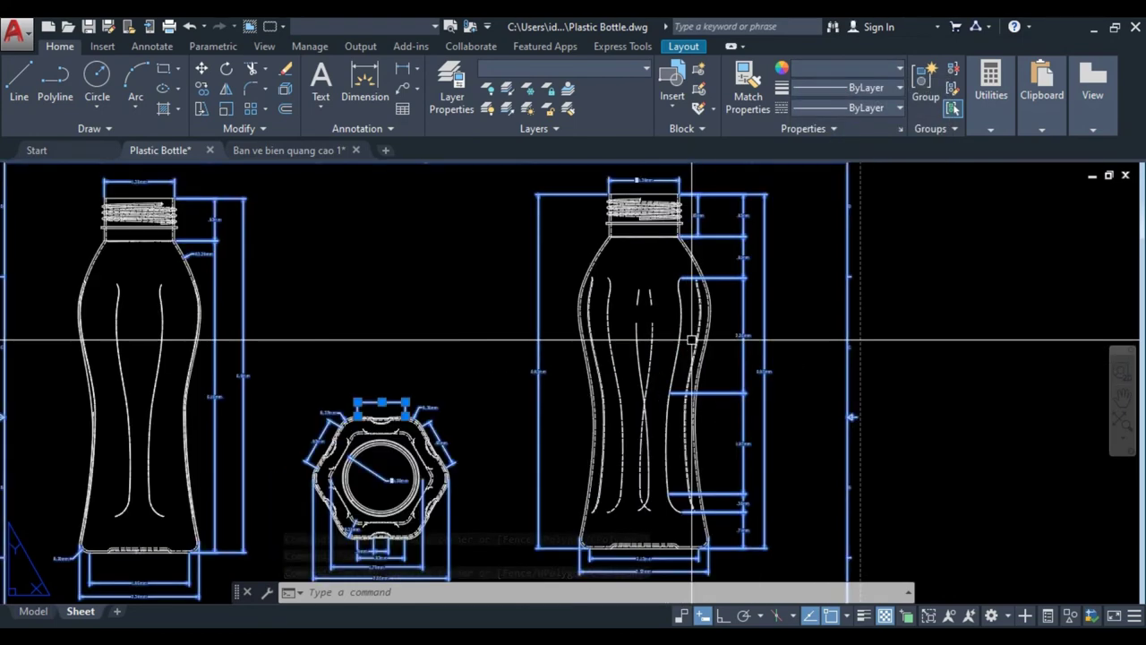
pyautogui.click(565, 68)
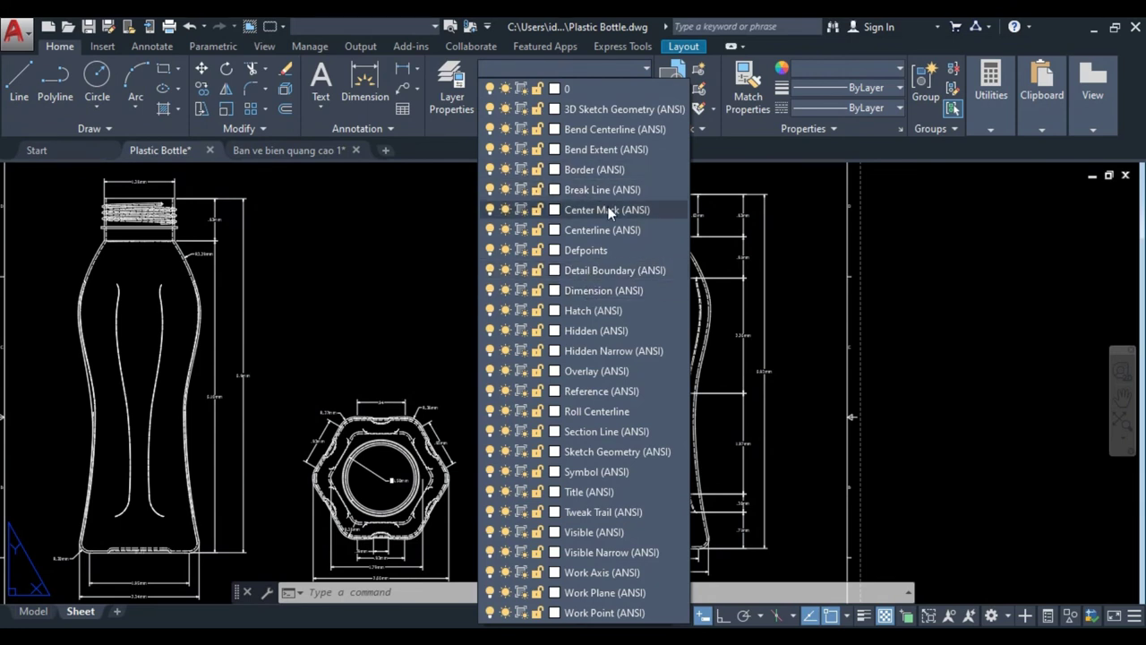
pyautogui.click(581, 491)
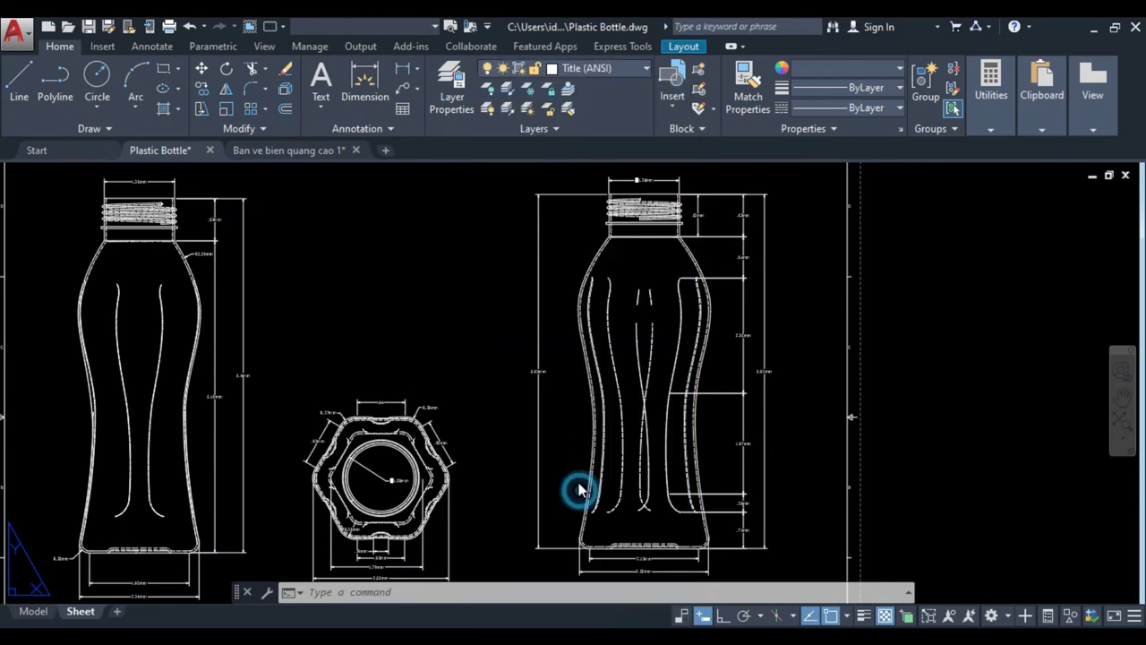
# - Give the selected drawing colour index 10 (red) from More Colors
pyautogui.click(824, 92)
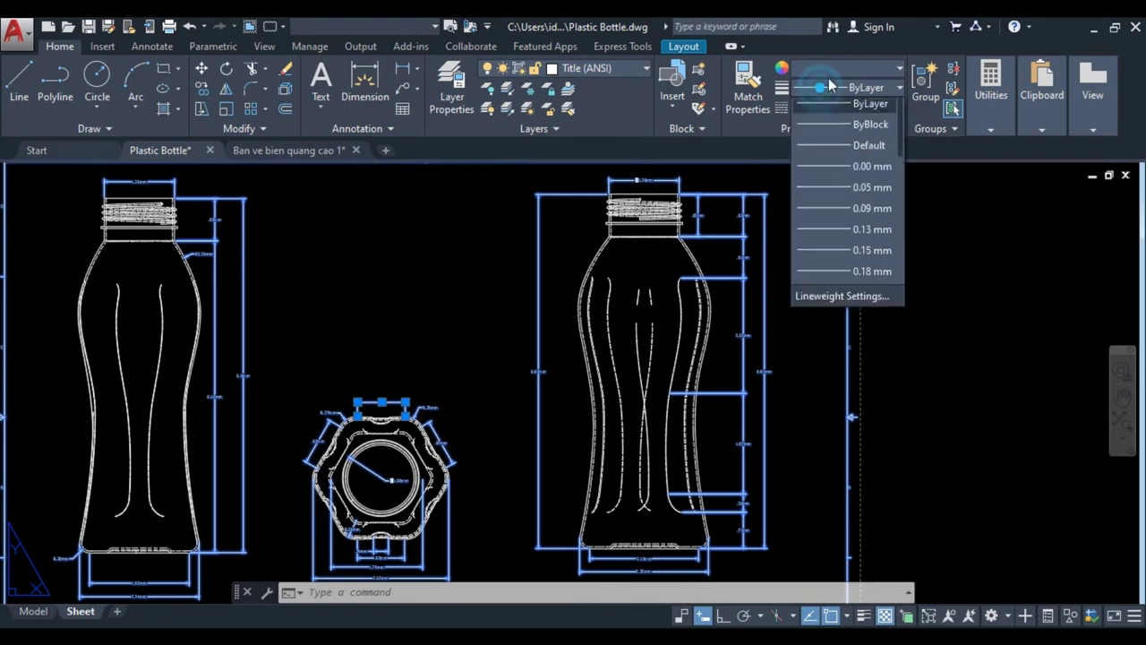
pyautogui.click(831, 71)
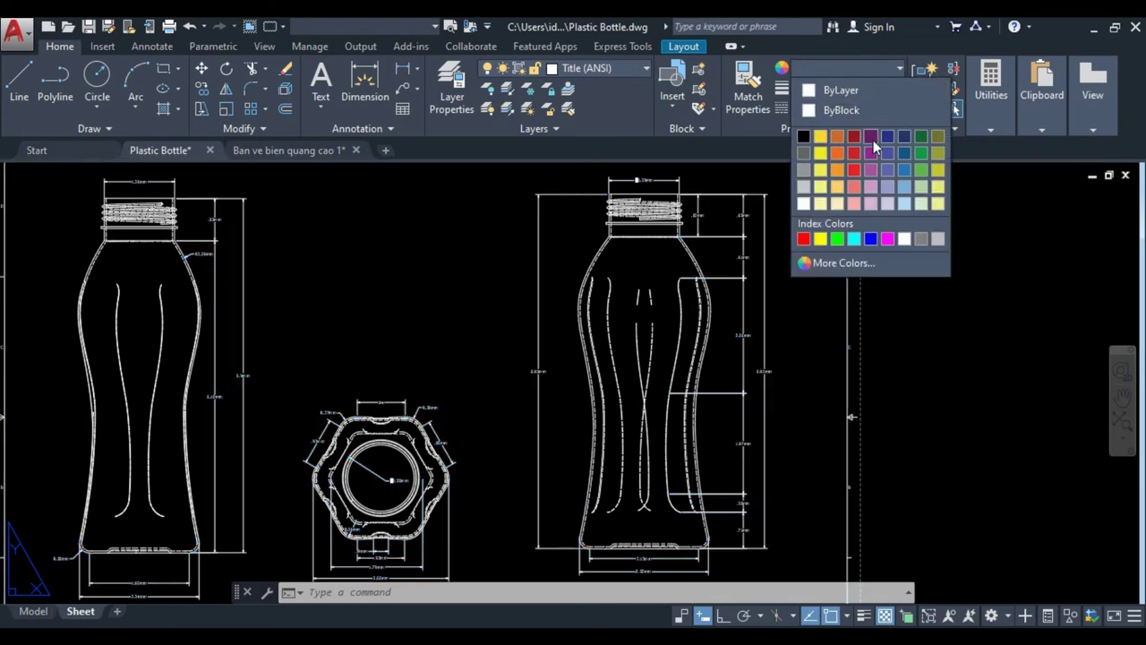
pyautogui.click(815, 263)
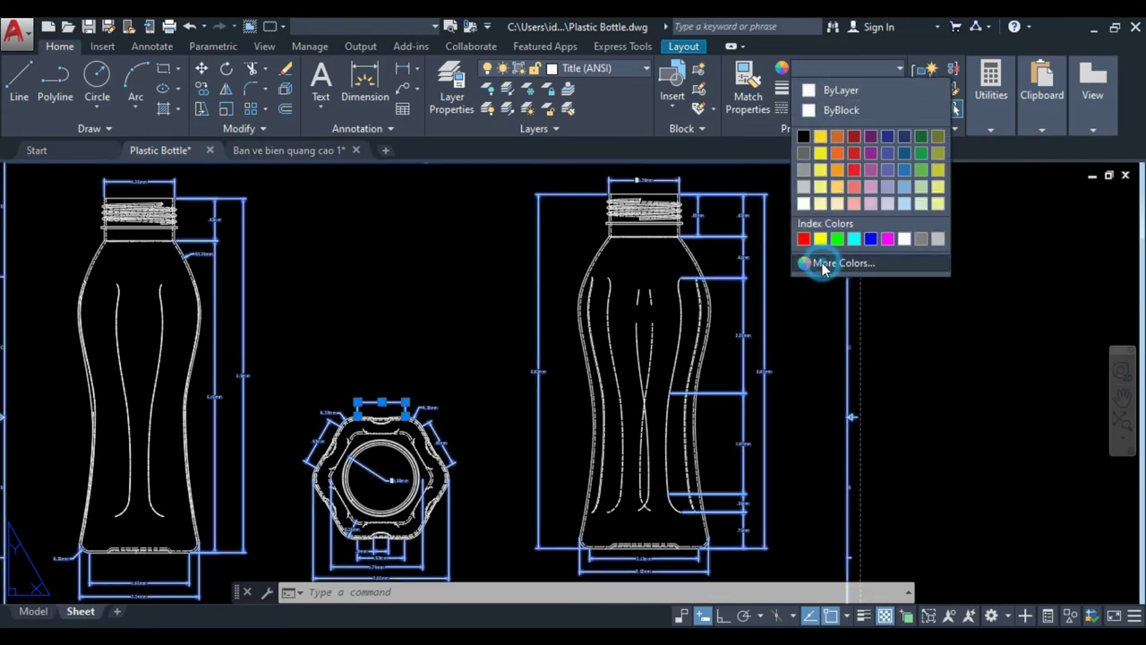
pyautogui.click(440, 273)
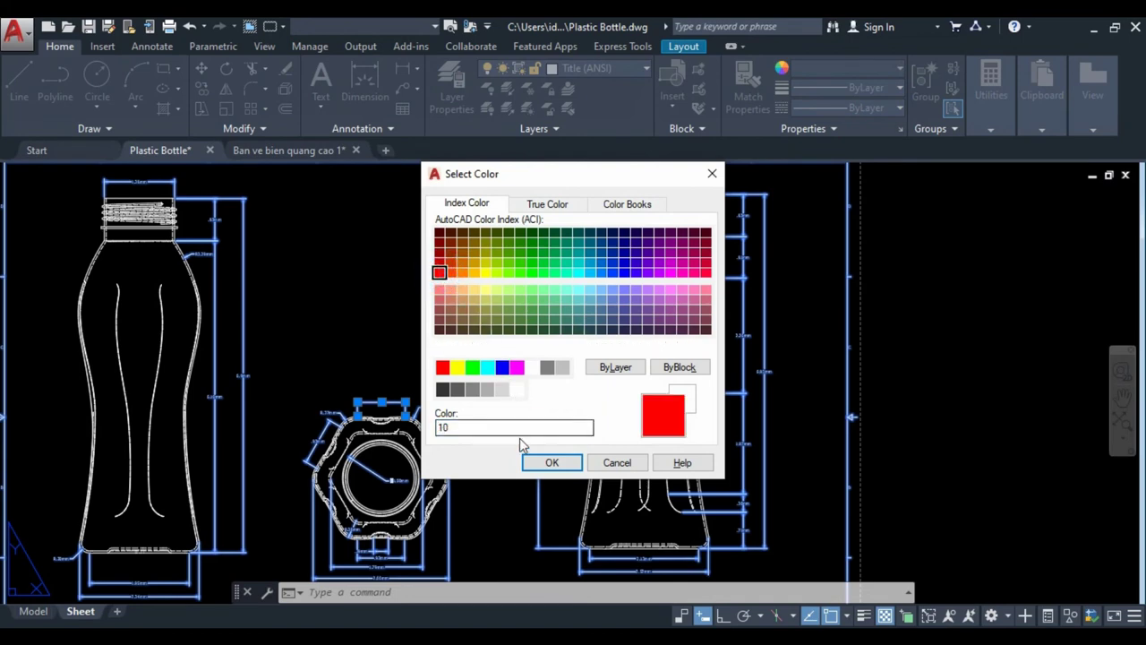
pyautogui.click(530, 462)
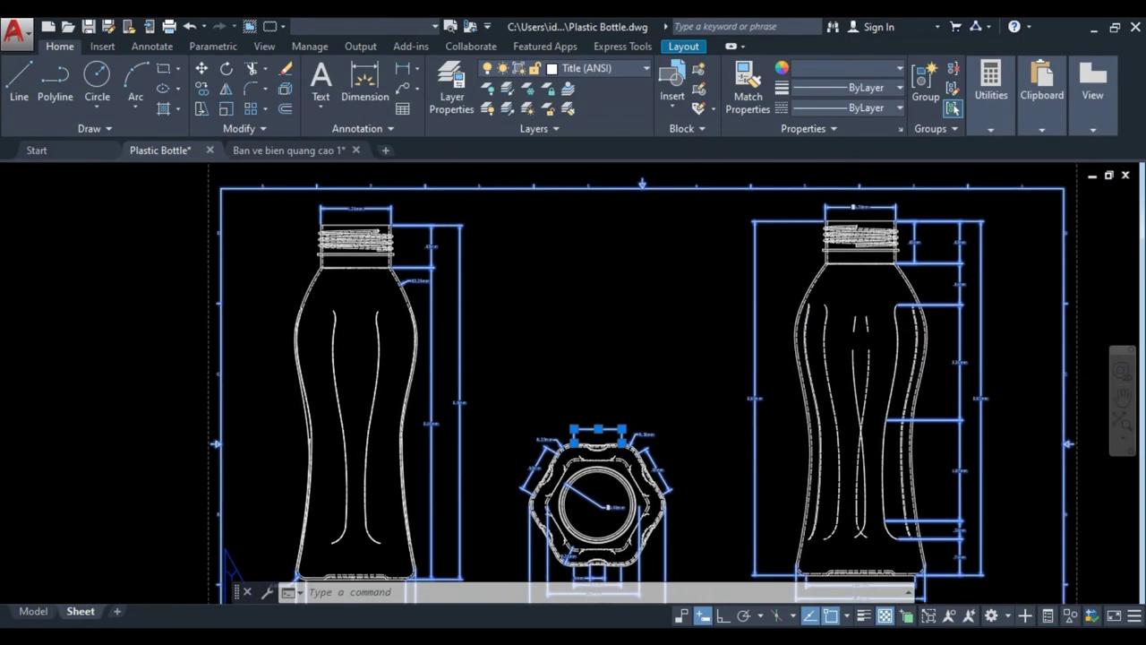
# - Turn off the current Title (ANSI) layer, confirming the current-layer warning
pyautogui.scroll(2, 560, 355)
pyautogui.scroll(5, 560, 356)
pyautogui.moveTo(522, 313)
pyautogui.mouseDown(button='middle')
pyautogui.moveTo(666, 248)
pyautogui.moveTo(619, 240)
pyautogui.mouseUp(button='middle')
pyautogui.scroll(5, 629, 311)
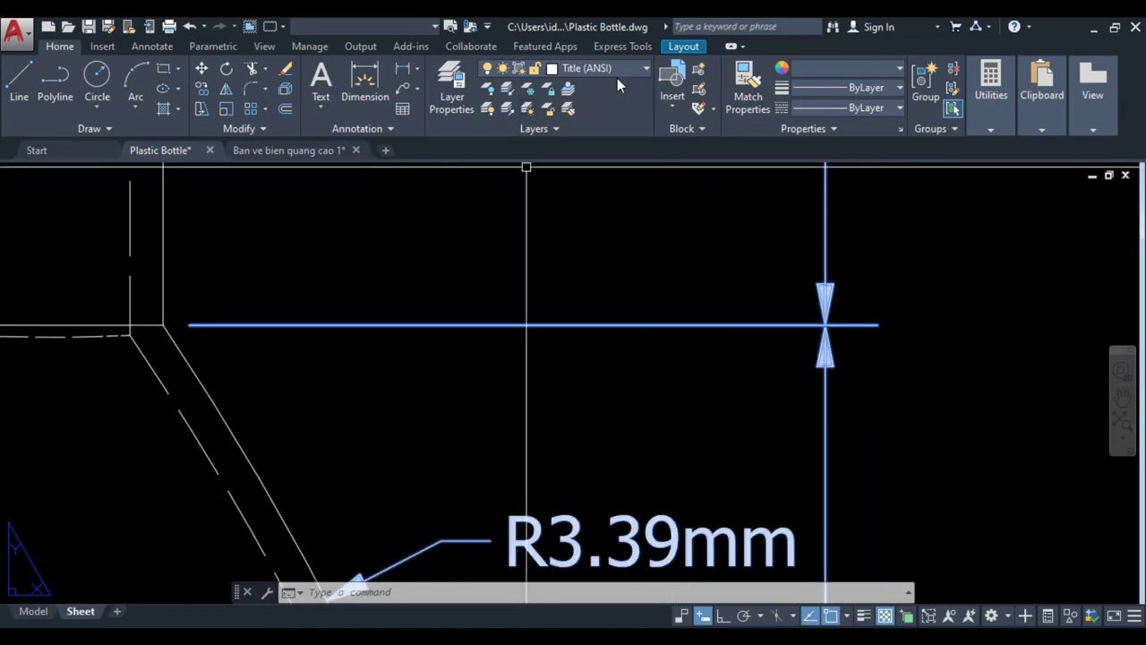
pyautogui.click(522, 69)
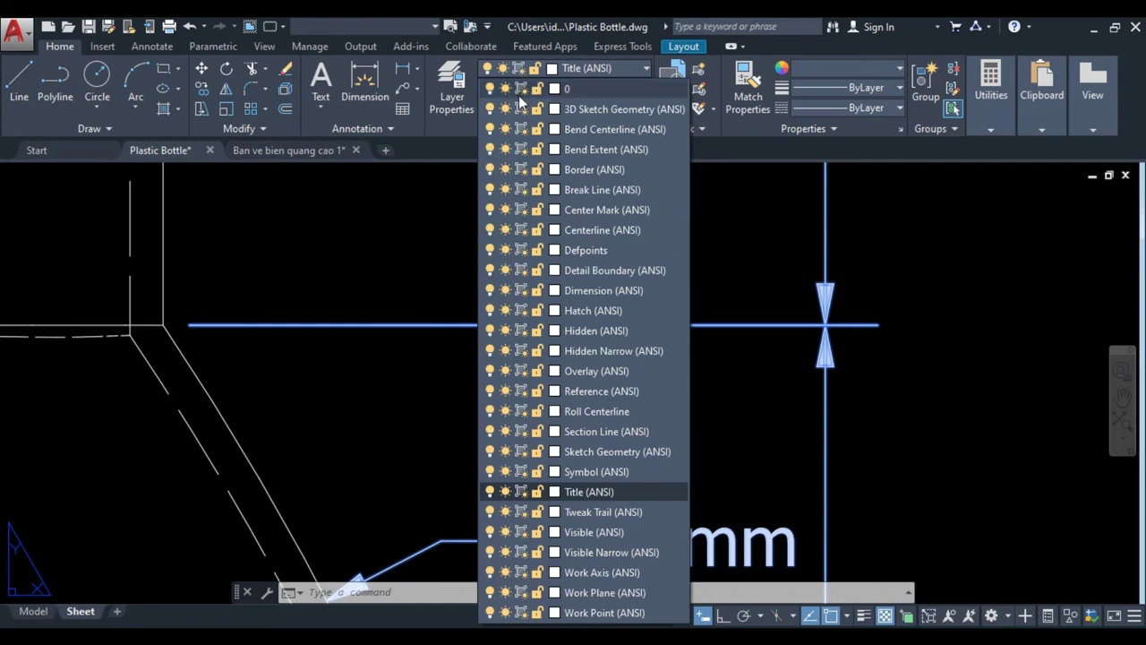
pyautogui.click(490, 492)
pyautogui.click(491, 491)
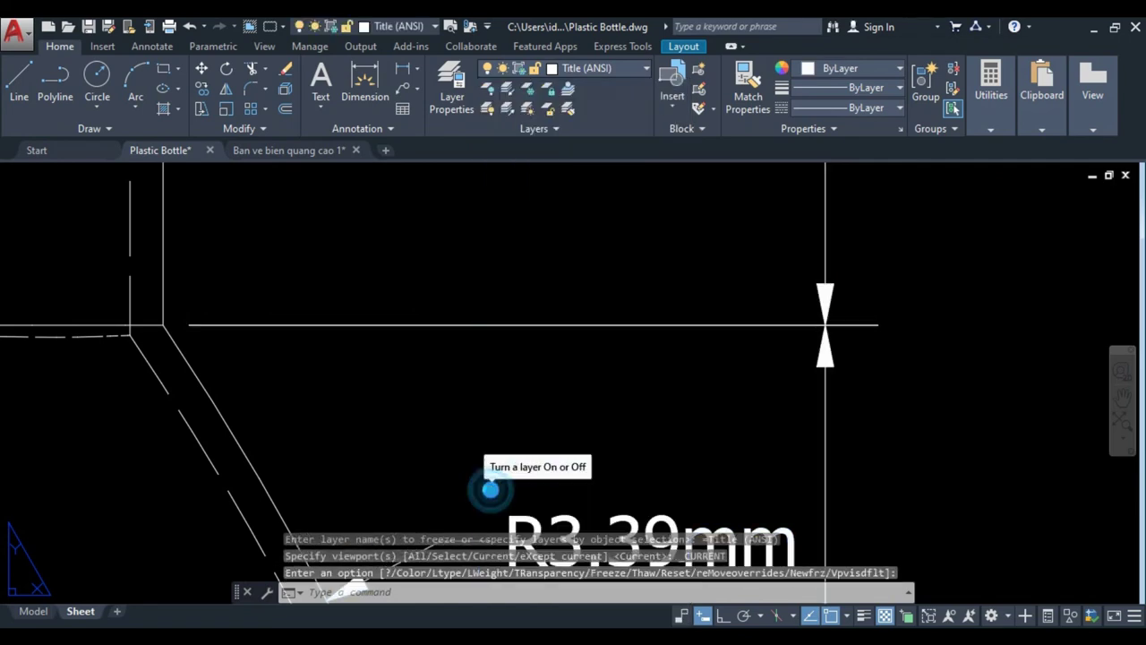
pyautogui.click(431, 301)
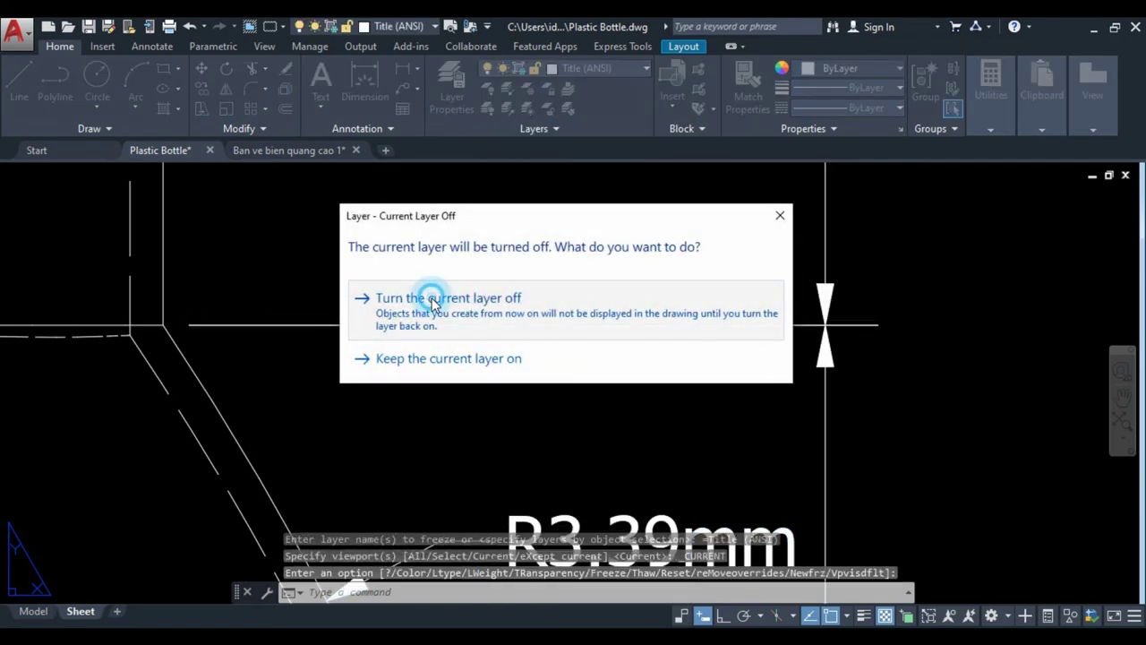
# - Select the bottle's .83mm dimension and open the colour choices for it
pyautogui.scroll(-3, 478, 314)
pyautogui.scroll(-5, 484, 324)
pyautogui.scroll(-3, 485, 324)
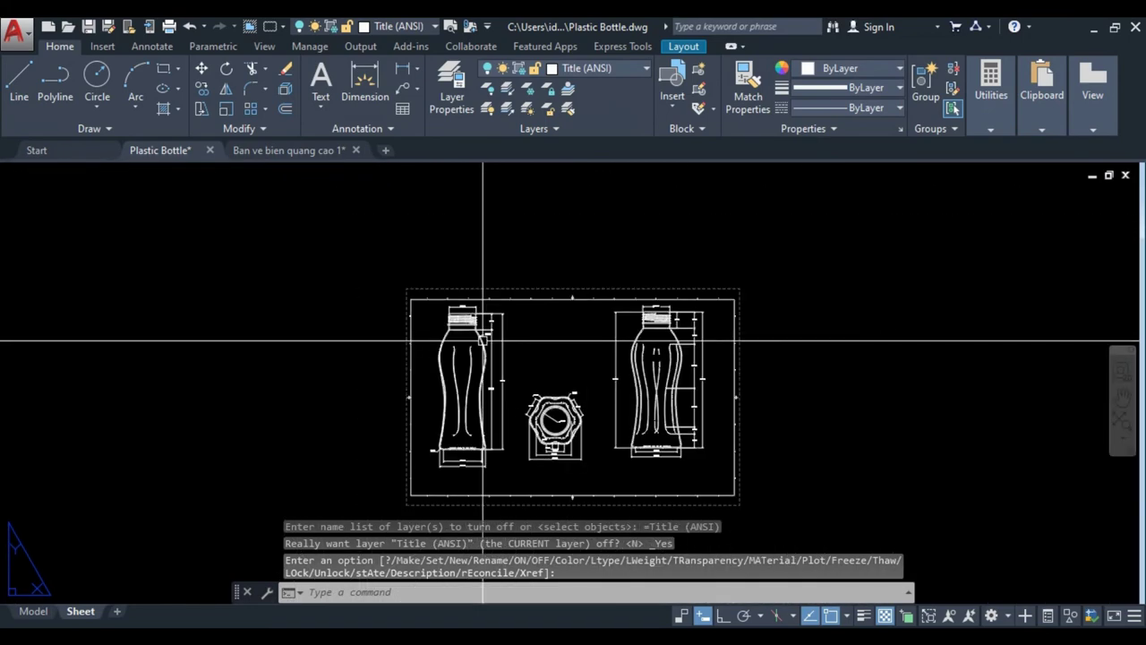
pyautogui.click(464, 380)
pyautogui.scroll(3, 474, 346)
pyautogui.scroll(-3, 473, 345)
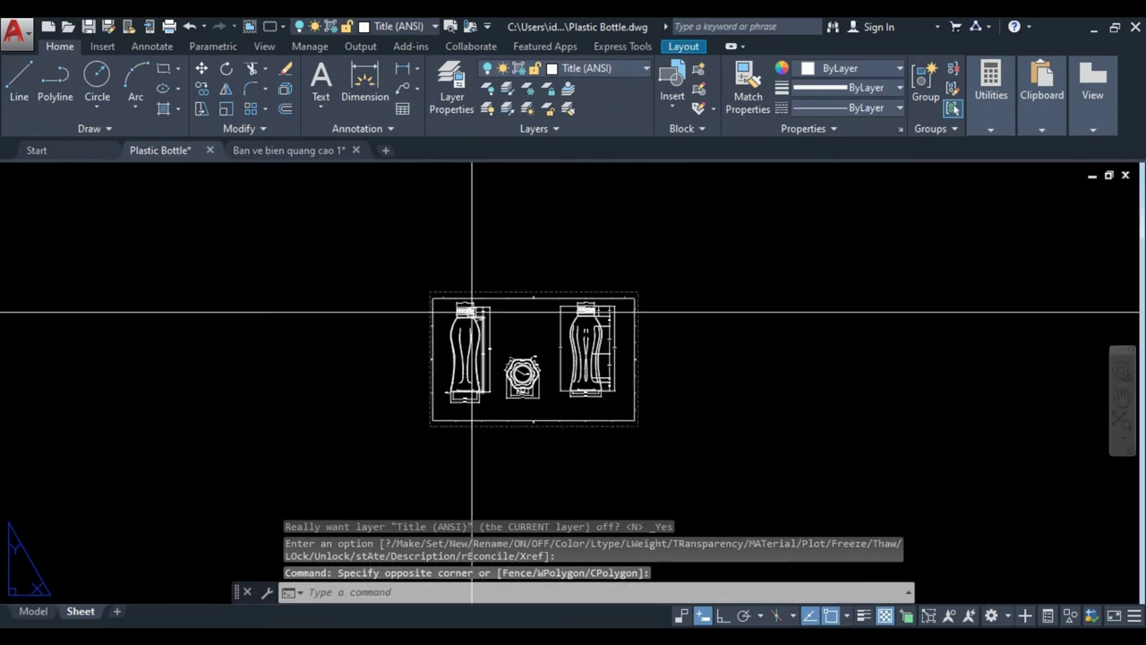
pyautogui.scroll(6, 468, 307)
pyautogui.scroll(5, 466, 282)
pyautogui.click(527, 242)
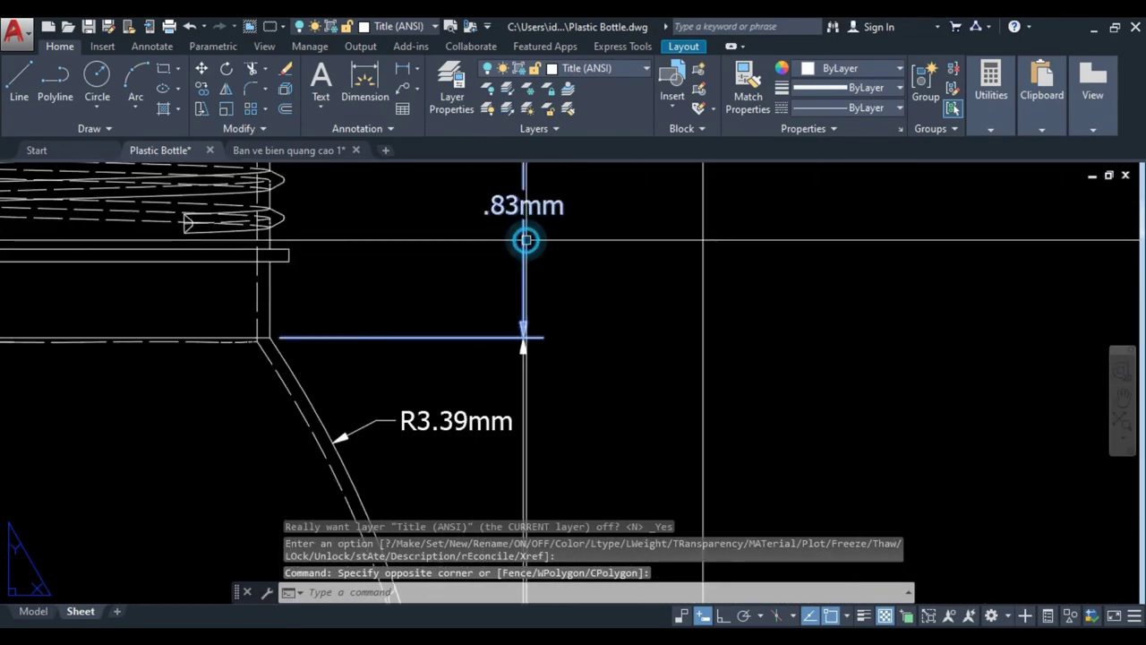
pyautogui.click(834, 73)
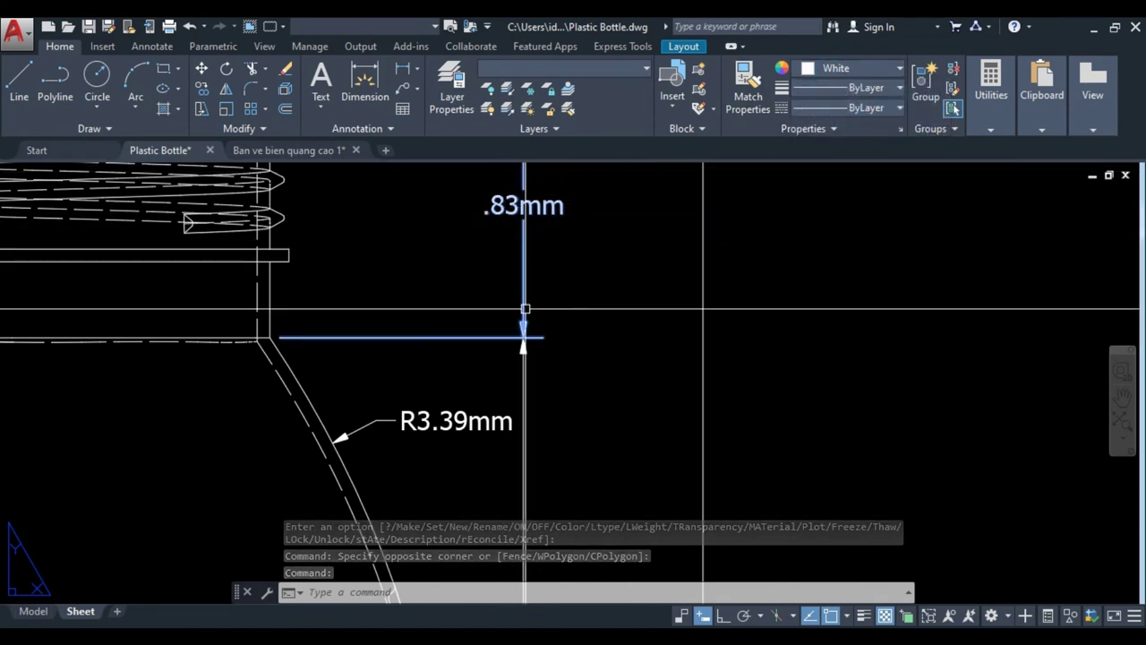
# - In Properties, try setting the block reference's colour to Cyan, then deselect it
pyautogui.hotkey('ctrl', '1')
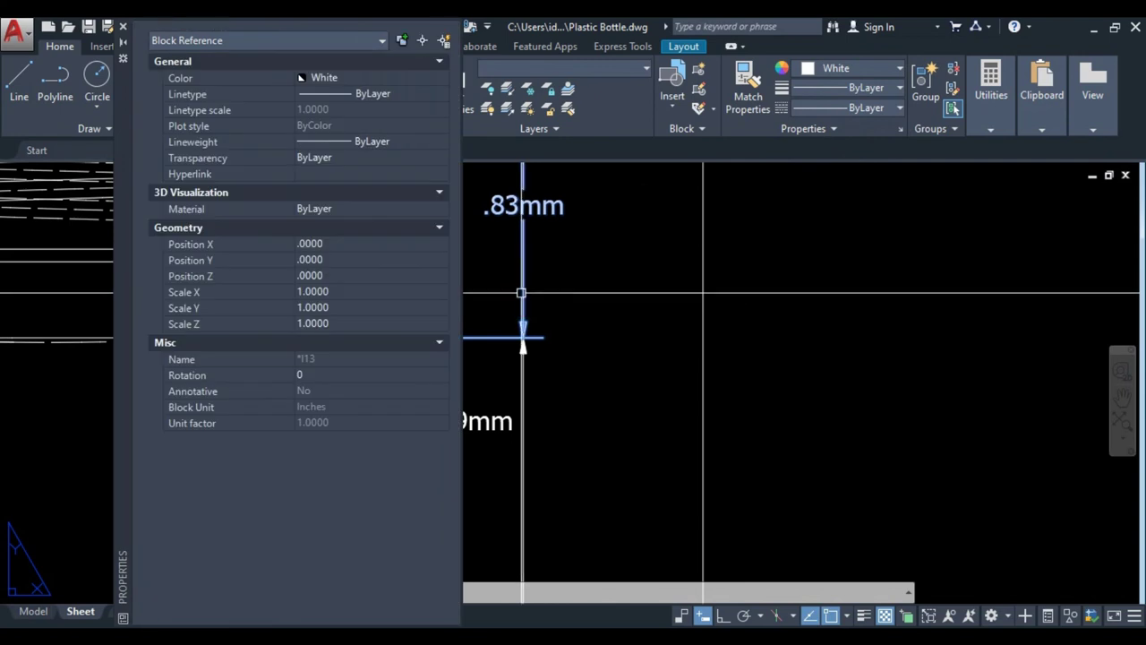
pyautogui.click(332, 78)
pyautogui.click(335, 78)
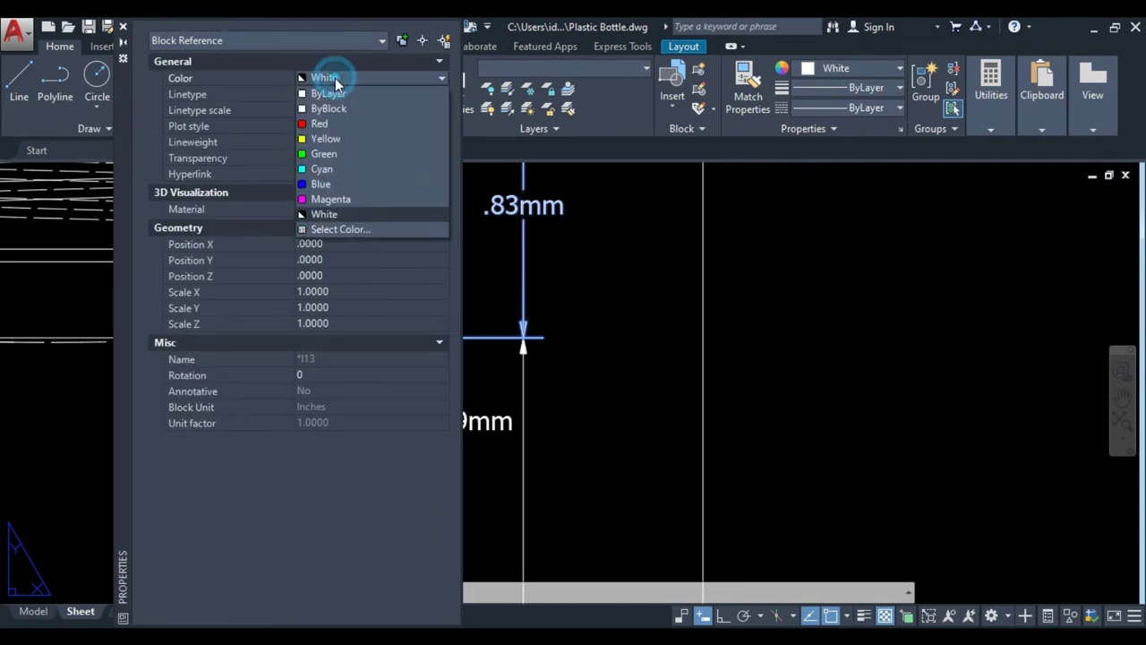
pyautogui.click(301, 123)
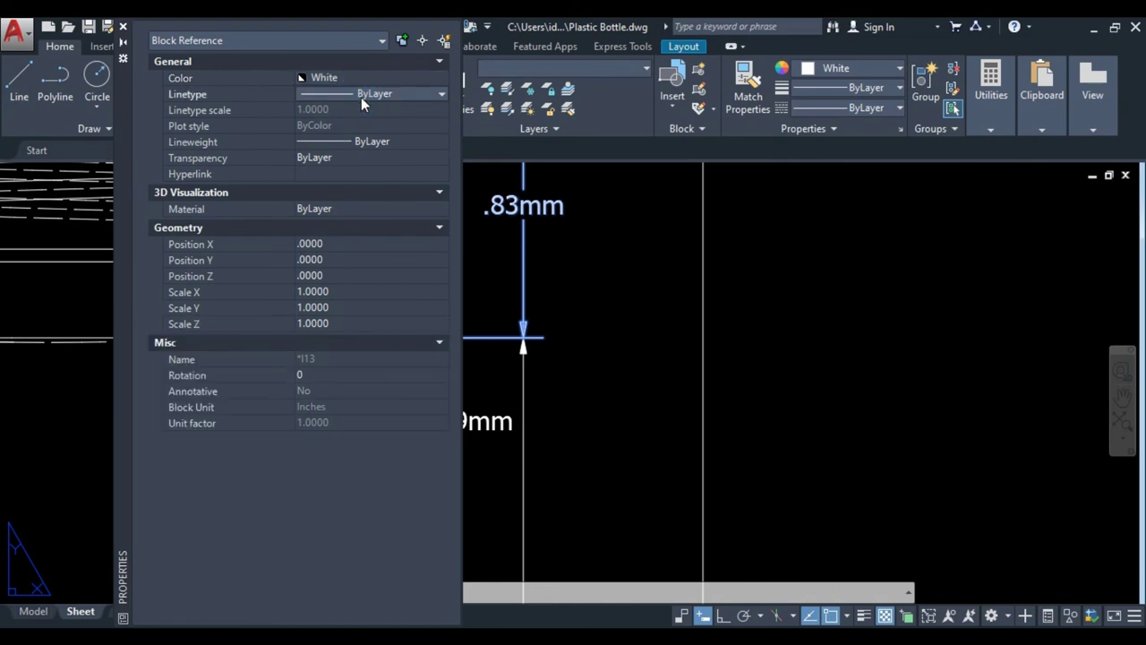
pyautogui.click(342, 161)
pyautogui.click(612, 248)
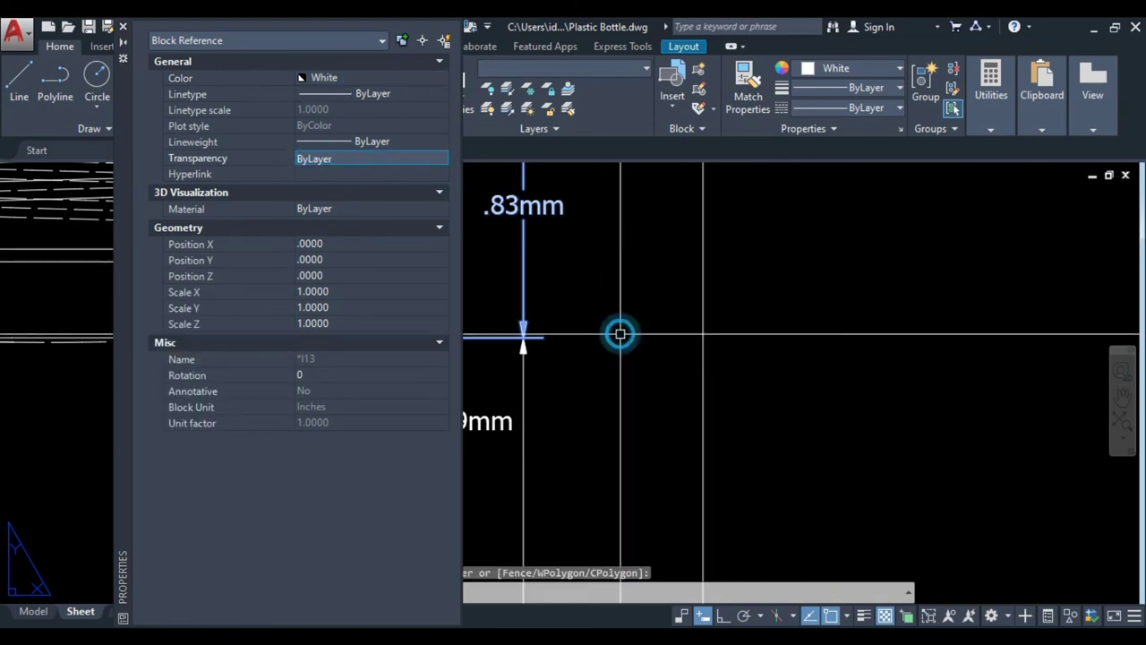
pyautogui.click(327, 79)
pyautogui.click(332, 78)
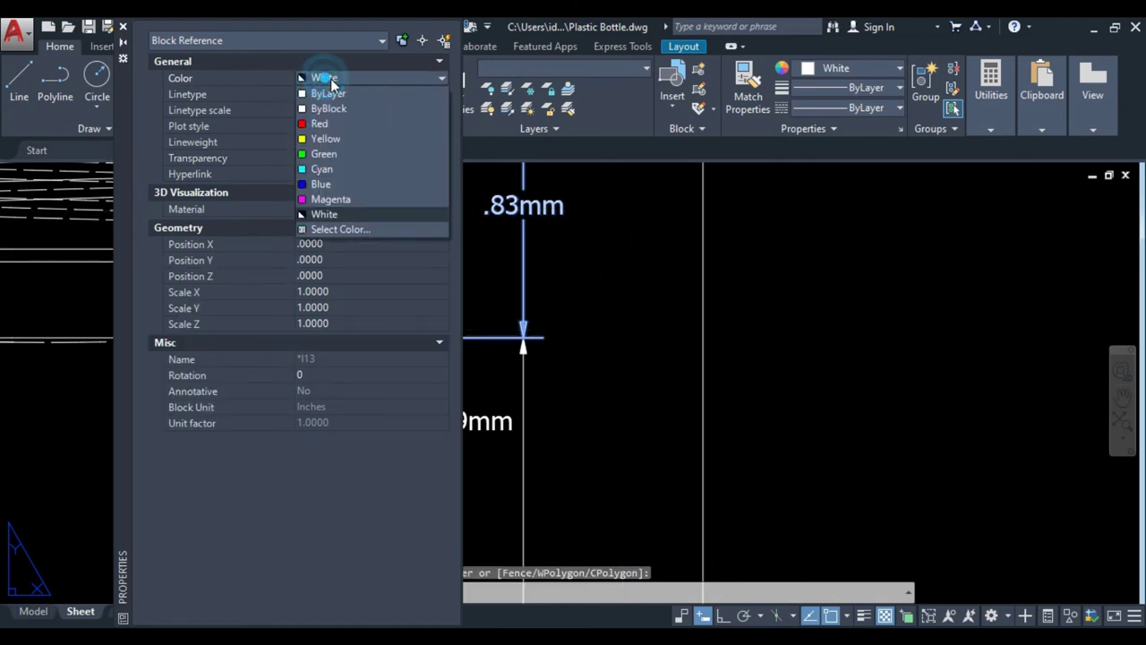
pyautogui.click(303, 169)
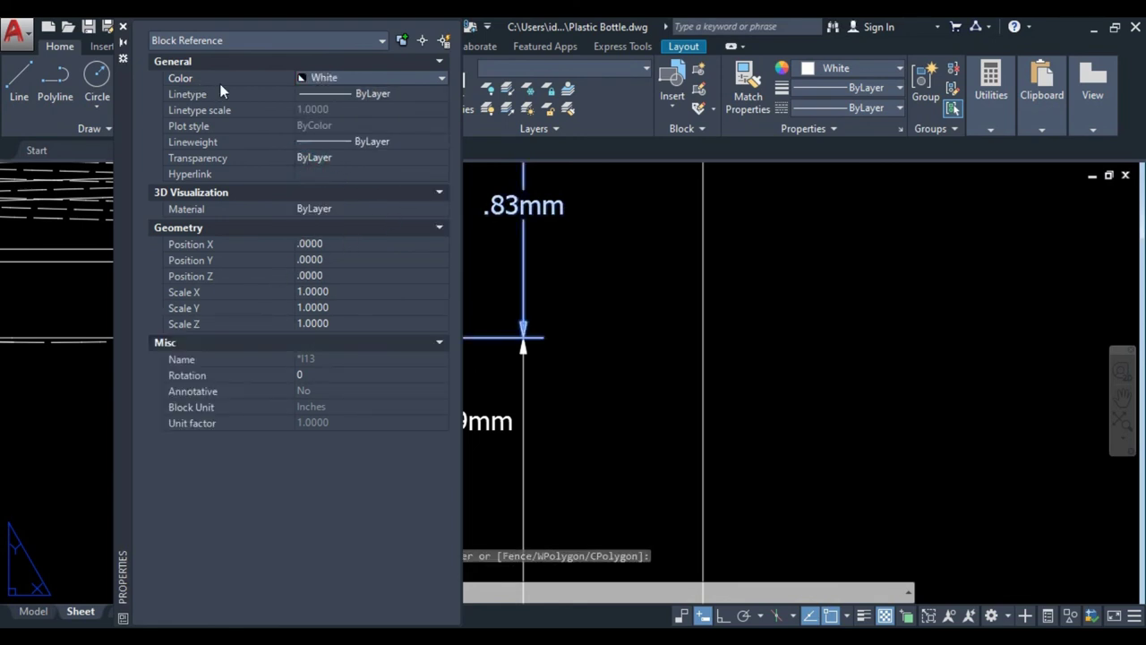
pyautogui.press('Escape')
# - Close the Properties palette and zoom until both bottle views fill the sheet
pyautogui.scroll(-2, 528, 291)
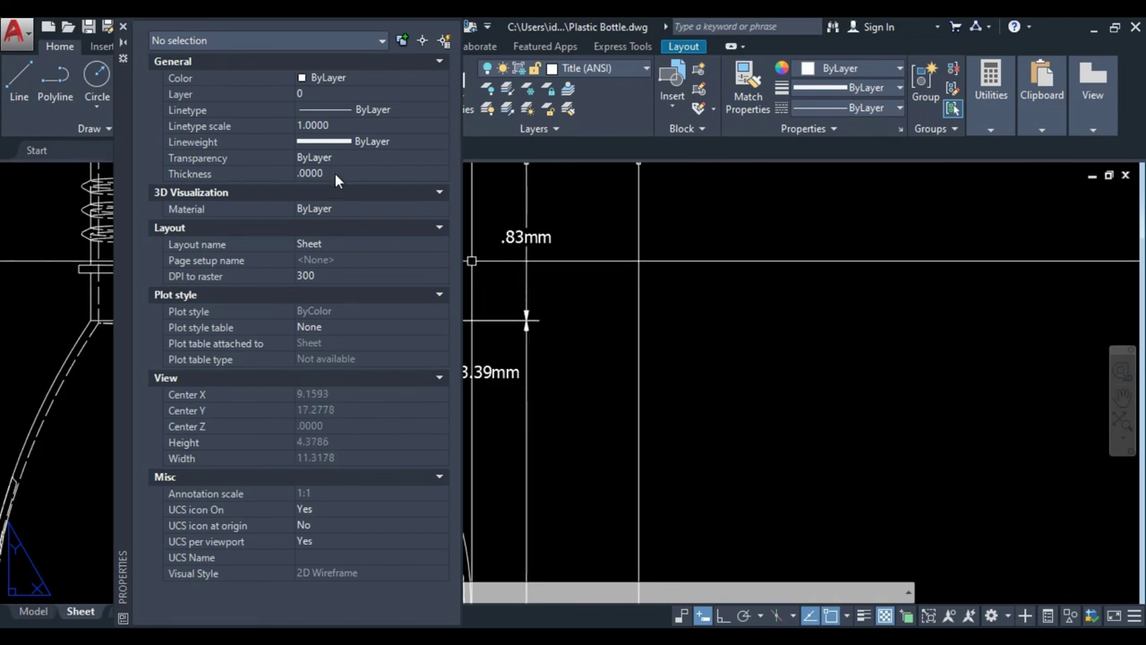
pyautogui.click(203, 40)
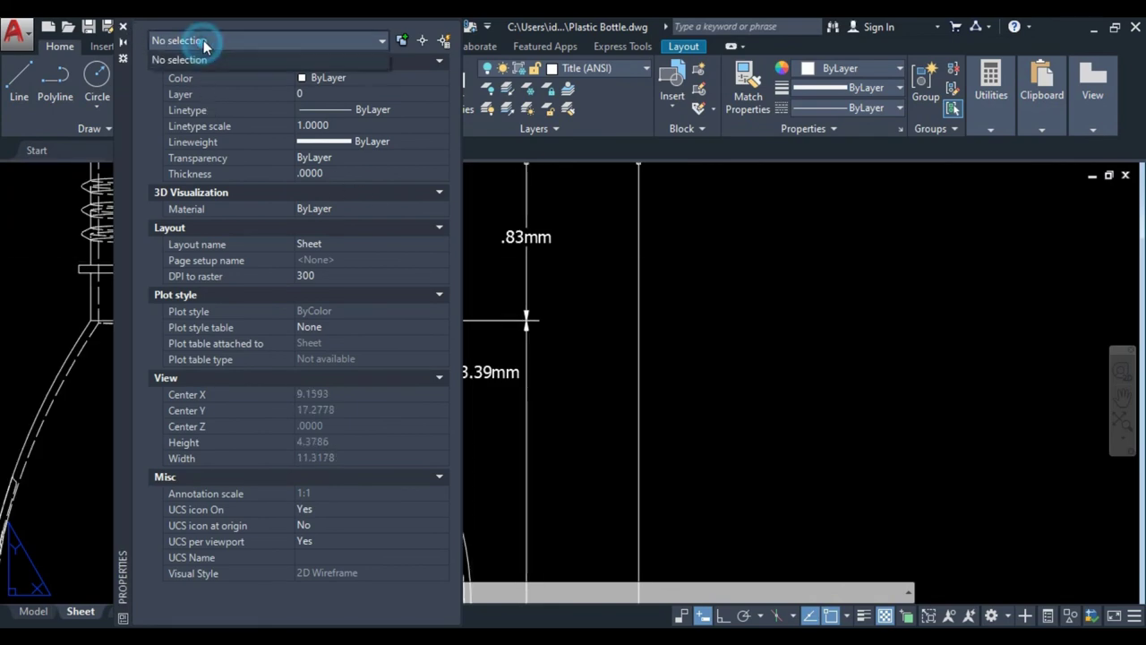
pyautogui.click(124, 26)
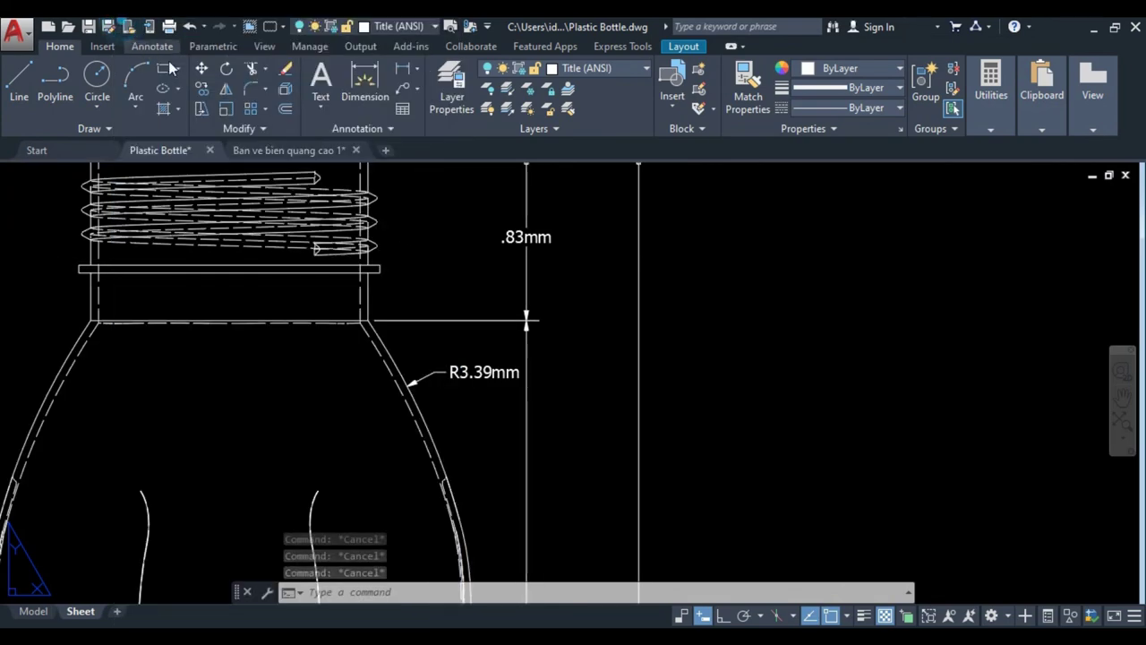
pyautogui.scroll(-3, 527, 316)
pyautogui.scroll(-2, 527, 315)
pyautogui.scroll(-2, 527, 315)
pyautogui.scroll(1, 555, 331)
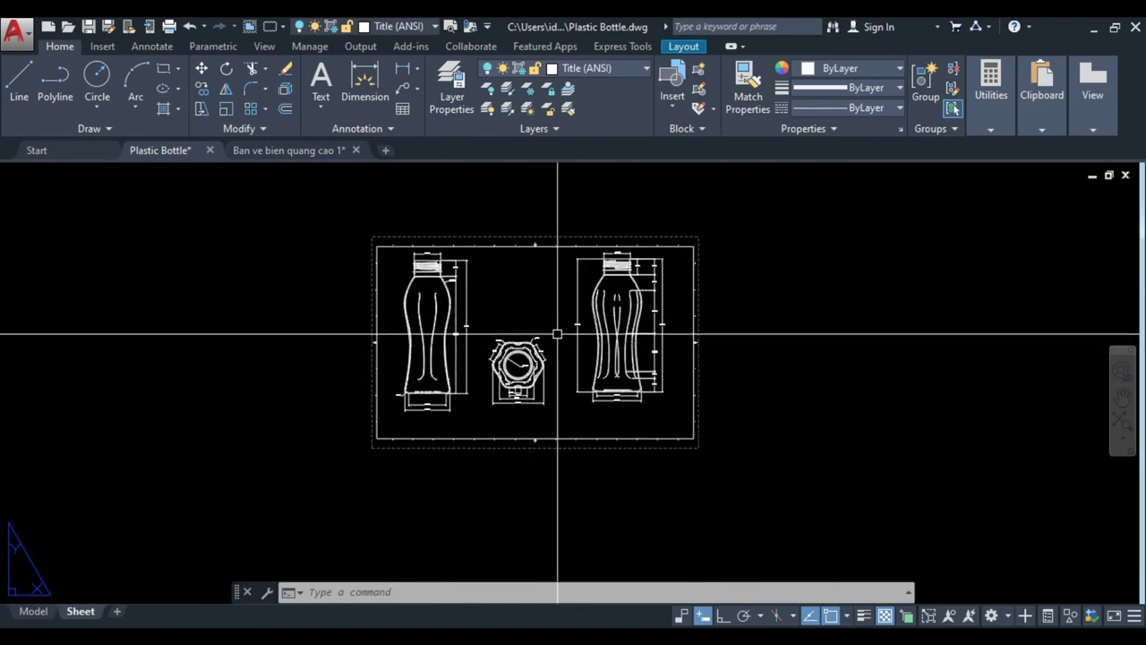
pyautogui.scroll(2, 550, 328)
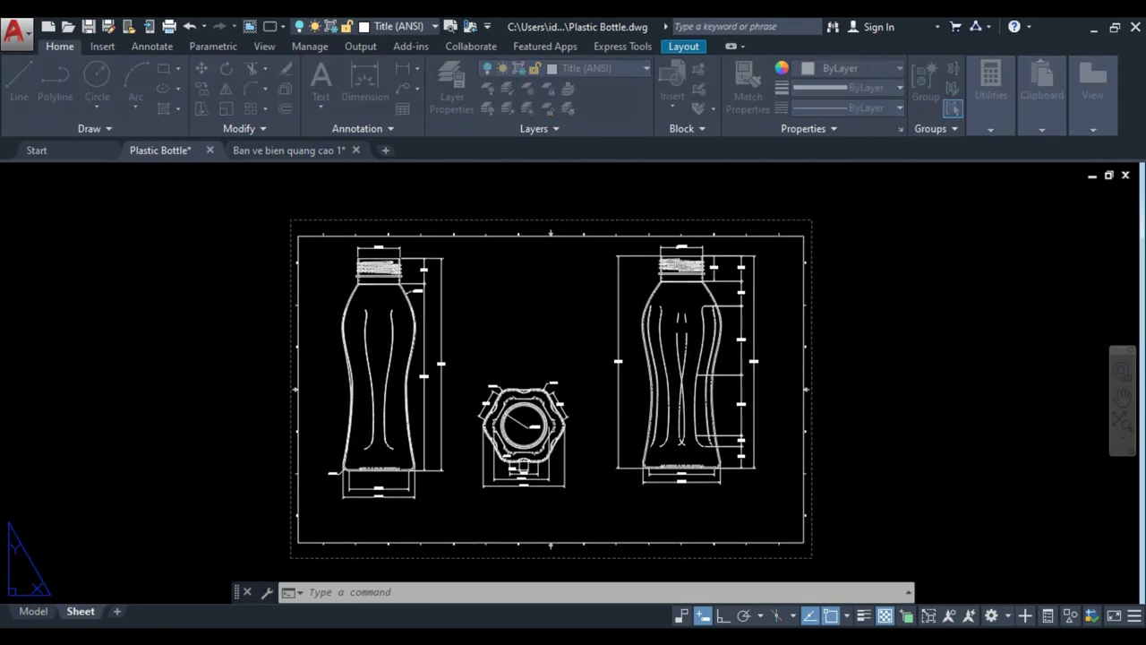
# - In the Plot dialog, use plot style Acad14-16-17.ctb, printer PDF24 Fax and A2 paper
pyautogui.hotkey('ctrl', 'p')
pyautogui.click(739, 153)
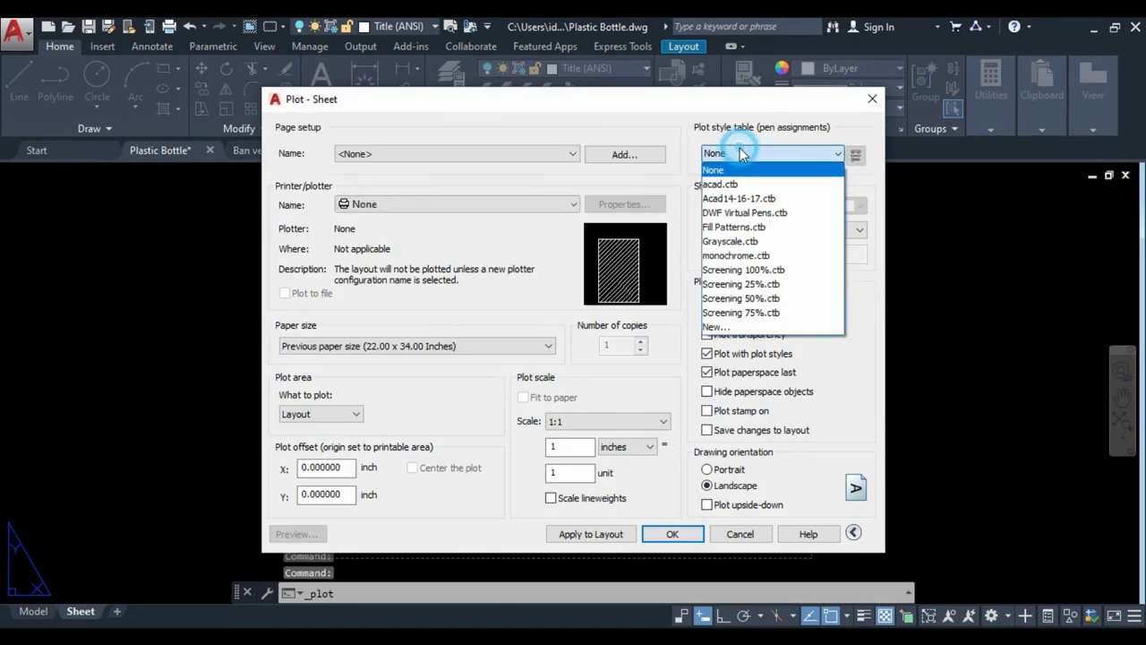
pyautogui.click(729, 192)
pyautogui.click(411, 156)
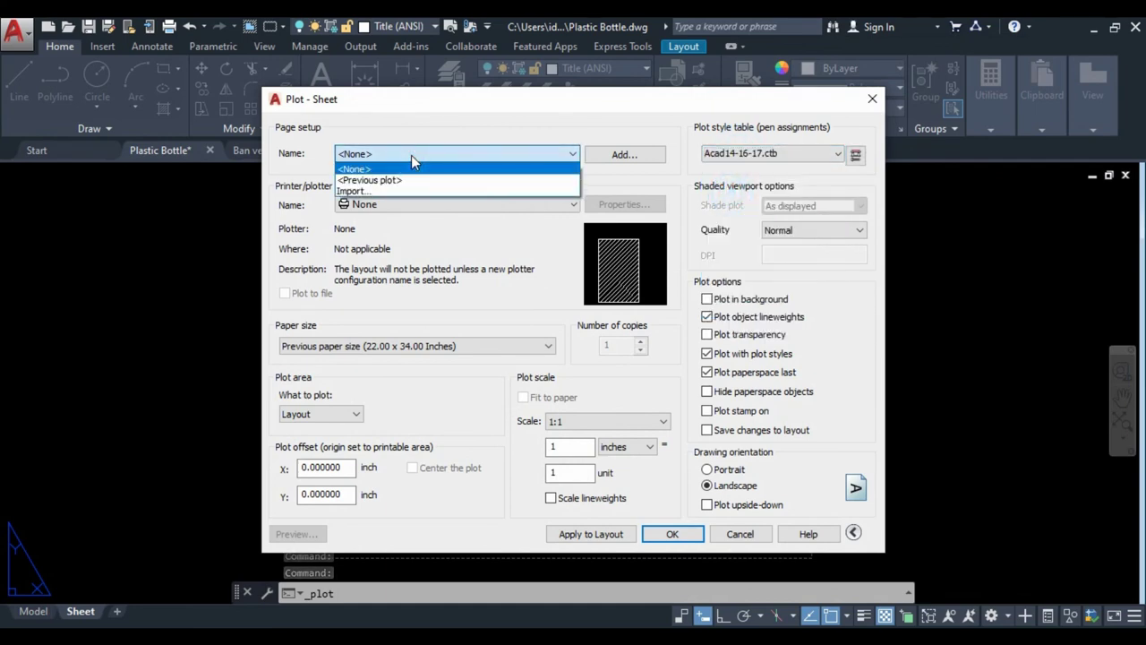
pyautogui.click(411, 155)
pyautogui.click(363, 203)
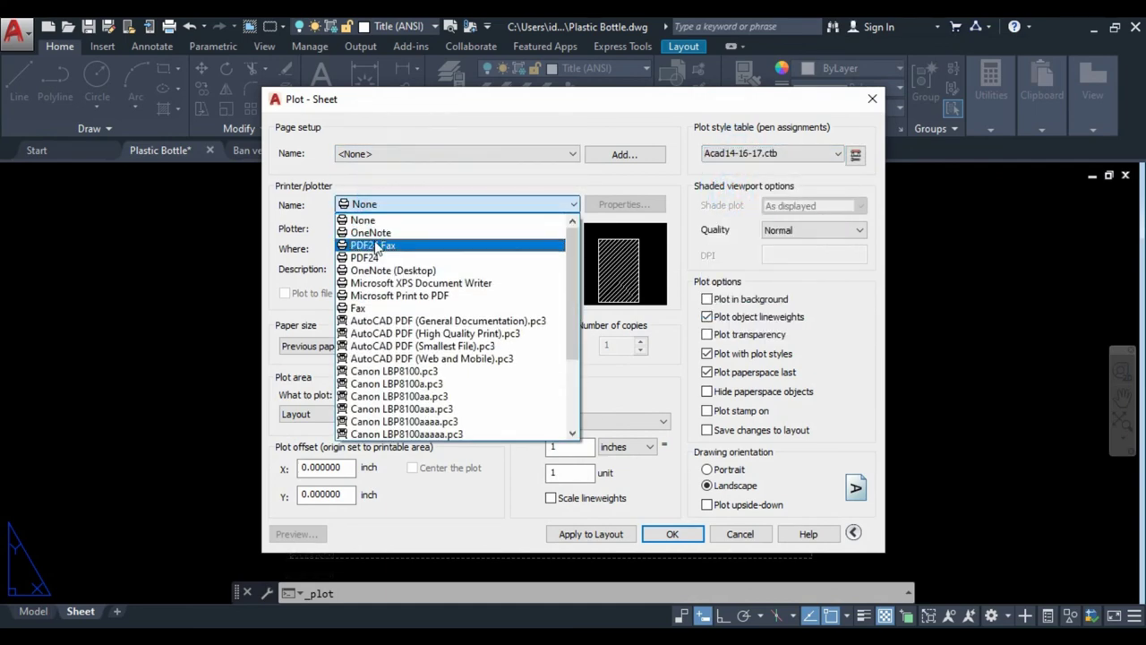
pyautogui.click(375, 246)
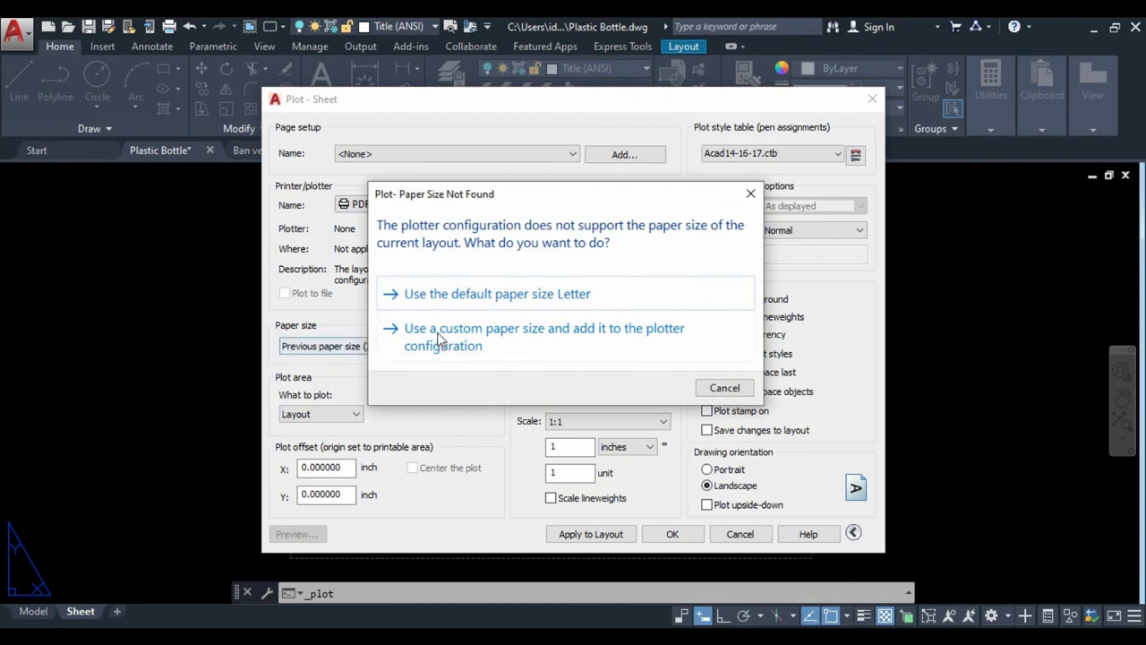
pyautogui.click(433, 297)
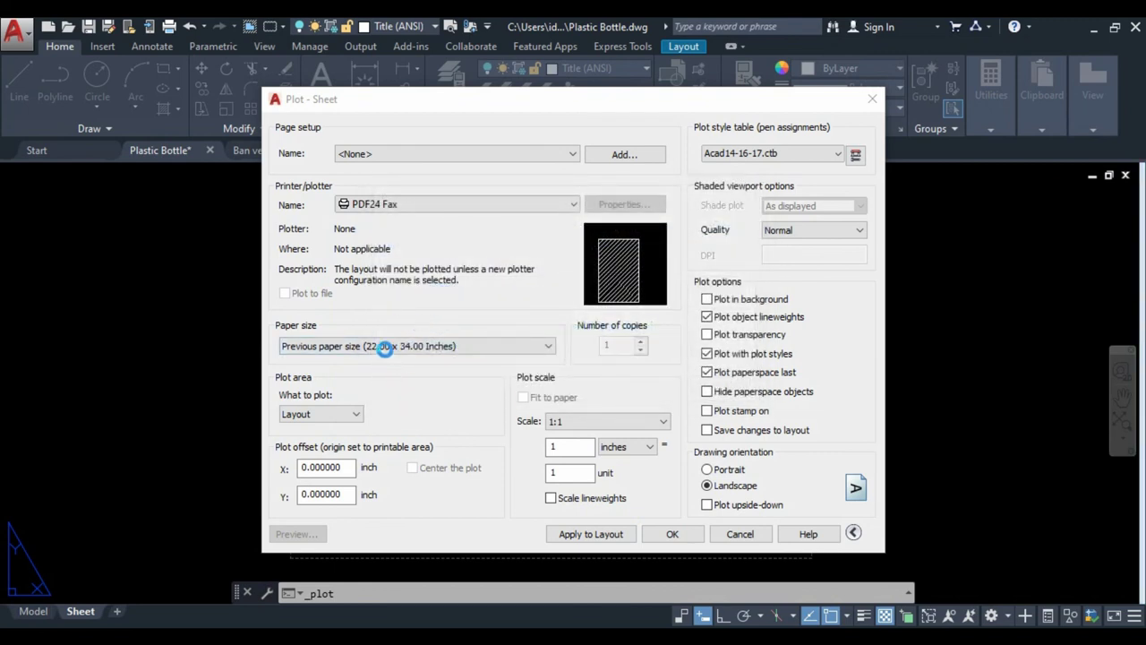
pyautogui.click(349, 346)
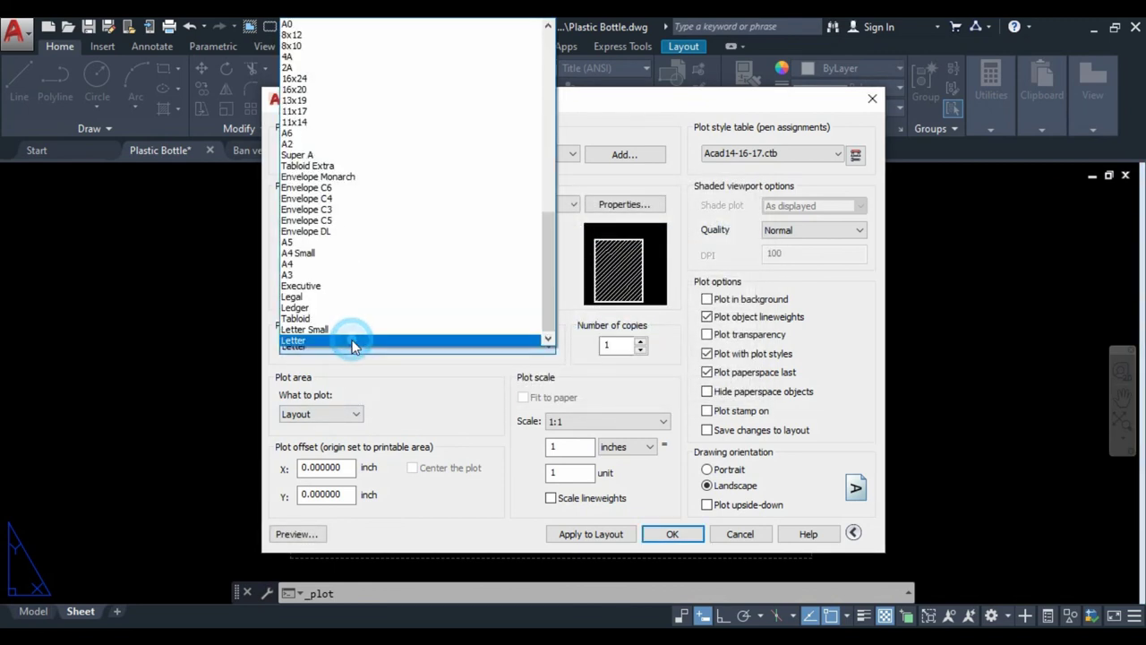
pyautogui.click(294, 145)
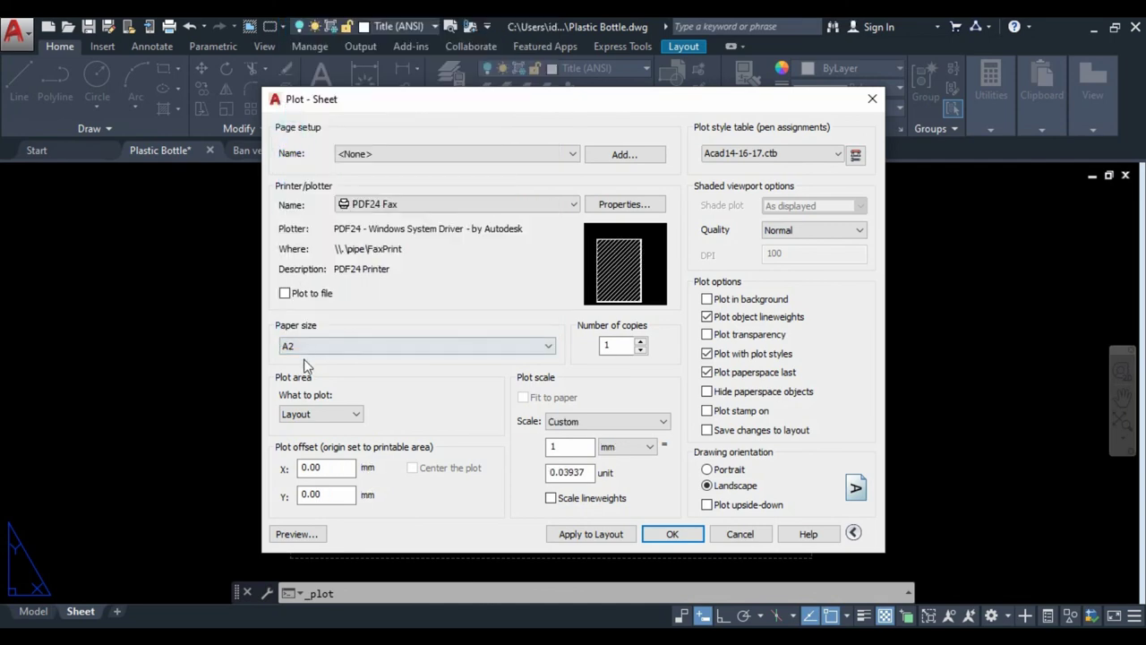
# - Window the title-block frame, fit it to paper, center it, and preview
pyautogui.click(329, 416)
pyautogui.click(305, 466)
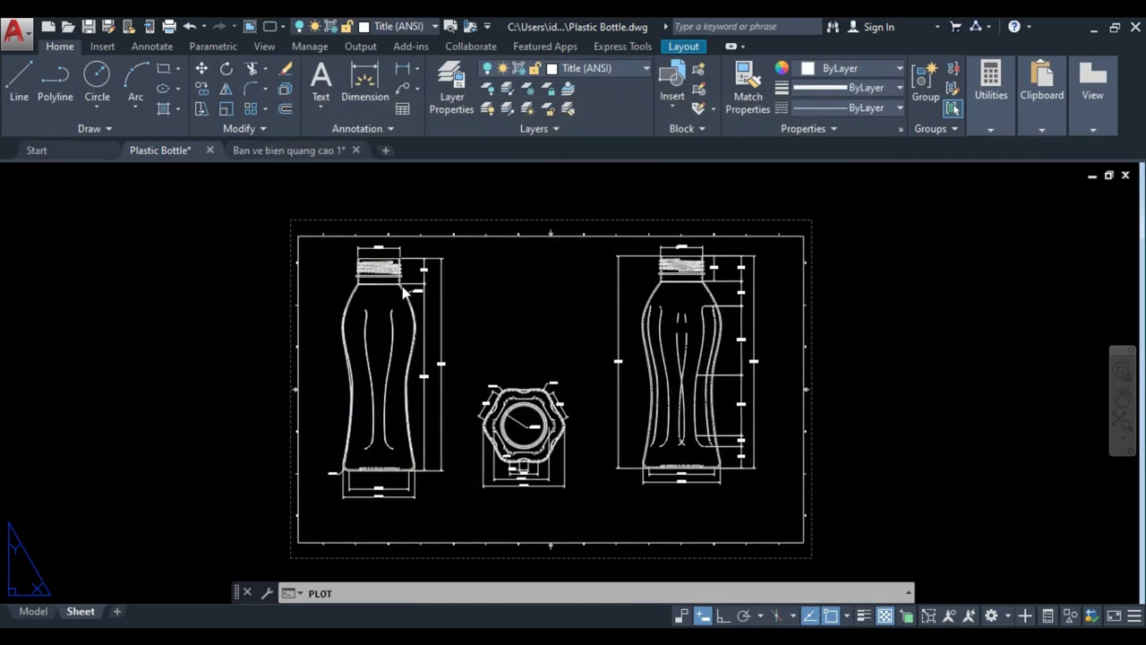
pyautogui.click(298, 237)
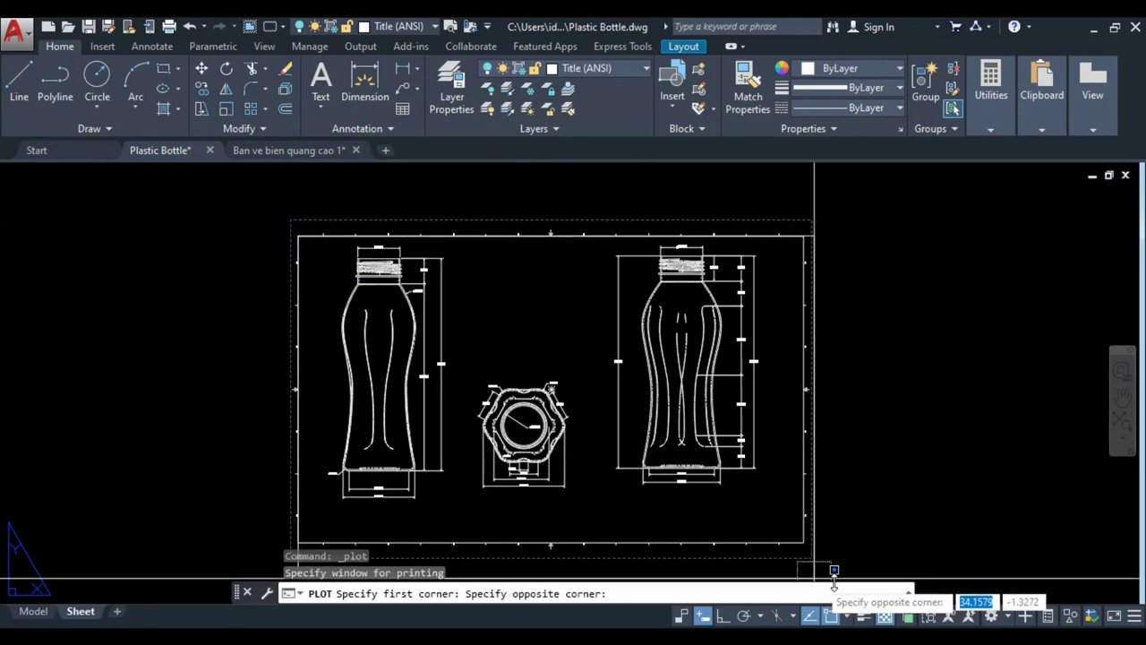
pyautogui.click(805, 541)
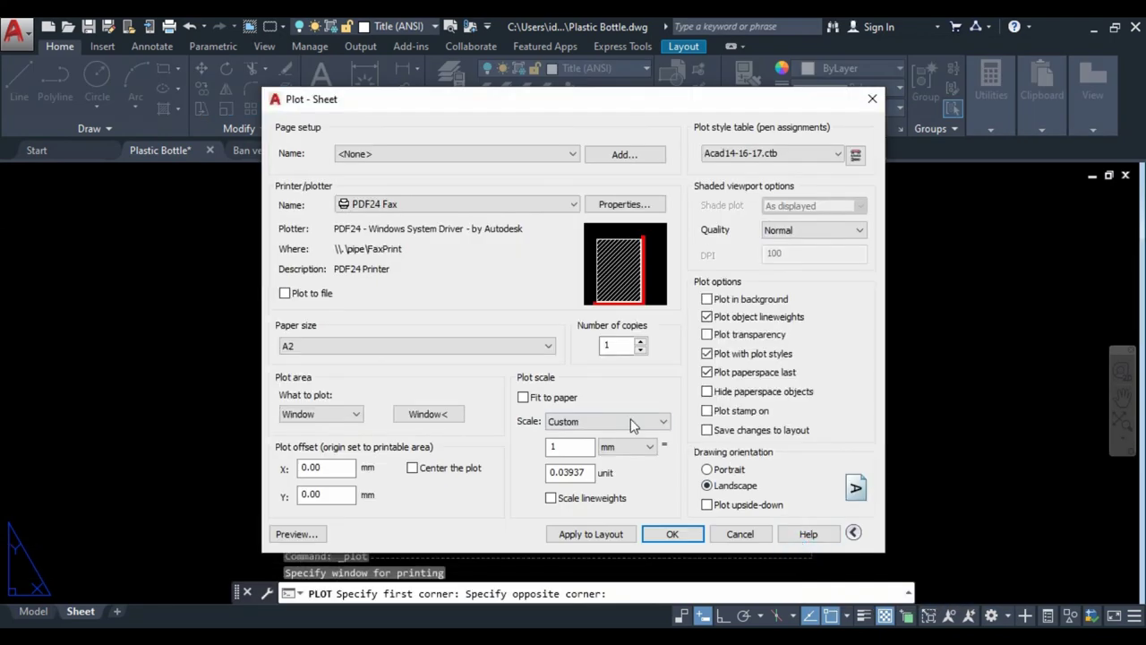
pyautogui.click(524, 398)
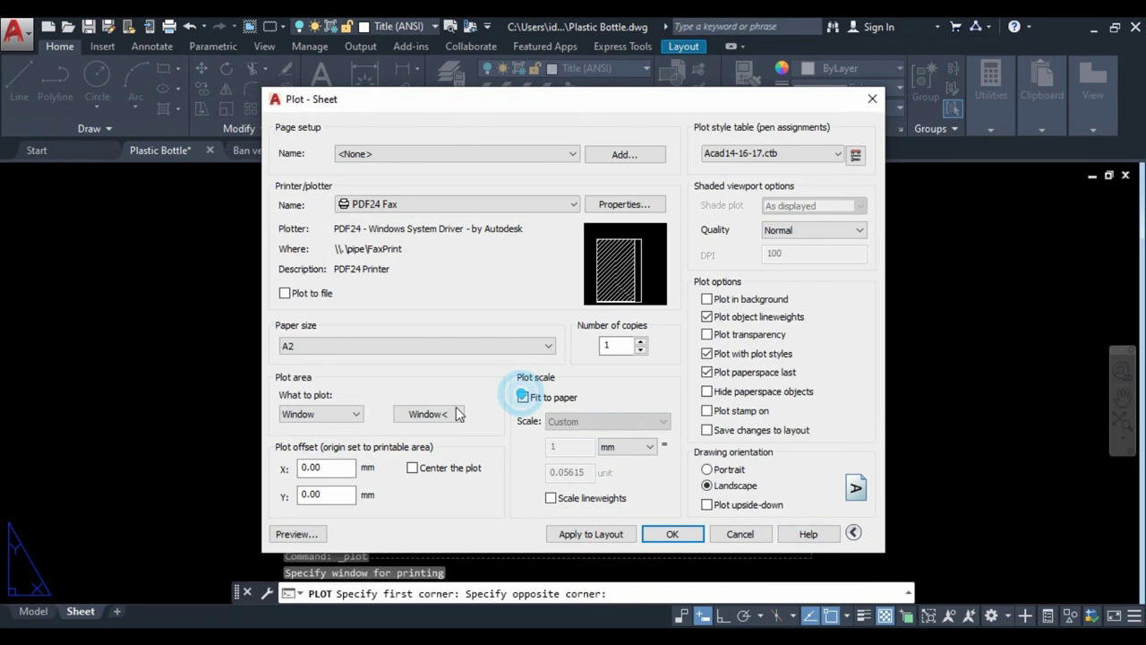
pyautogui.click(412, 467)
pyautogui.click(320, 530)
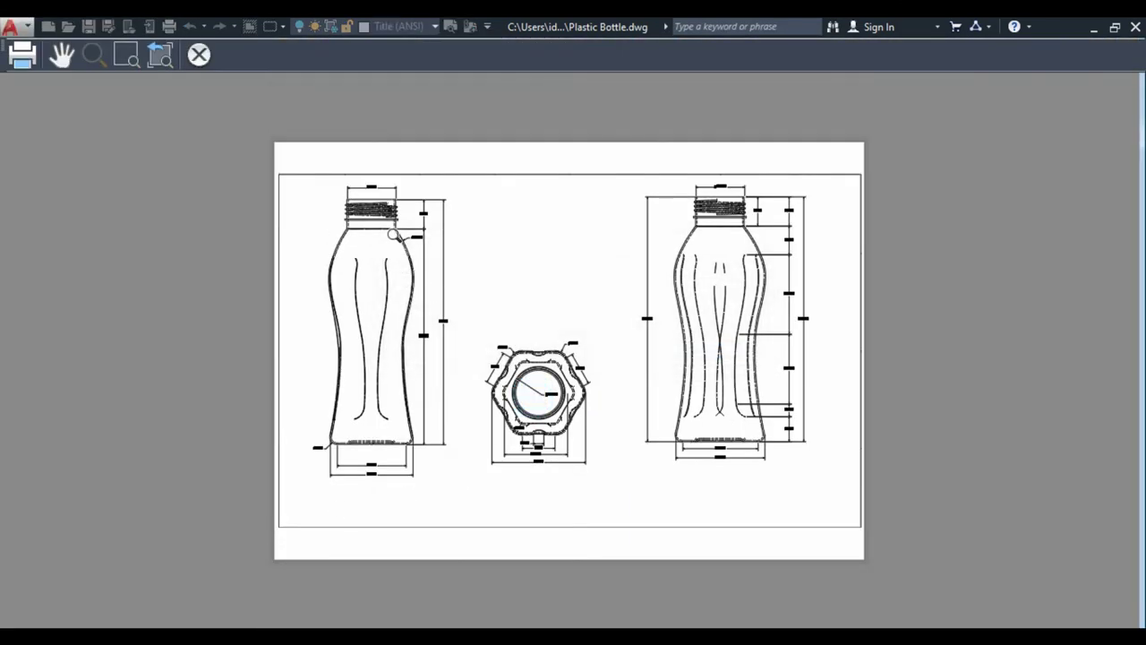
# - Zoom in and out across the plot preview to inspect the bottle sheet
pyautogui.scroll(-2, 399, 260)
pyautogui.scroll(10, 421, 295)
pyautogui.scroll(-5, 491, 423)
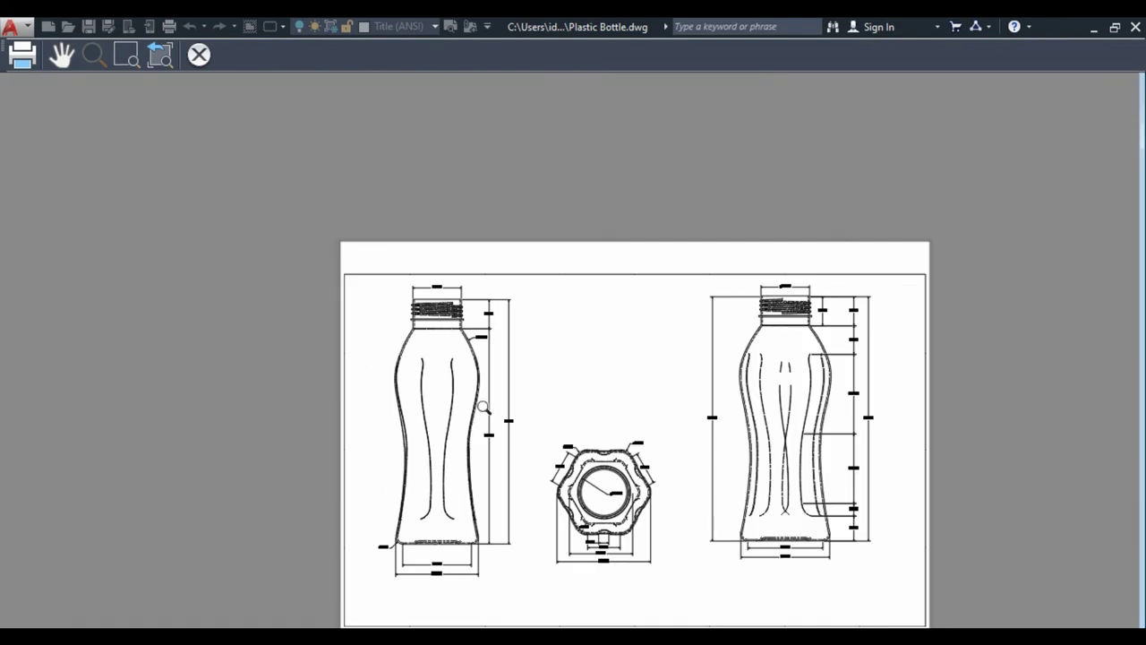
pyautogui.scroll(4, 440, 328)
pyautogui.scroll(3, 450, 332)
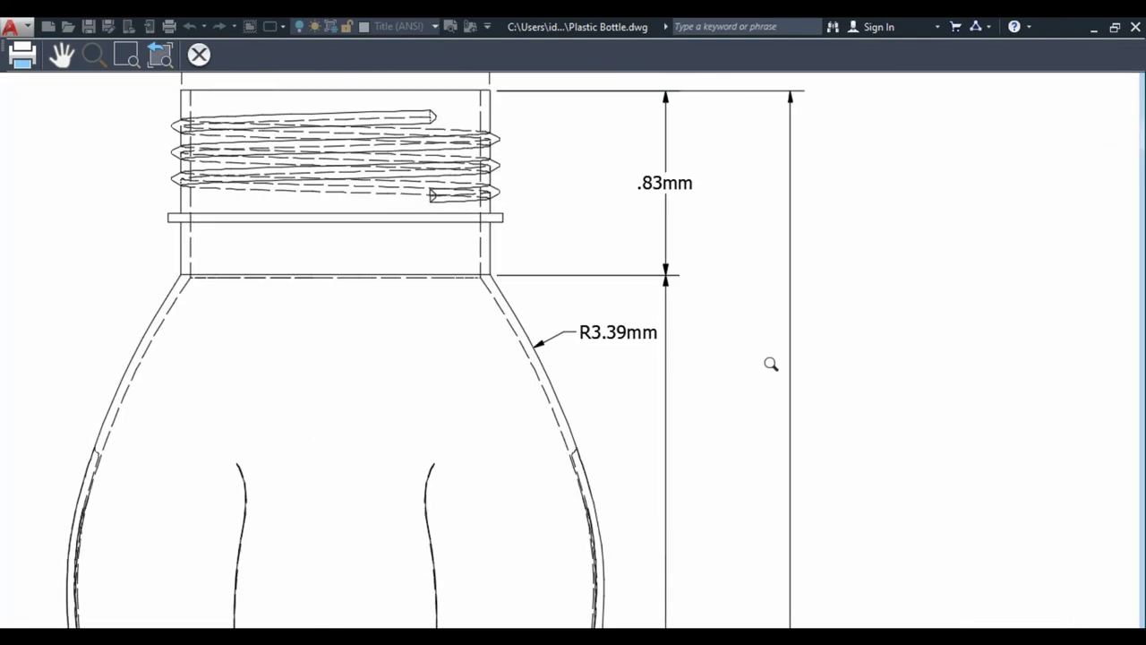
pyautogui.scroll(-2, 734, 333)
pyautogui.scroll(-4, 929, 376)
pyautogui.scroll(2, 762, 363)
pyautogui.scroll(-3, 762, 363)
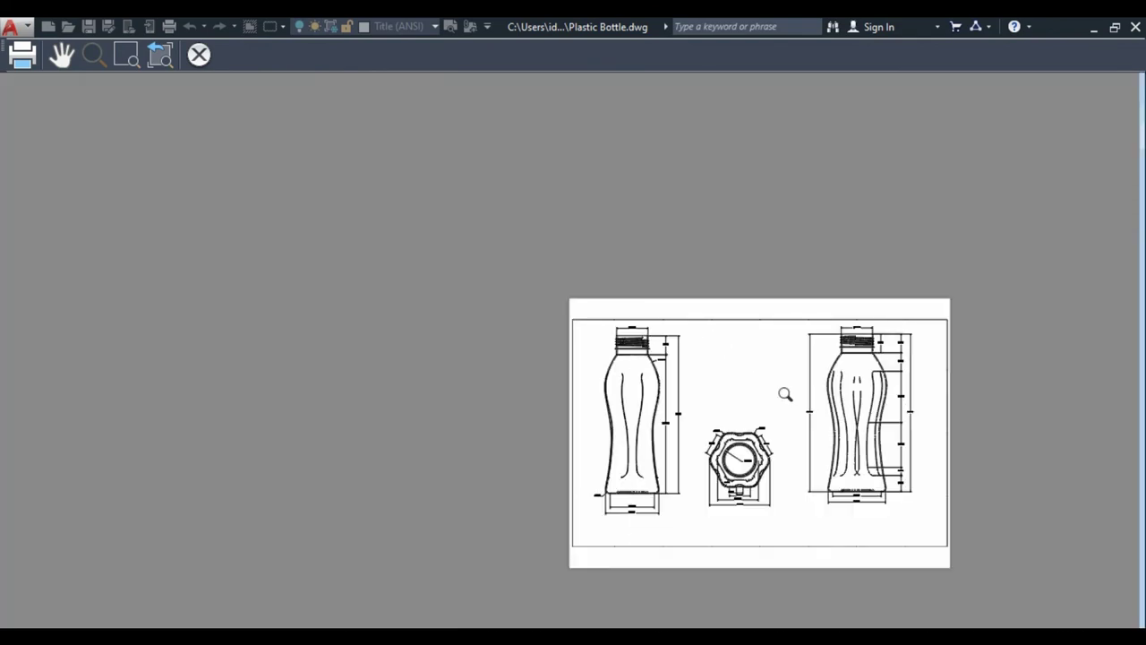
pyautogui.scroll(2, 943, 422)
pyautogui.scroll(-3, 768, 396)
pyautogui.scroll(3, 765, 399)
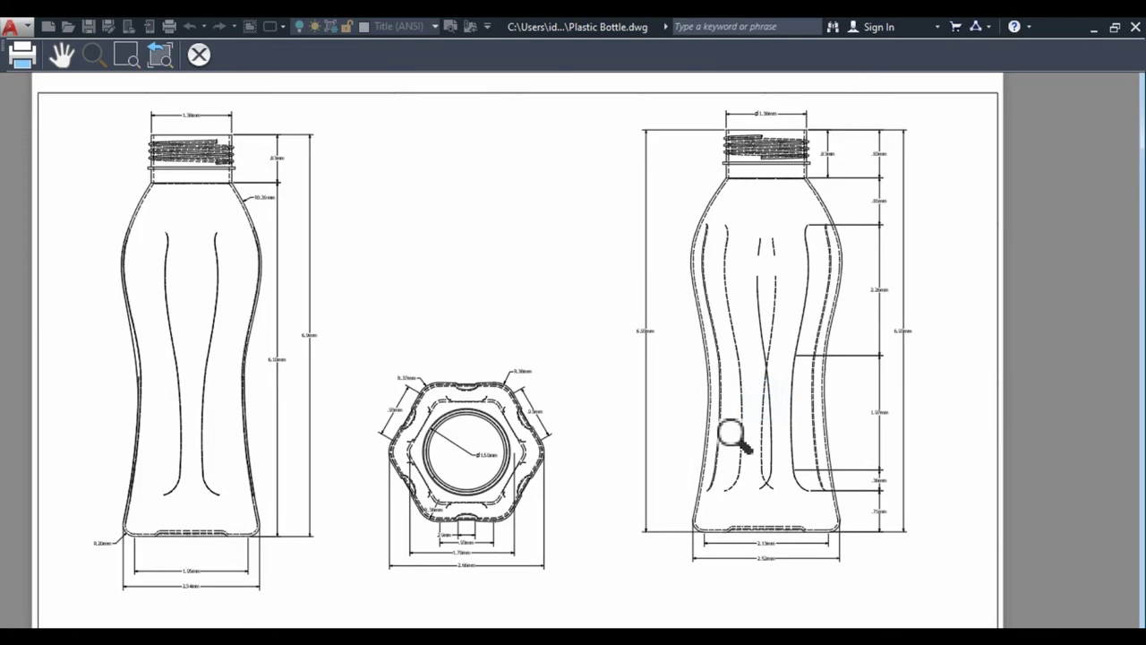
pyautogui.scroll(2, 730, 430)
pyautogui.scroll(1, 755, 372)
pyautogui.scroll(1, 755, 372)
pyautogui.scroll(-3, 755, 372)
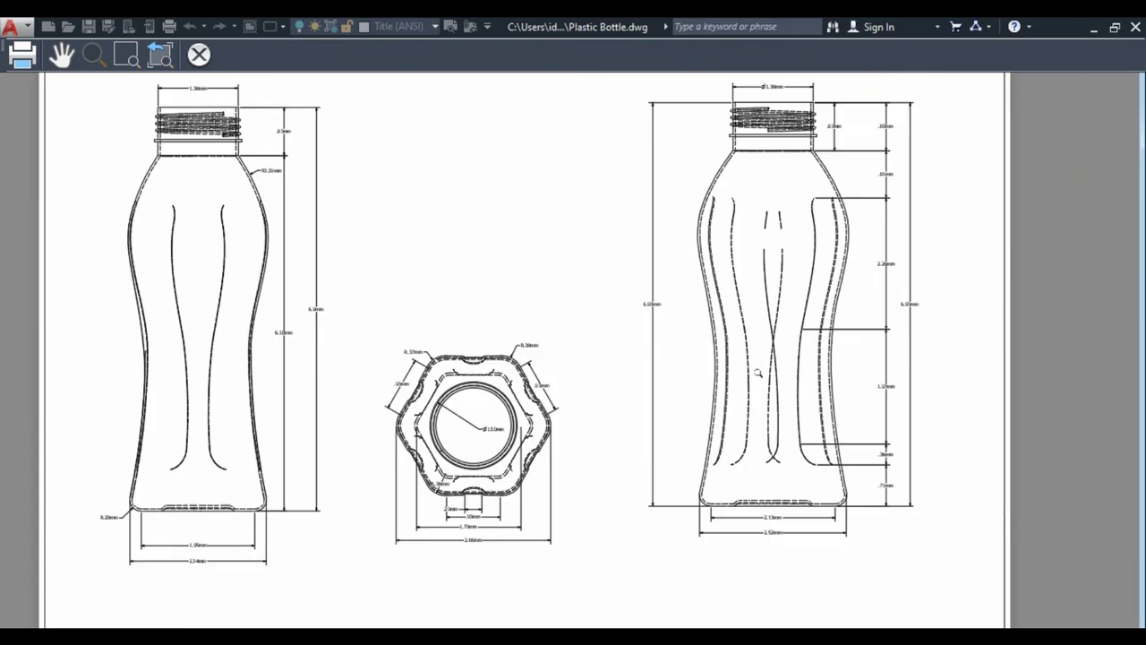
pyautogui.scroll(-2, 755, 371)
pyautogui.scroll(1, 757, 372)
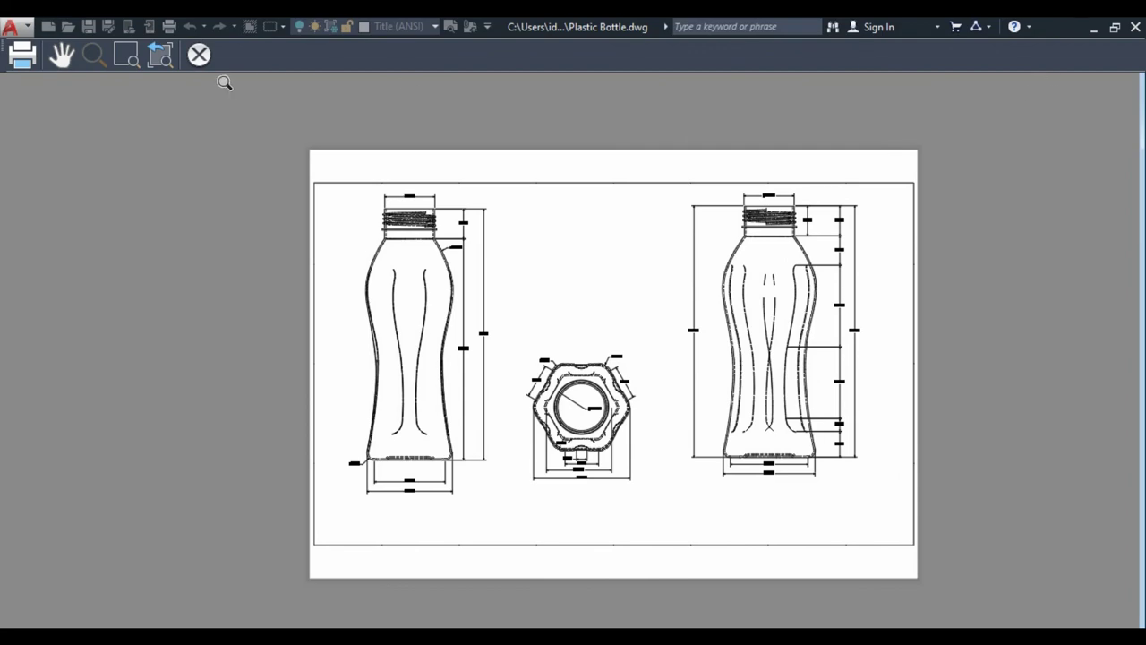
# - Close the preview and cancel the plot, then switch to Autodesk Inventor
pyautogui.click(201, 65)
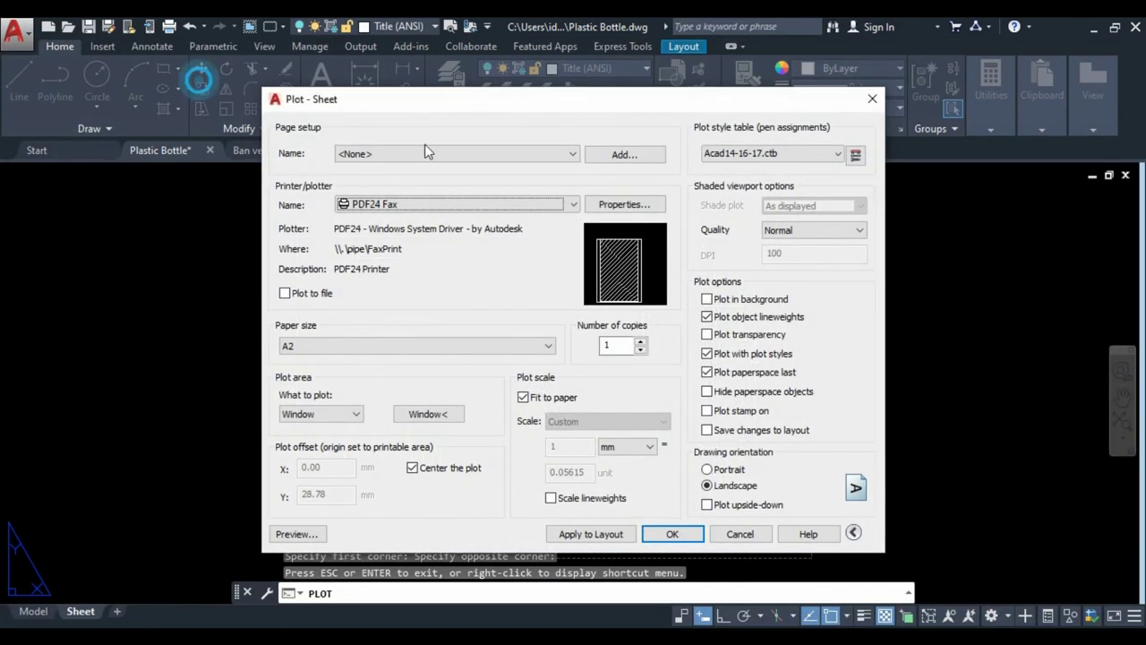
pyautogui.click(738, 532)
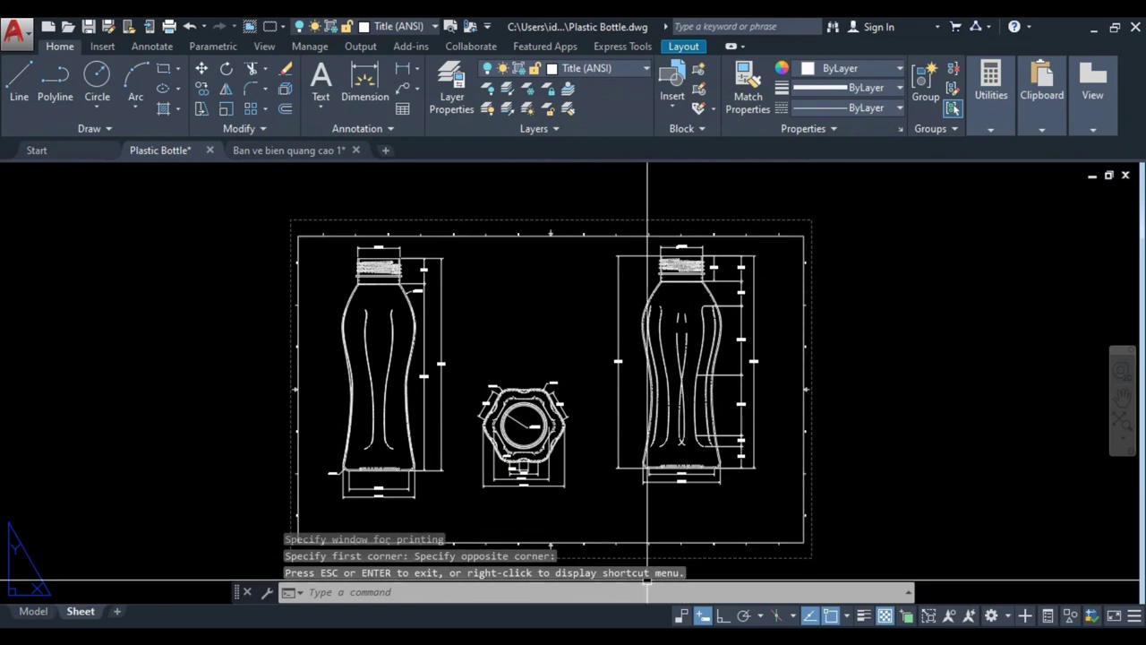
pyautogui.click(729, 637)
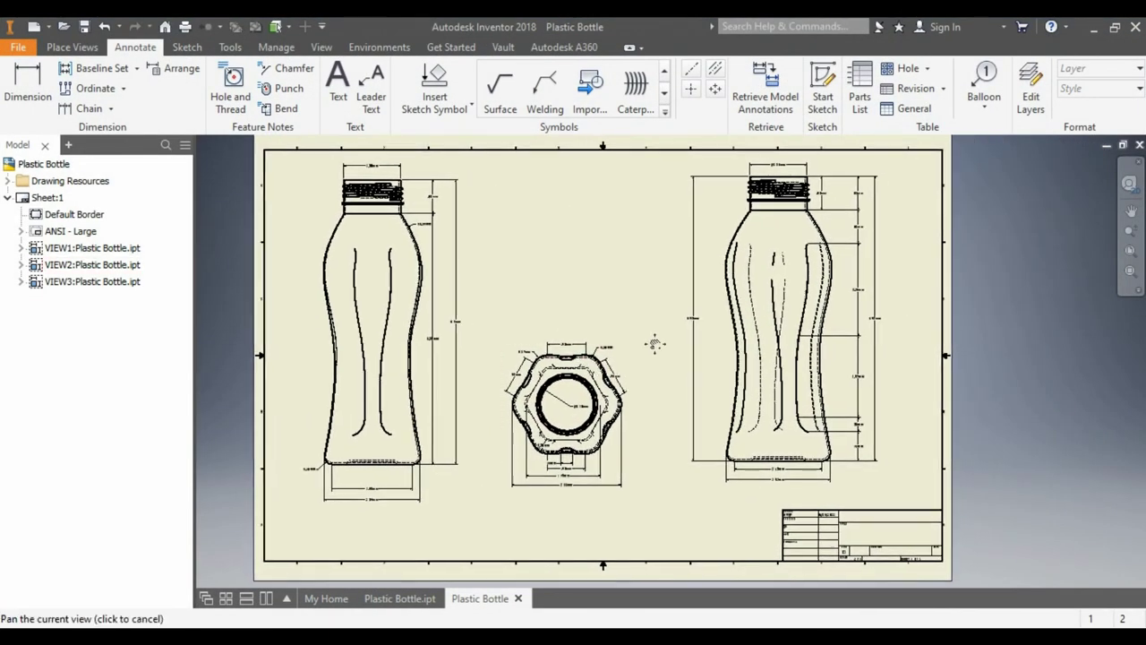
# - Switch from the drawing to Plastic Bottle.ipt and show the bottle in its Home view
pyautogui.moveTo(735, 318); pyautogui.dragTo(705, 325, button='middle')
pyautogui.scroll(3, 705, 326)
pyautogui.scroll(-3, 704, 331)
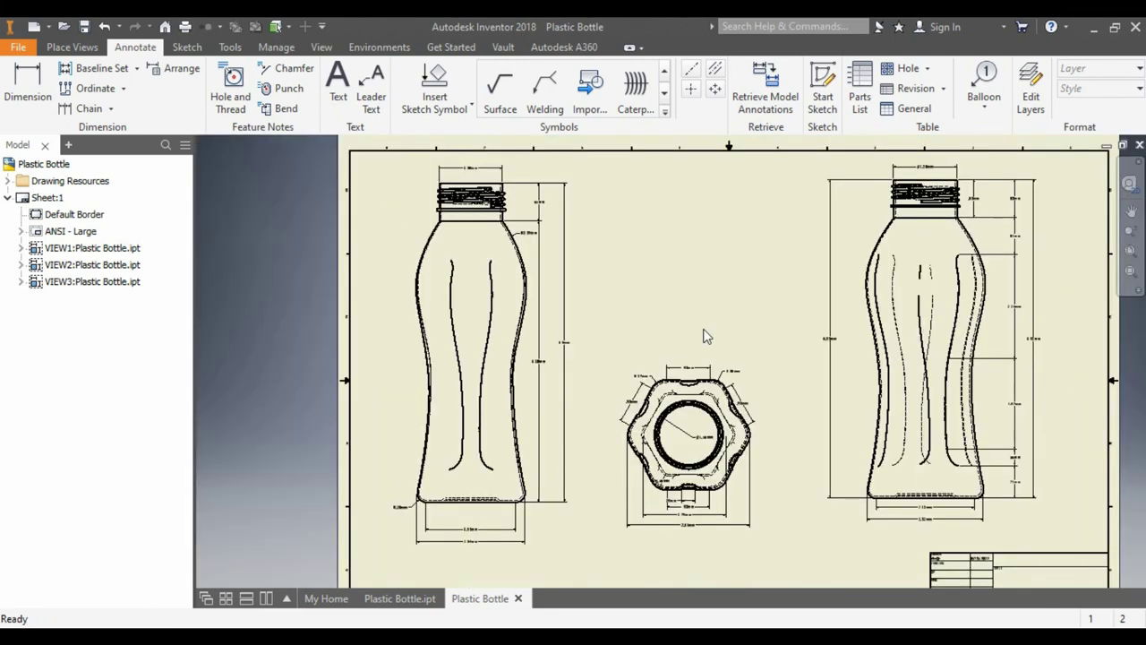
pyautogui.scroll(-2, 704, 331)
pyautogui.click(394, 598)
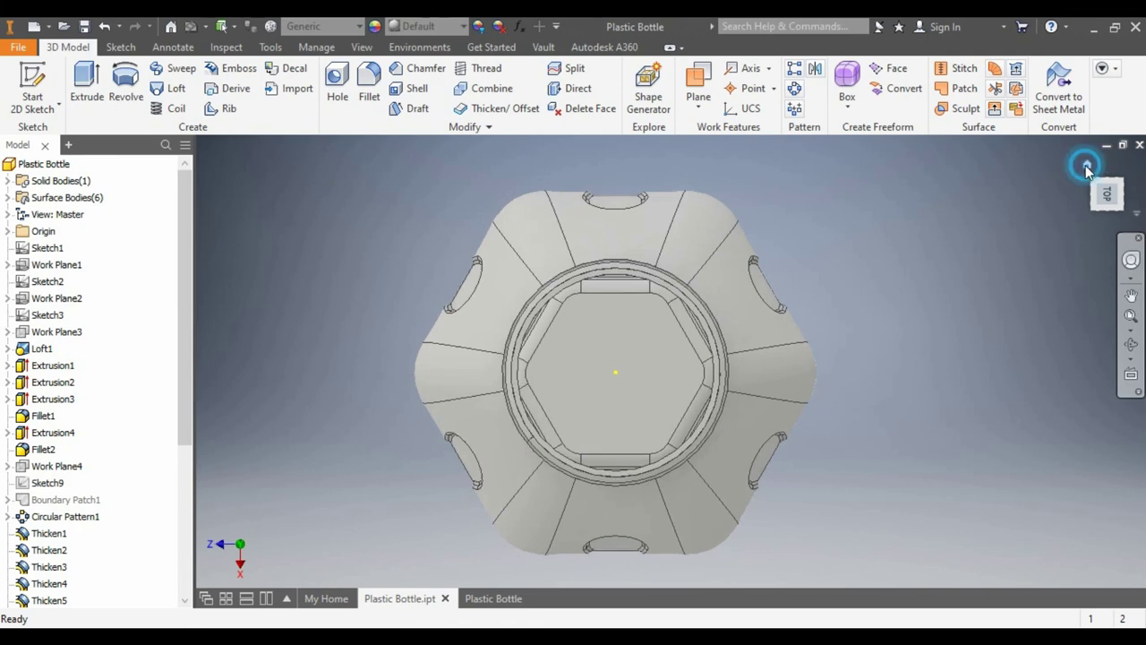
pyautogui.click(1085, 164)
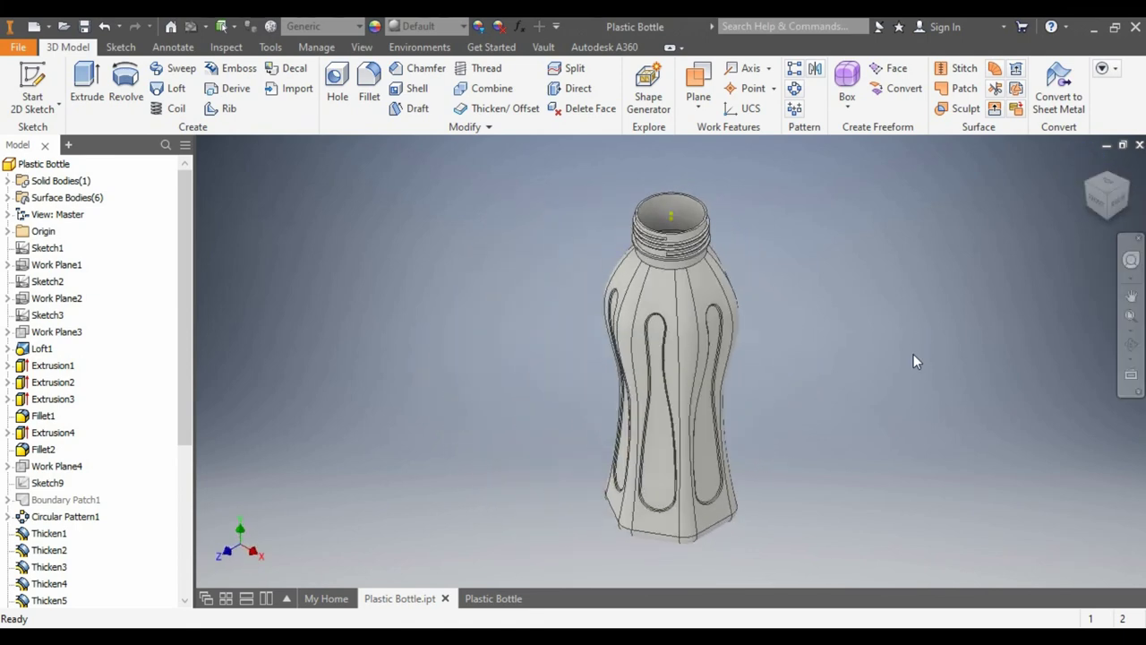